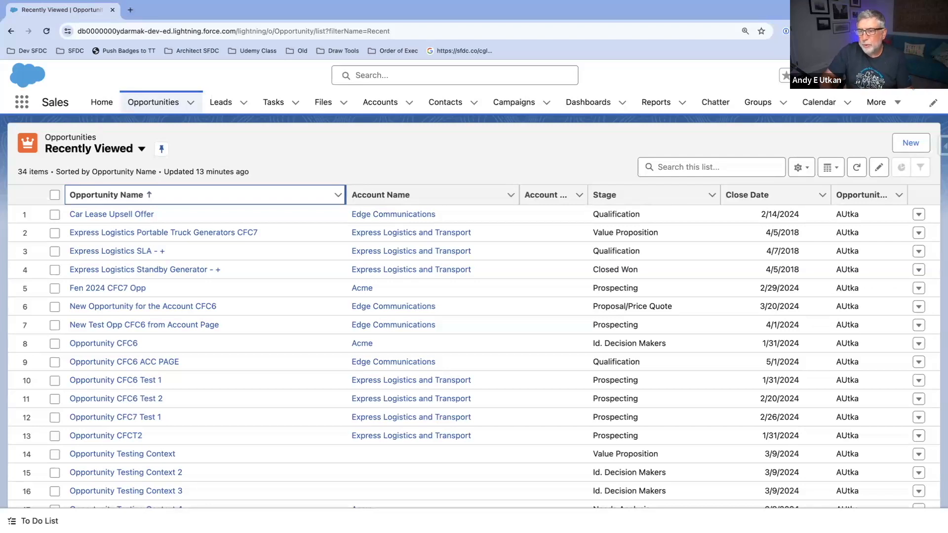
Step: Open Salesforce Setup and find the Flows page by searching the setup items for "Flow"
left_click(684, 92)
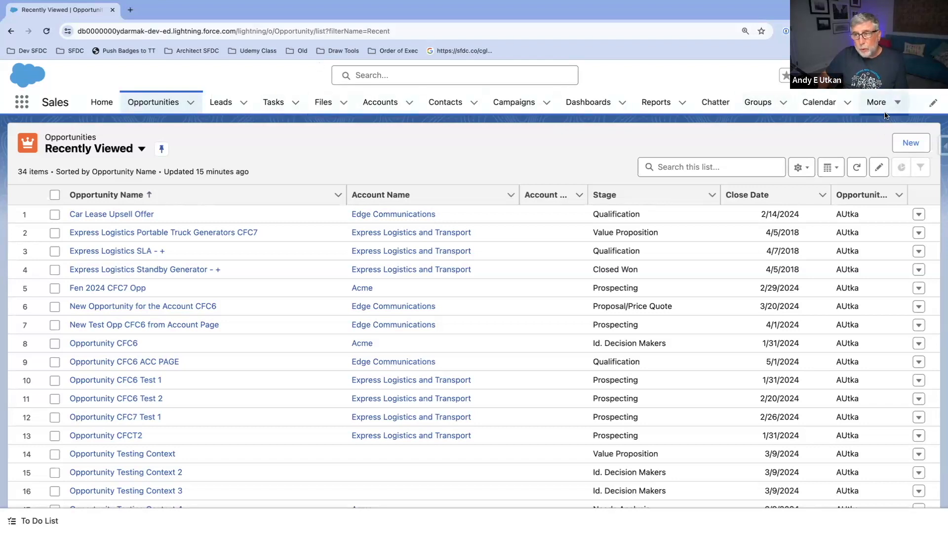
left_click(870, 76)
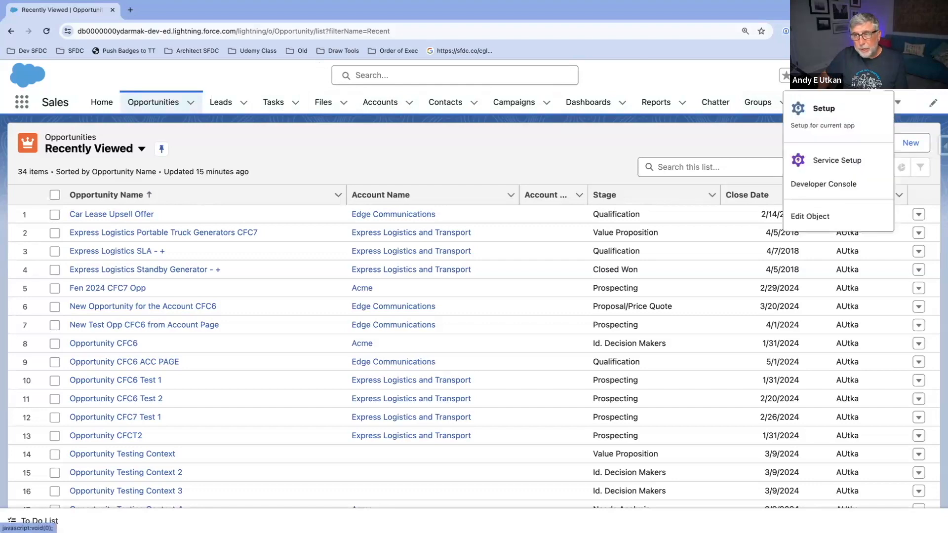
left_click(840, 128)
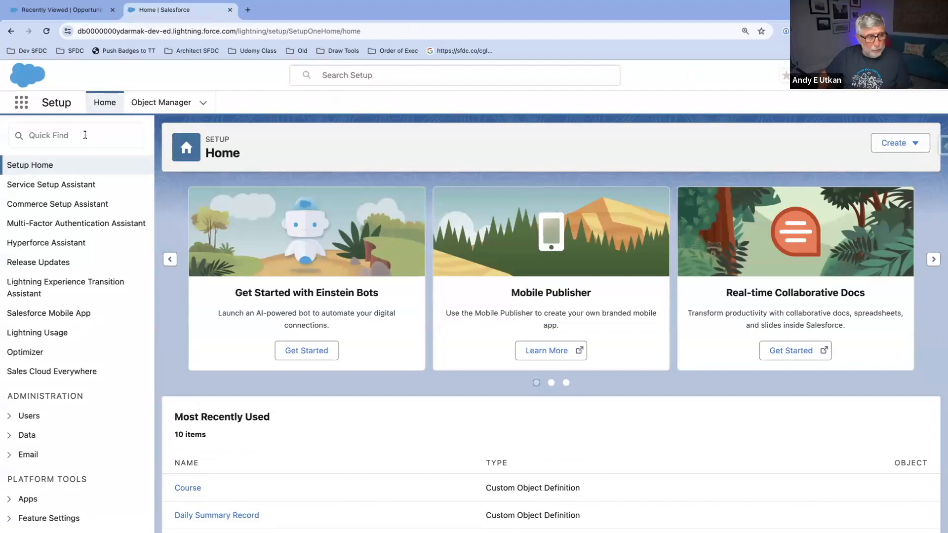
left_click(85, 135)
type("Flow")
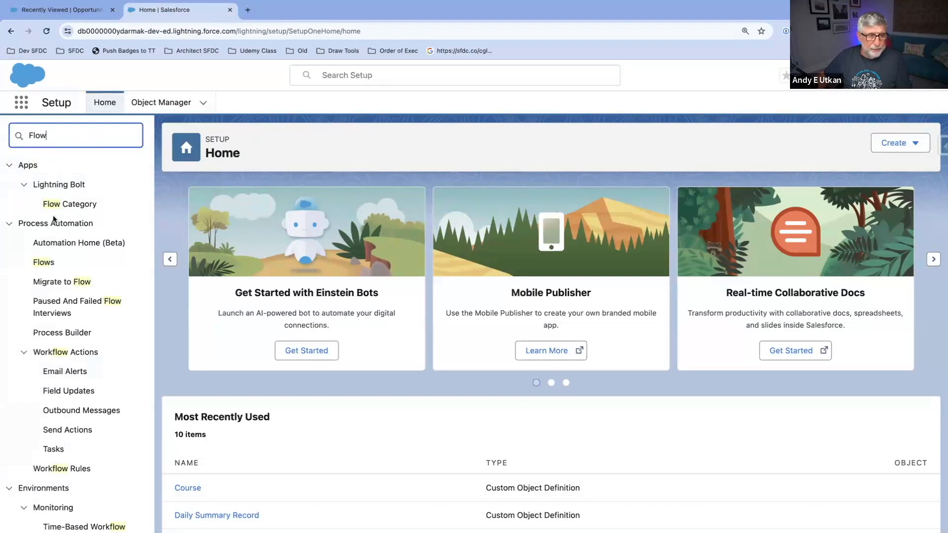
left_click(48, 265)
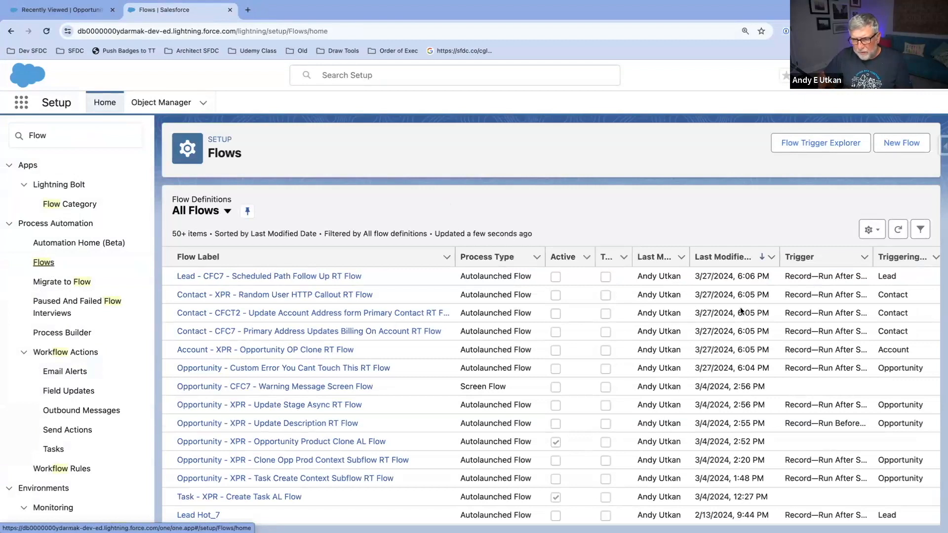
scroll(730, 311, "down", 3)
scroll(730, 311, "down", 12)
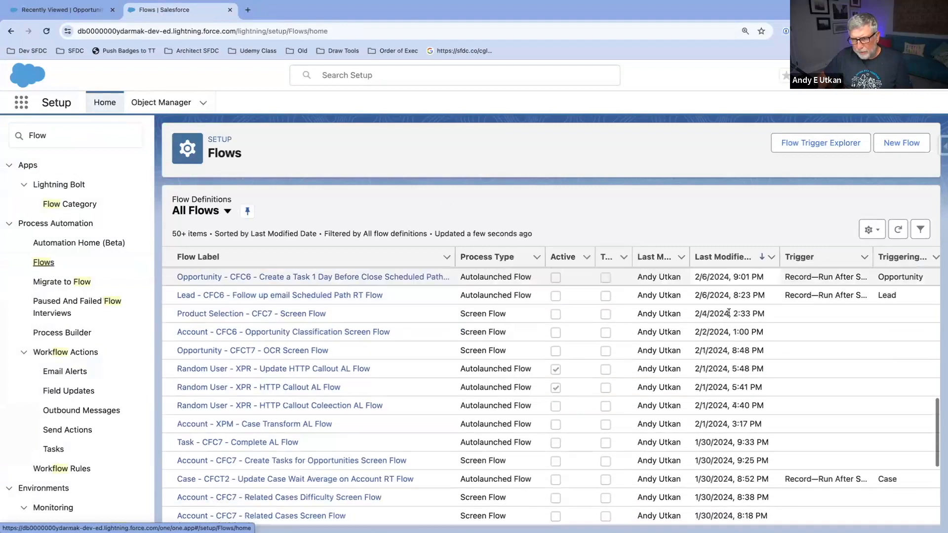
scroll(728, 312, "up", 10)
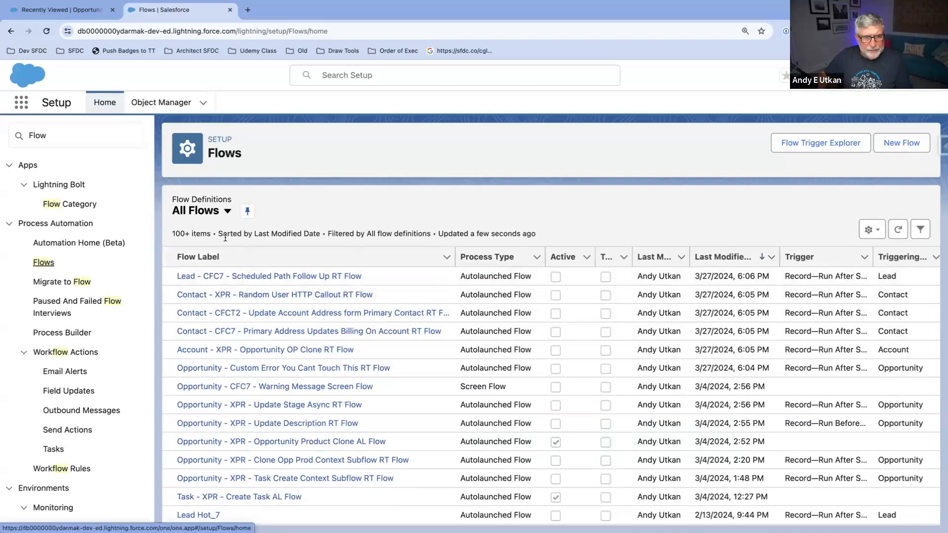
left_click(227, 212)
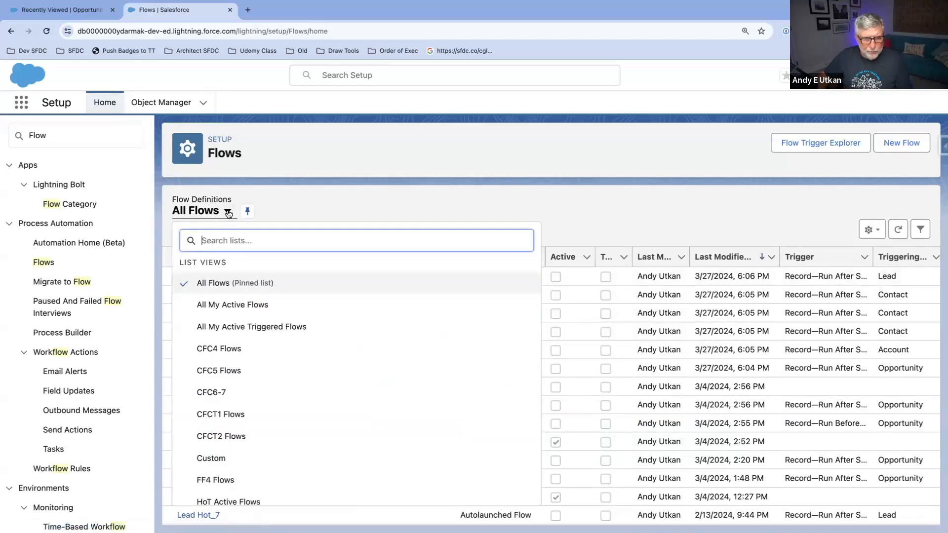
left_click(227, 211)
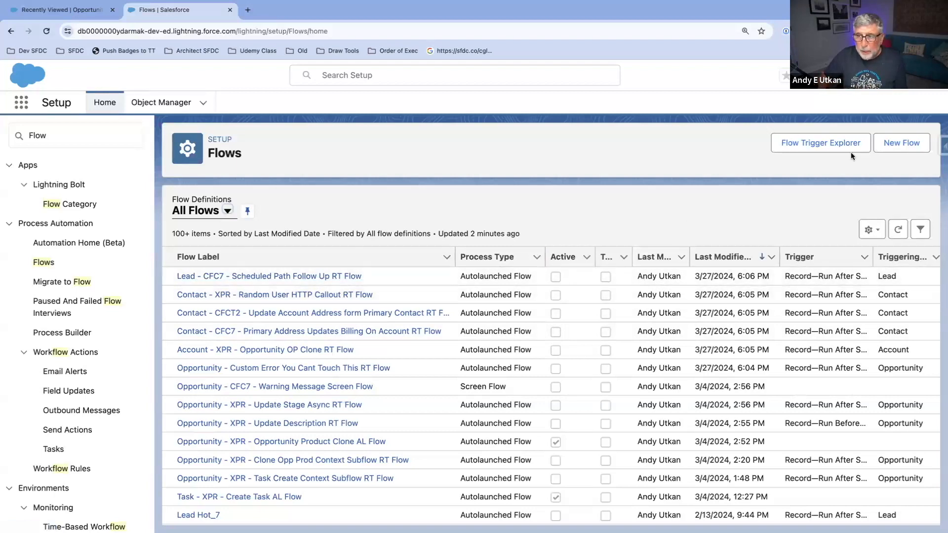
Step: Start a new flow and examine the core flow types, including Record-Triggered, Autolaunched, Screen, Schedule-Triggered, Platform Event-Triggered and Record-Triggered Orchestration
left_click(899, 151)
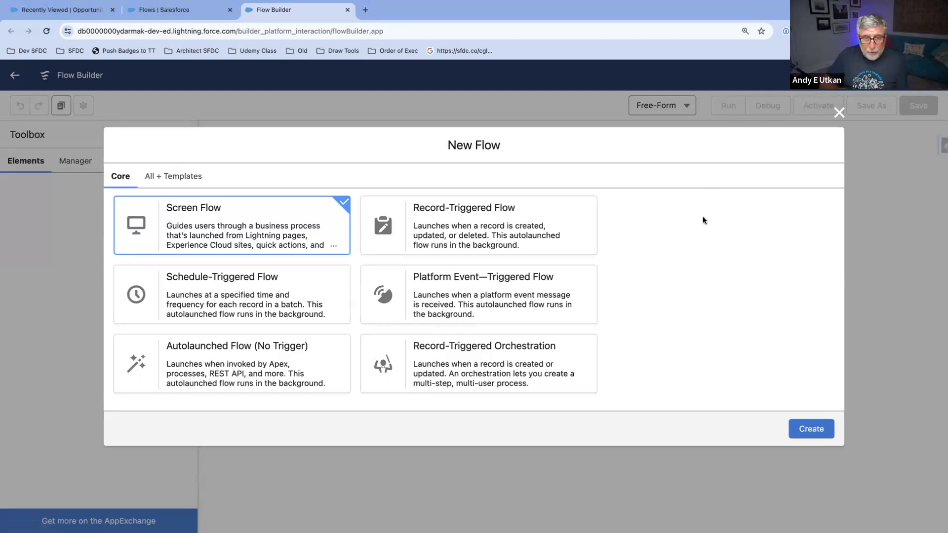
left_click(477, 242)
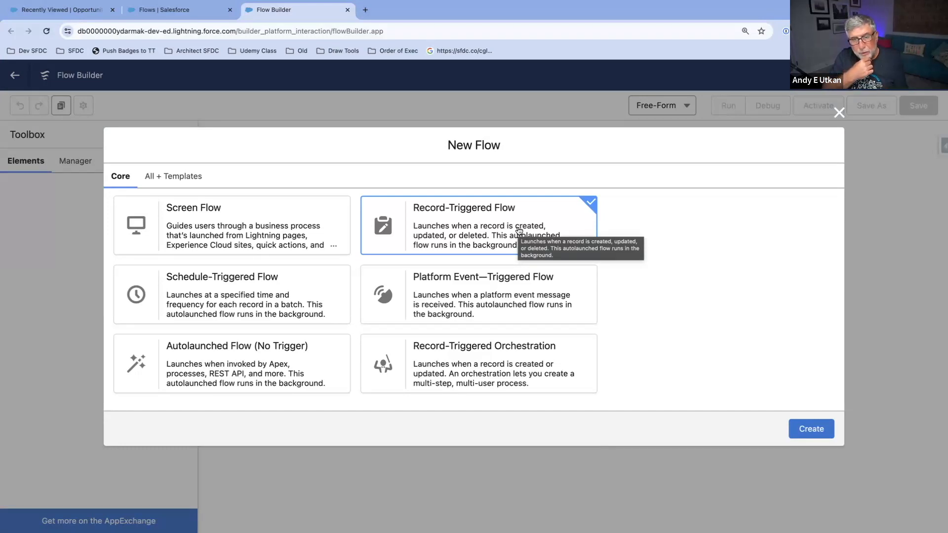
left_click(214, 363)
left_click(468, 227)
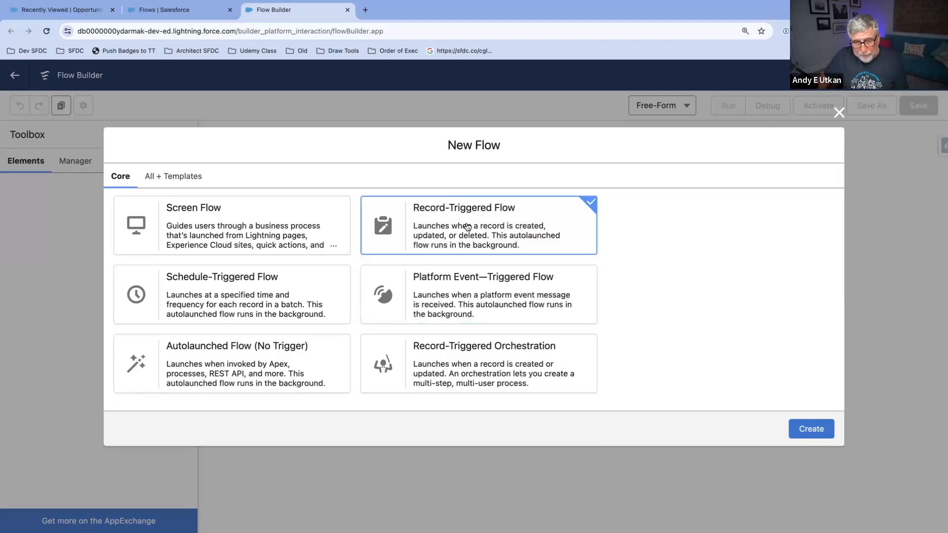
left_click(288, 359)
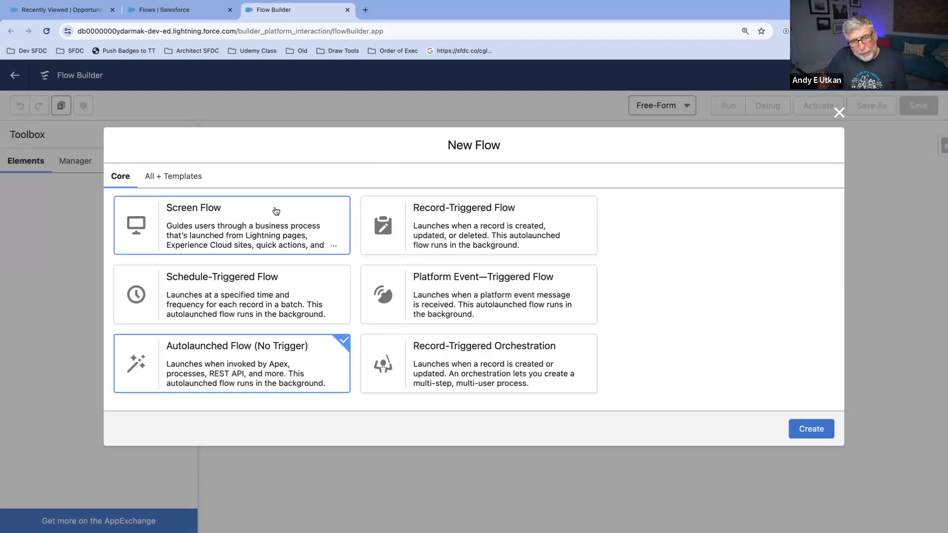
left_click(264, 221)
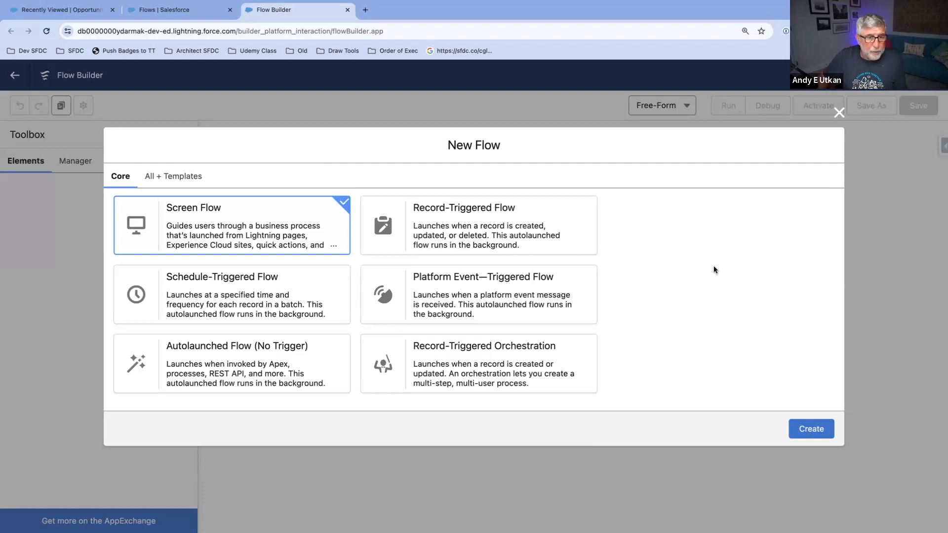
left_click(288, 305)
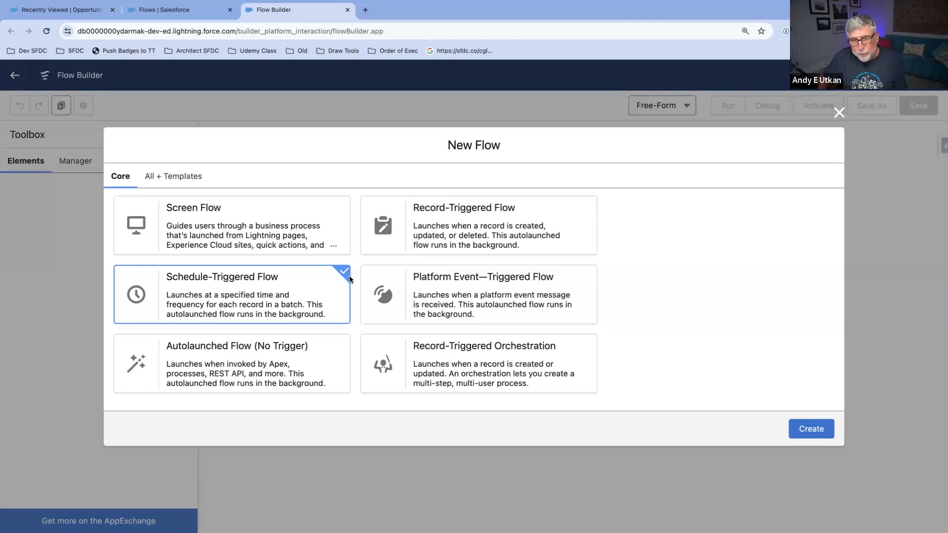
left_click(450, 239)
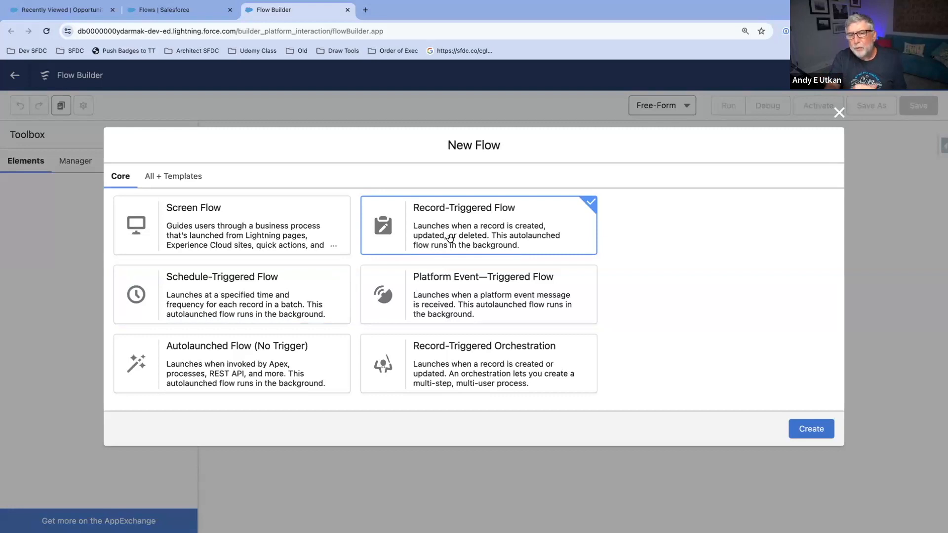
left_click(220, 312)
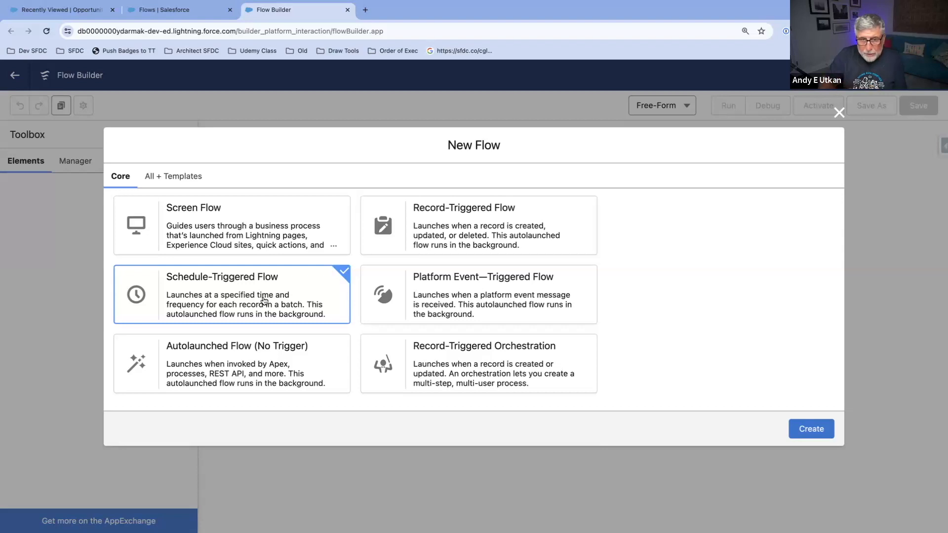
left_click(449, 245)
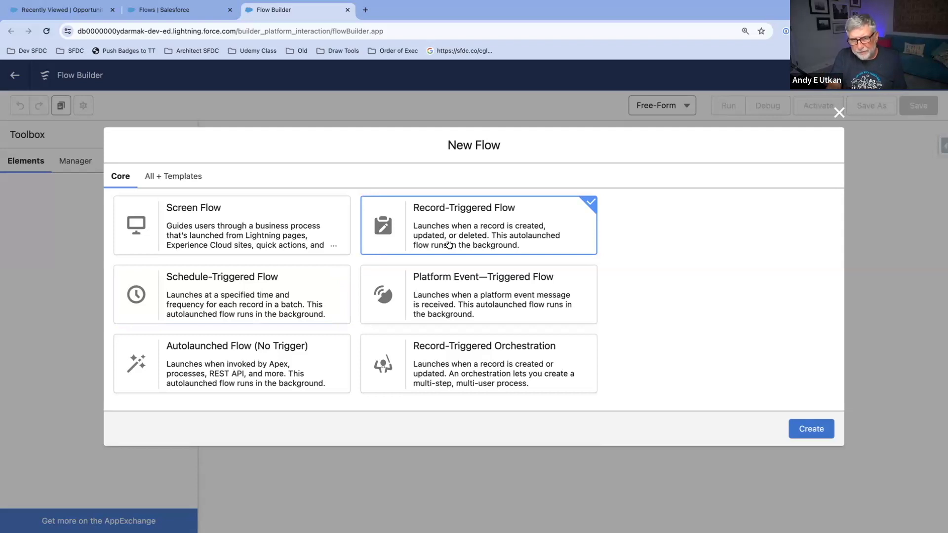
left_click(470, 282)
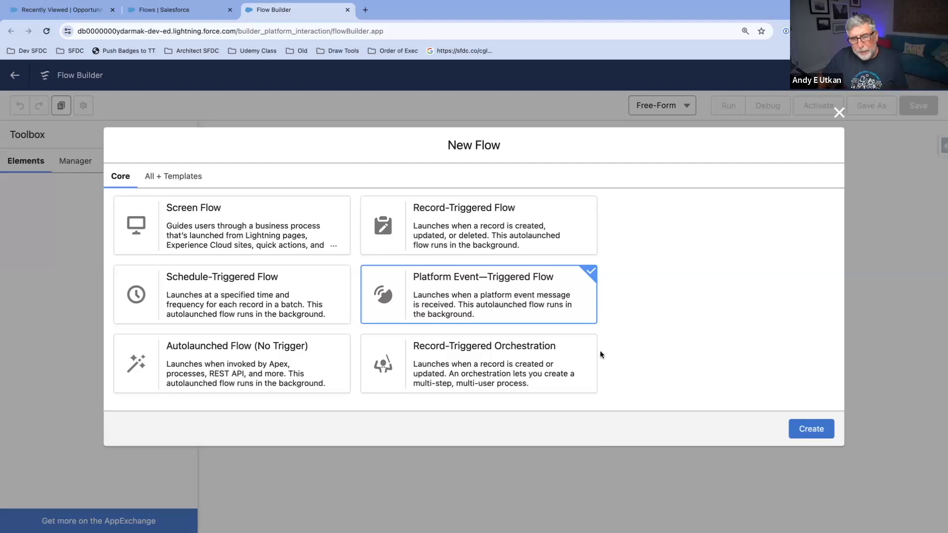
left_click(543, 375)
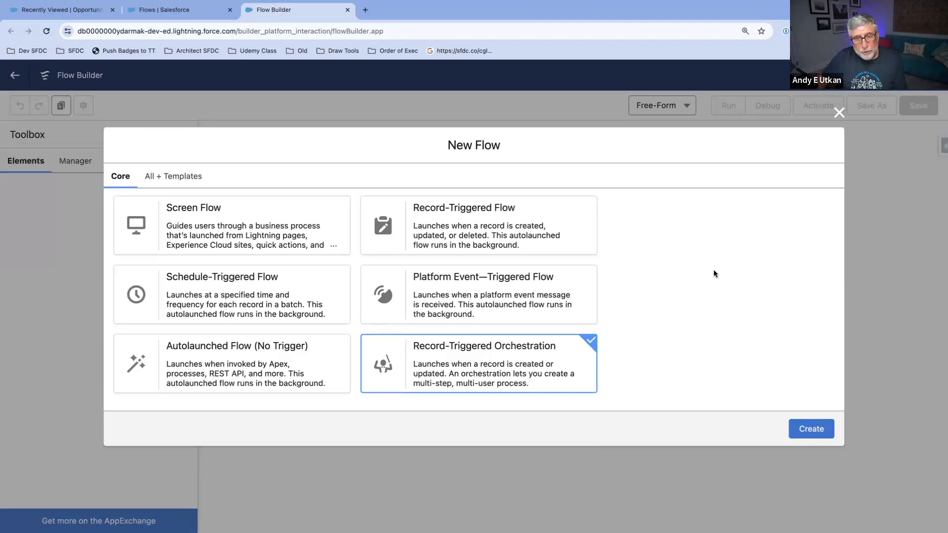
Step: Create a Record-Triggered Flow on the Opportunity object that triggers when a record is updated
left_click(545, 239)
left_click(805, 429)
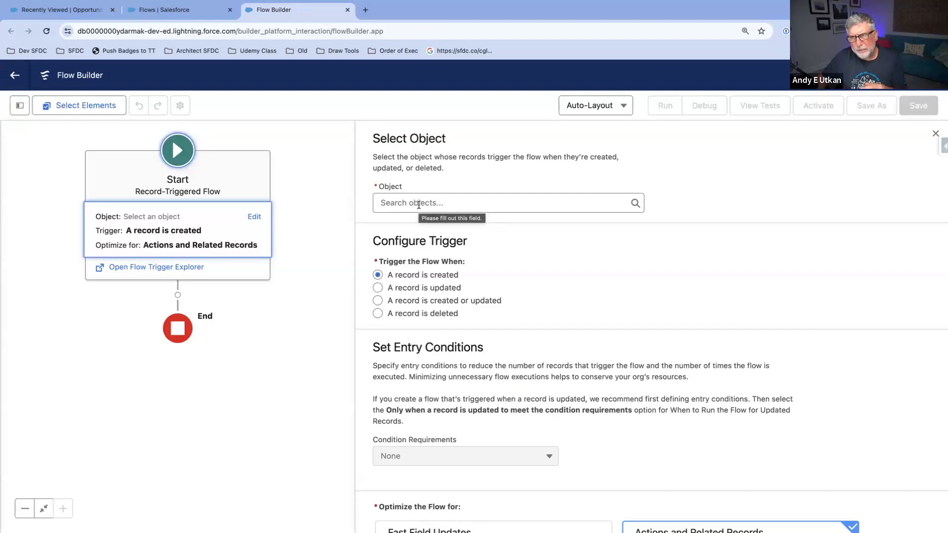
left_click(418, 204)
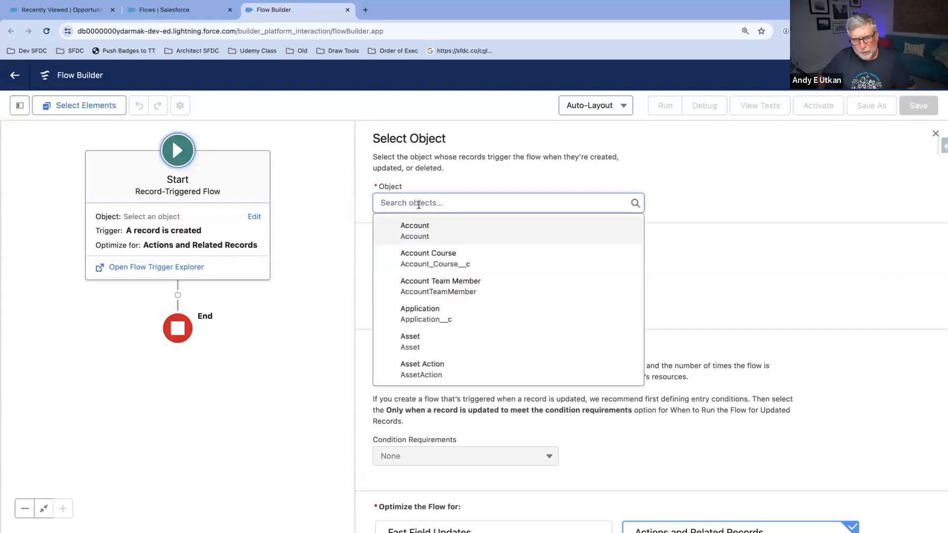
type("Opp")
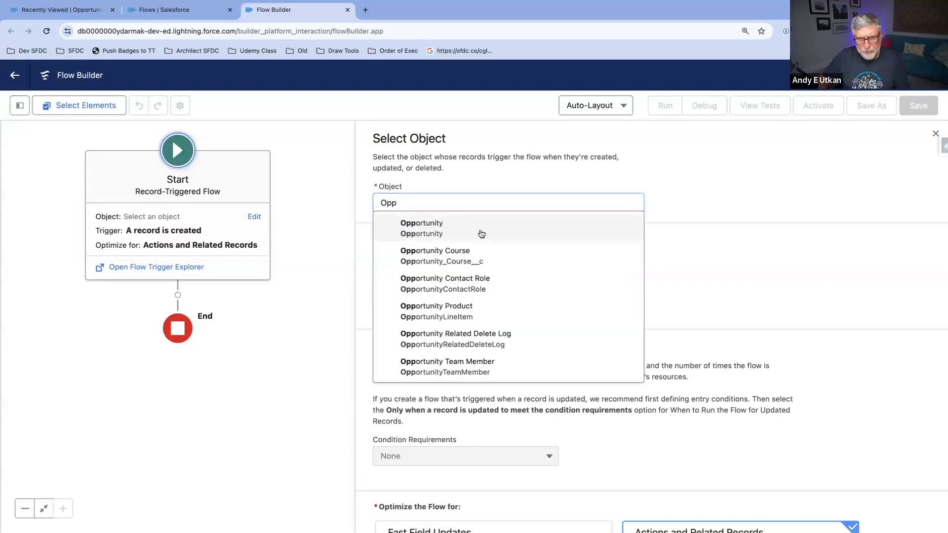
left_click(482, 234)
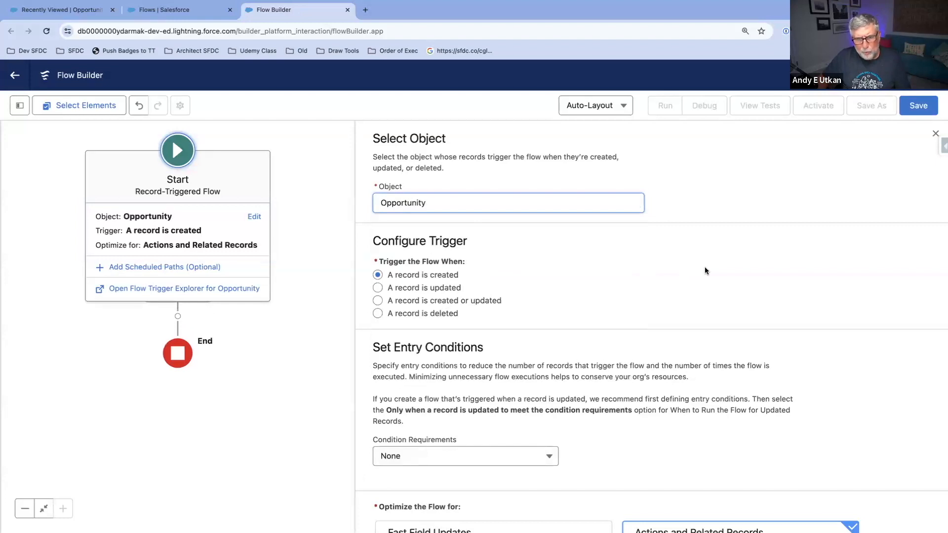
scroll(705, 271, "down", 2)
left_click(378, 227)
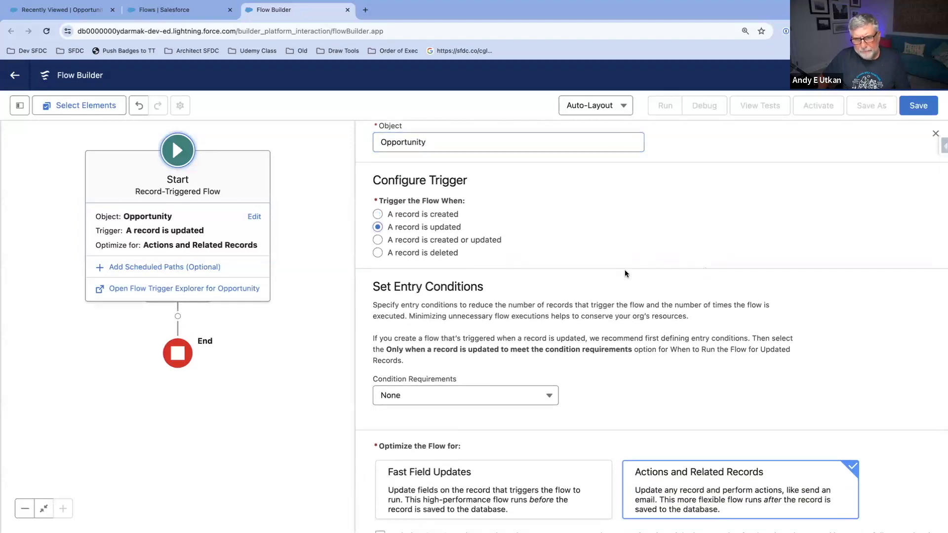
Step: Set the flow's entry conditions to All Conditions Are Met (AND), with StageName Equals Qualification
scroll(625, 273, "down", 1)
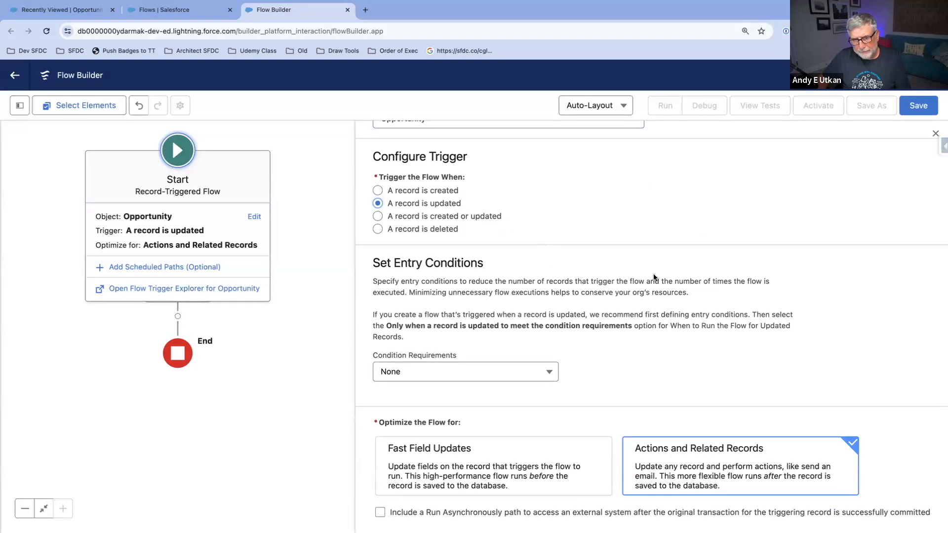
left_click(549, 373)
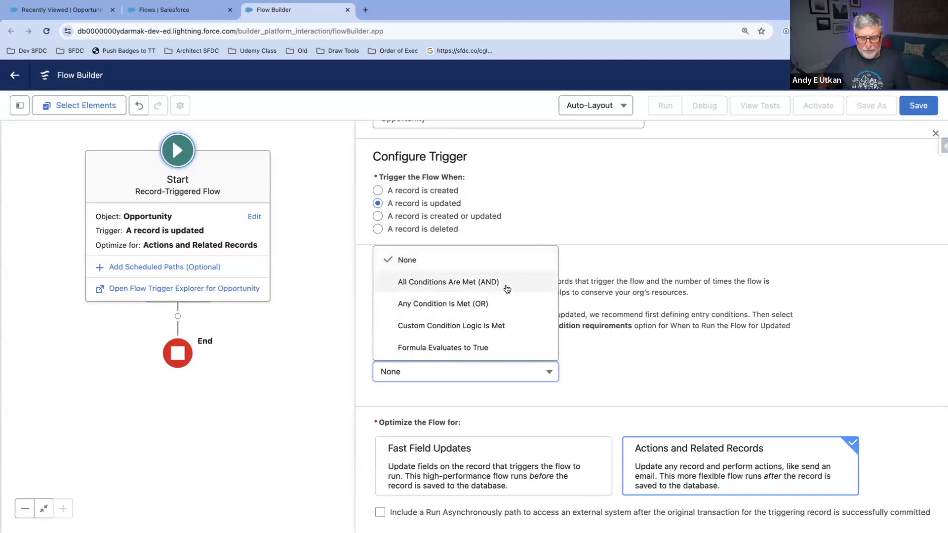
left_click(507, 289)
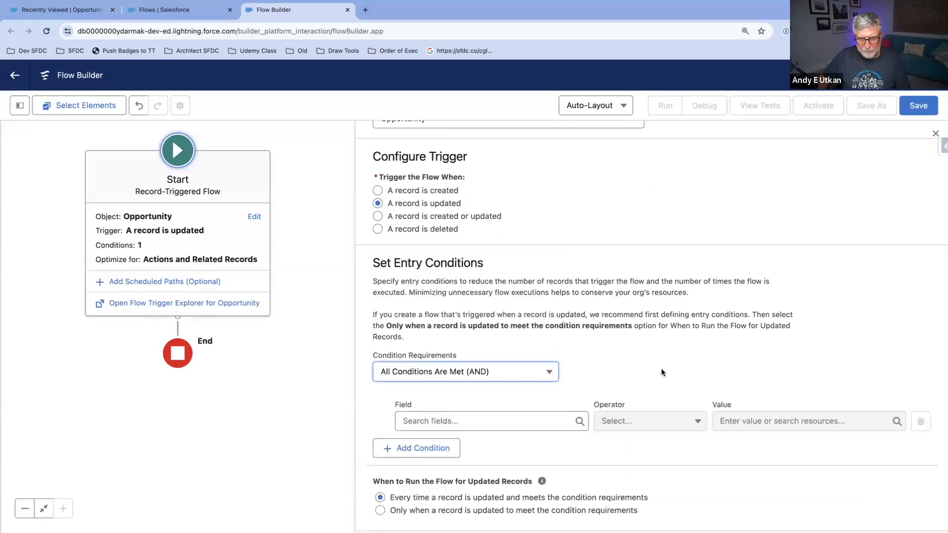
scroll(662, 372, "down", 2)
left_click(503, 296)
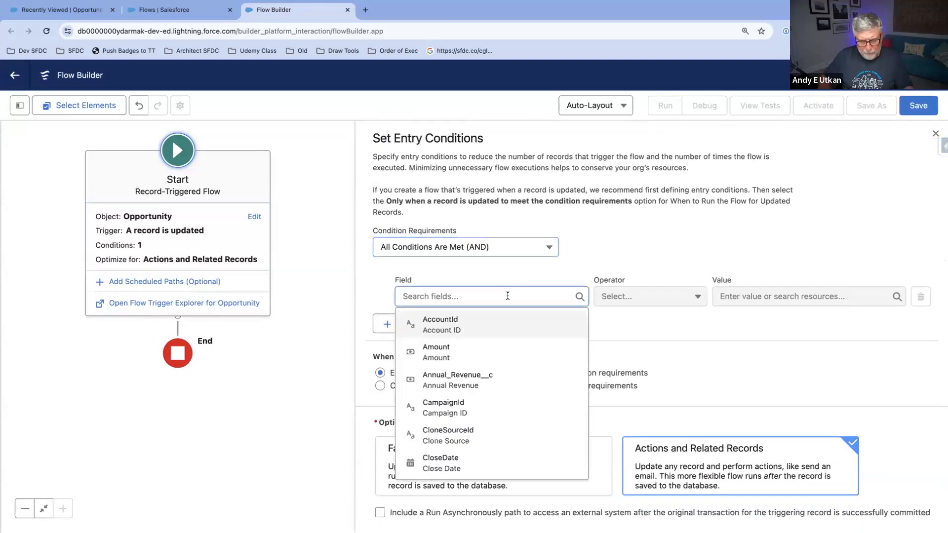
type("StageName")
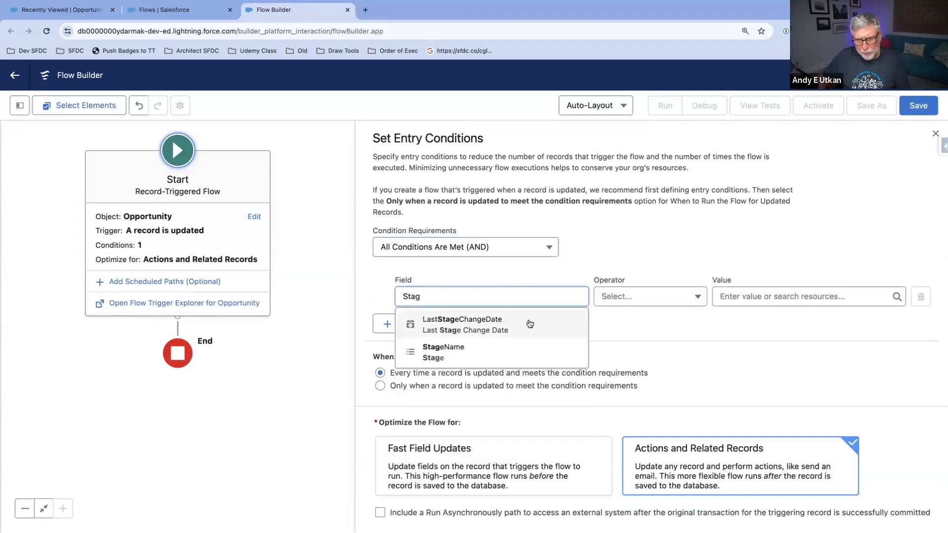
left_click(443, 351)
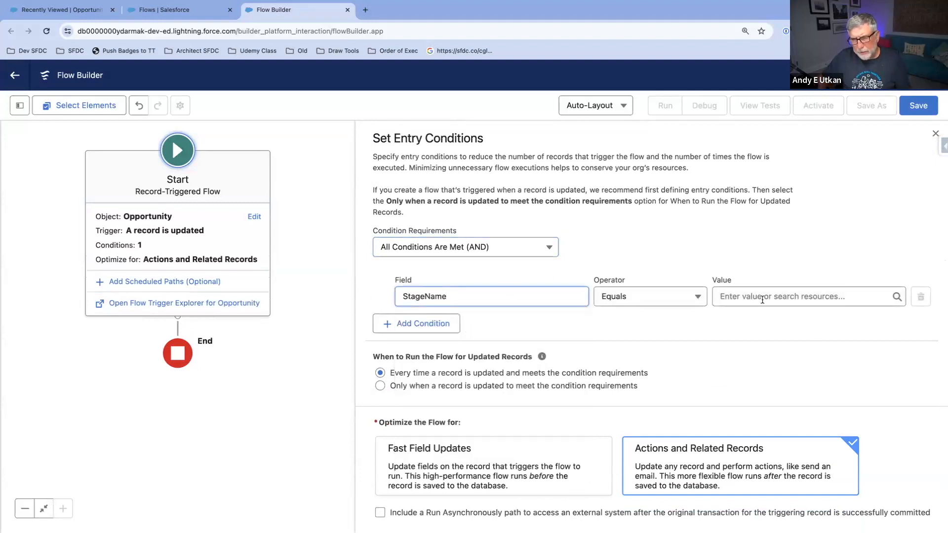
left_click(765, 298)
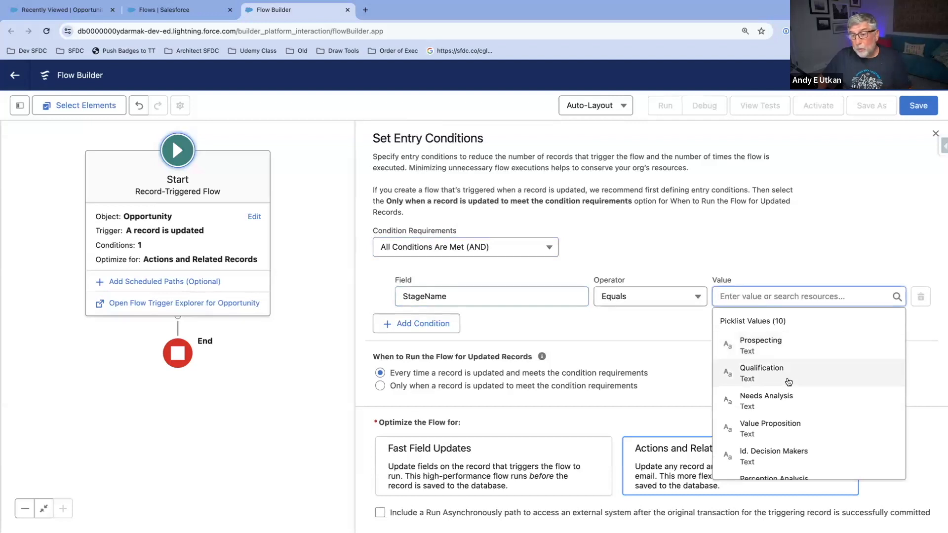
left_click(790, 378)
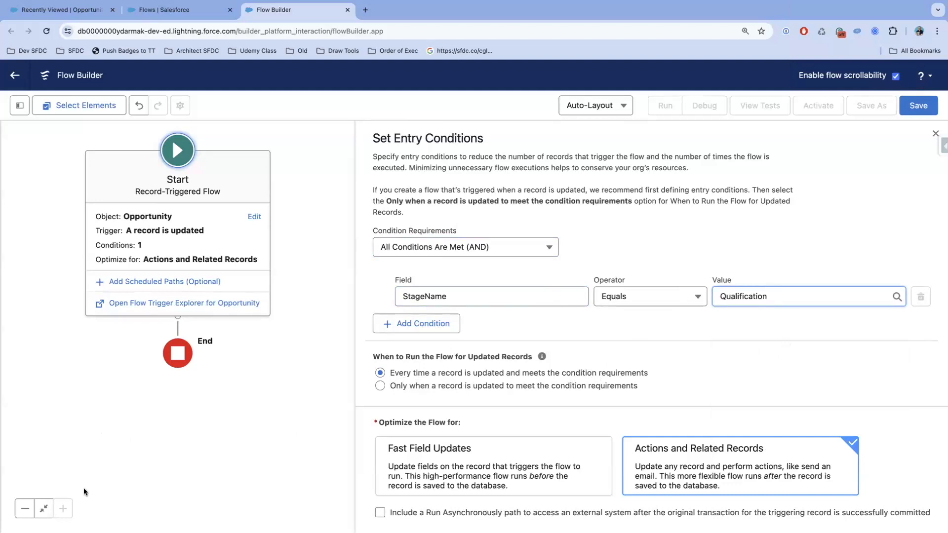
left_click(753, 398)
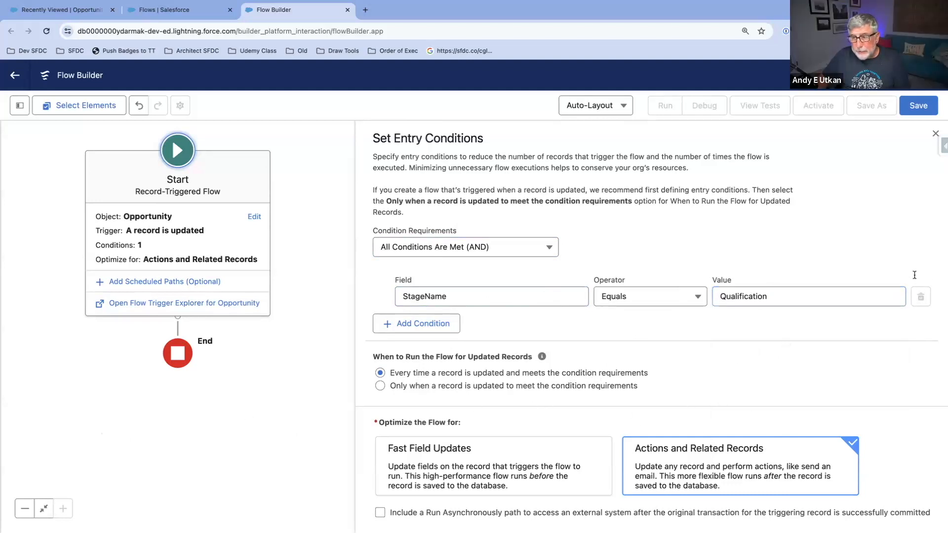
Step: Reduce the browser's page zoom to 100%
left_click(937, 31)
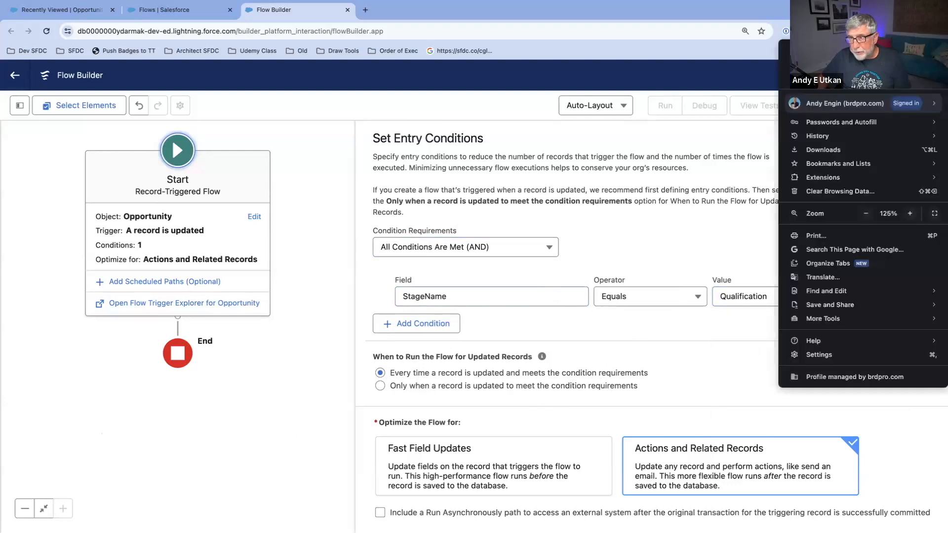
left_click(866, 213)
left_click(866, 214)
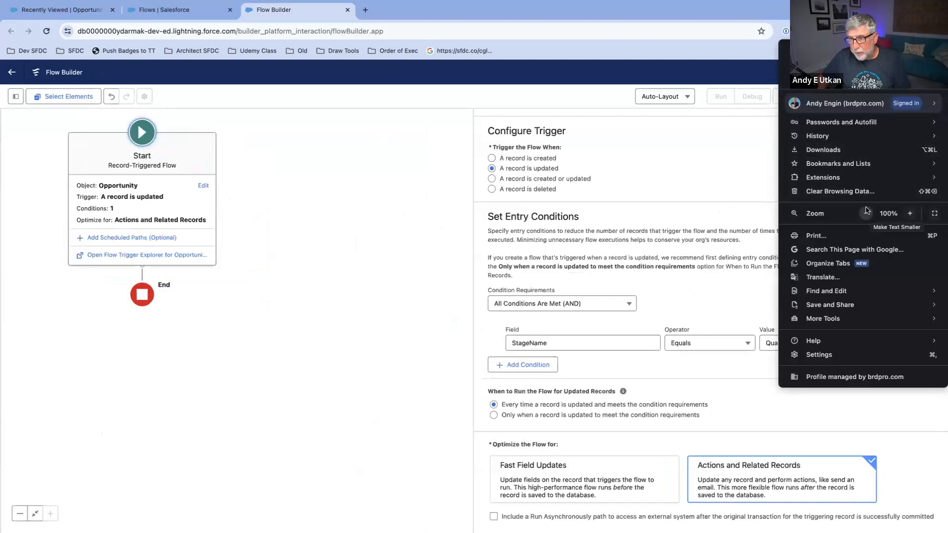
left_click(724, 161)
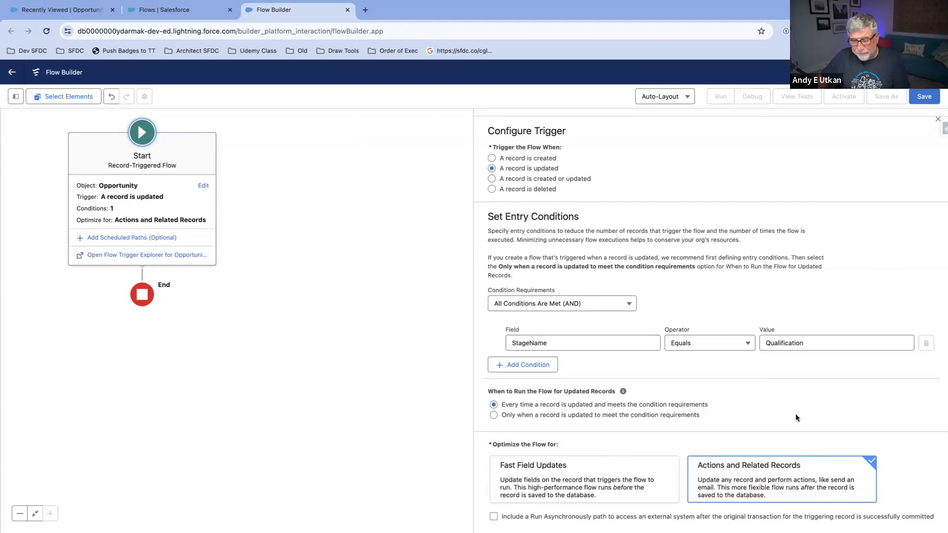
Step: Compare the Fast Field Updates and Actions and Related Records optimizations, leaving the flow optimized for Fast Field Updates
left_click(612, 486)
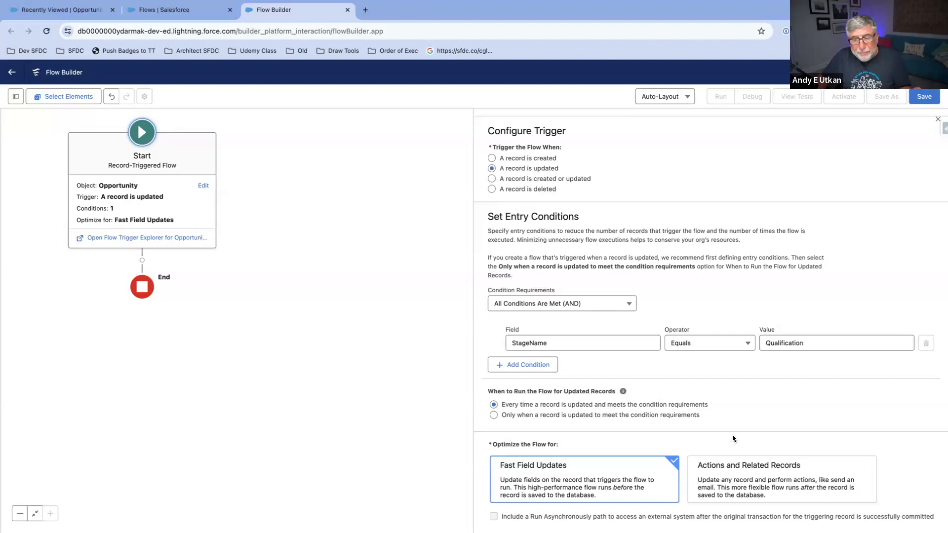
left_click(759, 490)
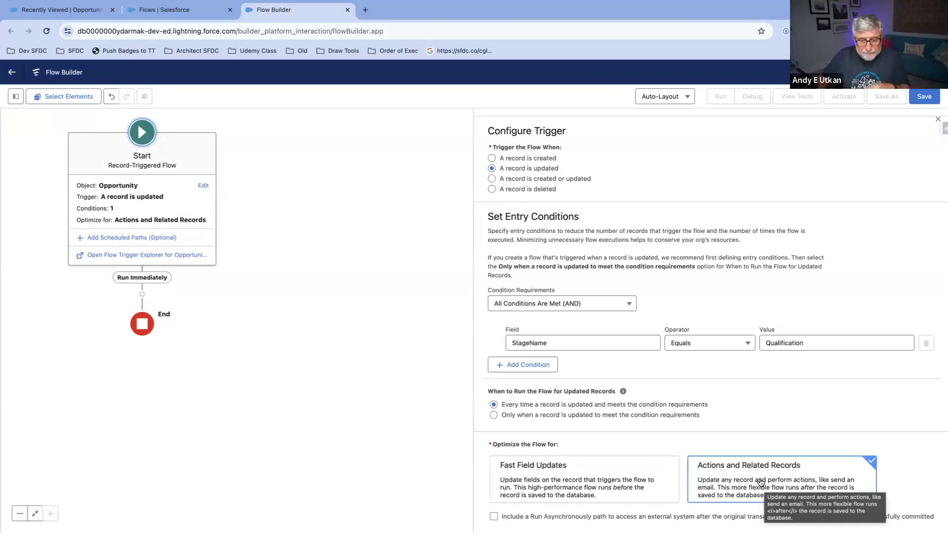
left_click(619, 474)
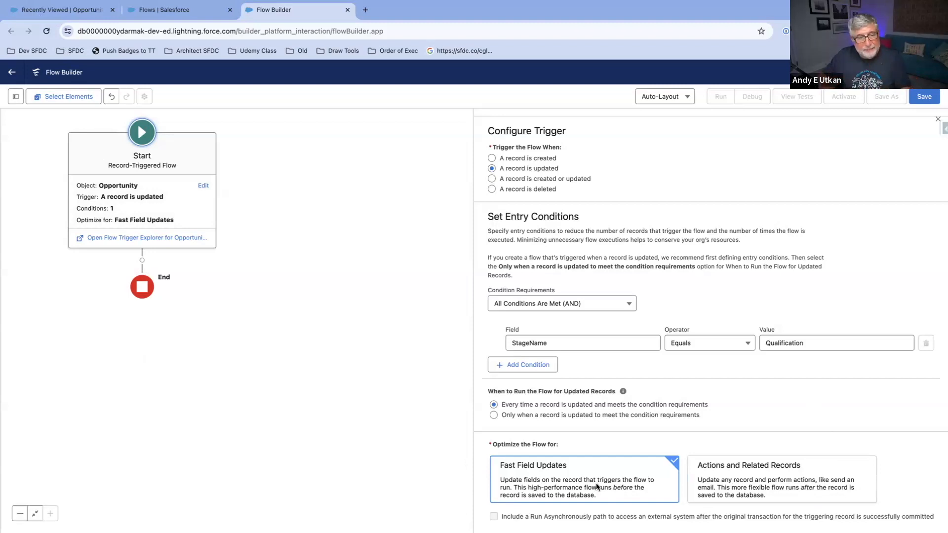
Step: Add an Update Triggering Record element after the Start element and label it "Update Opp"
left_click(142, 260)
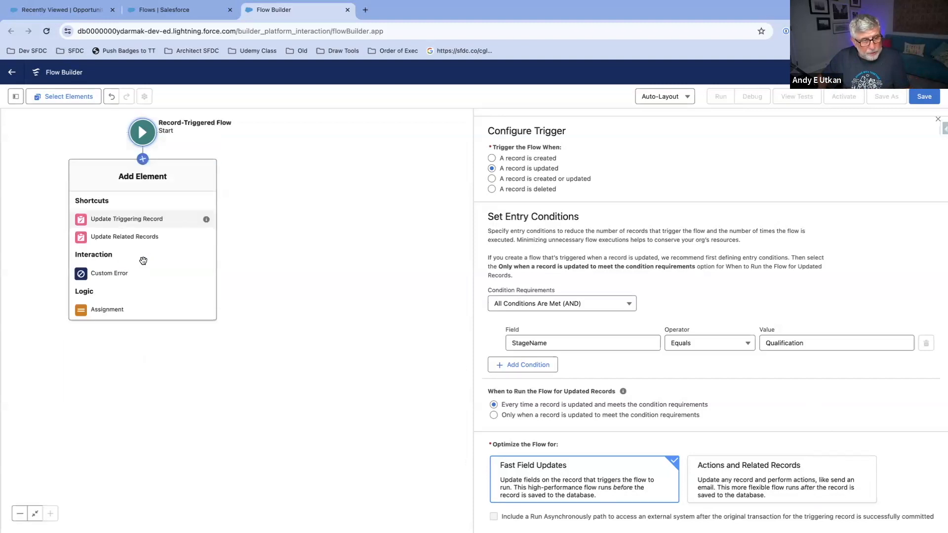
left_click(139, 224)
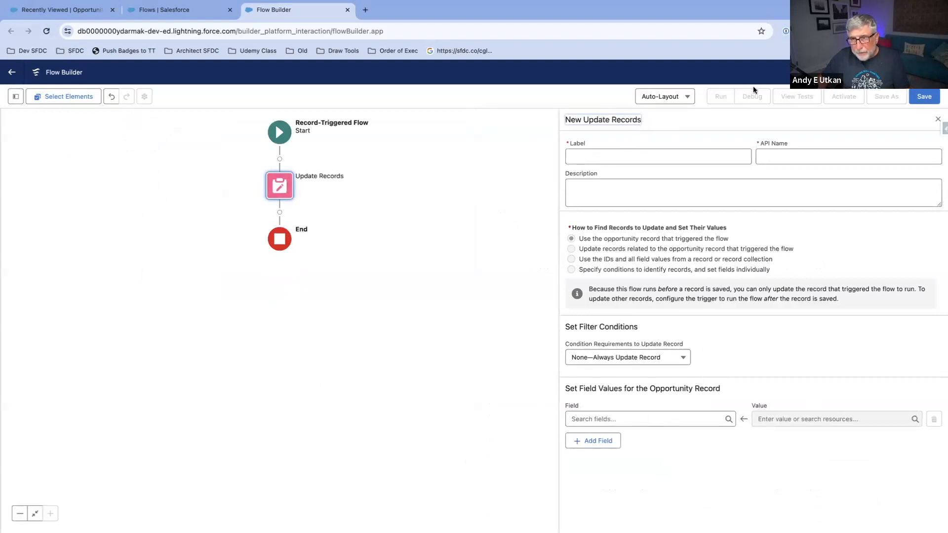
left_click(650, 160)
type("Update Olp")
key("BackSpace")
key("BackSpace")
type("pp")
left_click(797, 157)
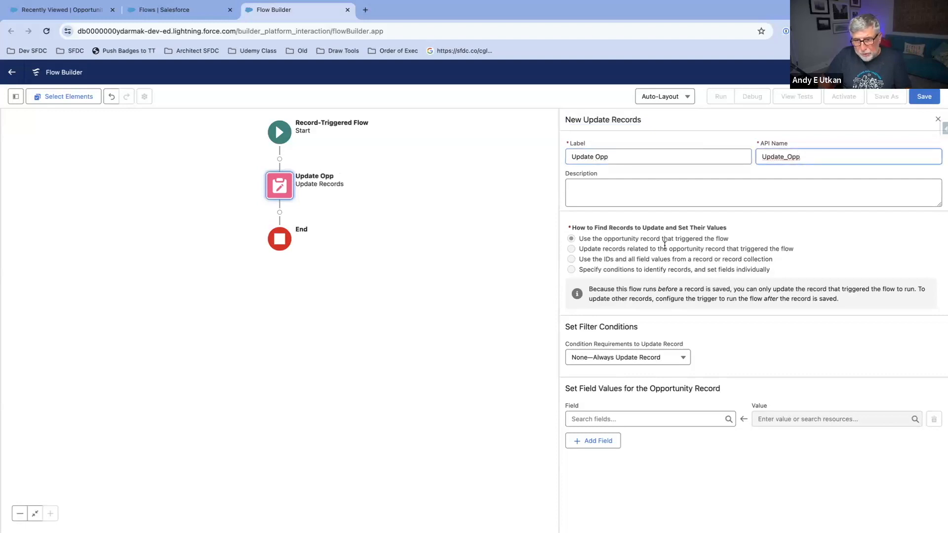
Step: Set the opportunity record's Description field to the value "This Opportunity is in Qualification." in the update element
left_click(660, 419)
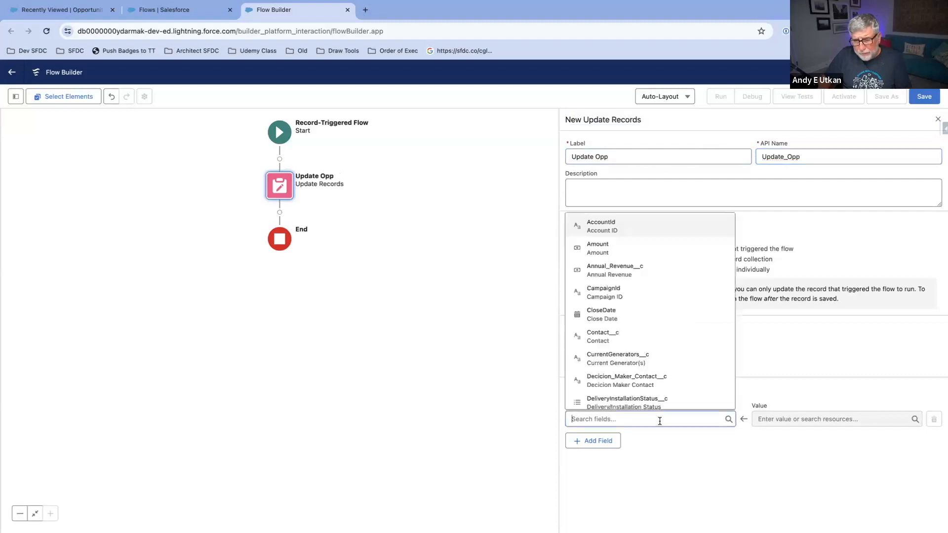
type("Des")
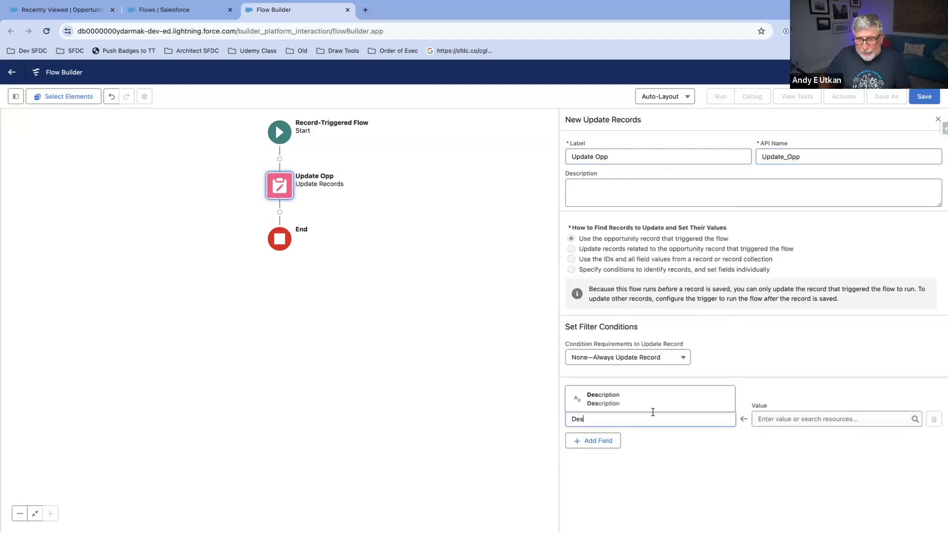
left_click(652, 402)
left_click(780, 418)
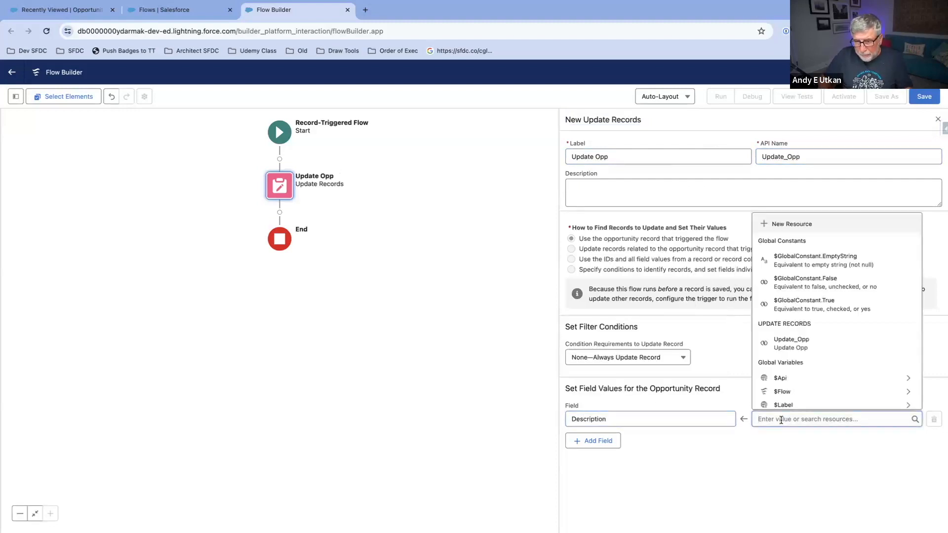
type("This ")
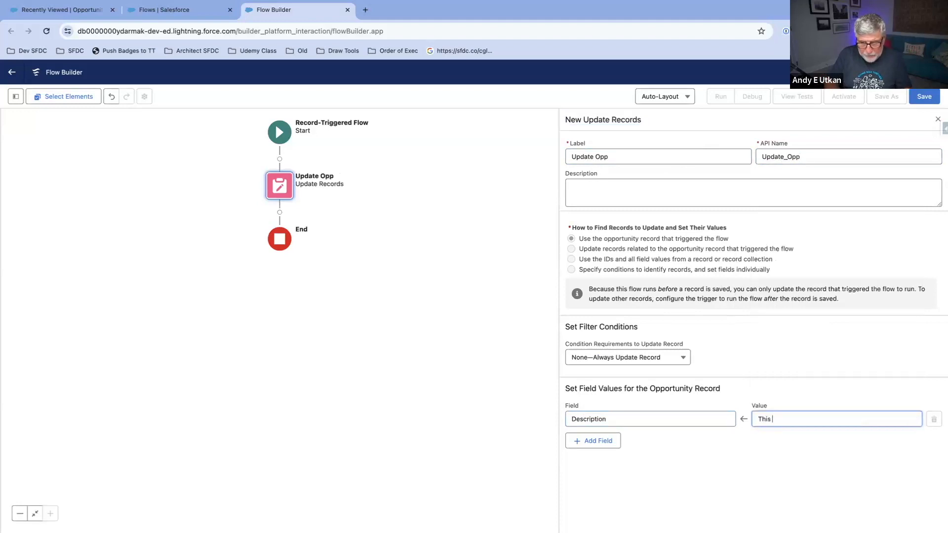
type("Opportunit")
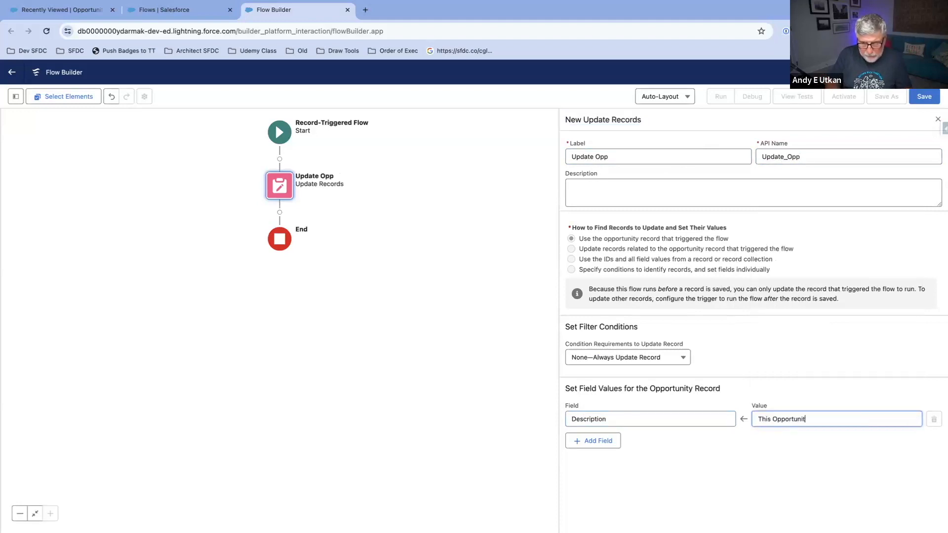
type("y is in ")
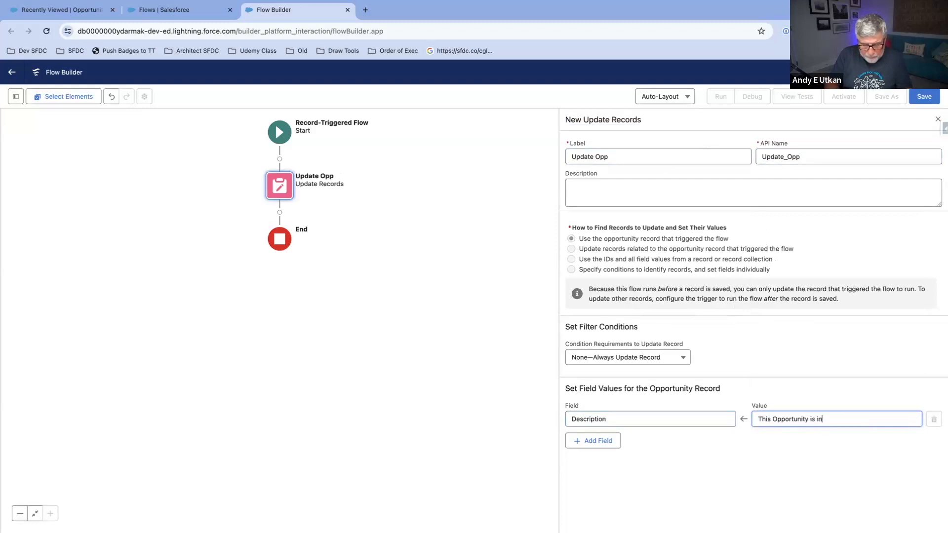
type("Qualifi")
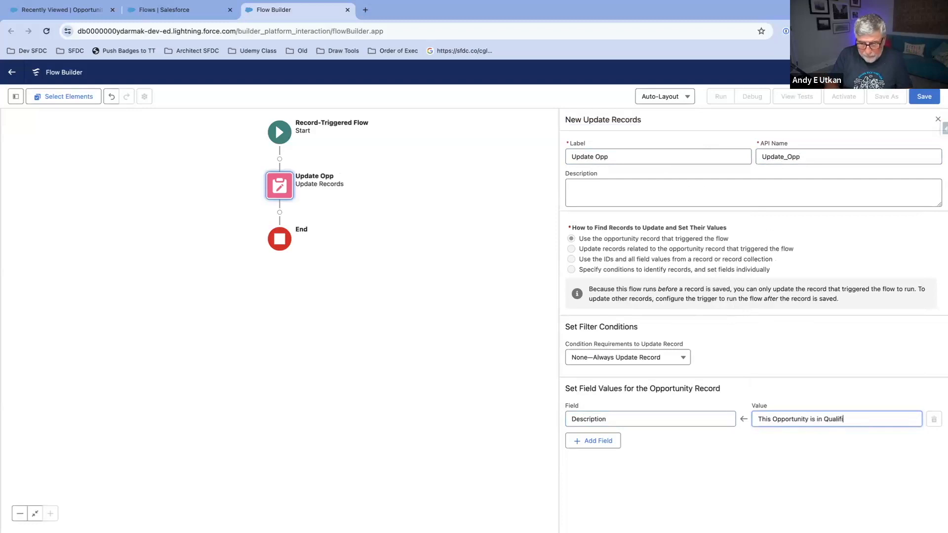
type("cation.")
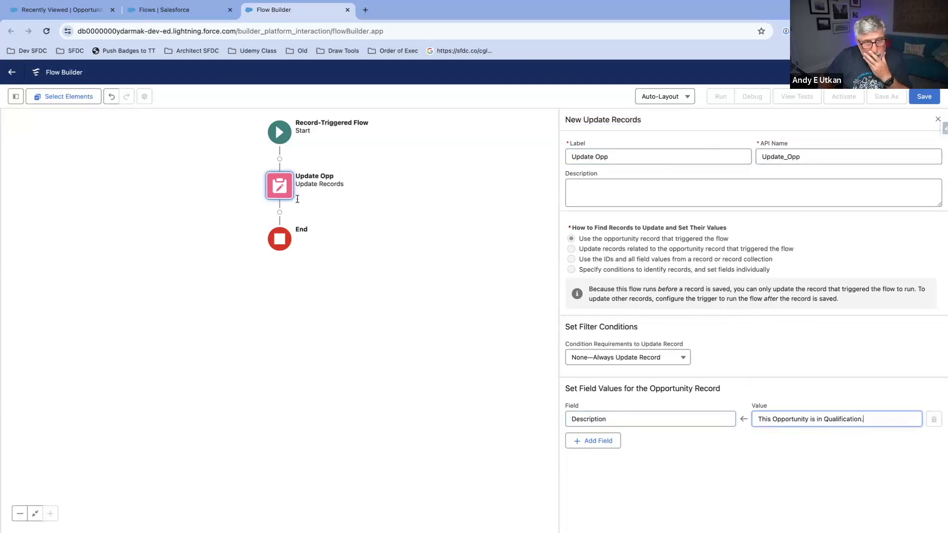
Step: Review the Start element's trigger and entry conditions, and reopen the Update Opp element to check its settings
left_click(287, 192)
left_click(279, 132)
left_click(279, 132)
left_click(279, 133)
left_click(296, 212)
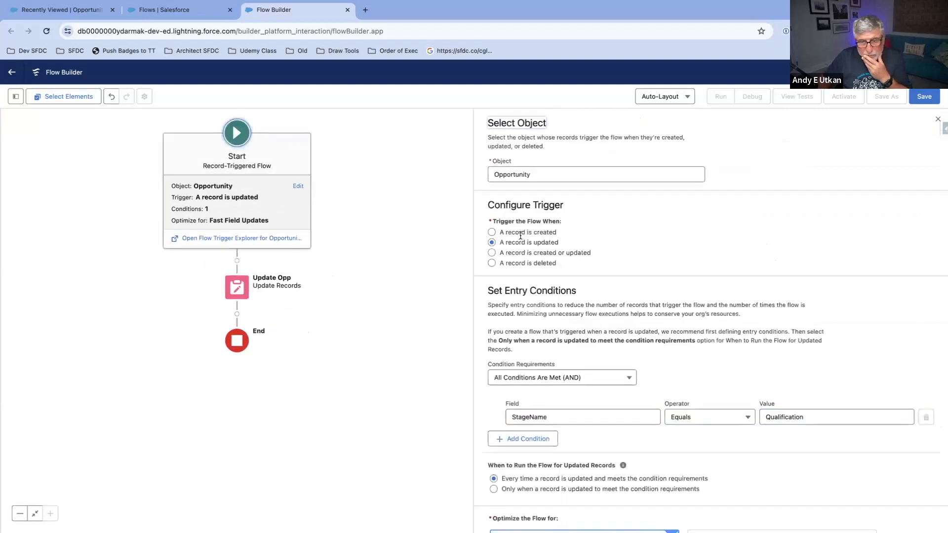
left_click(242, 288)
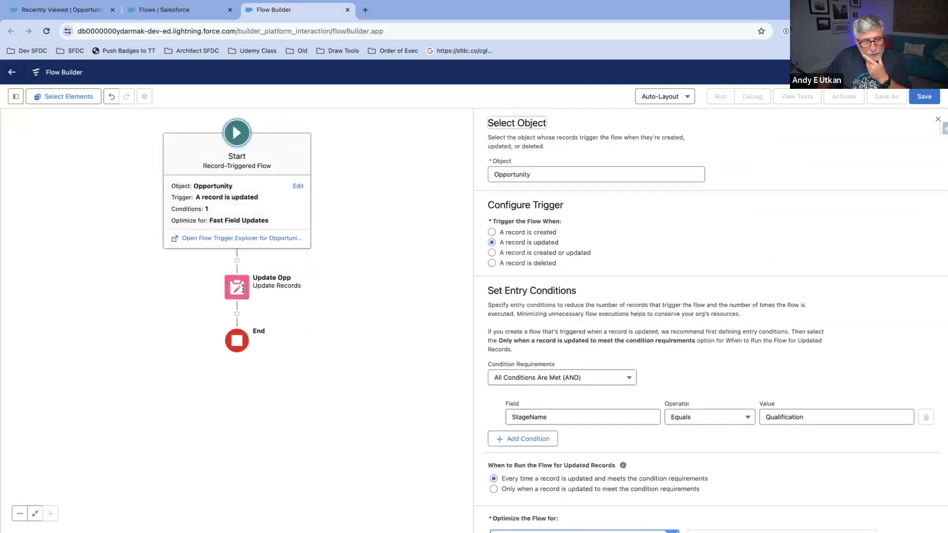
left_click(242, 286)
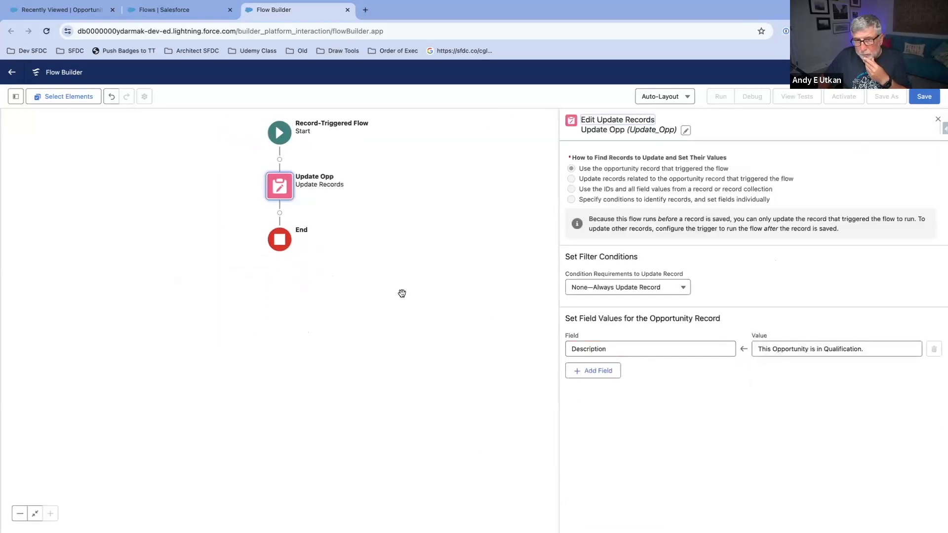
Step: Save the flow with the label "Opportunity - GTR - Update Description RT Flow"
left_click(922, 97)
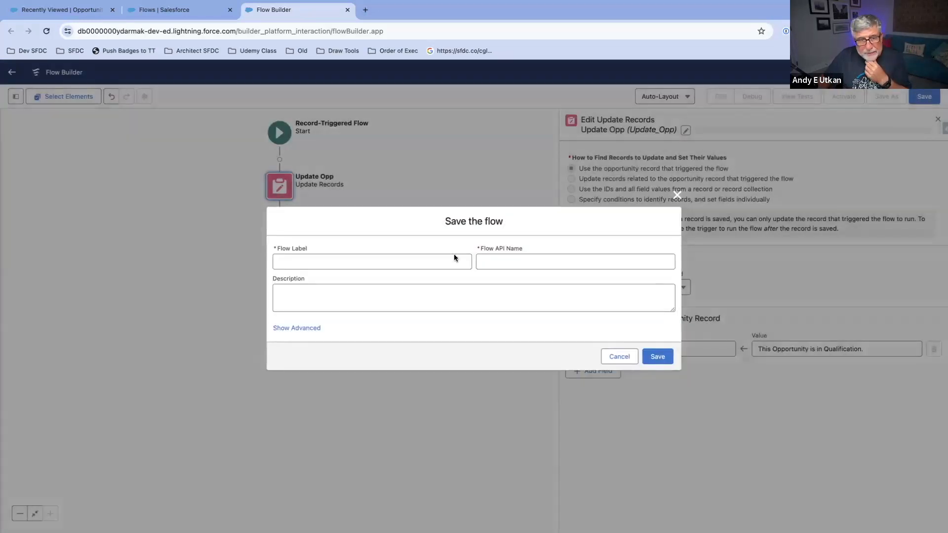
type("Opp")
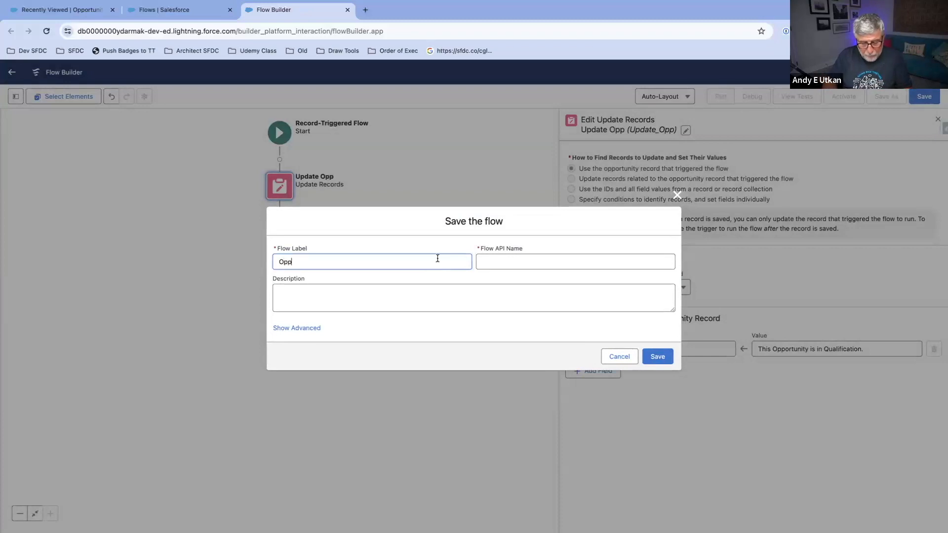
type("ortunity")
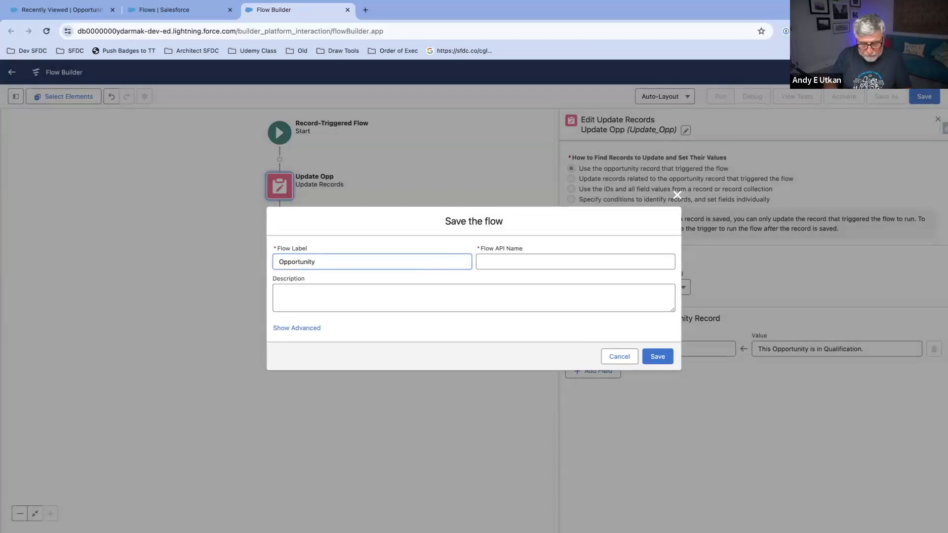
type(" - G")
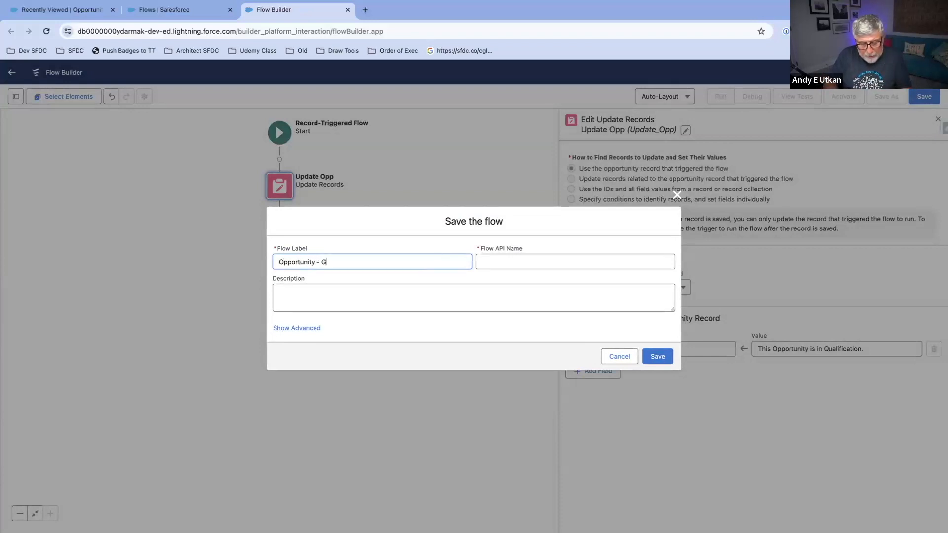
type("TR - ")
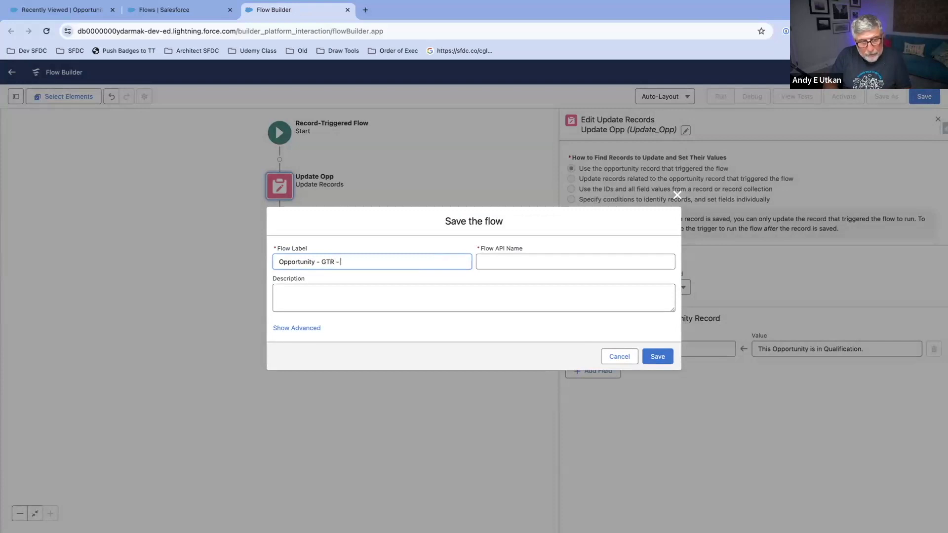
type("Update")
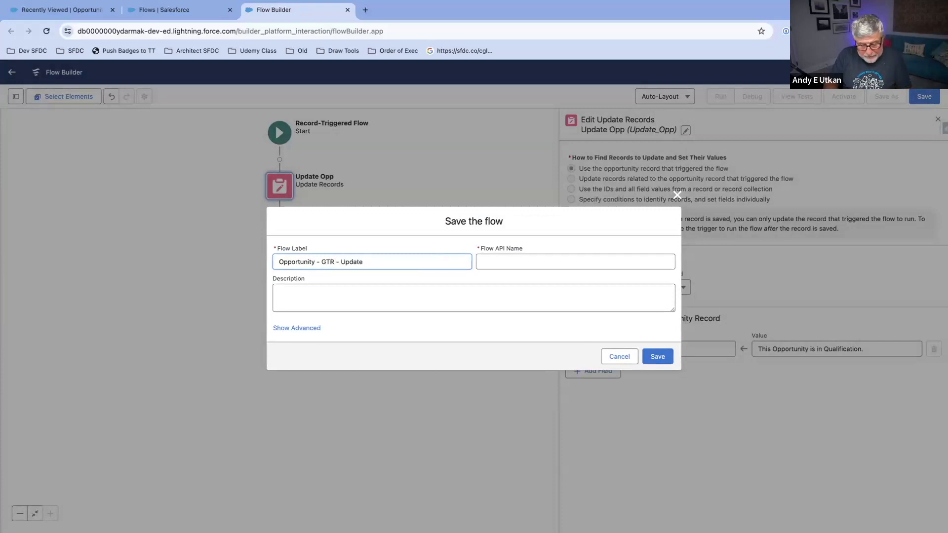
type(" Desc")
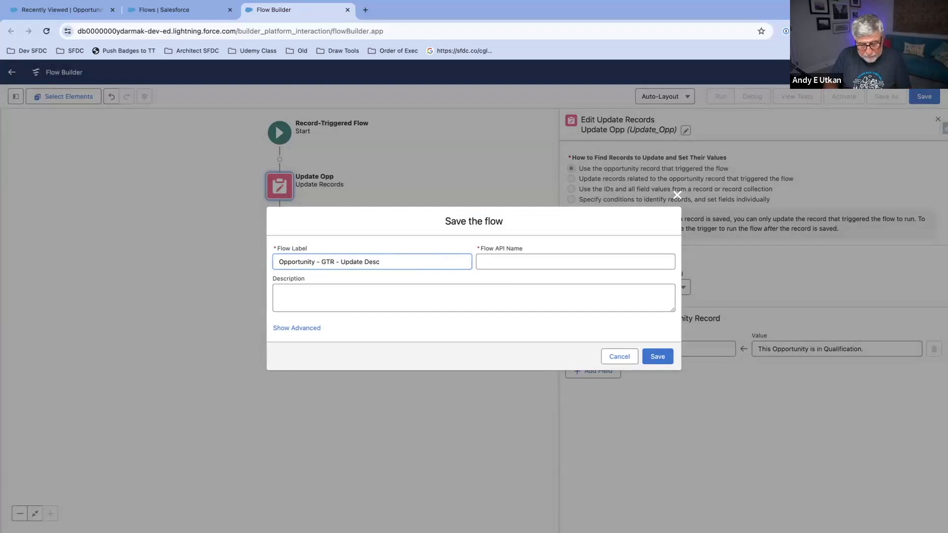
type("tpript")
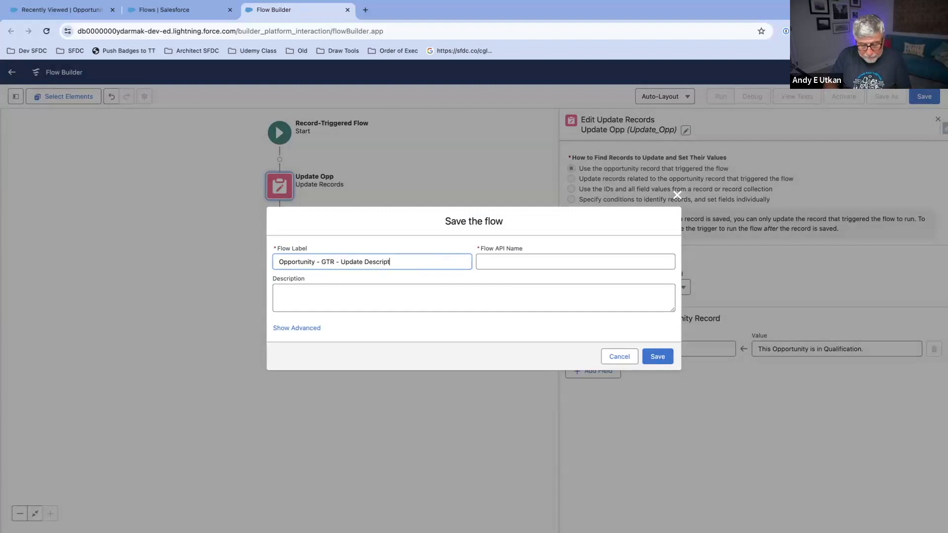
type("ion RT F")
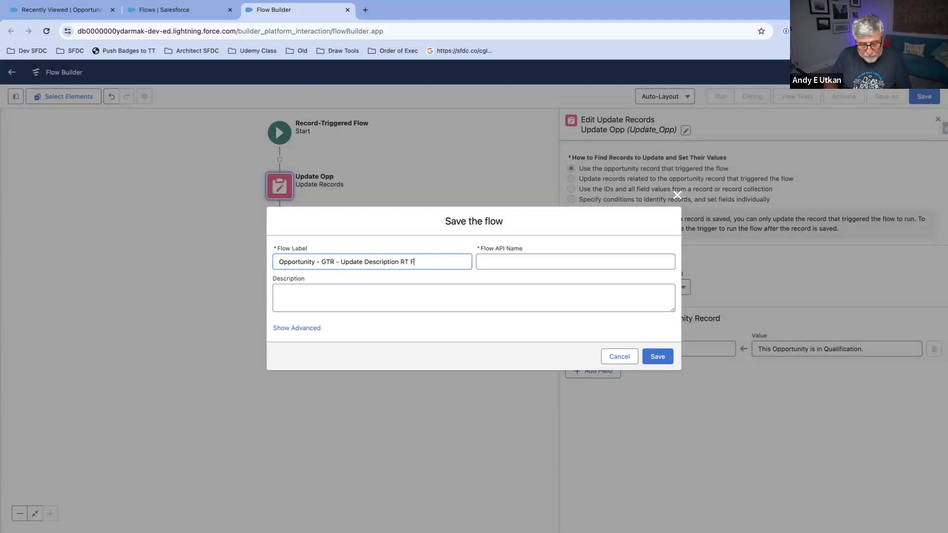
type("low")
left_click(592, 262)
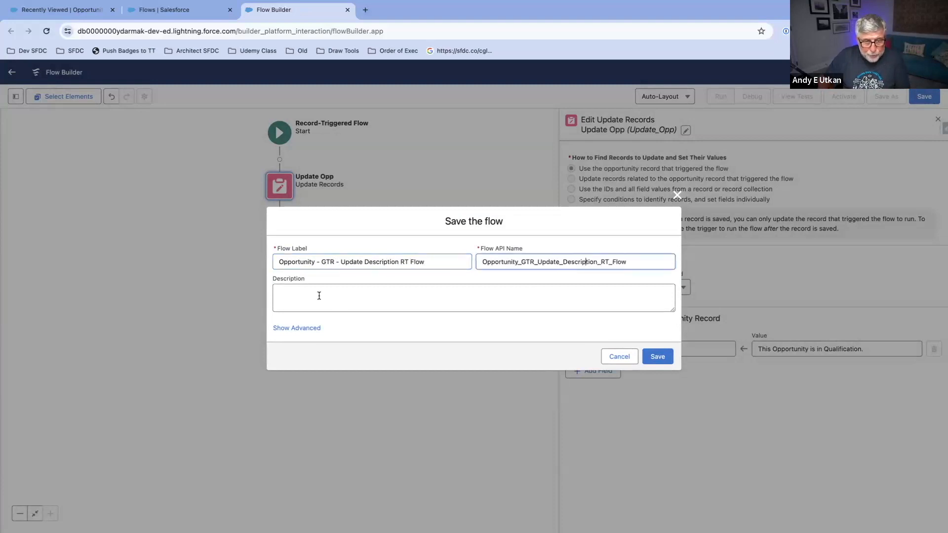
left_click(655, 357)
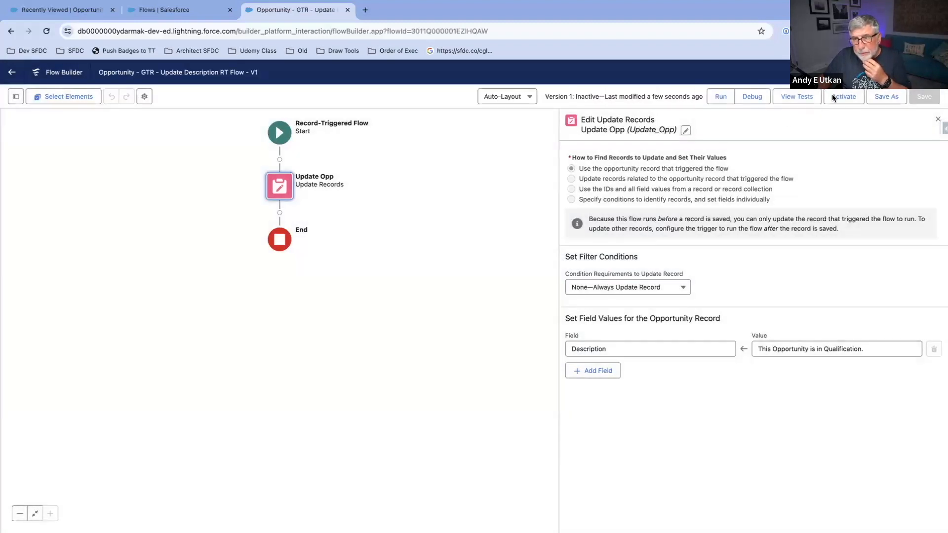
Step: Set up a debug of the flow with the opportunity Opportunity Testing Context 5 as the triggering record
left_click(750, 97)
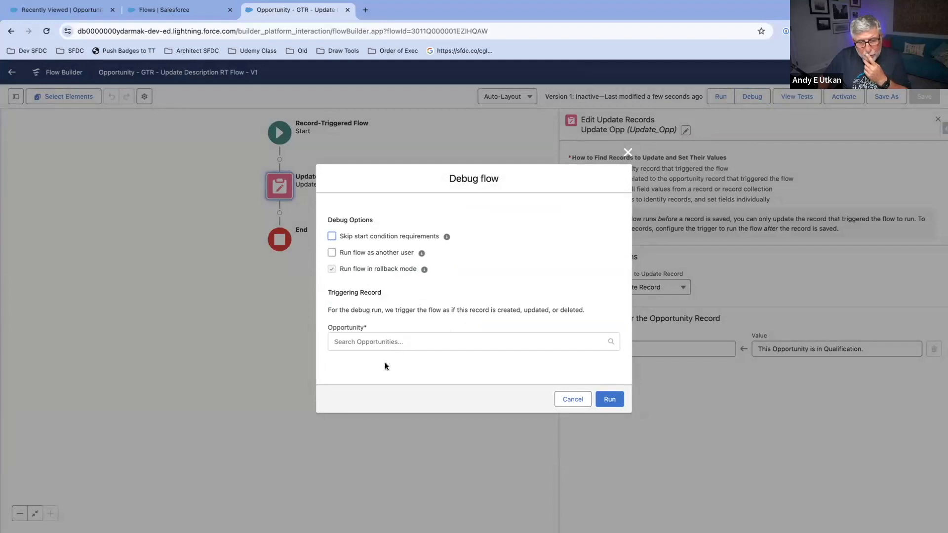
left_click(377, 339)
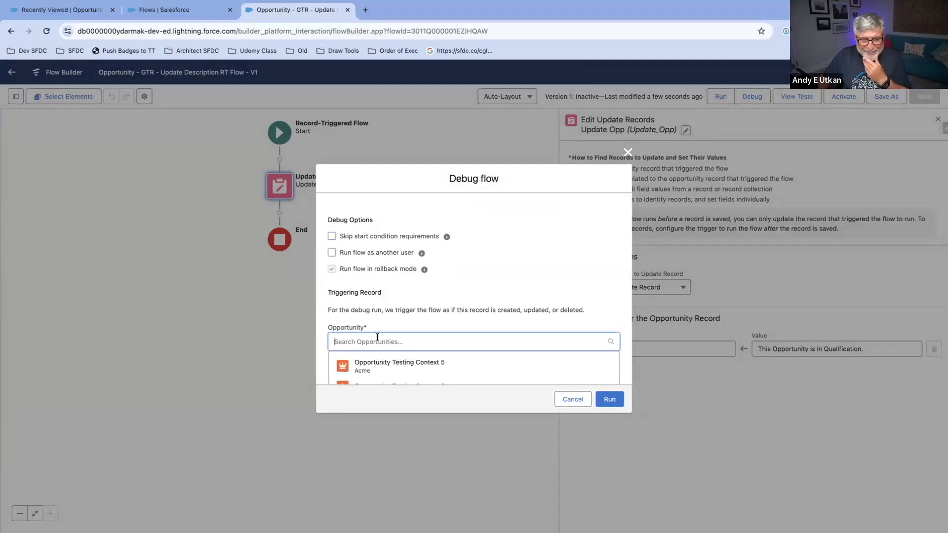
left_click(447, 364)
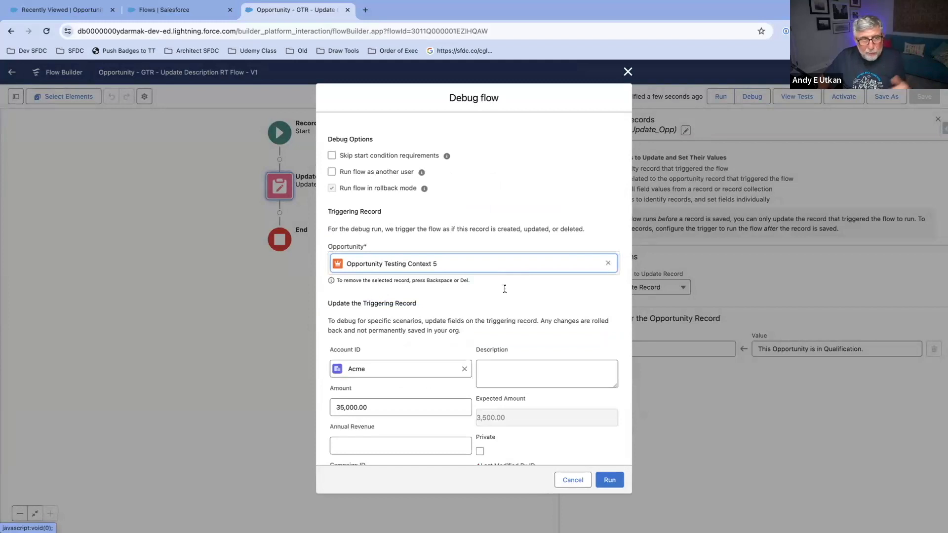
Step: Set the triggering record's Stage to Qualification for the debug and run it
scroll(509, 298, "down", 4)
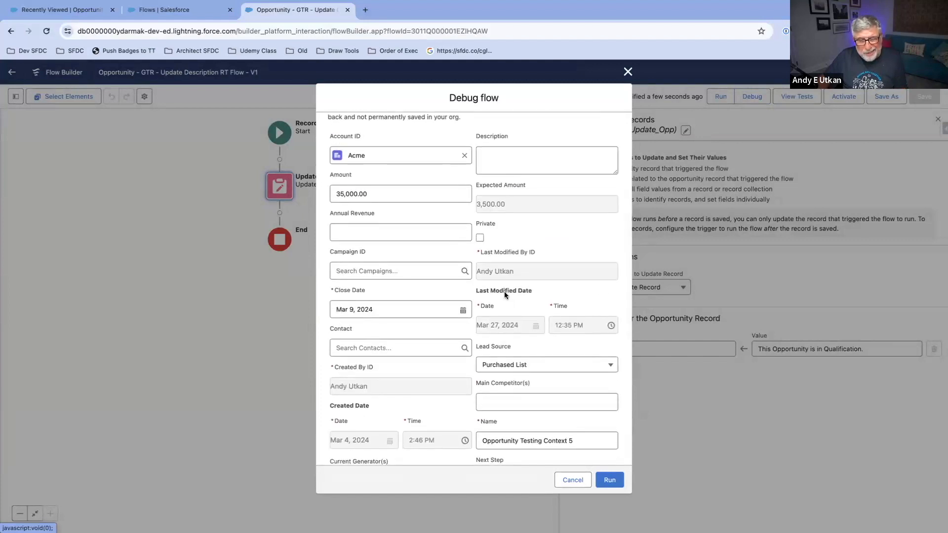
scroll(502, 291, "down", 1)
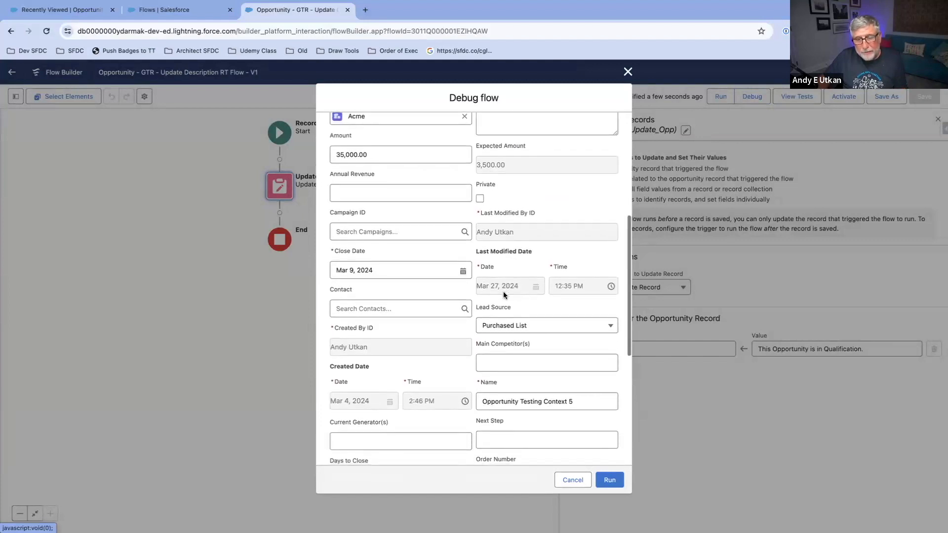
scroll(503, 291, "down", 5)
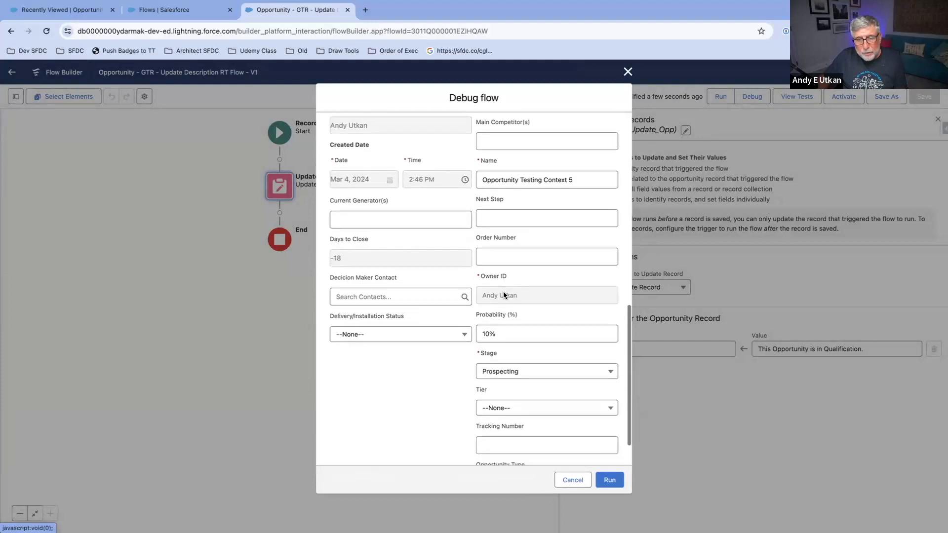
scroll(503, 291, "down", 1)
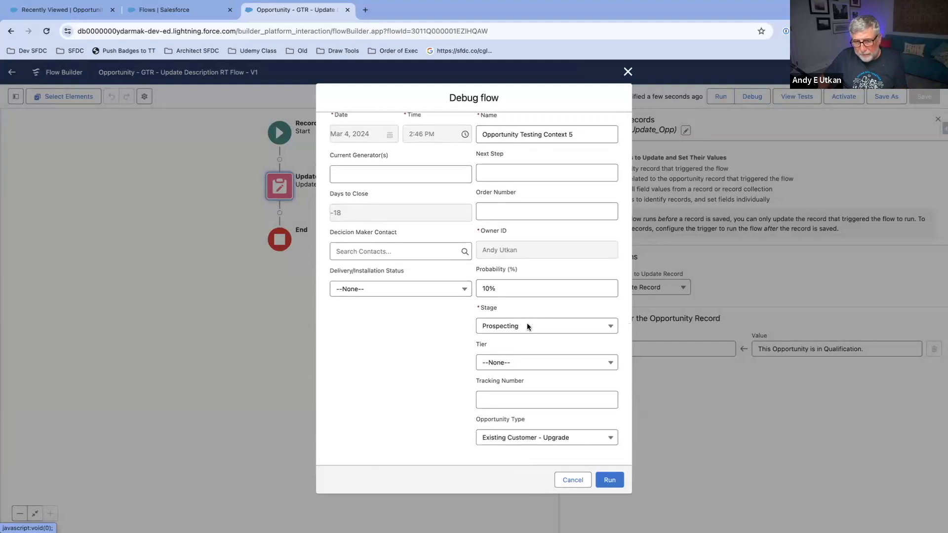
left_click(514, 326)
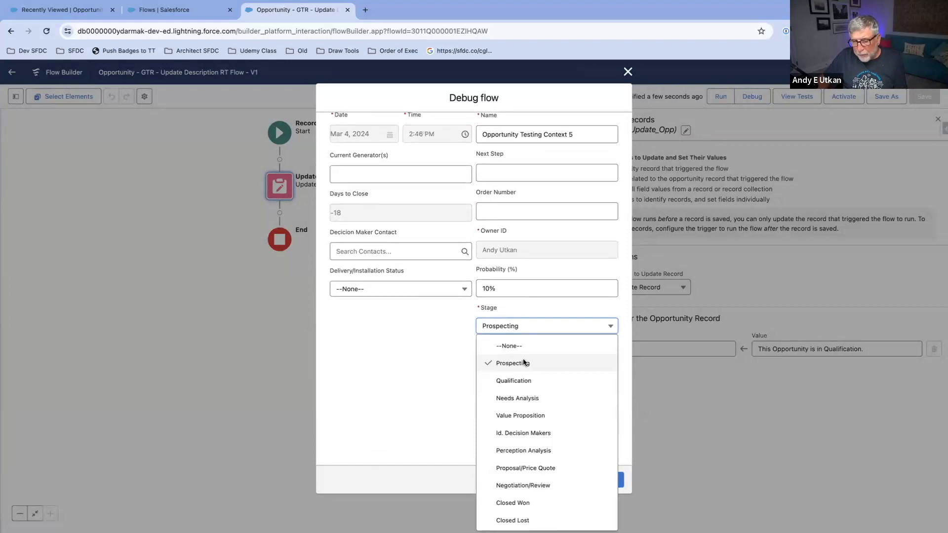
left_click(526, 379)
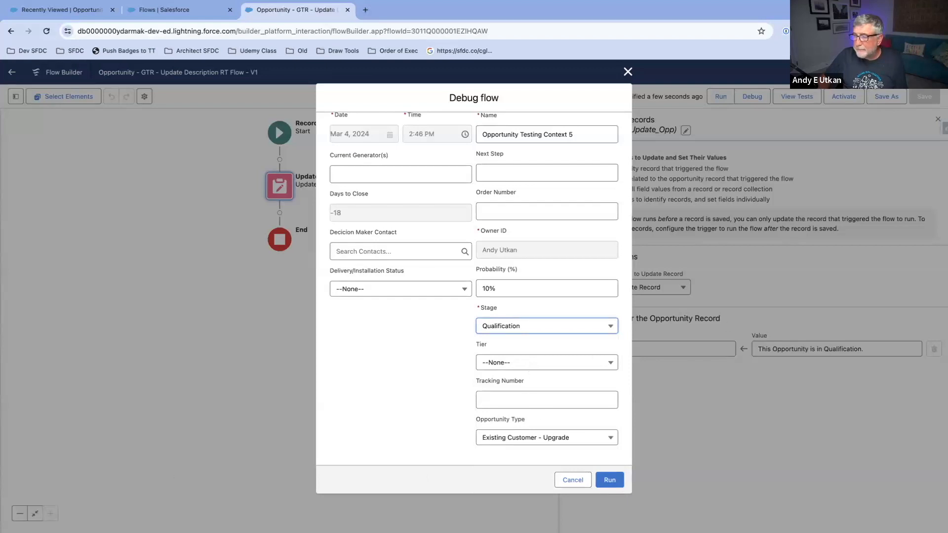
left_click(610, 480)
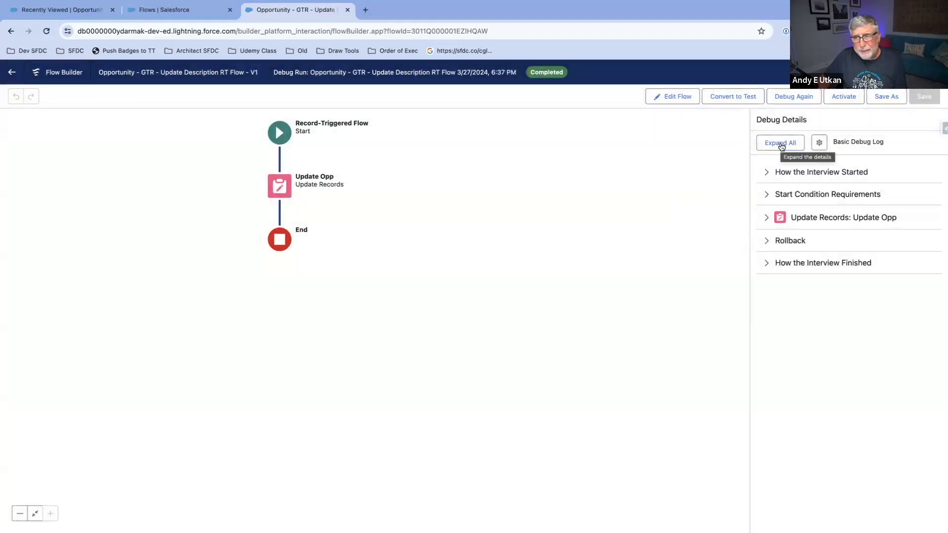
Step: Expand all debug details and examine the start conditions, the Description value written by Update Opp, and the rollback section
left_click_drag(466, 182, 565, 209)
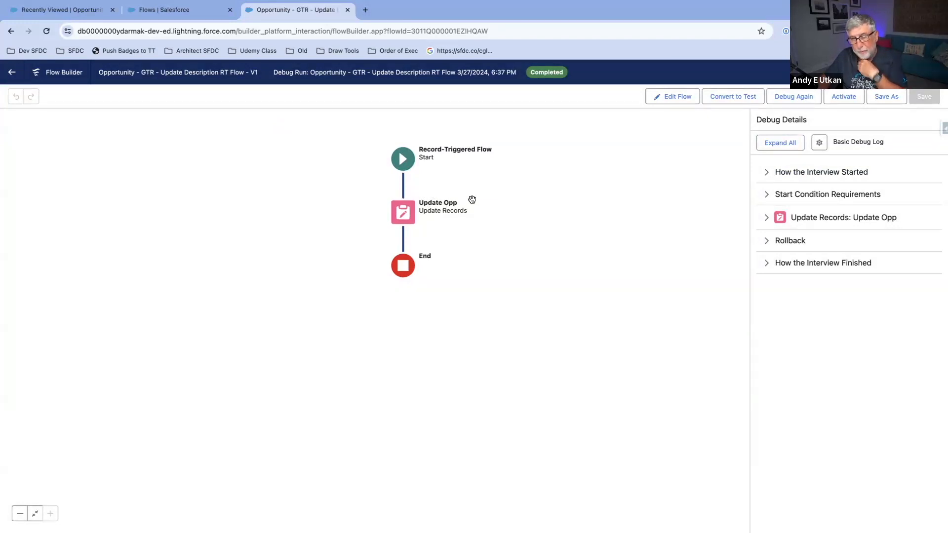
left_click(778, 145)
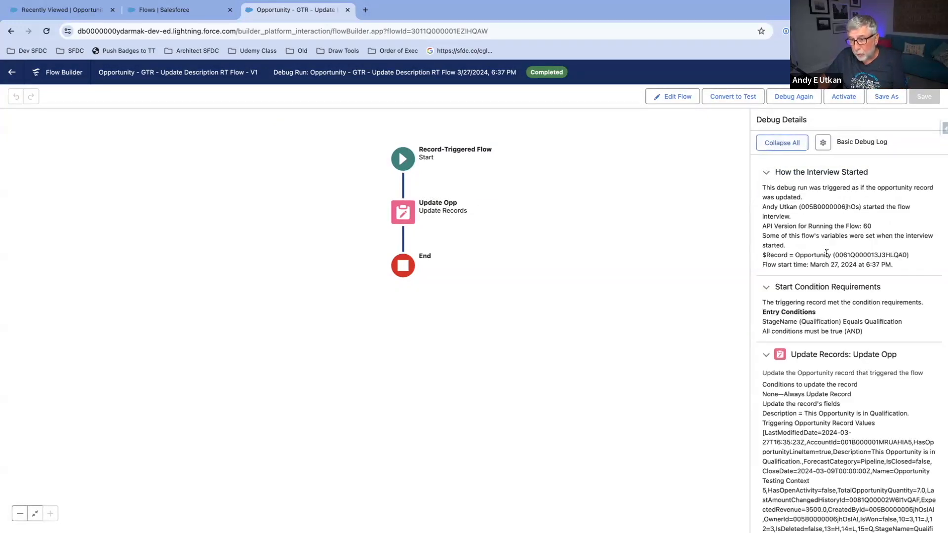
scroll(827, 253, "down", 3)
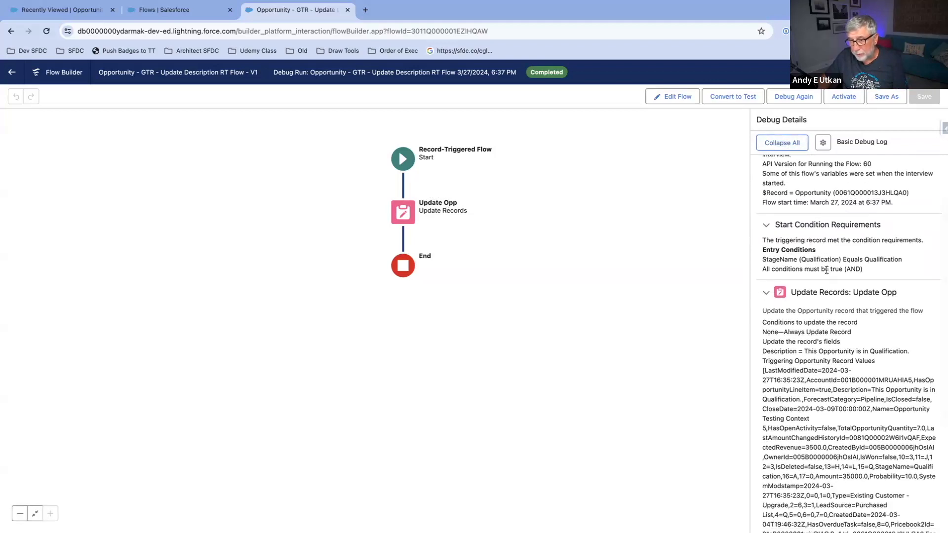
scroll(826, 270, "down", 2)
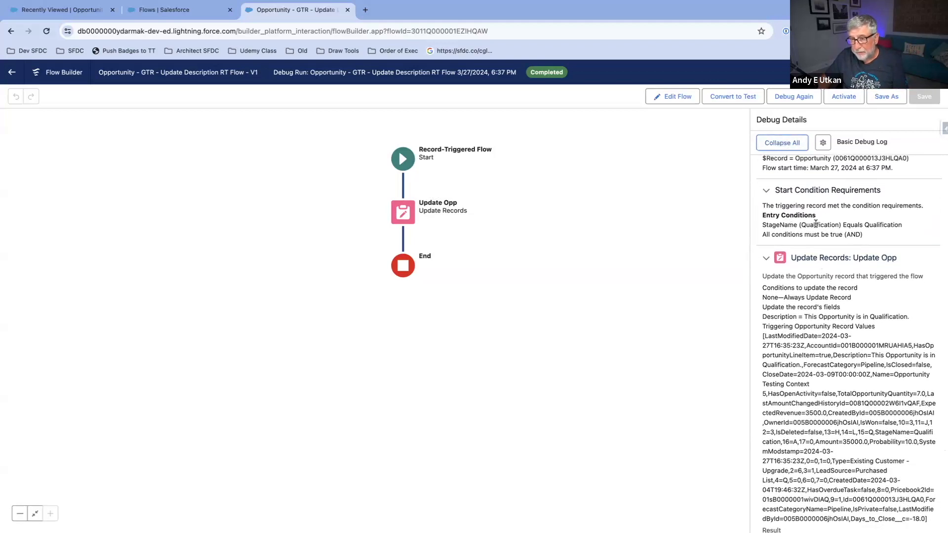
scroll(815, 223, "down", 5)
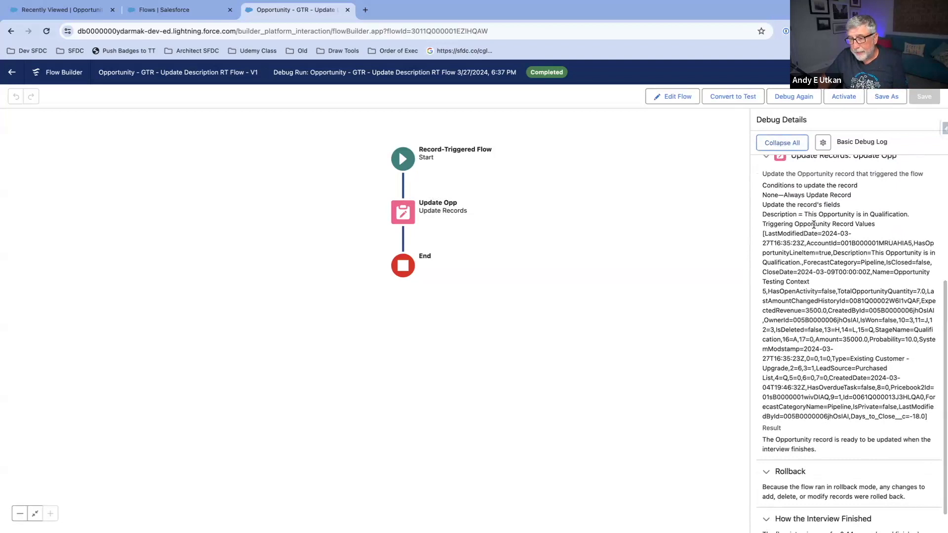
scroll(814, 225, "down", 1)
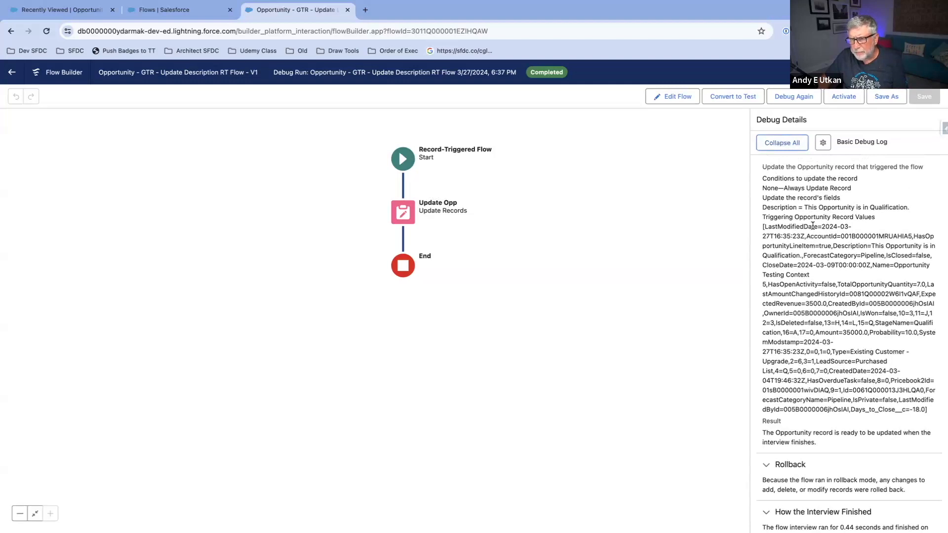
scroll(839, 237, "down", 1)
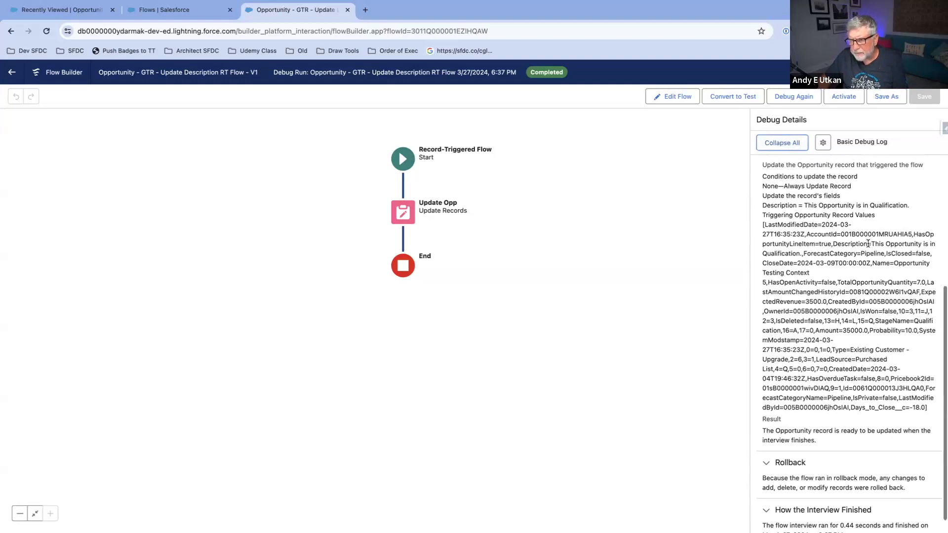
left_click_drag(871, 244, 803, 254)
scroll(838, 272, "down", 1)
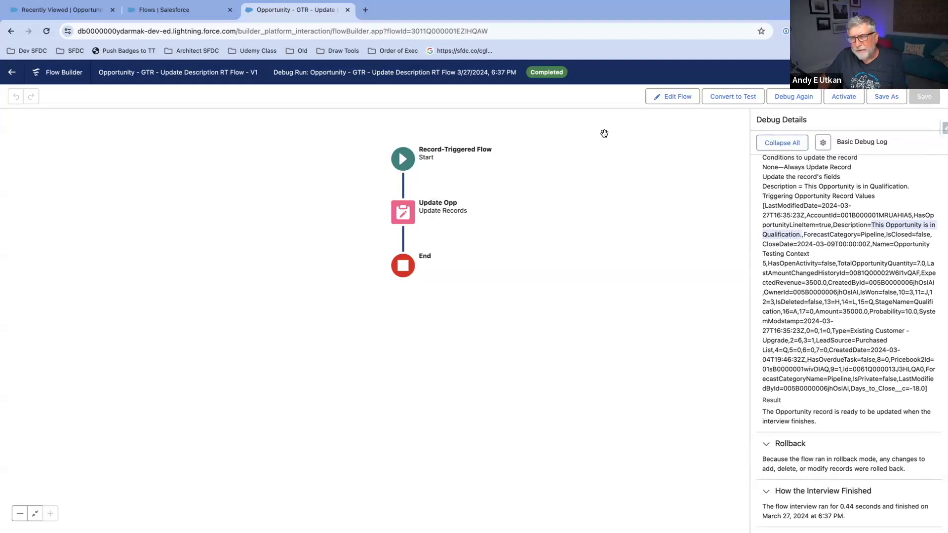
Step: Activate the flow and open the Opportunity Testing Context 5 record from the Opportunities list in the other Salesforce browser tab
left_click(839, 97)
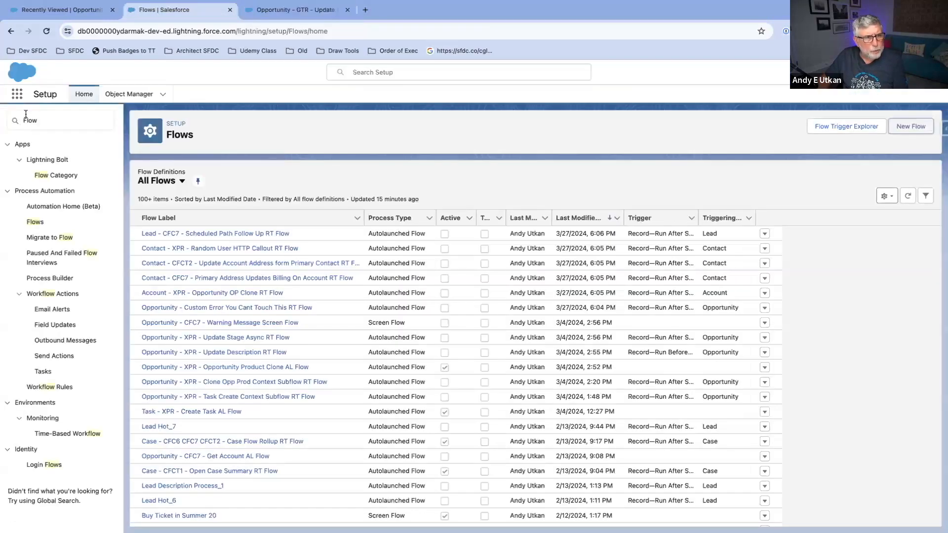
left_click(149, 7)
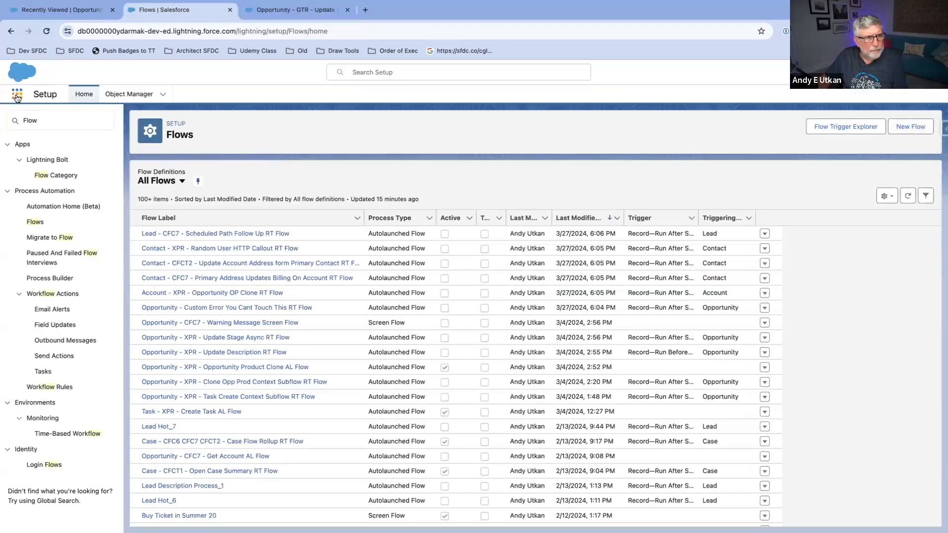
left_click(17, 96)
type("Opp")
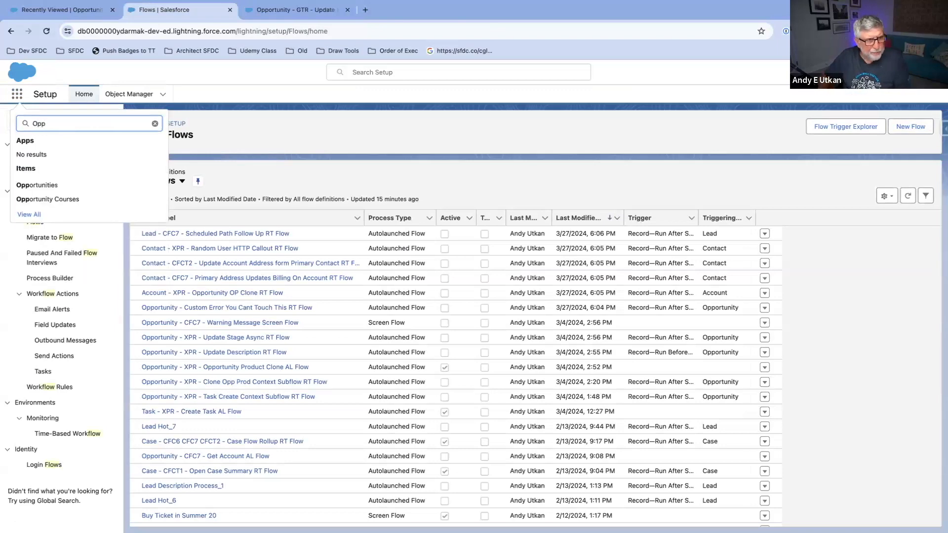
left_click(20, 184)
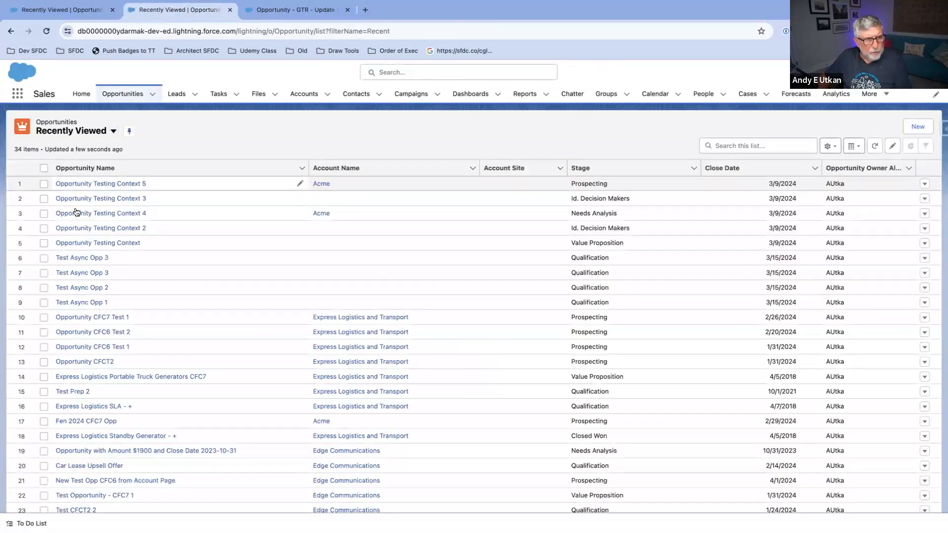
left_click(104, 185)
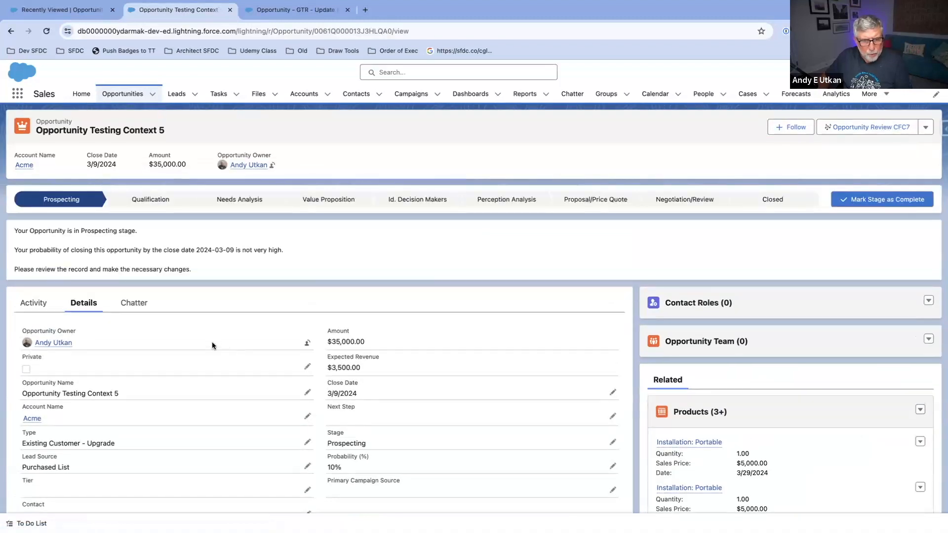
Step: Change the opportunity's stage to Qualification and check its Description field before and after the change
scroll(209, 341, "down", 6)
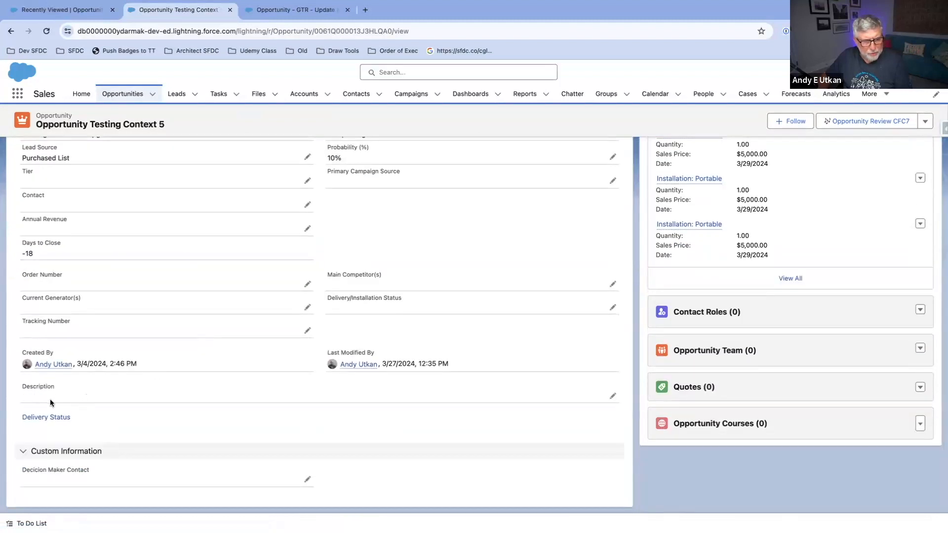
scroll(112, 392, "up", 8)
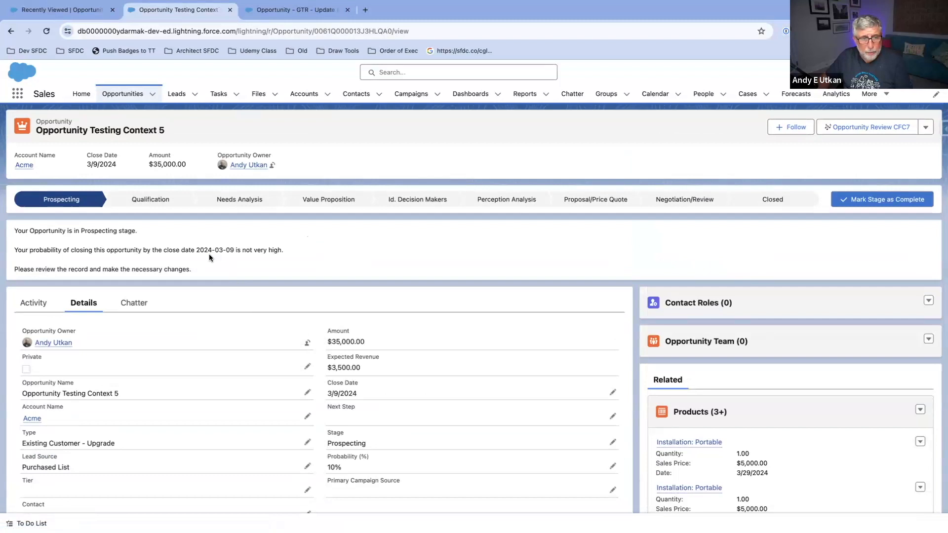
left_click(150, 200)
left_click(890, 202)
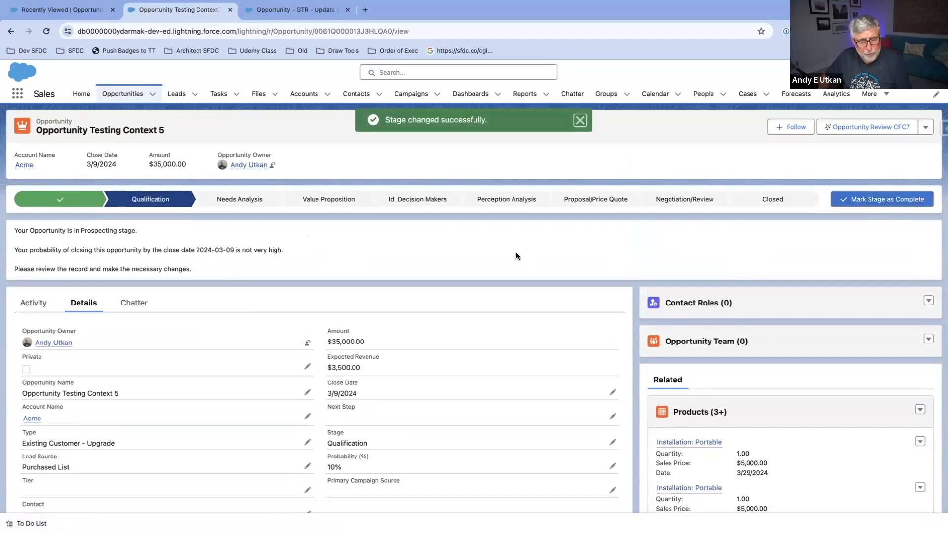
scroll(511, 275, "down", 6)
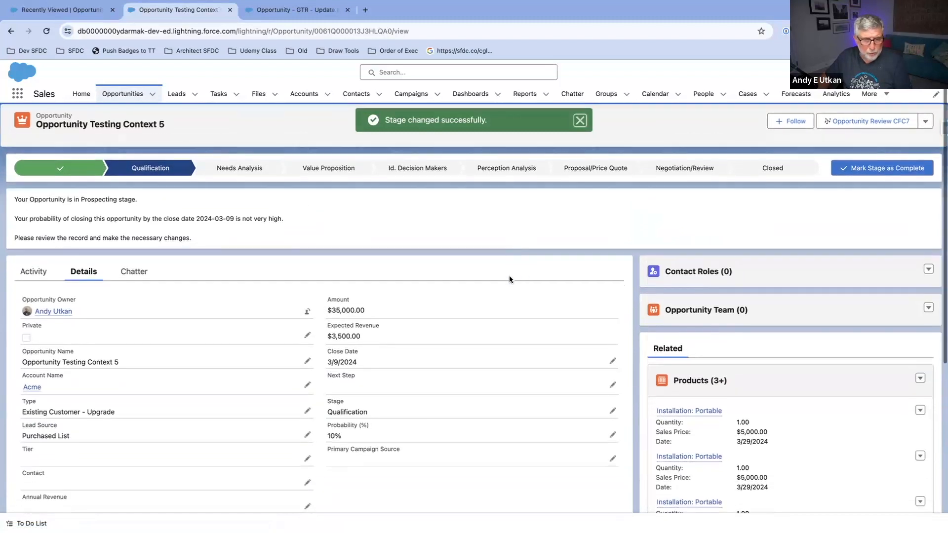
scroll(510, 276, "down", 1)
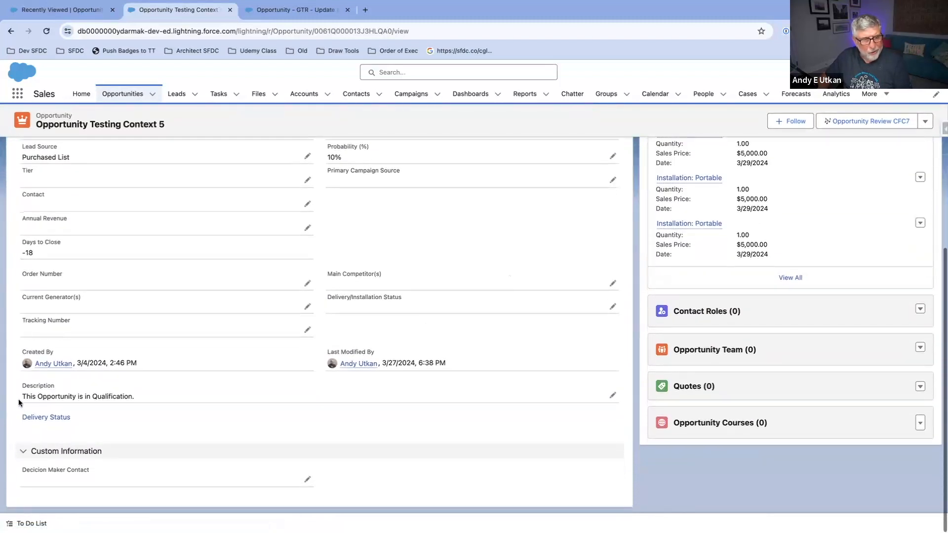
left_click_drag(22, 396, 156, 407)
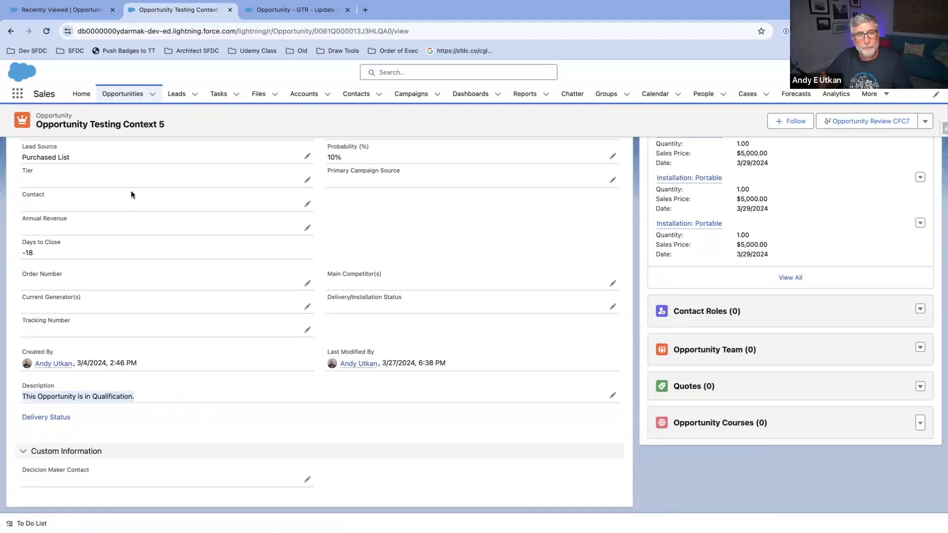
Step: Deactivate the flow in Flow Builder and save it as a new version
left_click(291, 10)
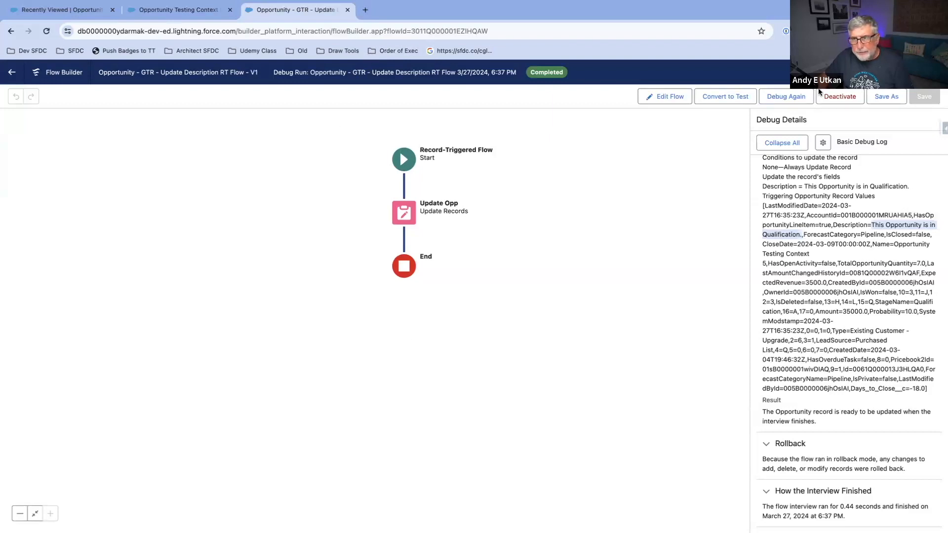
left_click(837, 95)
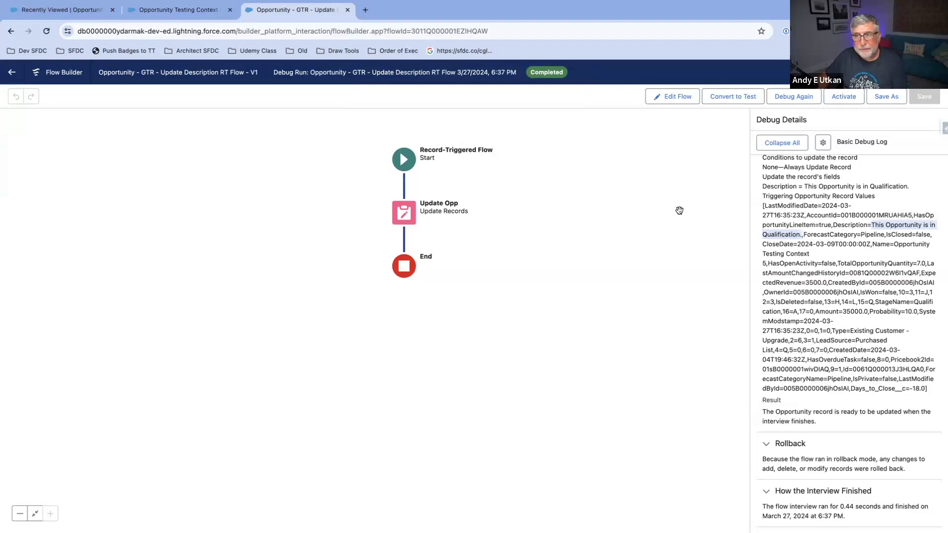
left_click(676, 95)
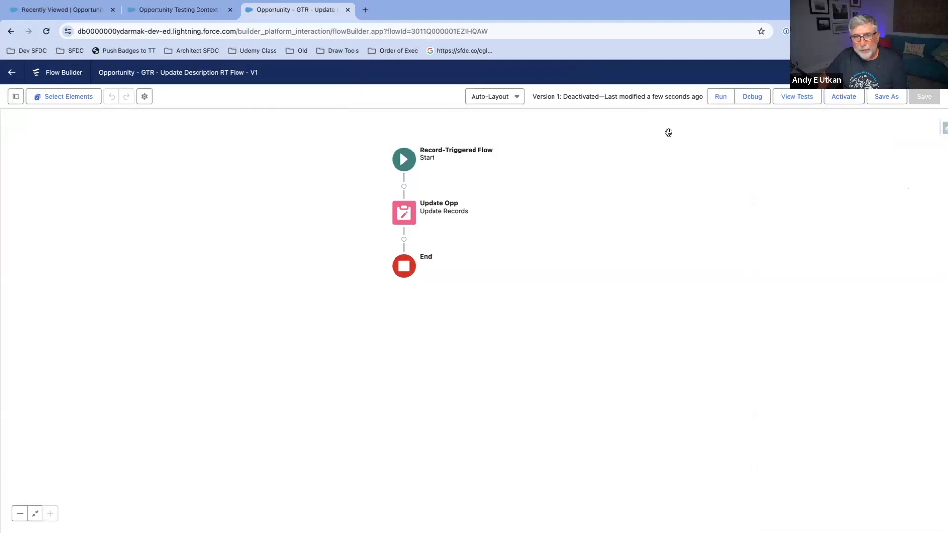
left_click(879, 103)
left_click(661, 370)
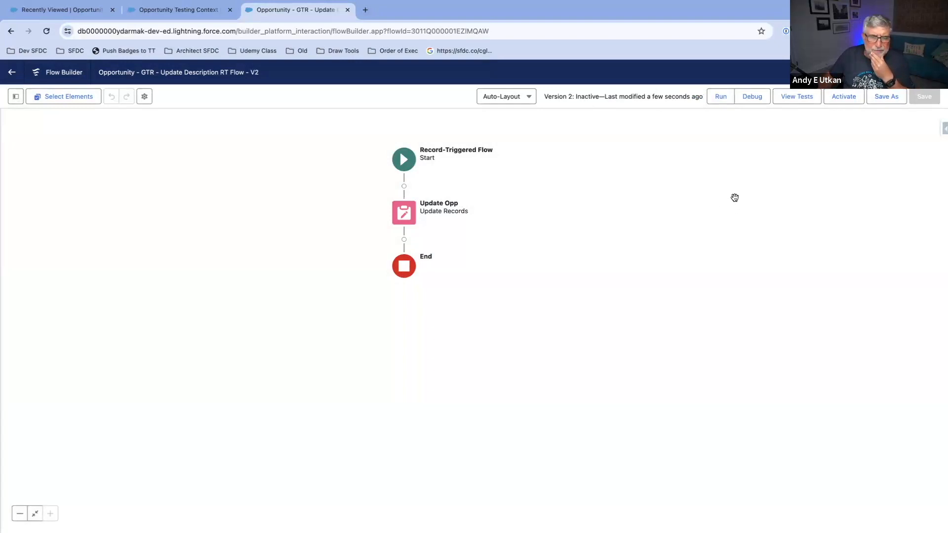
Step: Review which elements the flow offers for insertion between Start and Update Opp, without adding any
left_click(403, 187)
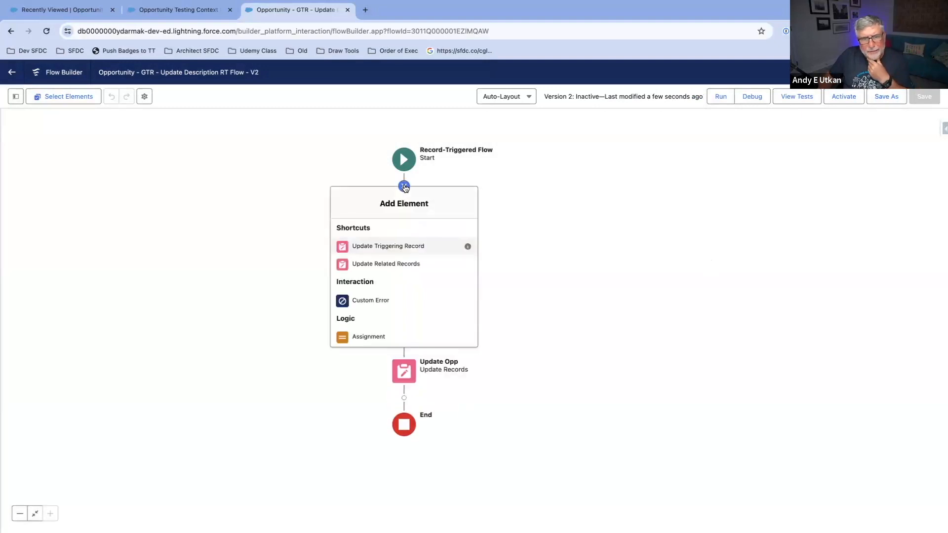
scroll(413, 261, "down", 5)
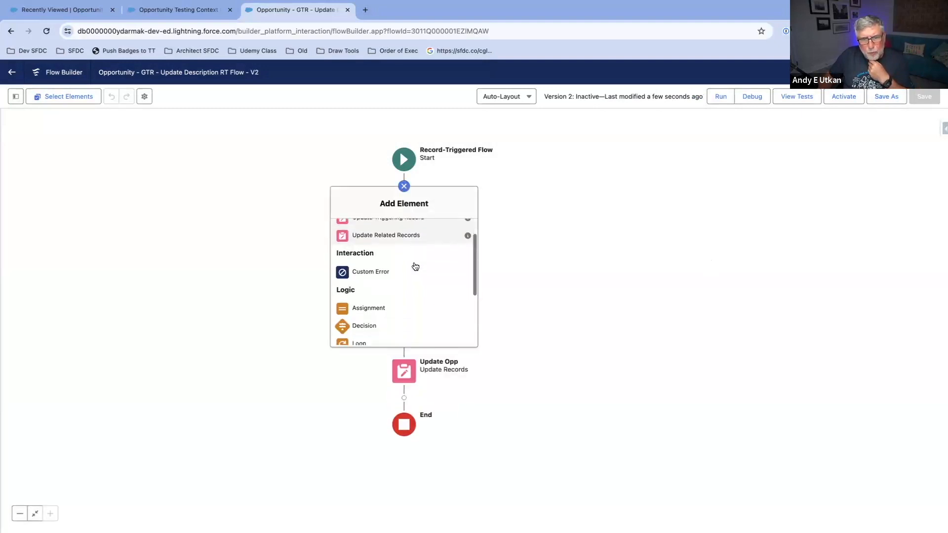
scroll(414, 265, "down", 2)
scroll(412, 263, "up", 1)
left_click(509, 207)
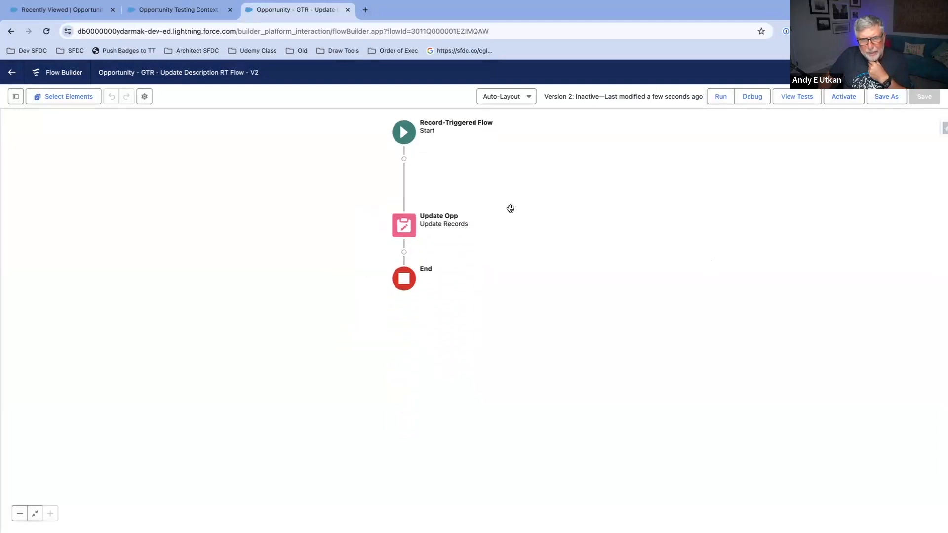
Step: Change the Start element's optimization to Actions and Related Records so the flow runs after the record is saved
left_click_drag(630, 195, 679, 230)
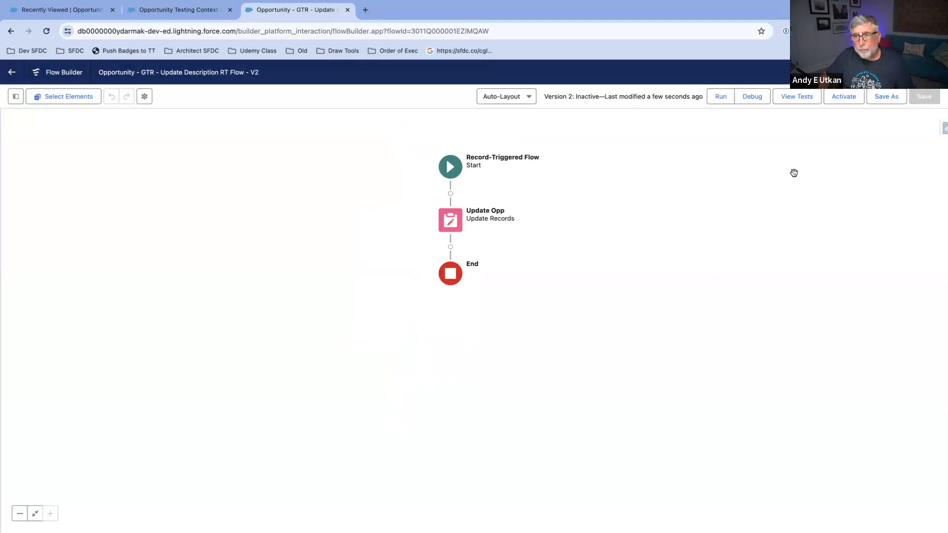
left_click(451, 170)
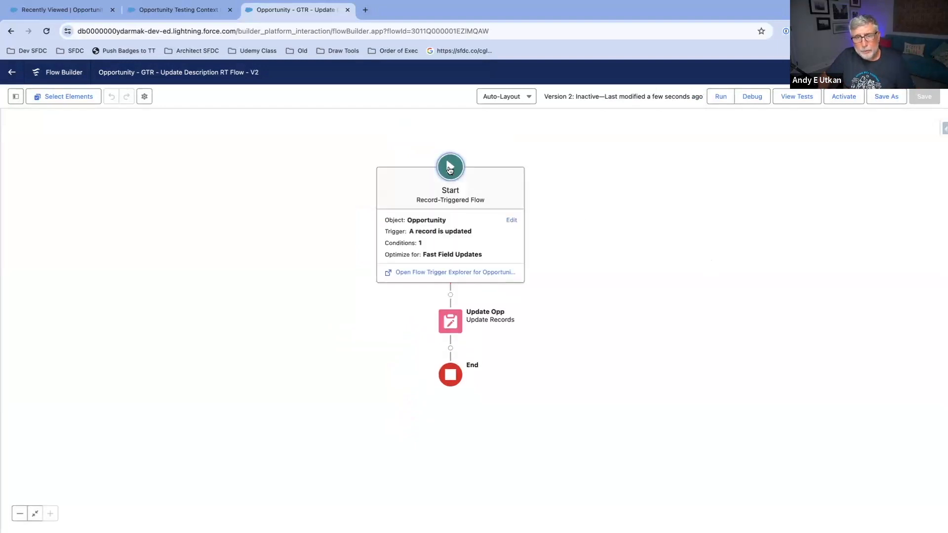
left_click(478, 256)
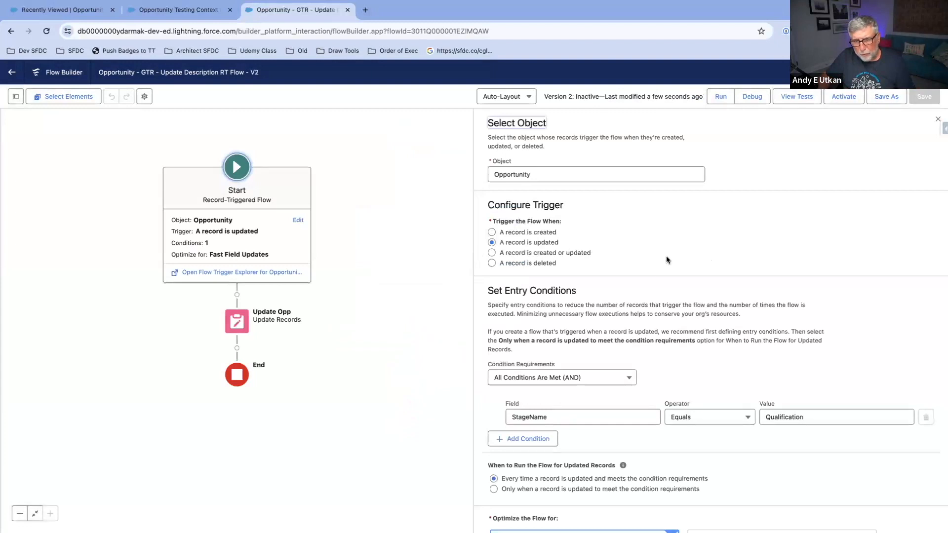
scroll(667, 260, "down", 2)
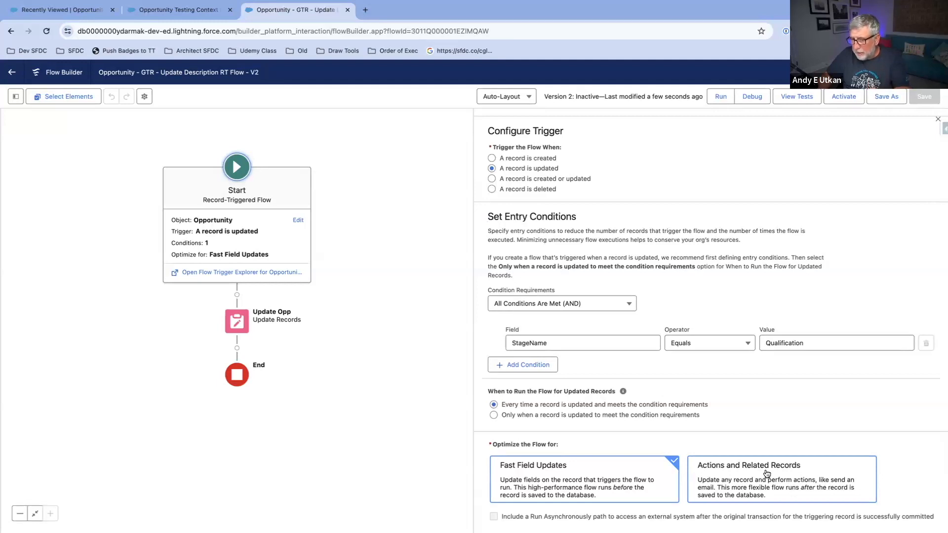
left_click(768, 482)
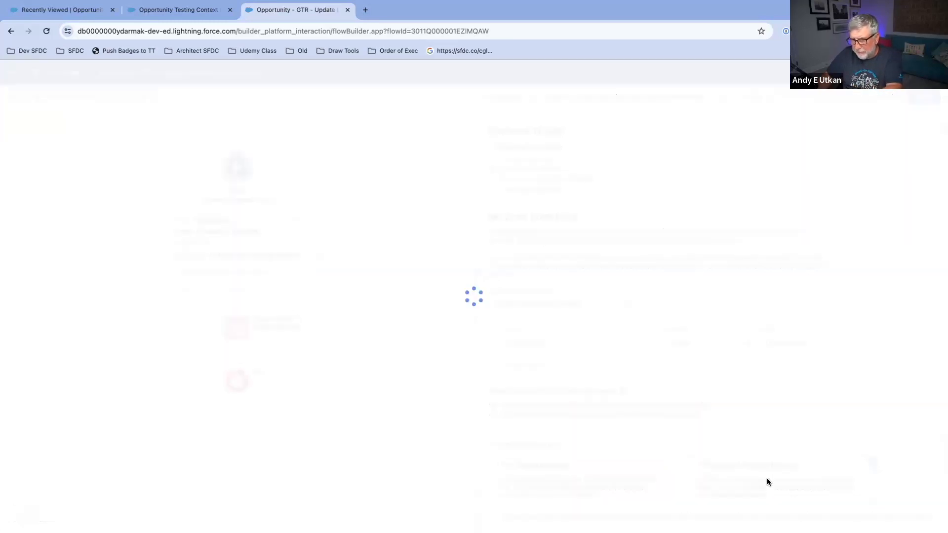
Step: Add an Action element after Update Opp and choose the Send Email core action for it
left_click_drag(408, 227, 414, 198)
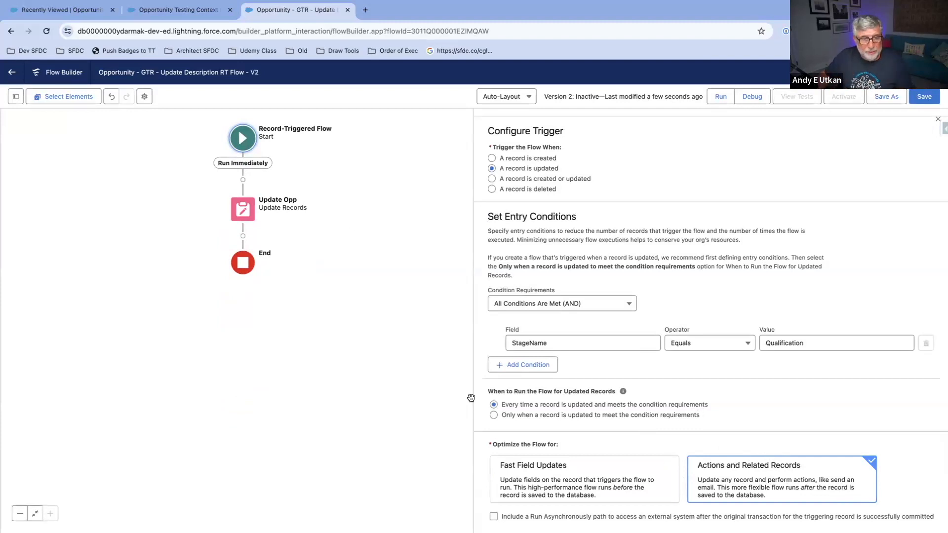
left_click(242, 237)
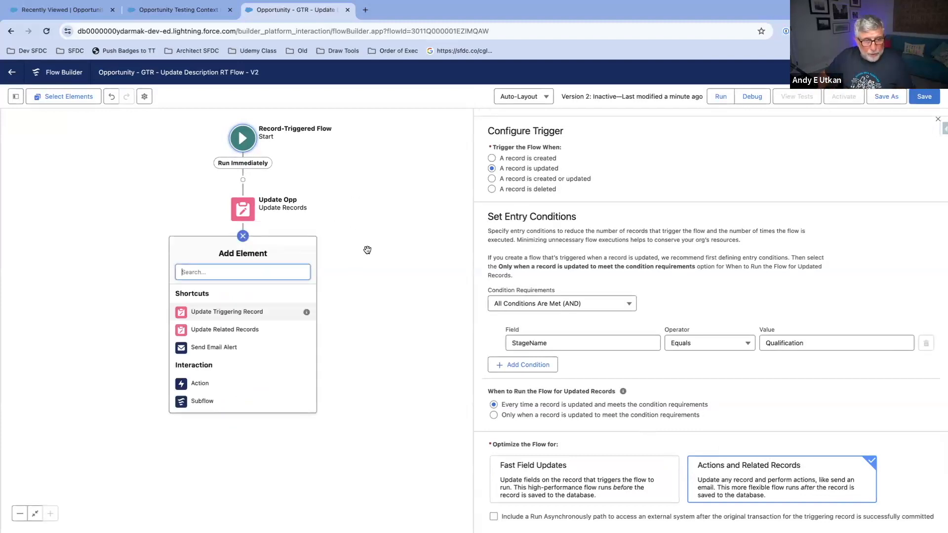
type("actio")
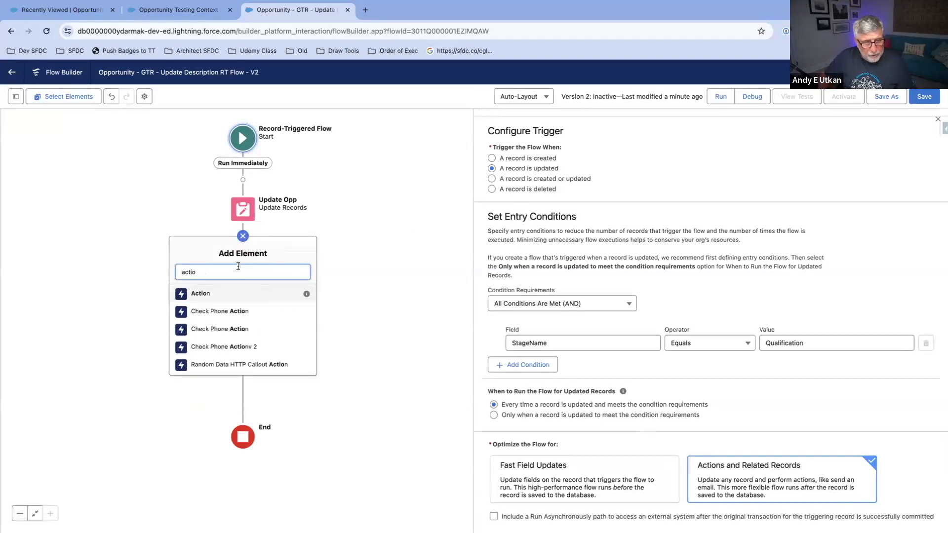
left_click(233, 293)
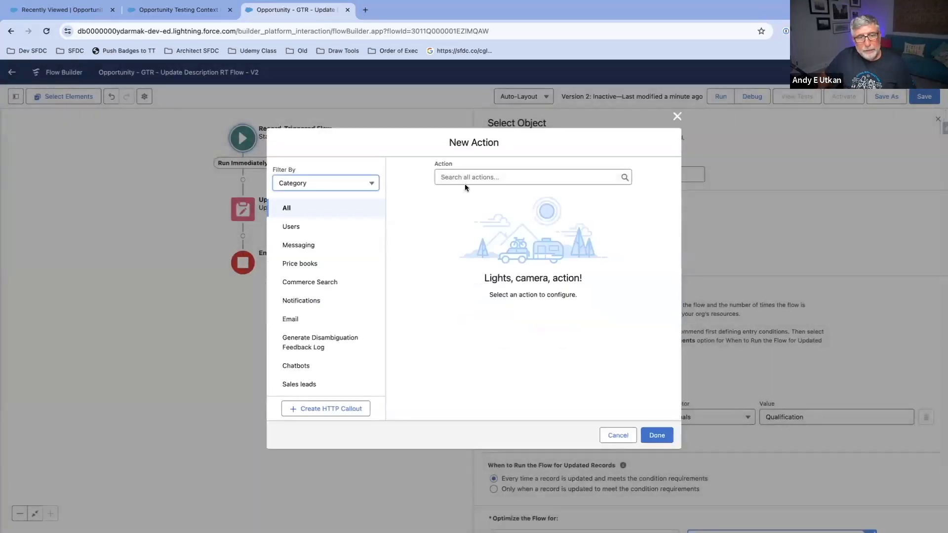
left_click(460, 178)
type("email")
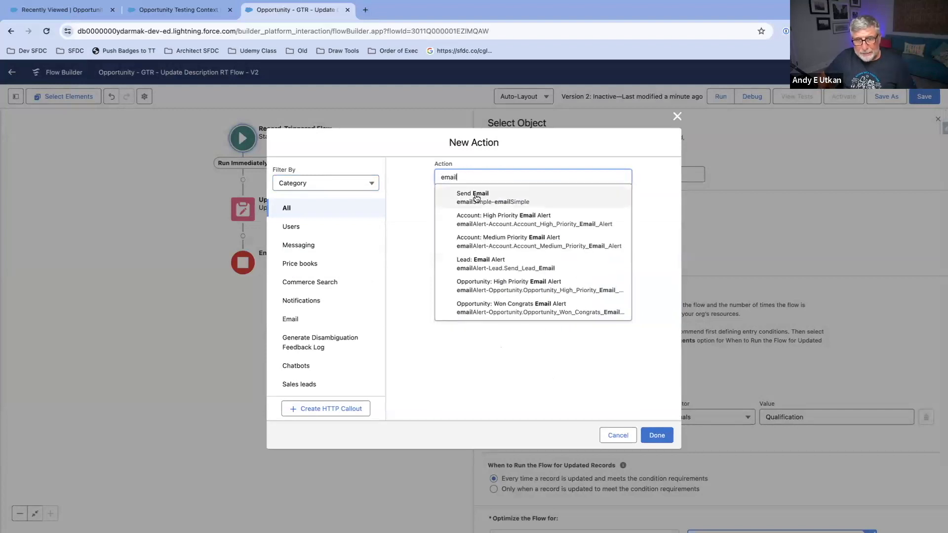
left_click(508, 201)
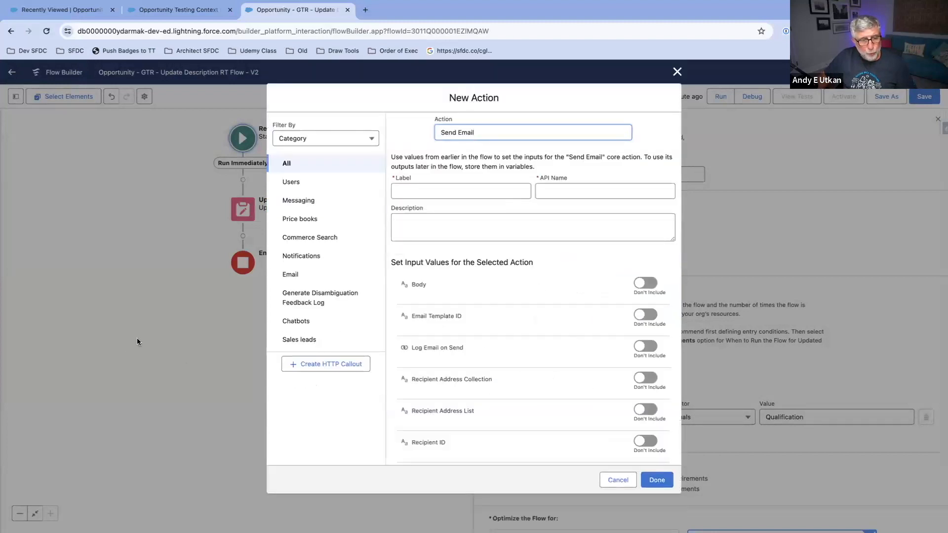
Step: Label the new action Send Email and have its API name filled in from the label
left_click(449, 188)
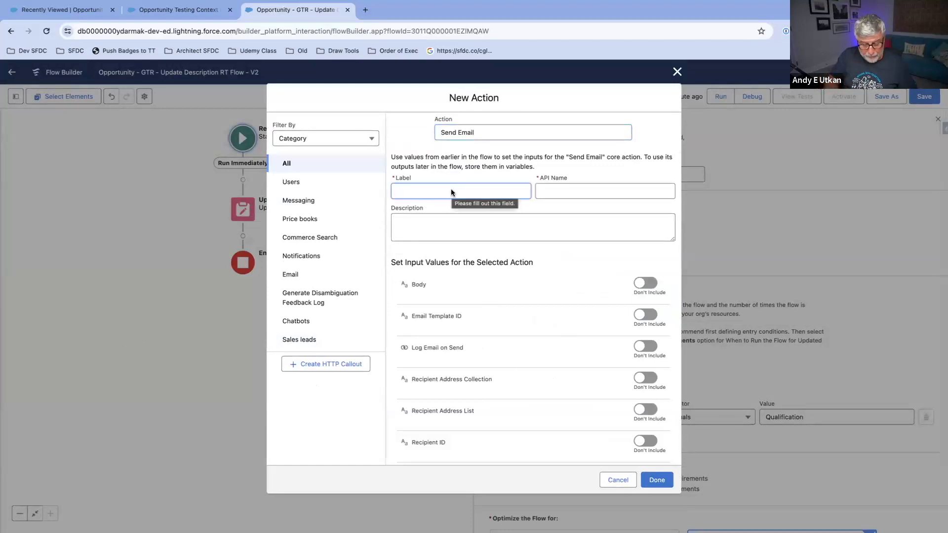
type("Send Email")
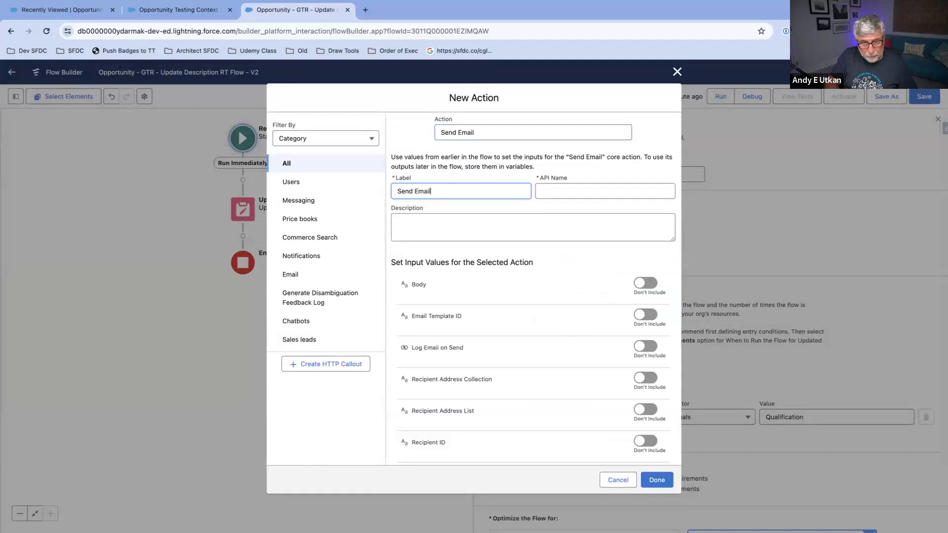
left_click(616, 190)
Step: Include the Recipient Address List input in the Send Email action and enter the recipient's e-mail address
scroll(605, 274, "down", 4)
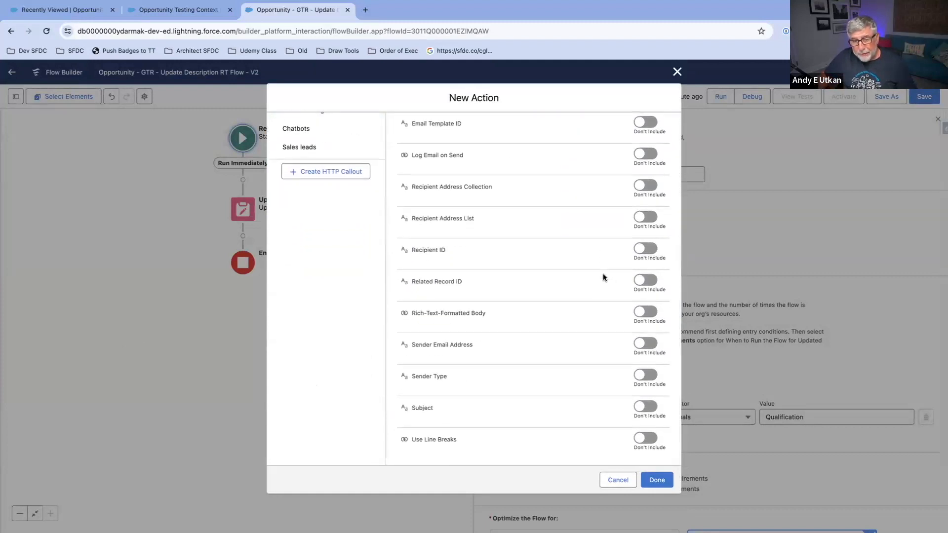
scroll(601, 271, "up", 2)
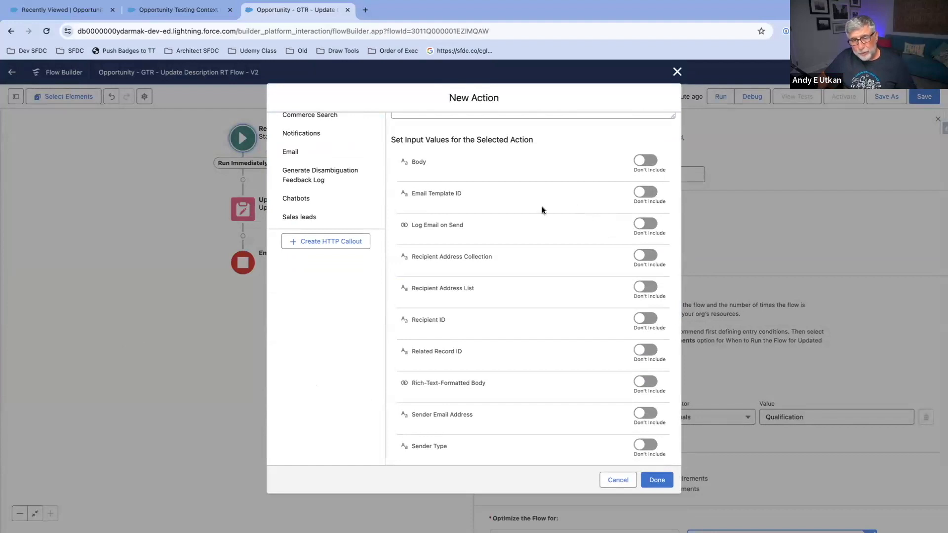
scroll(541, 207, "down", 1)
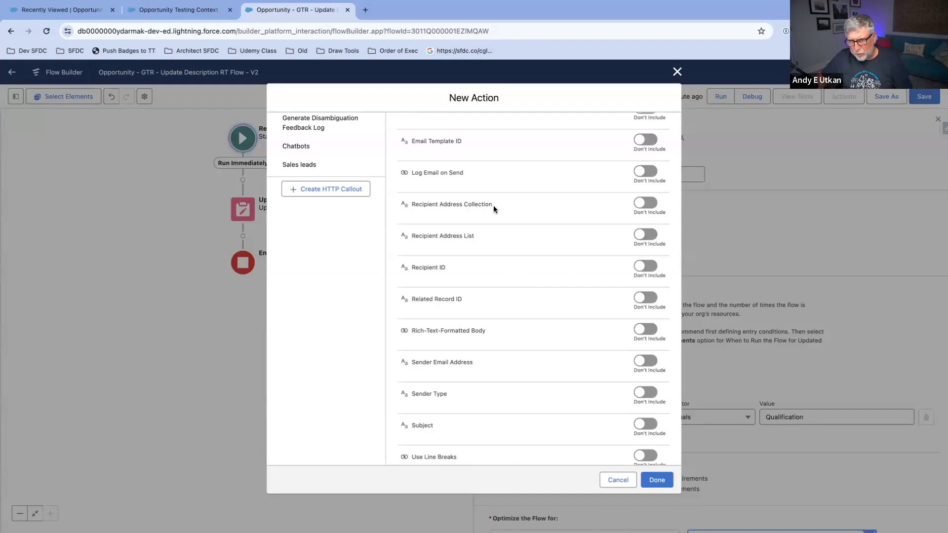
left_click(645, 234)
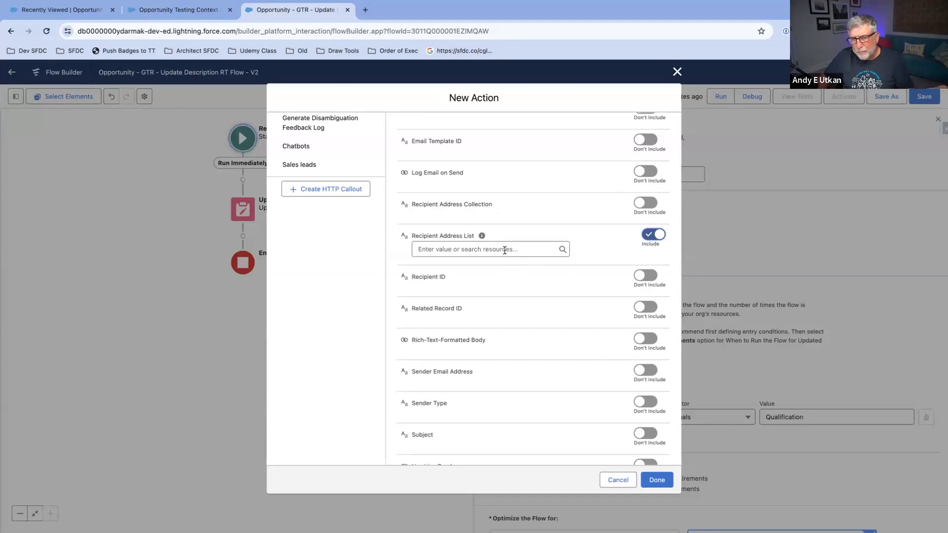
left_click(504, 250)
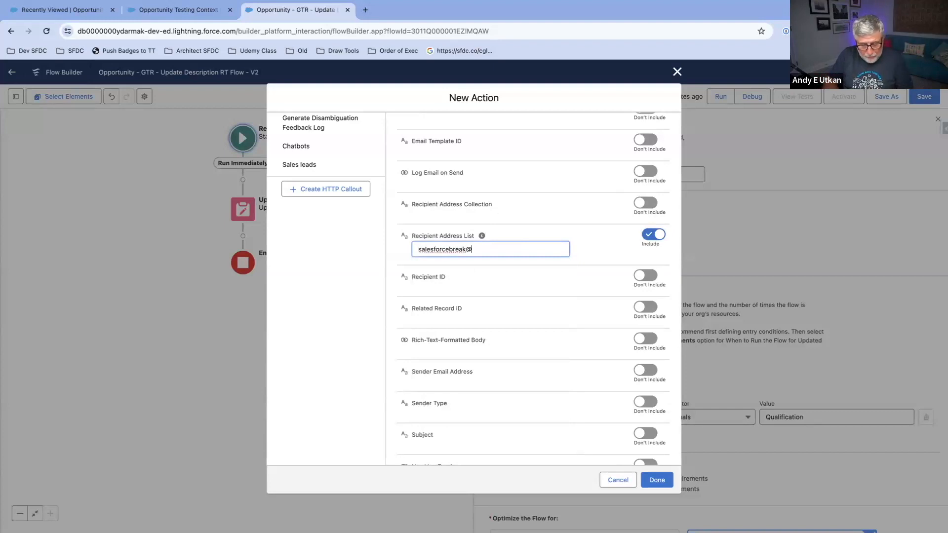
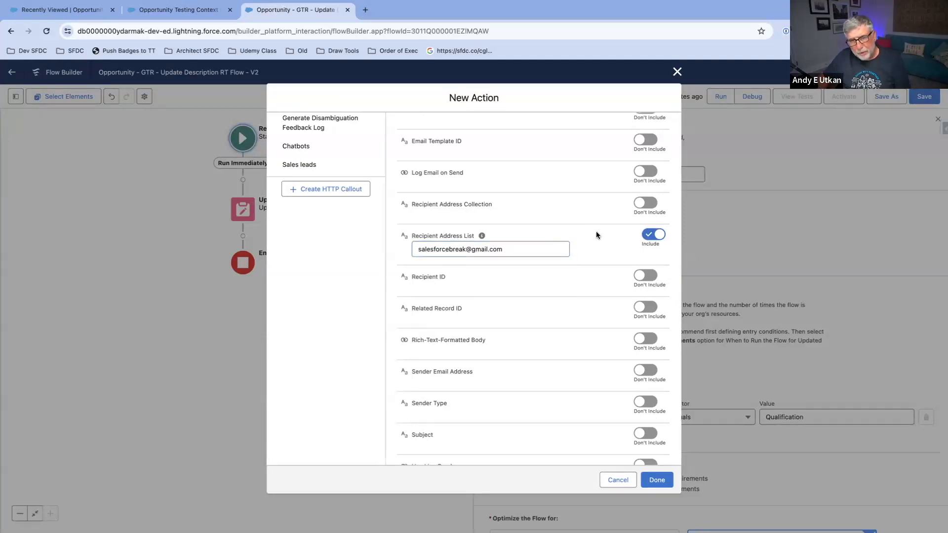
Step: Include the Subject input and set it to "Your opportunity is in Qualification"
scroll(596, 232, "down", 1)
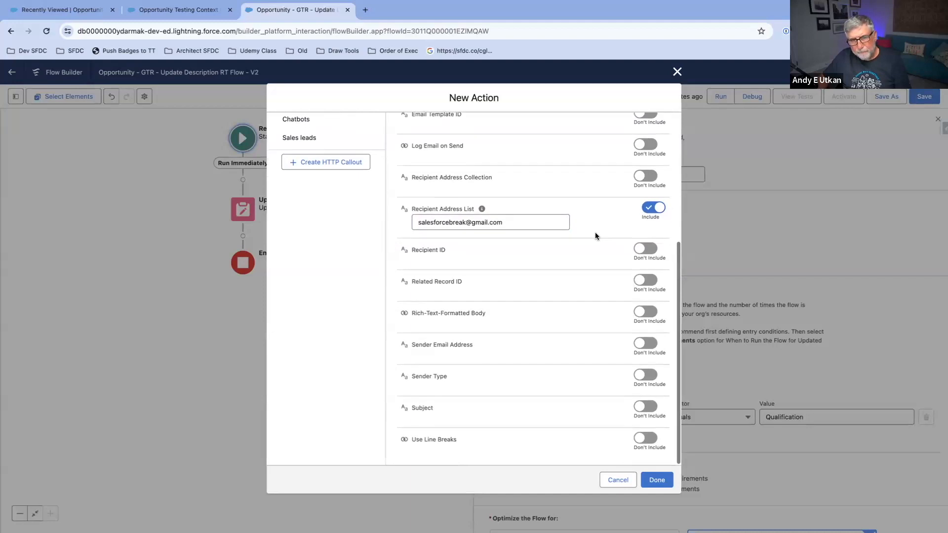
left_click(646, 406)
left_click(511, 422)
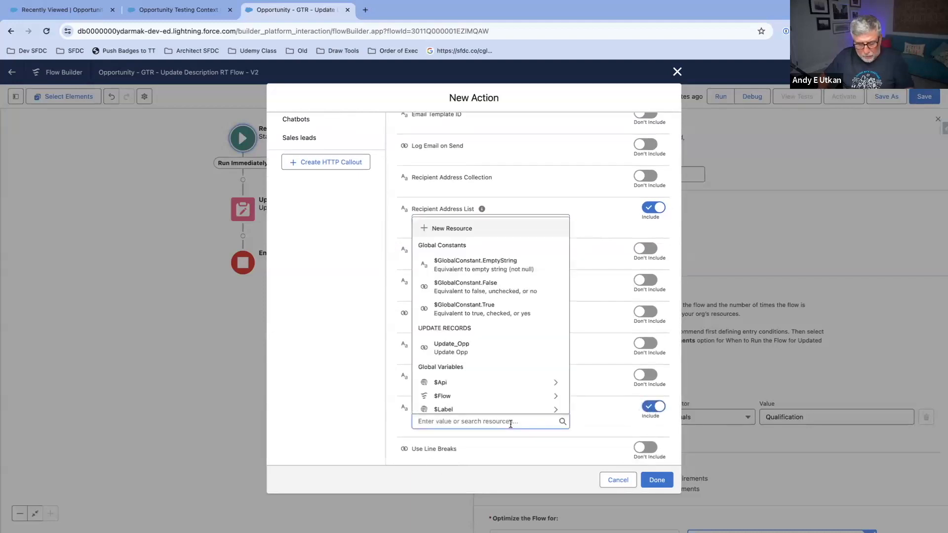
type("Your ")
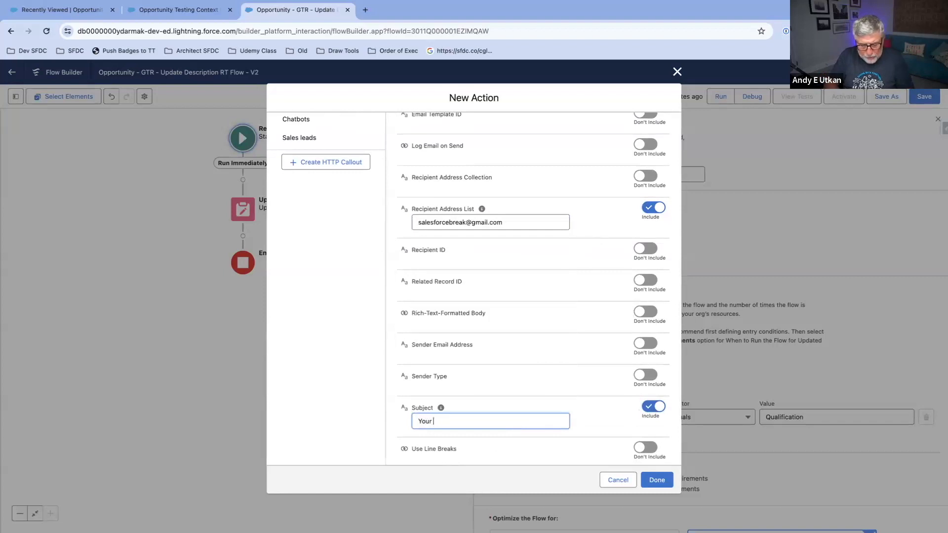
type("opportunity ")
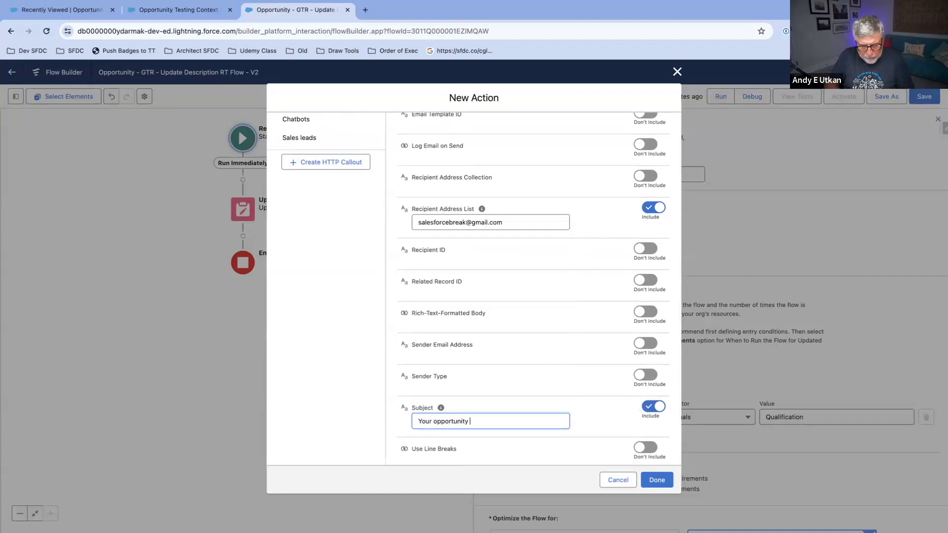
type("is in Qualification")
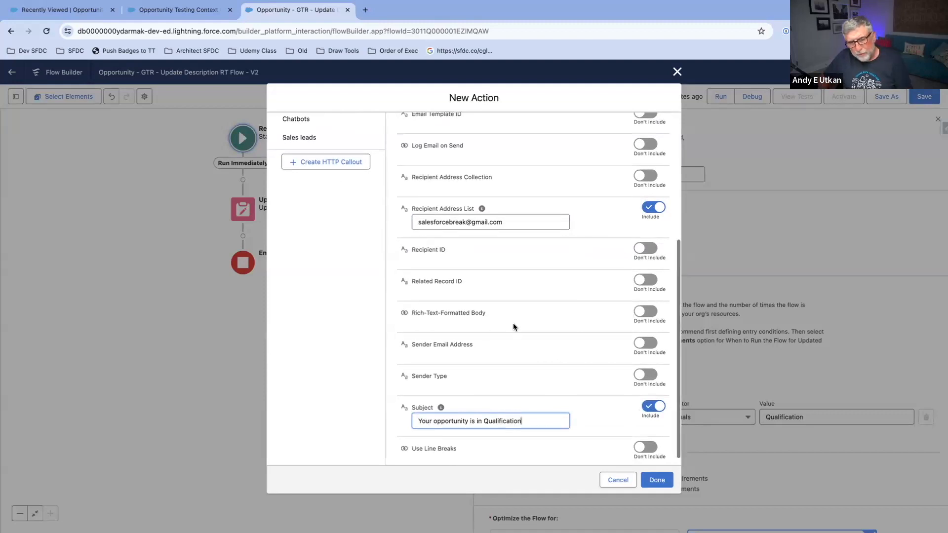
scroll(514, 323, "down", 1)
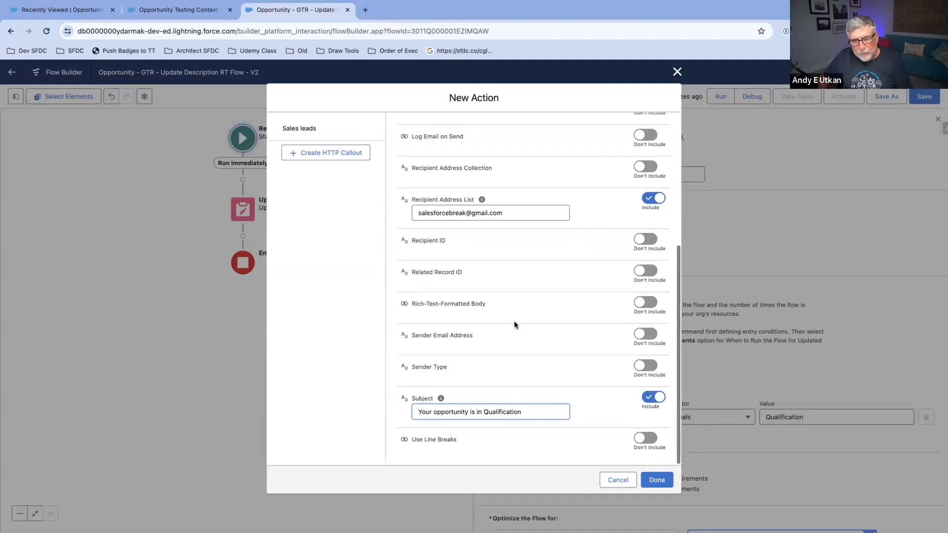
Step: Include the Body input and copy the subject text "Your opportunity is in Qualification" into it
scroll(511, 320, "up", 2)
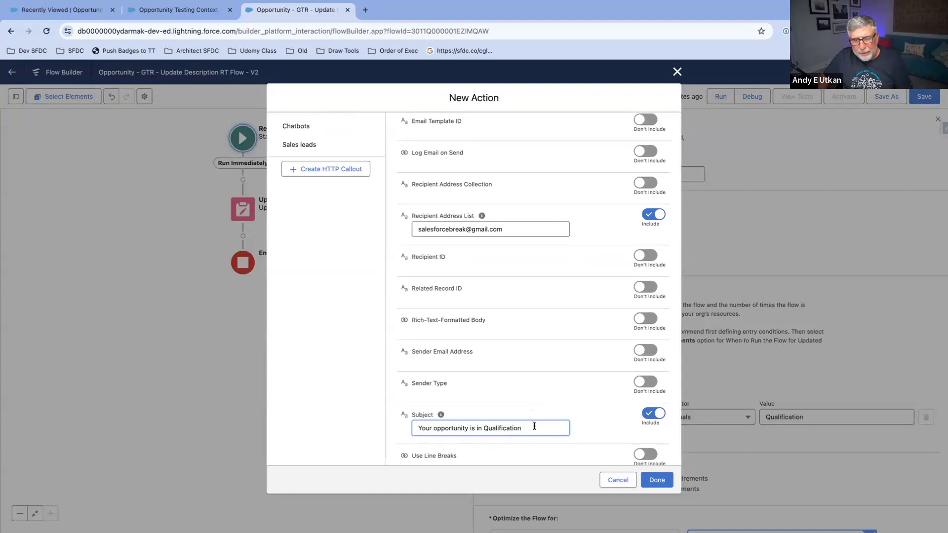
left_click_drag(535, 425, 406, 420)
right_click(452, 424)
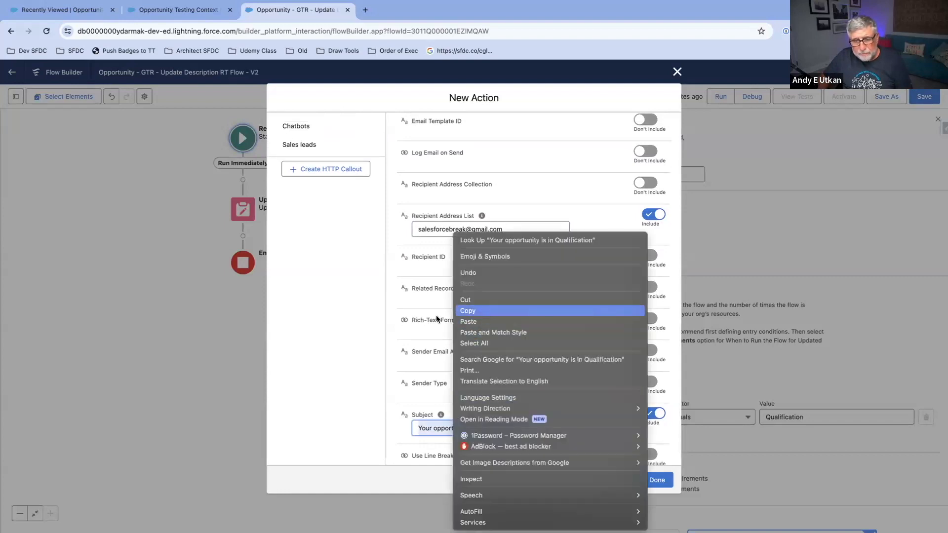
left_click(482, 312)
scroll(463, 300, "up", 2)
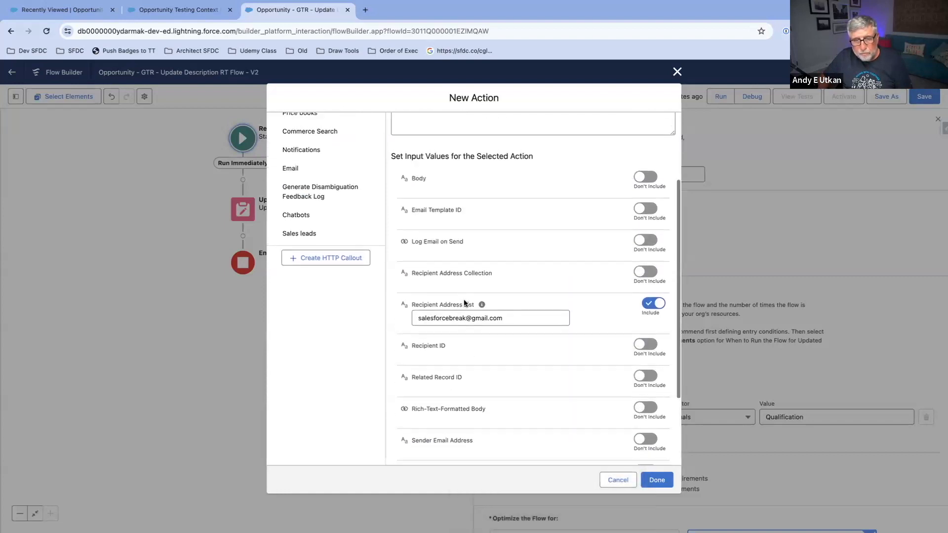
left_click(651, 178)
left_click(509, 190)
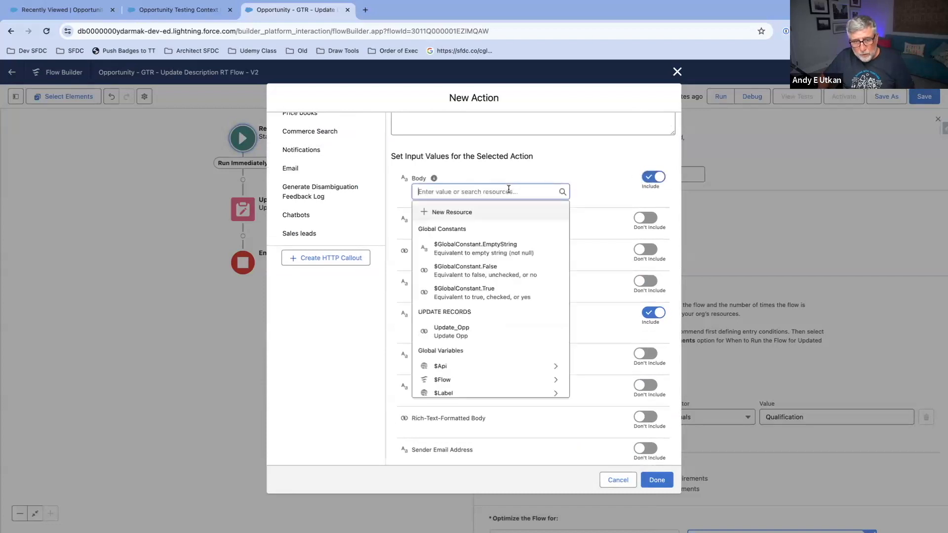
key("ctrl+v")
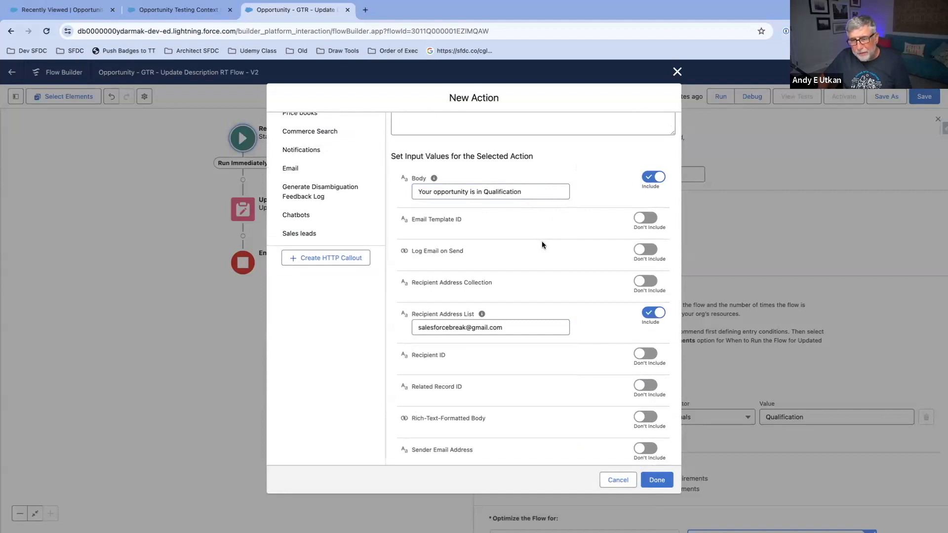
scroll(542, 241, "down", 4)
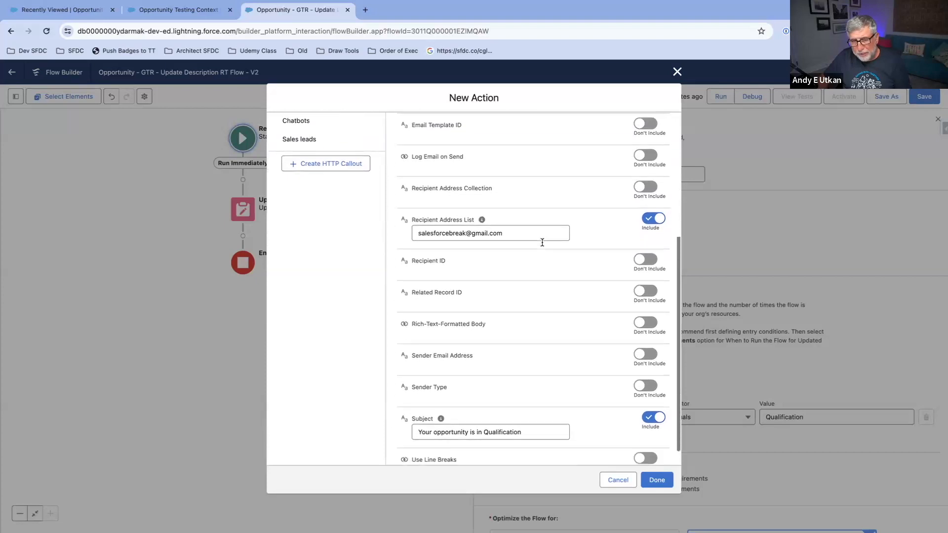
scroll(541, 244, "down", 1)
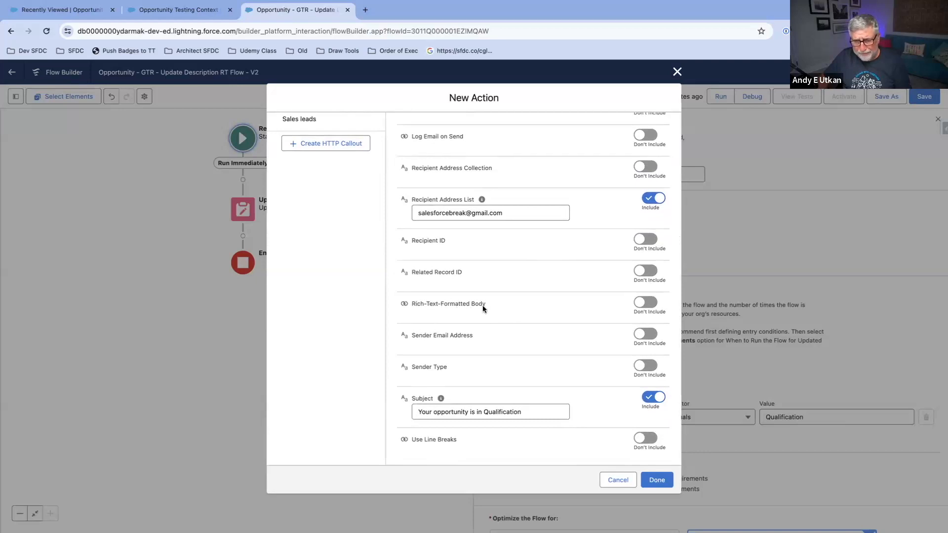
Step: Include the Rich-Text-Formatted Body input in the Send Email action and set it to $GlobalConstant.True
left_click(645, 302)
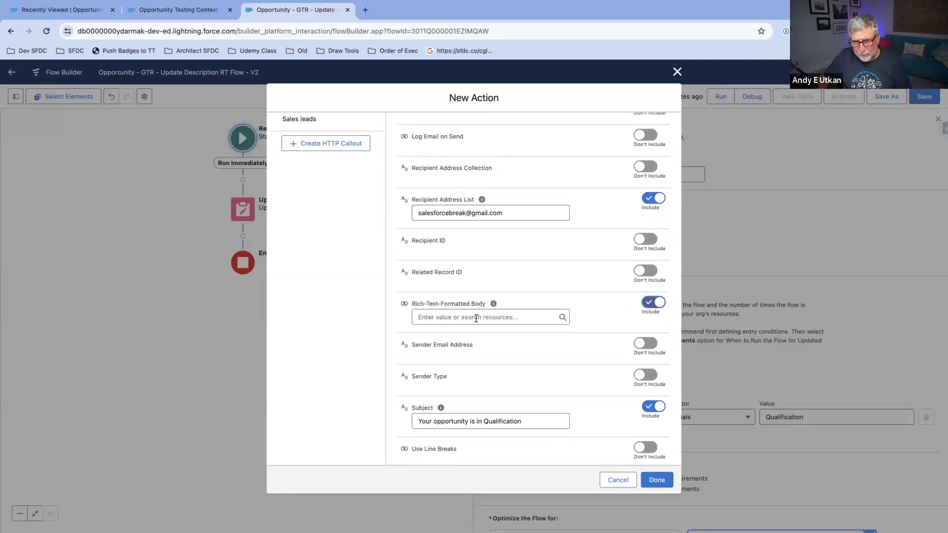
left_click(489, 318)
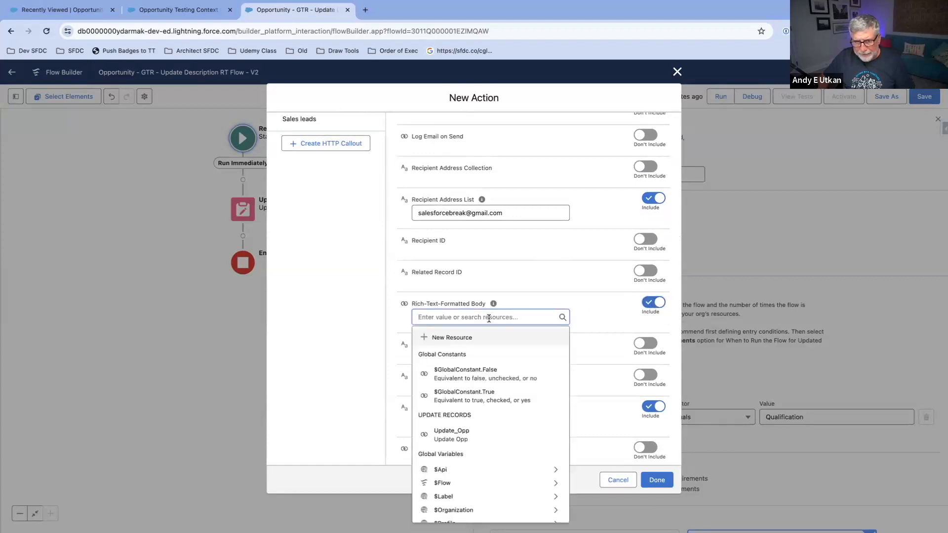
type("Tru")
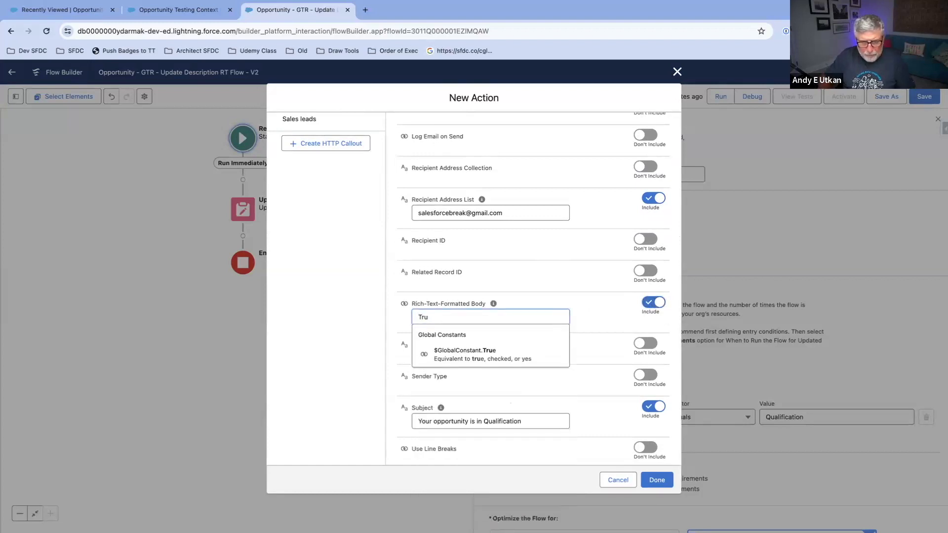
left_click(501, 357)
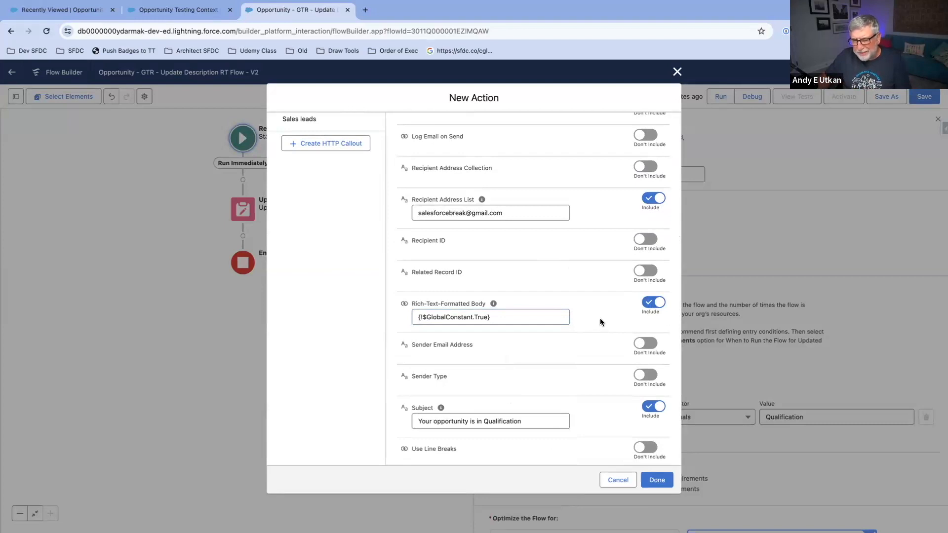
Step: Finish adding the Send Email action to the flow and save the flow version
scroll(600, 318, "up", 3)
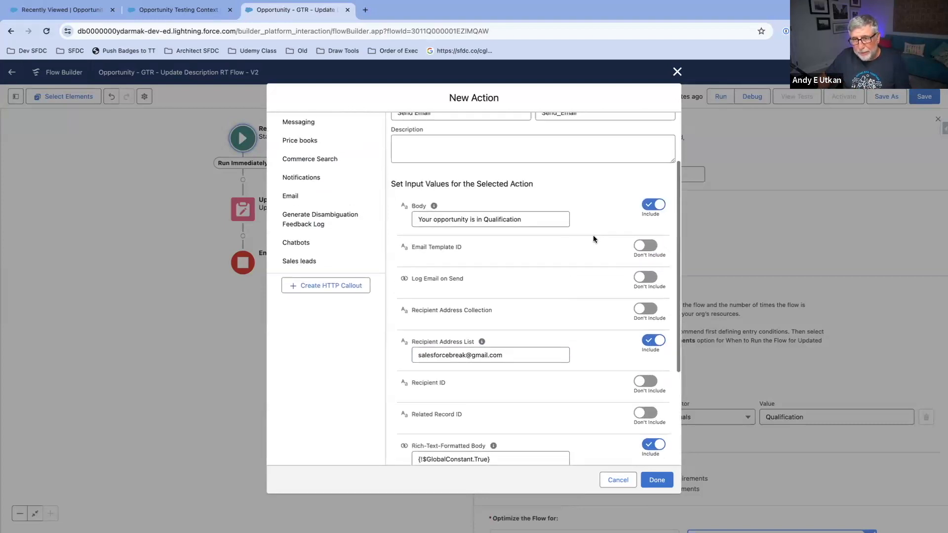
scroll(590, 236, "down", 3)
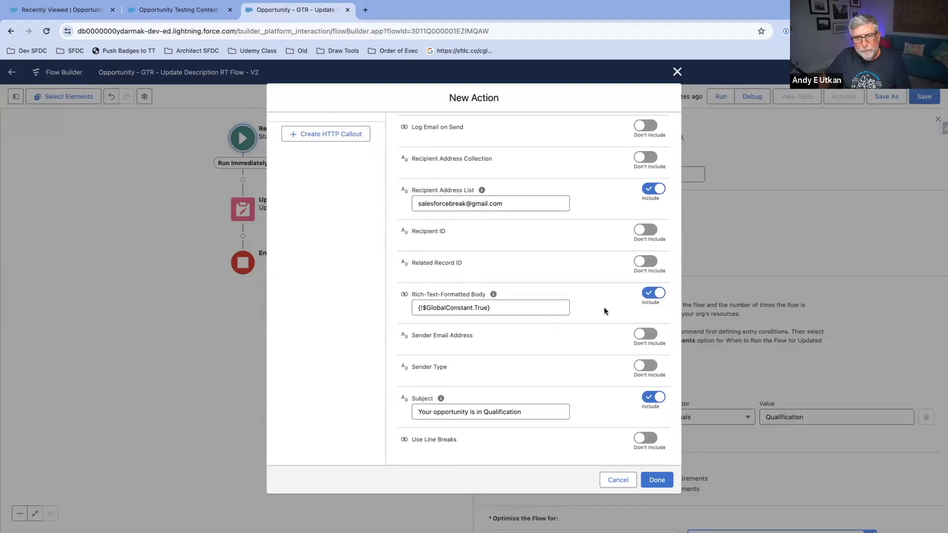
scroll(564, 289, "up", 3)
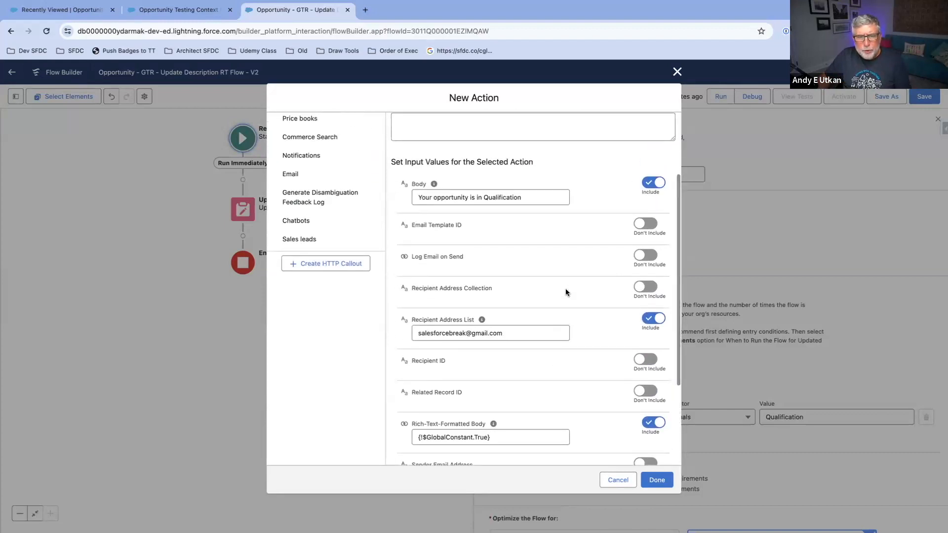
scroll(565, 288, "down", 2)
scroll(594, 302, "down", 2)
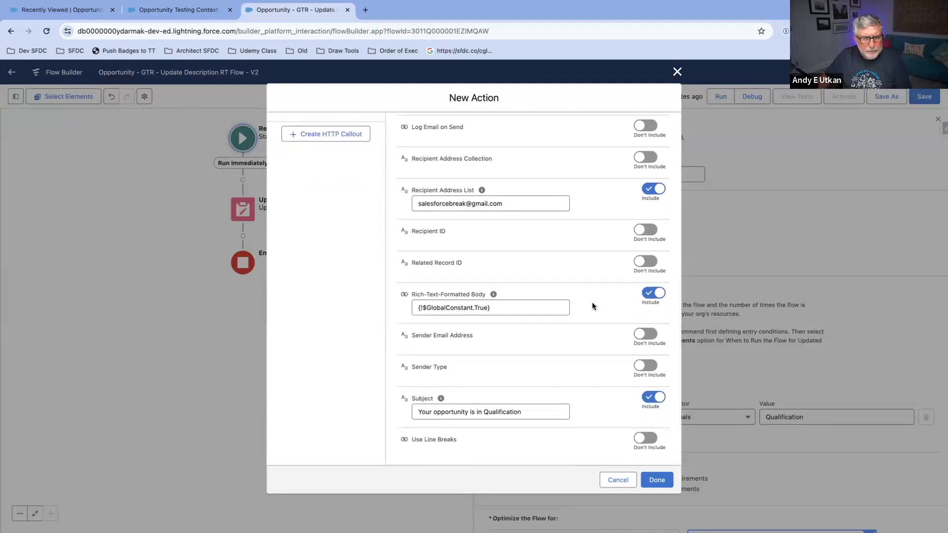
left_click(657, 479)
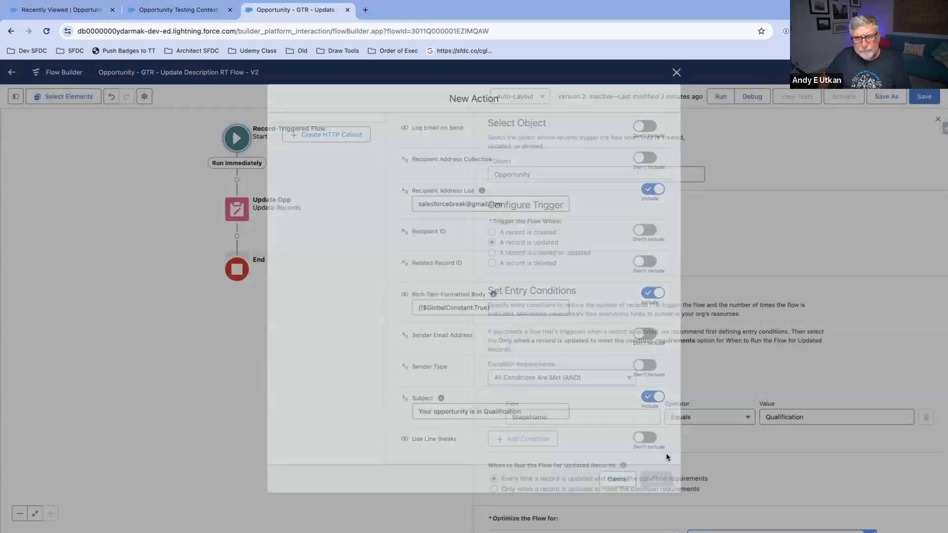
left_click(923, 96)
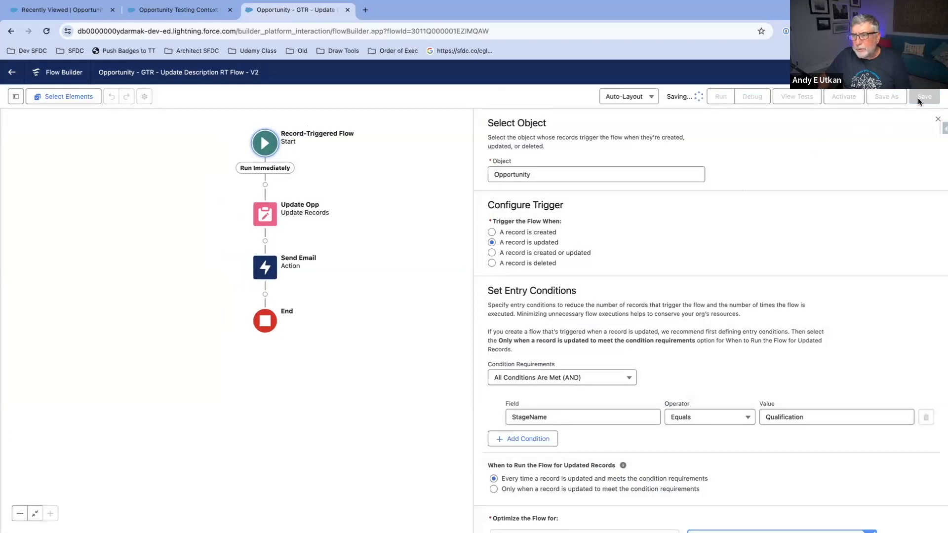
left_click(937, 121)
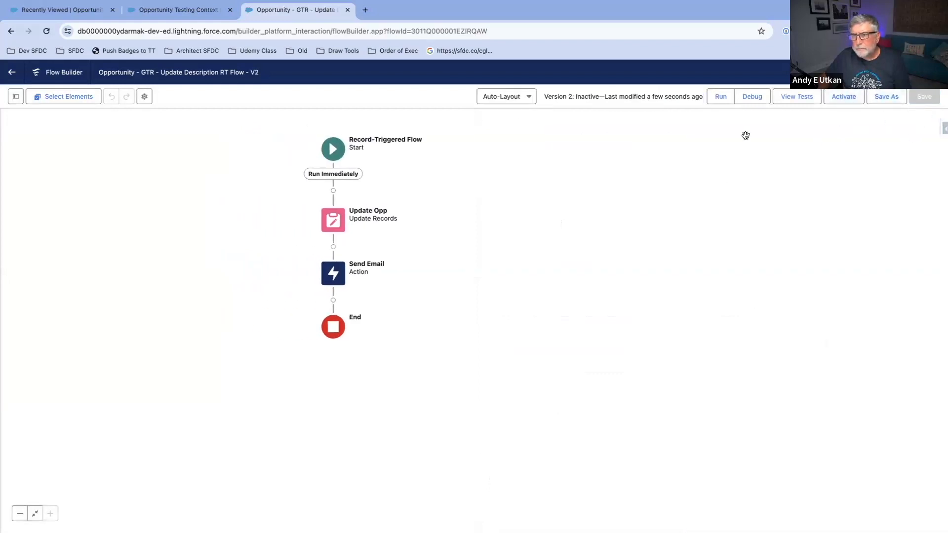
Step: Debug the flow with Opportunity Testing Context 5 as the triggering record and examine the full debug details
left_click(753, 99)
left_click(368, 379)
left_click(390, 404)
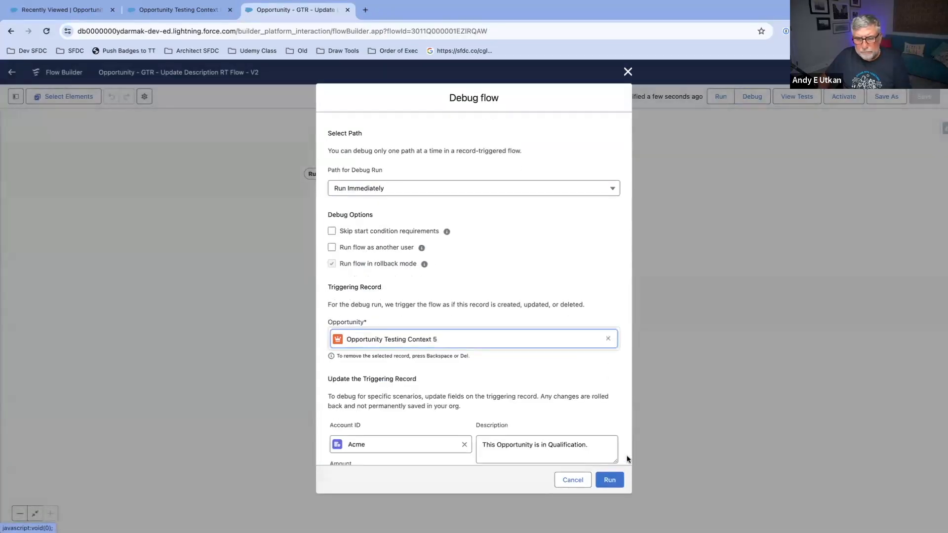
scroll(592, 407, "down", 8)
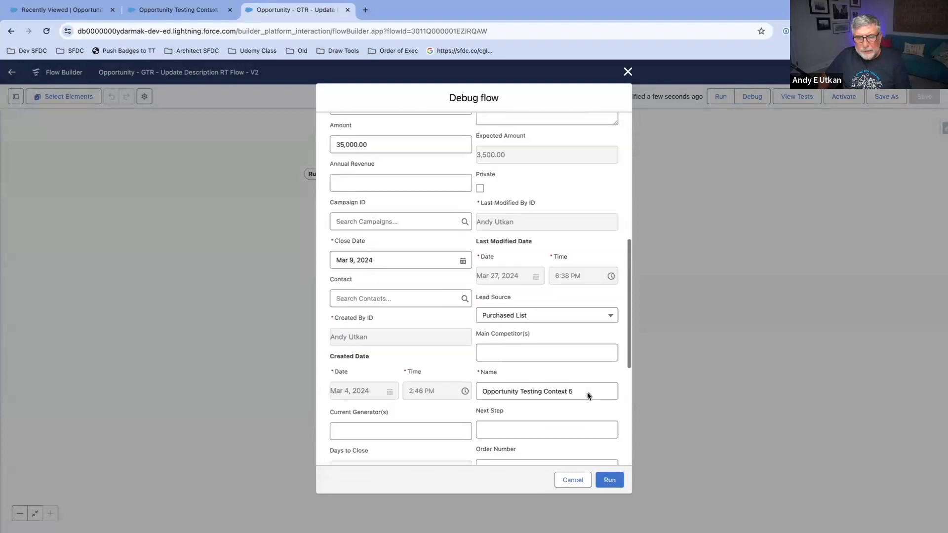
scroll(585, 391, "down", 5)
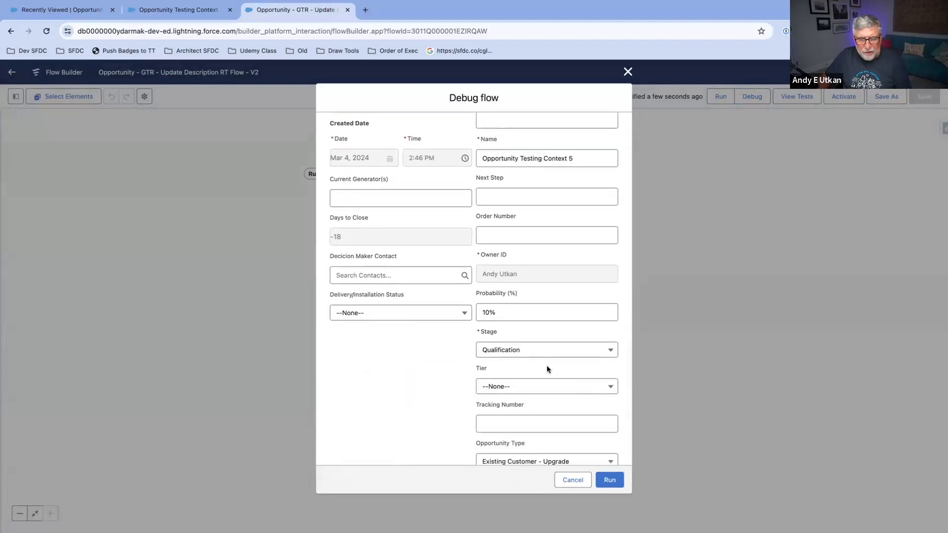
scroll(547, 369, "down", 1)
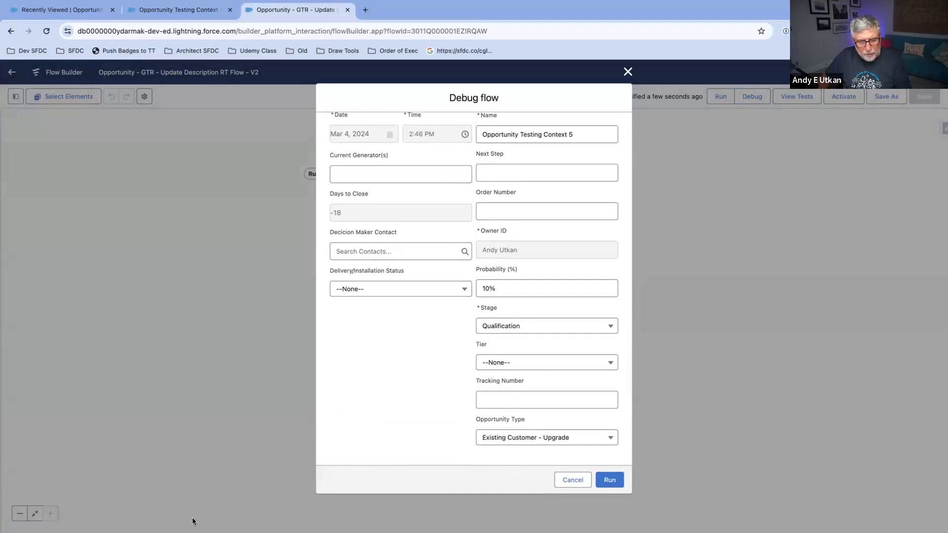
left_click(611, 479)
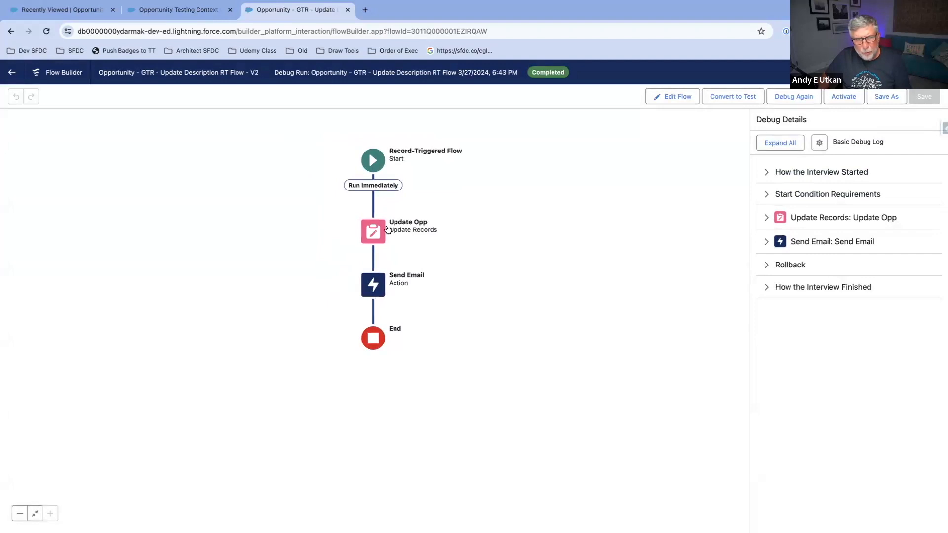
left_click(779, 147)
scroll(820, 288, "down", 5)
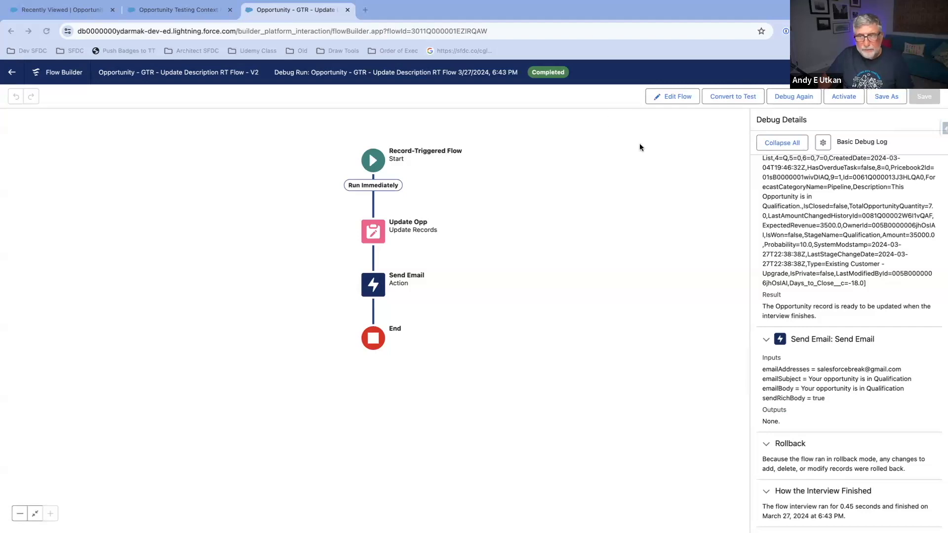
Step: Activate the flow and open the Opportunity Testing Context 2 record from the recently viewed opportunities
left_click(841, 97)
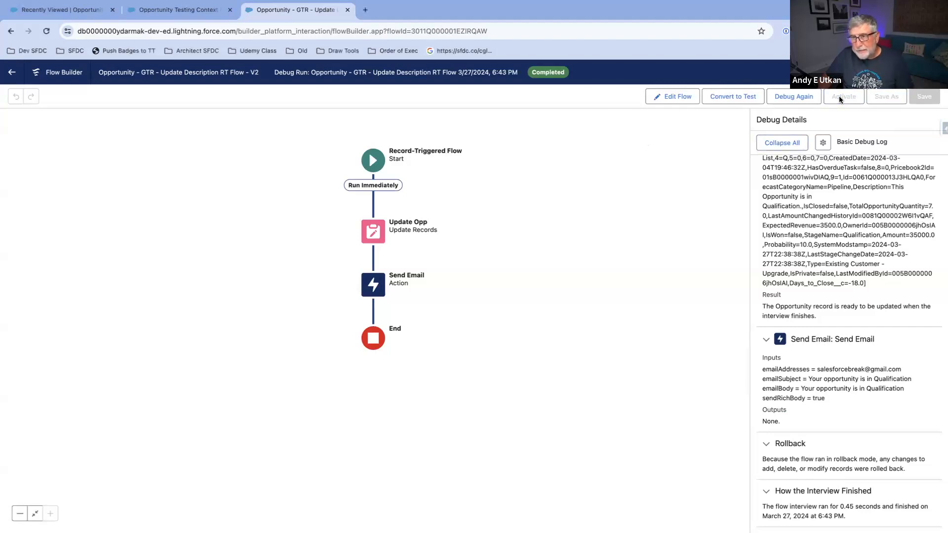
left_click(158, 14)
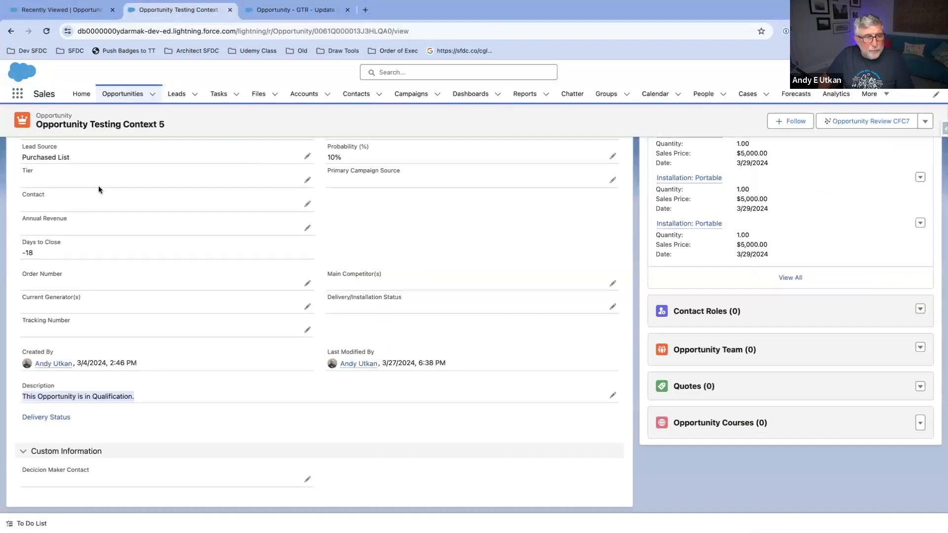
left_click(11, 31)
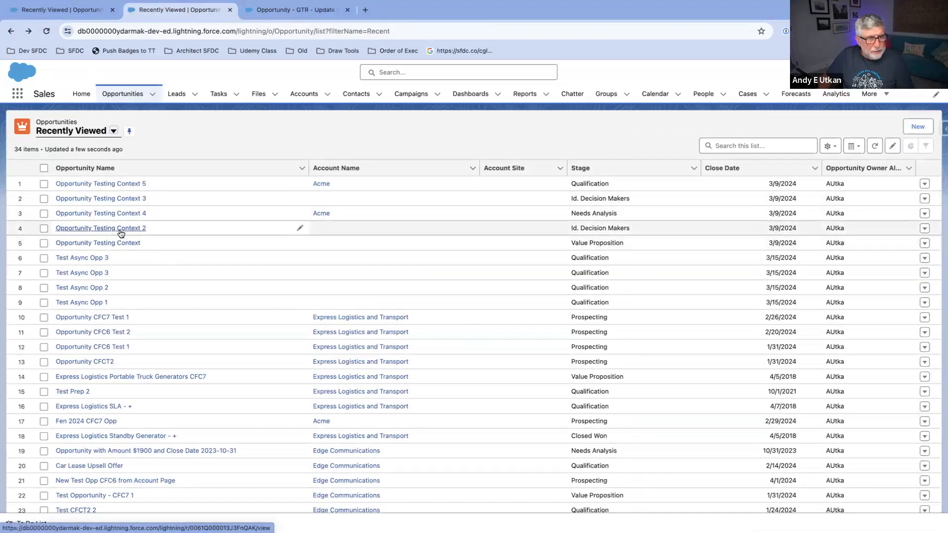
left_click(120, 230)
Step: Change the stage of Opportunity Testing Context 2 to Qualification
scroll(173, 268, "down", 5)
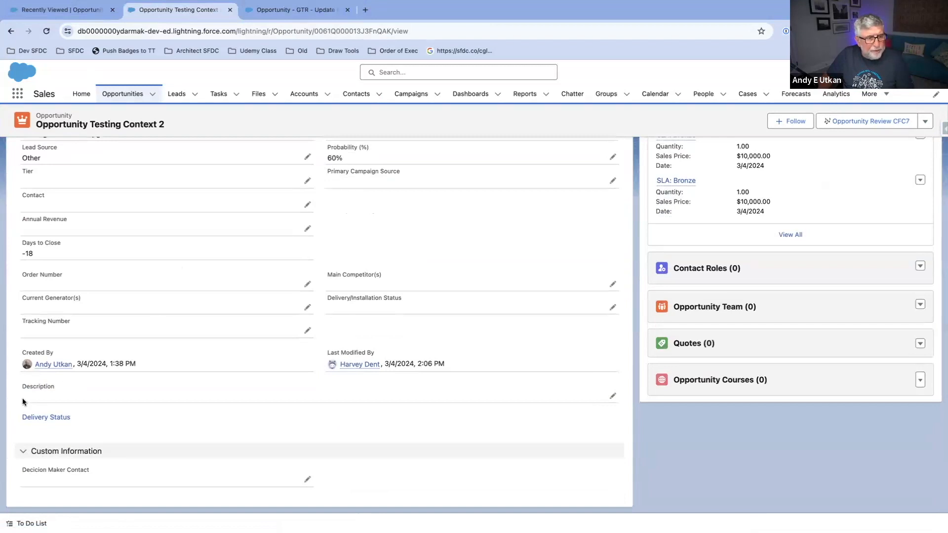
scroll(215, 299, "up", 2)
scroll(216, 301, "up", 1)
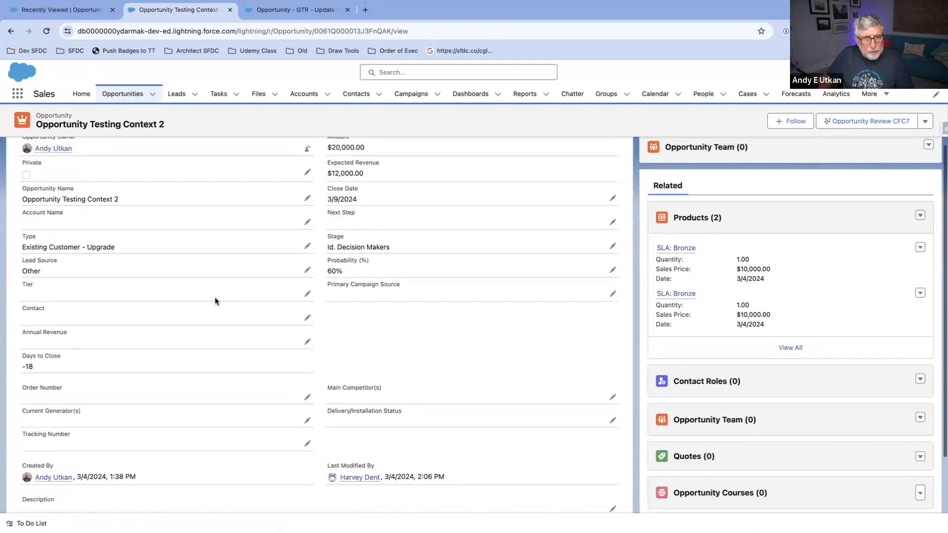
scroll(212, 295, "up", 3)
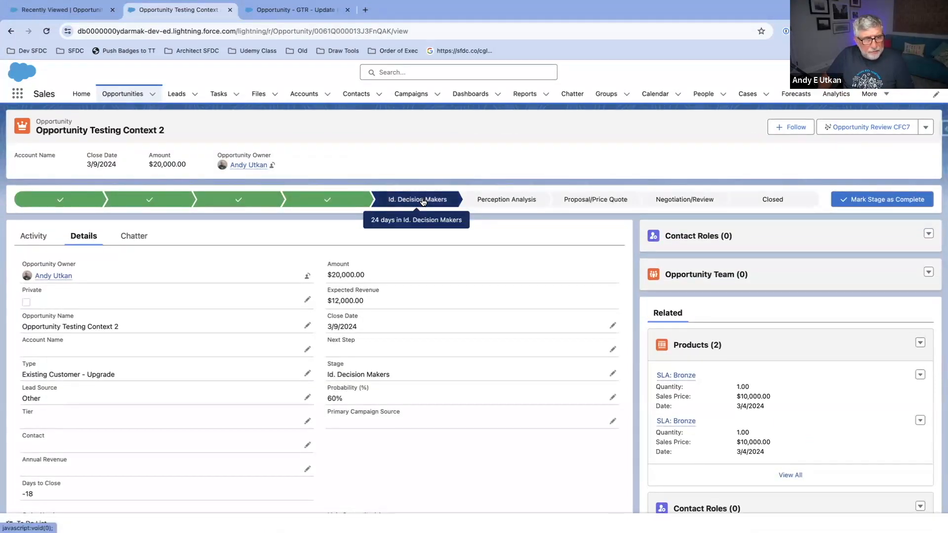
left_click(150, 199)
left_click(886, 202)
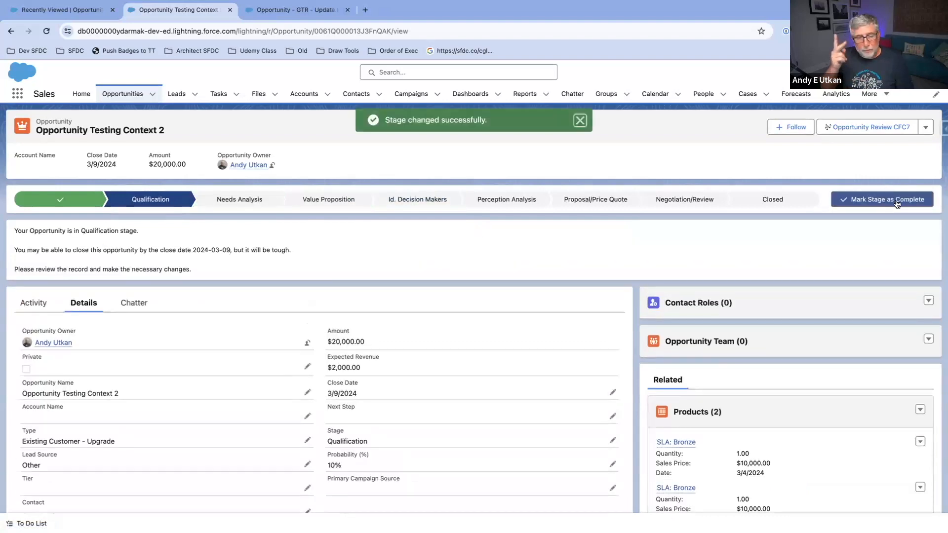
Step: Check the Description field of Opportunity Testing Context 2
scroll(209, 298, "down", 6)
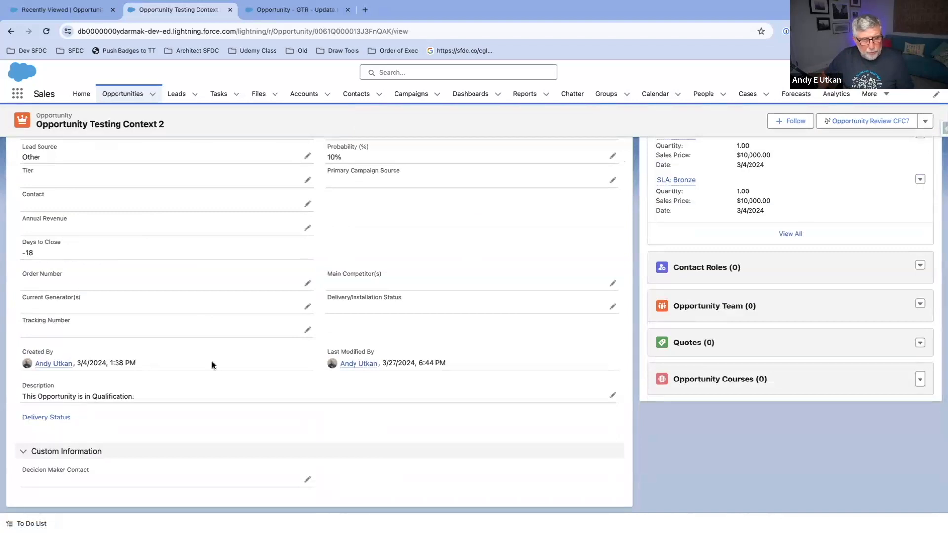
key("super+Tab")
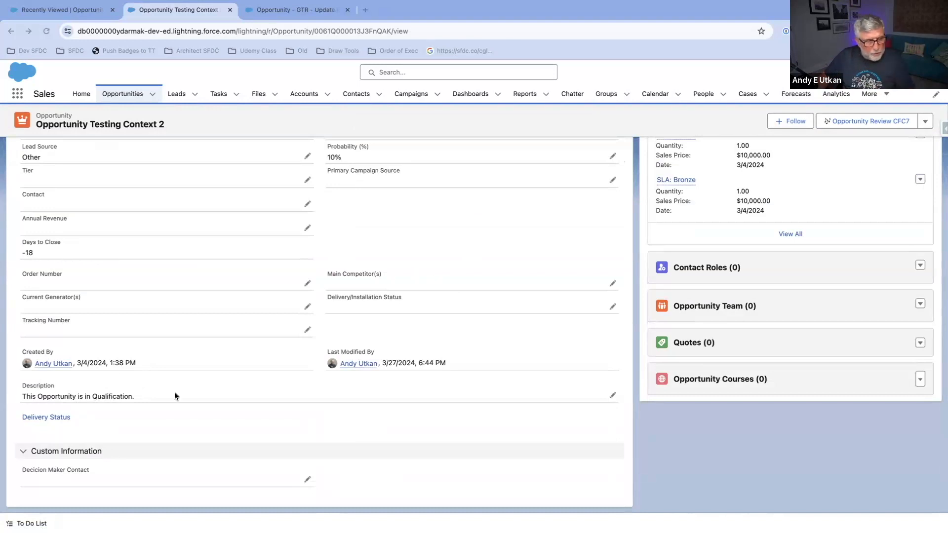
scroll(76, 404, "up", 1)
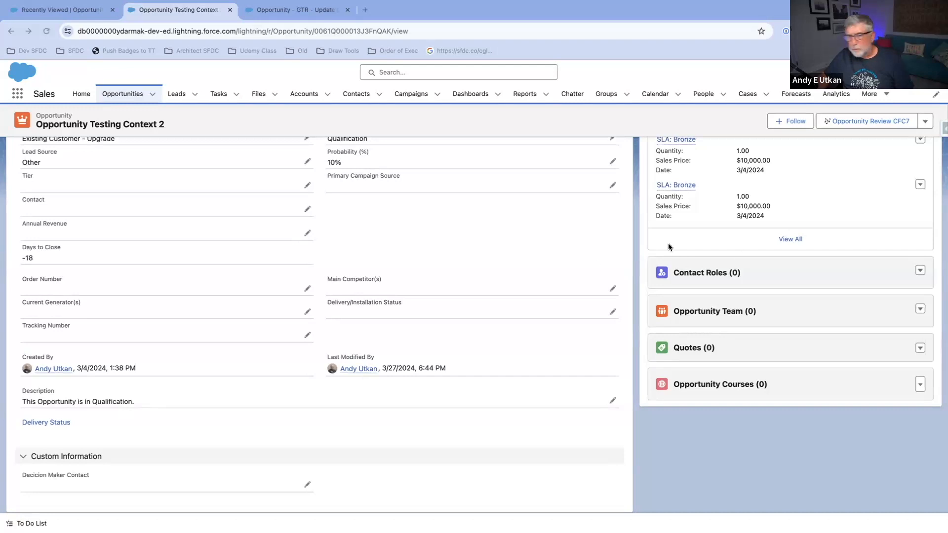
Step: Deactivate version 2 of the Update Description flow and return it to editing mode
left_click(290, 9)
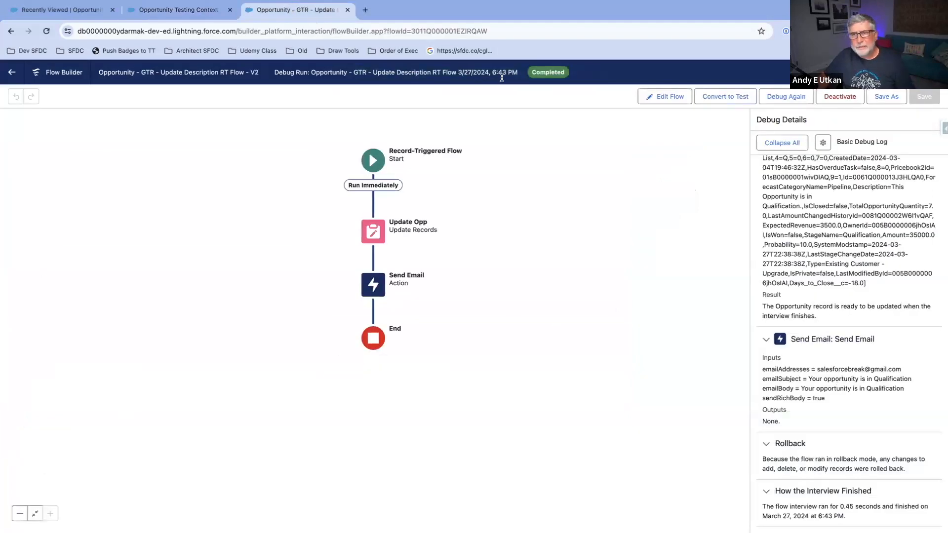
left_click(847, 97)
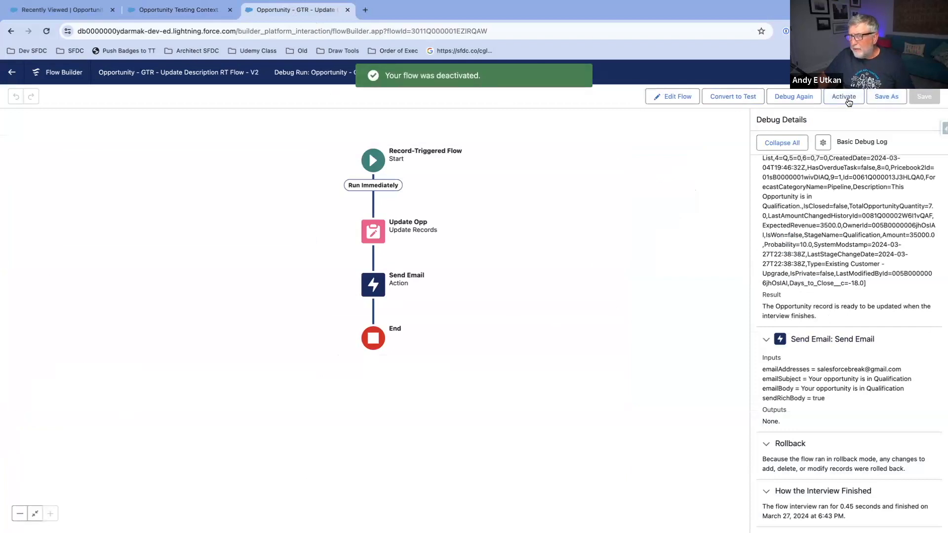
left_click(664, 96)
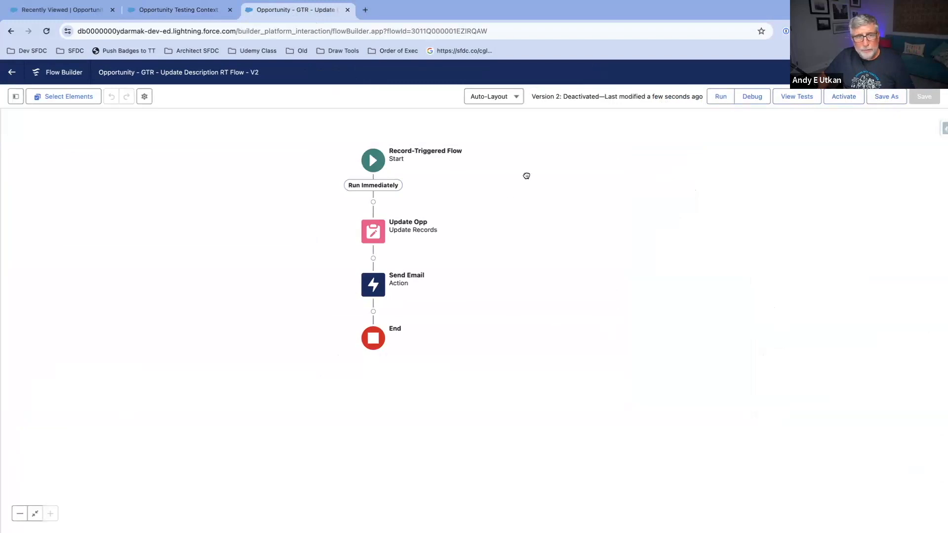
left_click_drag(526, 176, 567, 183)
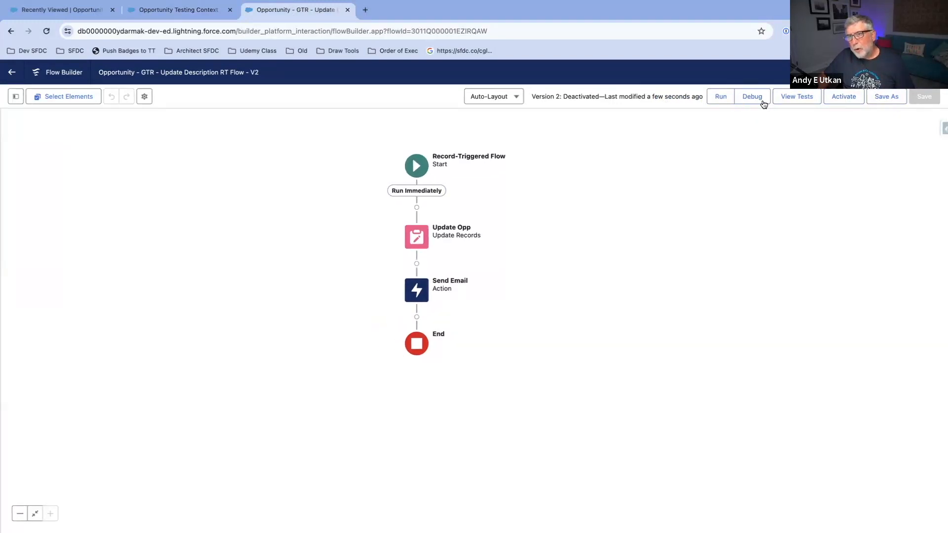
left_click_drag(551, 214, 568, 212)
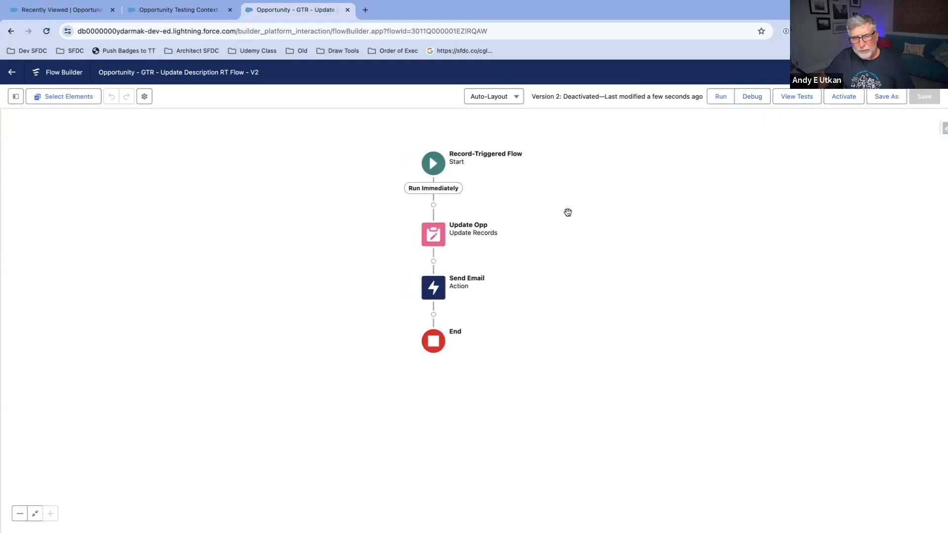
Step: Edit the Send Email action and correct the recipient's e-mail address in the Recipient Address List
left_click(433, 288)
left_click(433, 403)
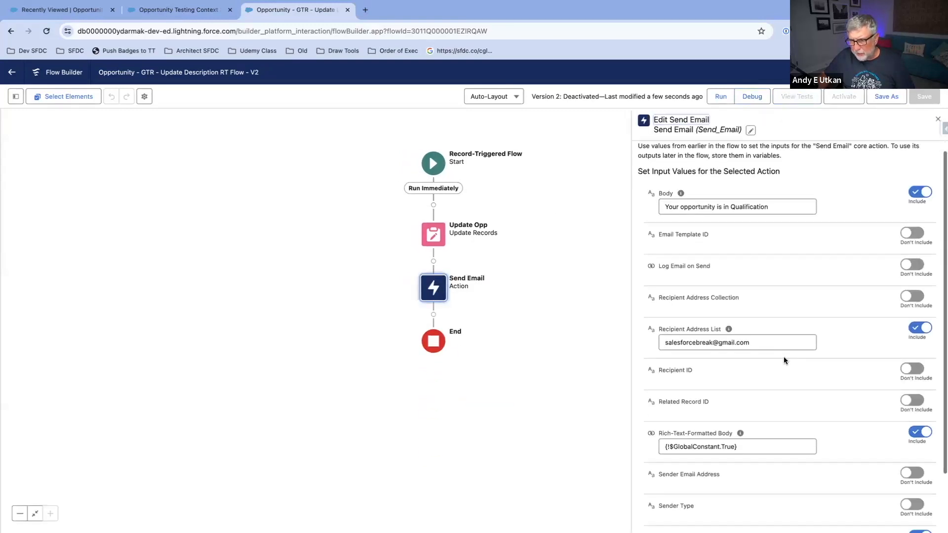
scroll(785, 360, "down", 2)
left_click_drag(696, 272, 663, 273)
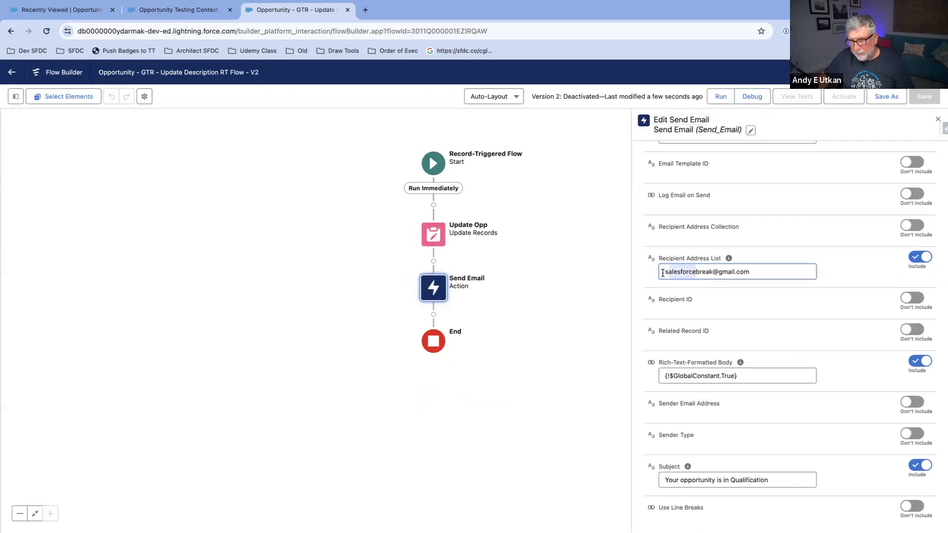
type("sf")
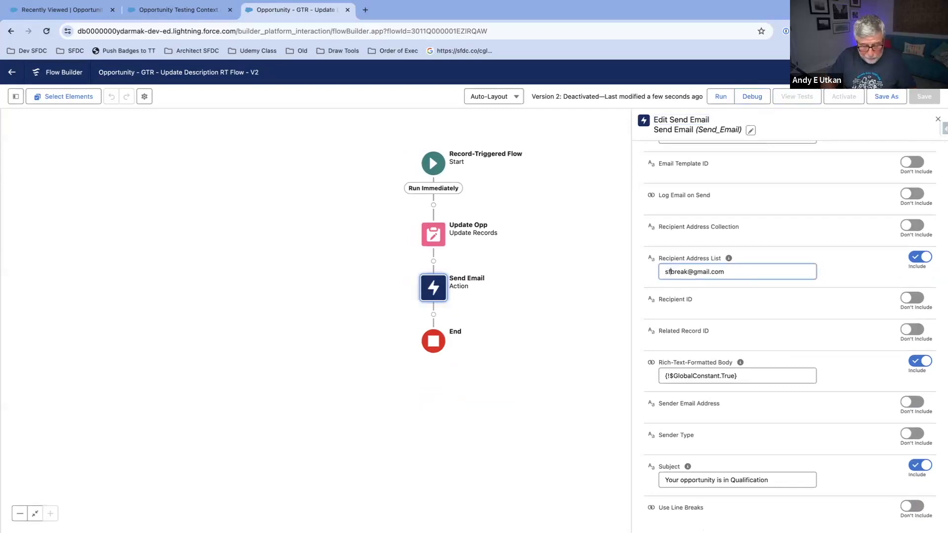
type("dc")
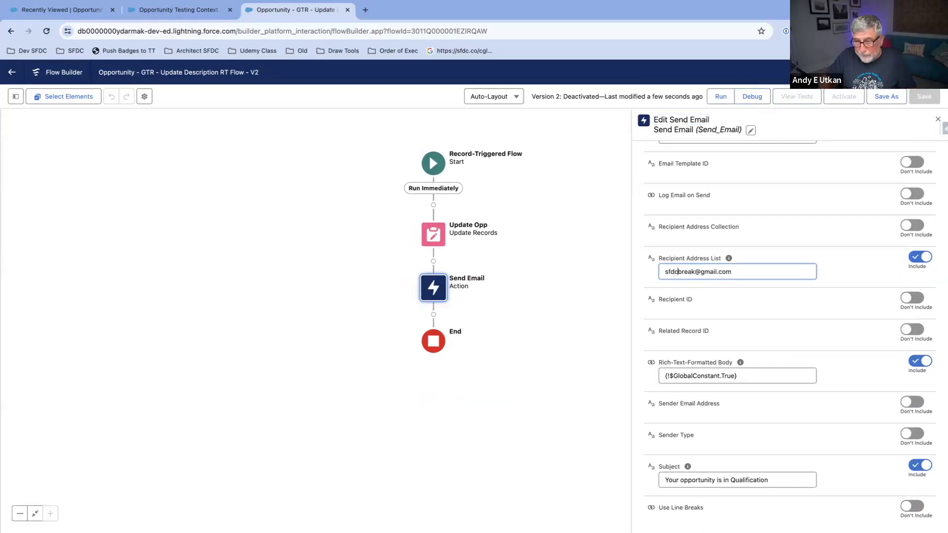
Step: Finish correcting the e-mail address in the Send Email action's Recipient Address List and save the flow as a new version
left_click(752, 213)
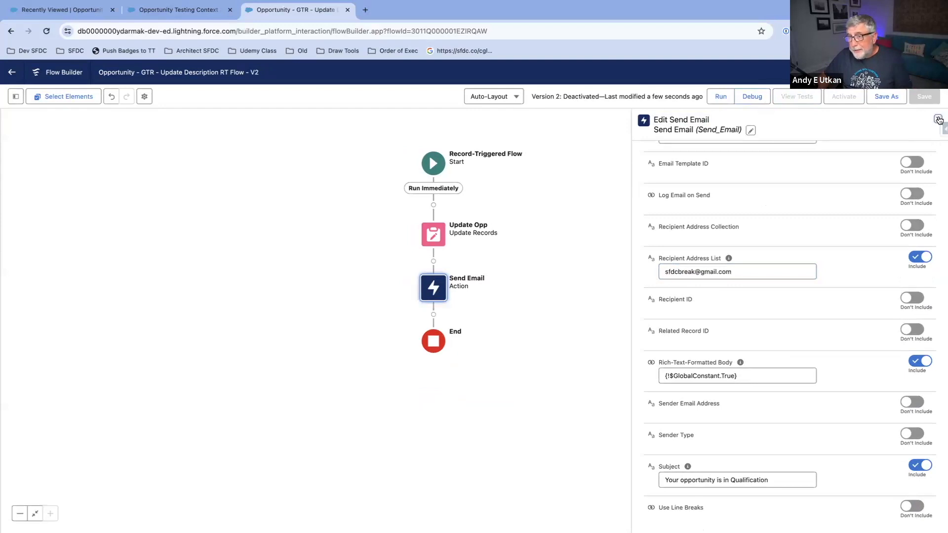
left_click(937, 122)
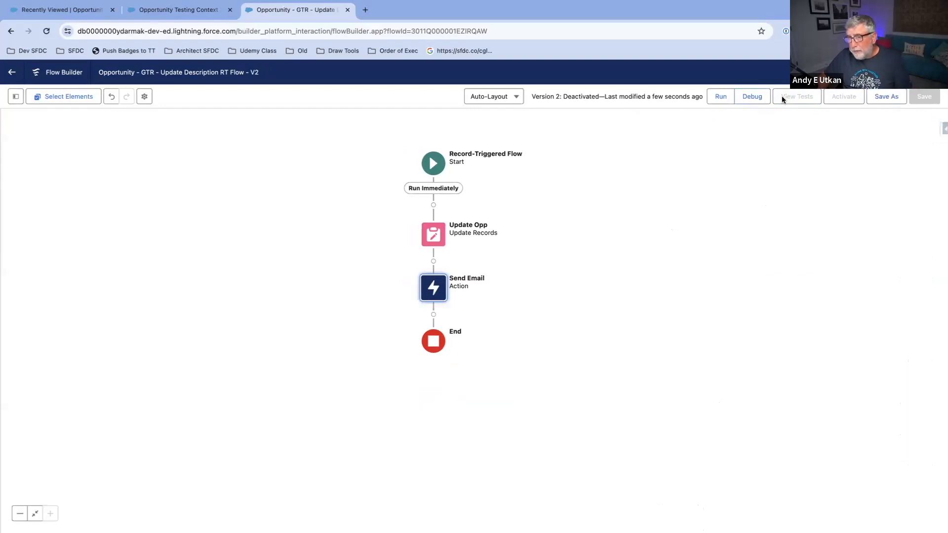
left_click(878, 98)
left_click(657, 368)
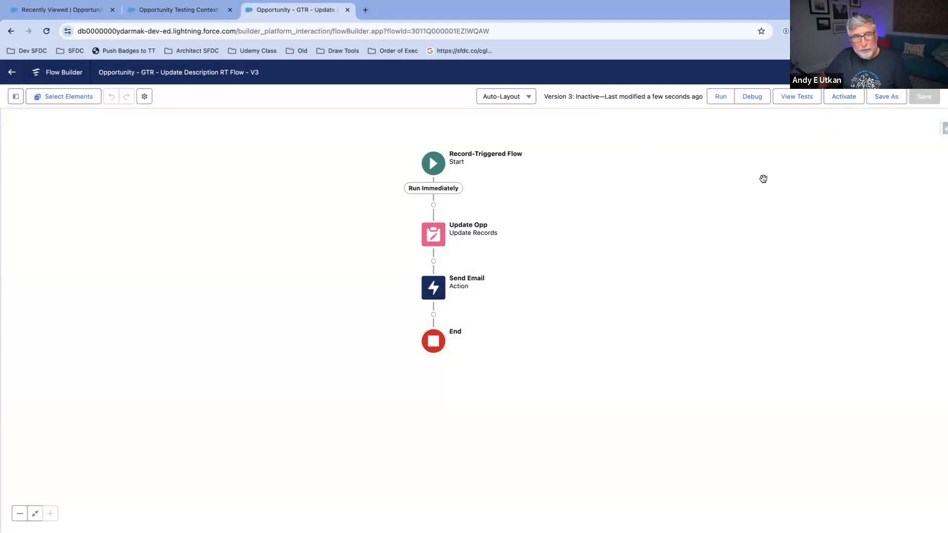
Step: Open the Opportunity Testing Context record from the recently viewed opportunities and check its stage and Description field
left_click(171, 11)
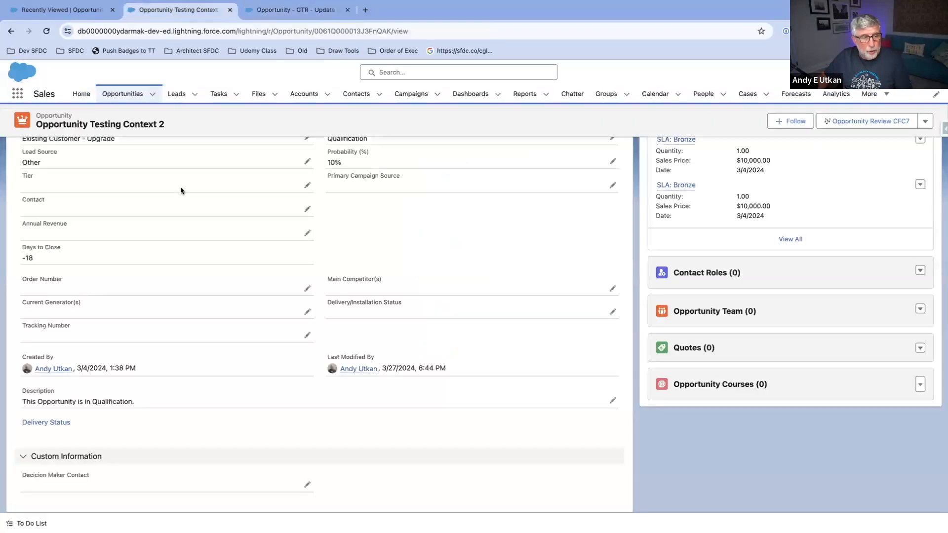
scroll(100, 166, "up", 10)
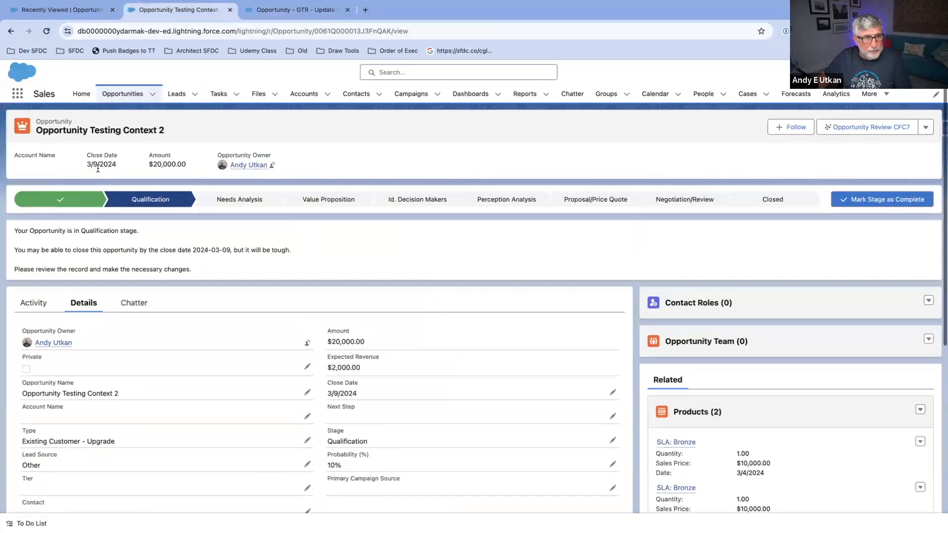
left_click(123, 94)
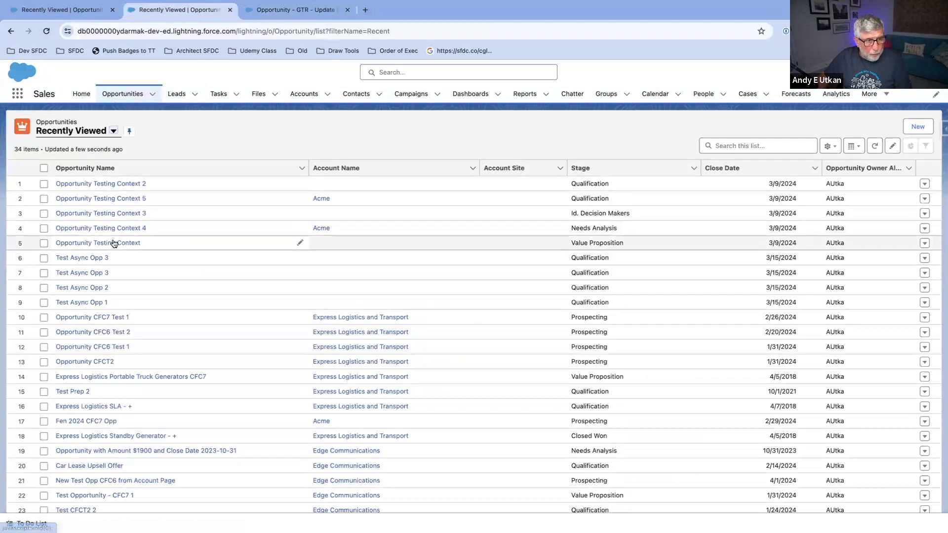
left_click(114, 242)
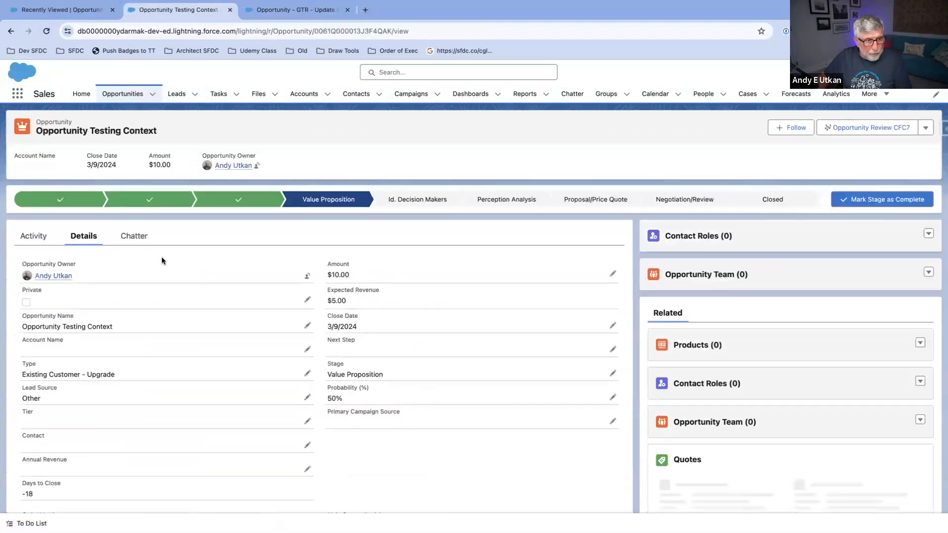
scroll(170, 296, "down", 2)
scroll(171, 296, "down", 3)
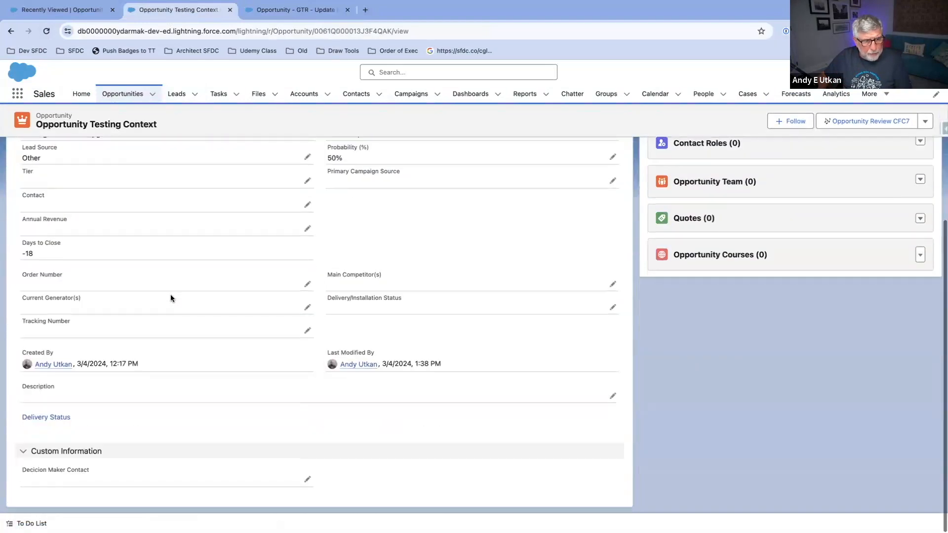
scroll(165, 333, "up", 8)
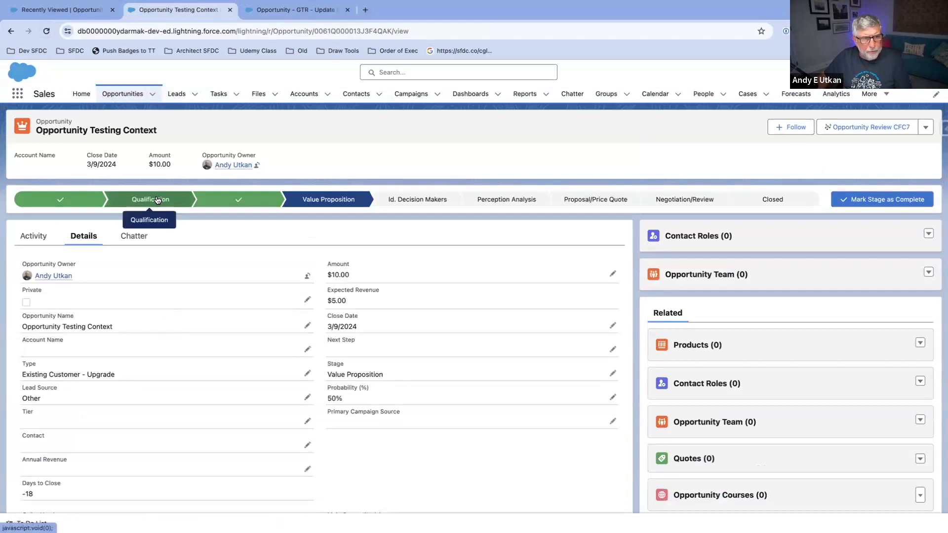
Step: Review the Send Email action's recipient in the Update Description flow, and save and activate version 3
left_click(284, 12)
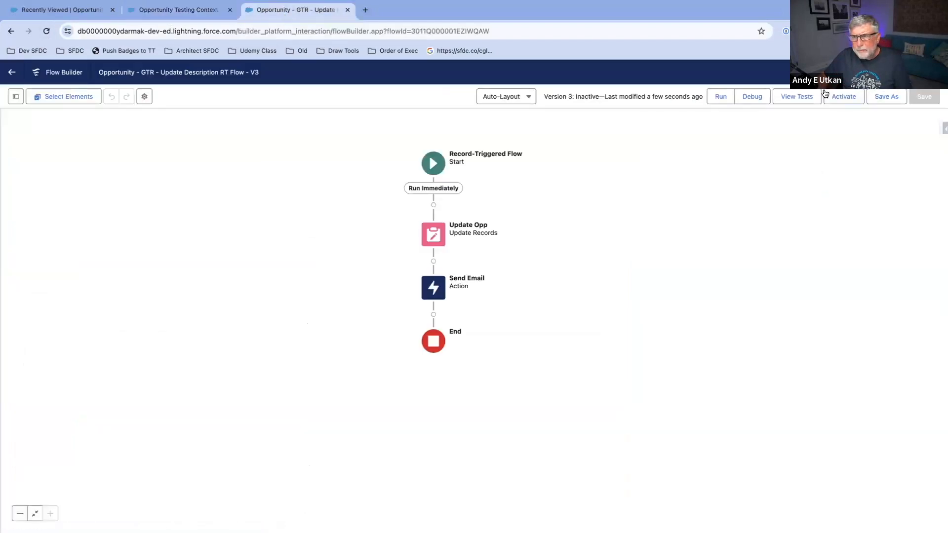
scroll(632, 211, "up", 1)
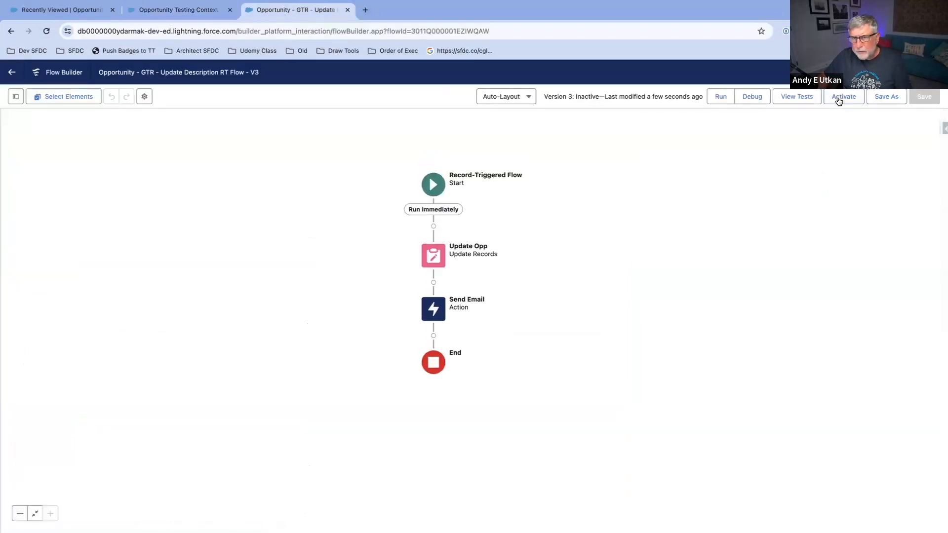
left_click(446, 310)
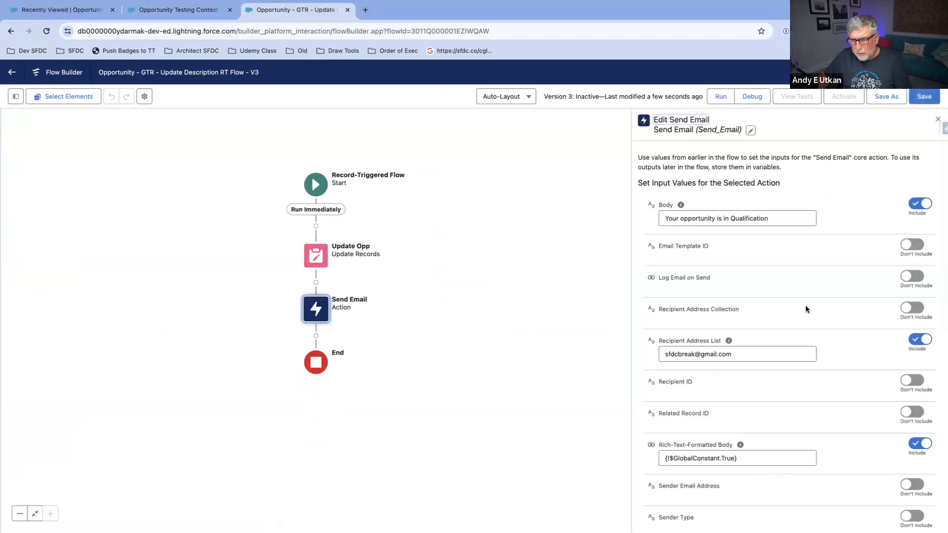
left_click(938, 119)
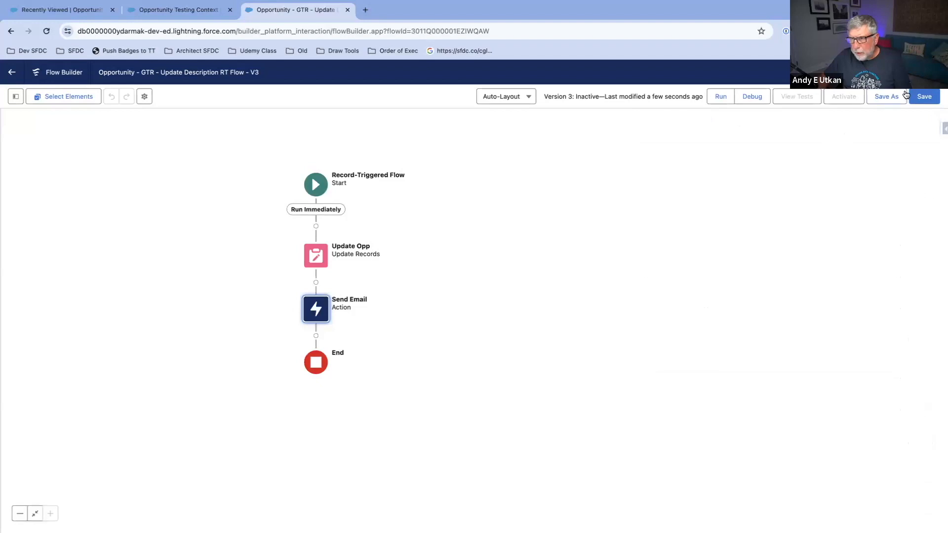
left_click(923, 98)
left_click(834, 102)
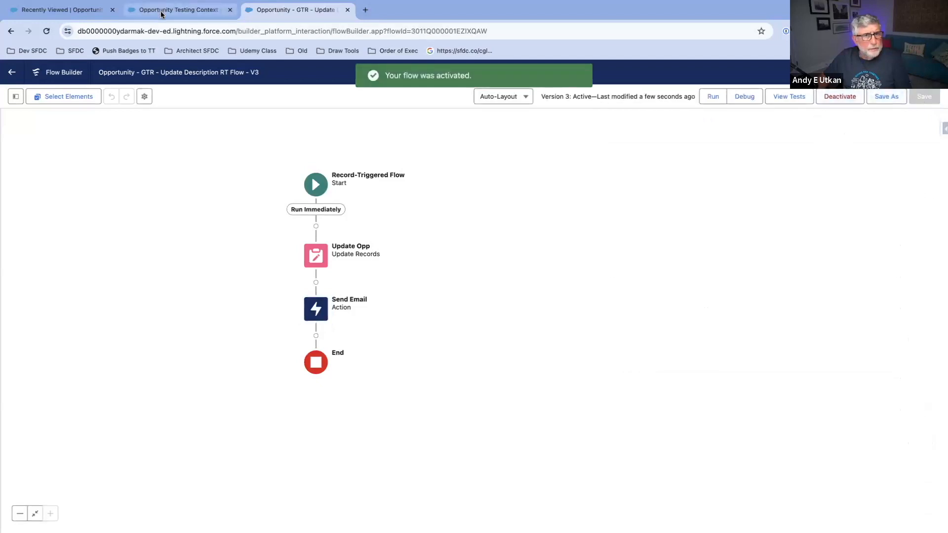
Step: Change the stage of Opportunity Testing Context to Qualification and check its Description field
left_click(161, 11)
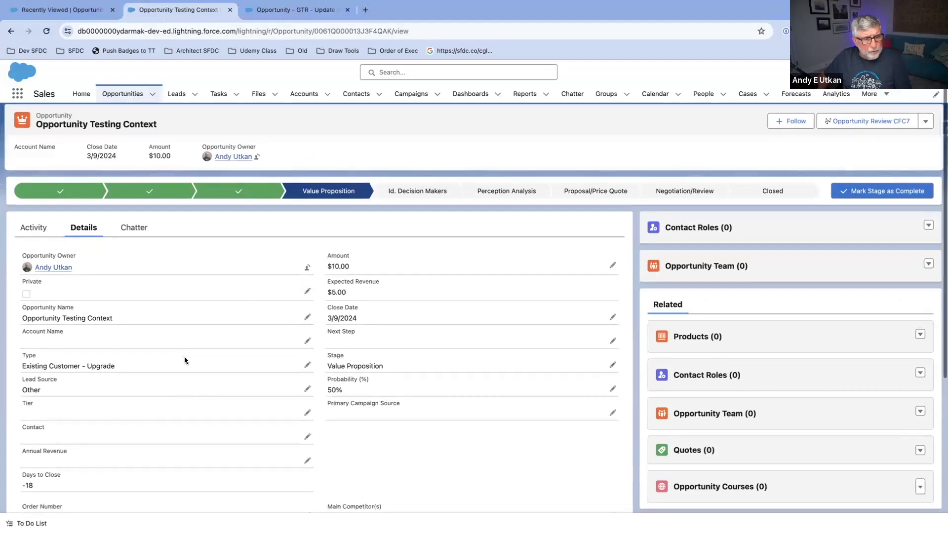
scroll(185, 361, "down", 2)
scroll(165, 161, "up", 2)
left_click(154, 196)
left_click(882, 199)
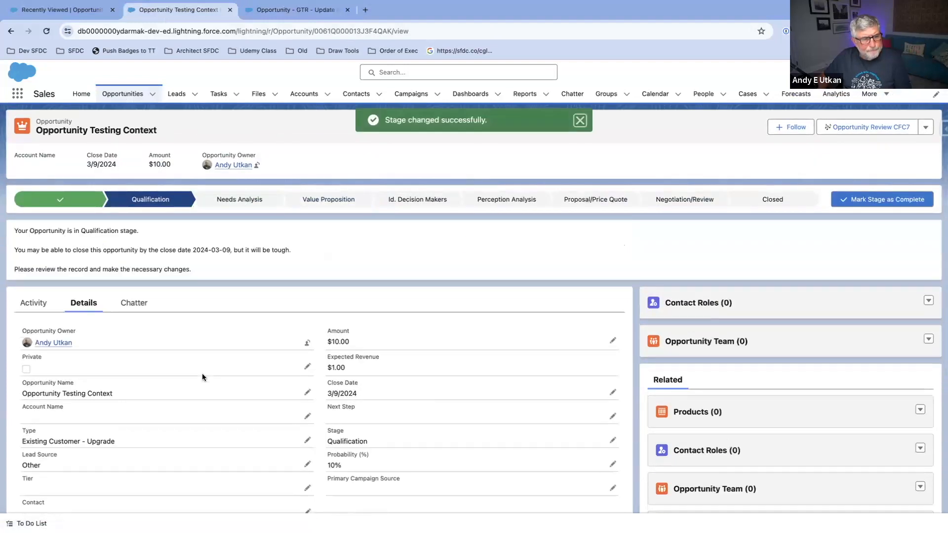
scroll(203, 373, "down", 5)
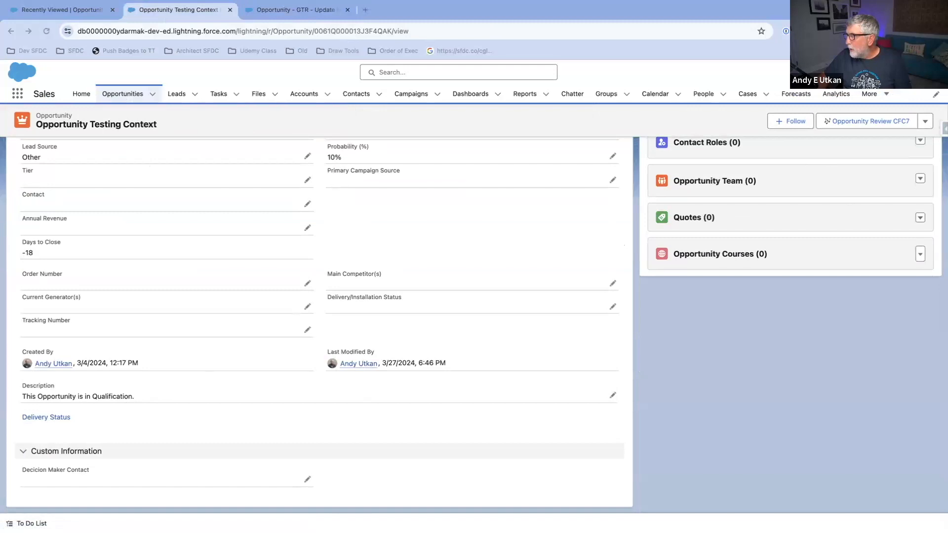
Step: Switch to Gmail to examine the sender domain and body of the "Your opportunity is in Qualification" e-mail, and return to the opportunity record
left_click_drag(947, 106, 505, 35)
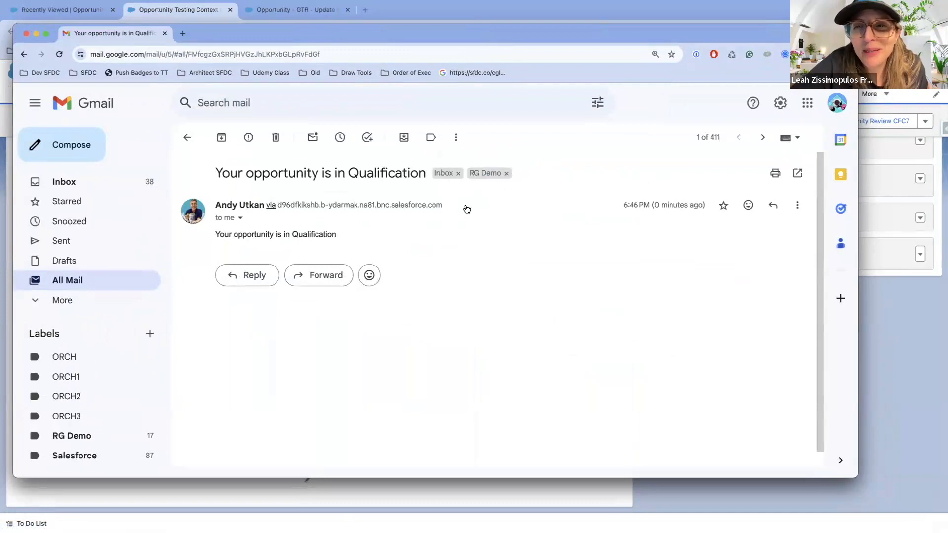
left_click_drag(407, 33, 442, 31)
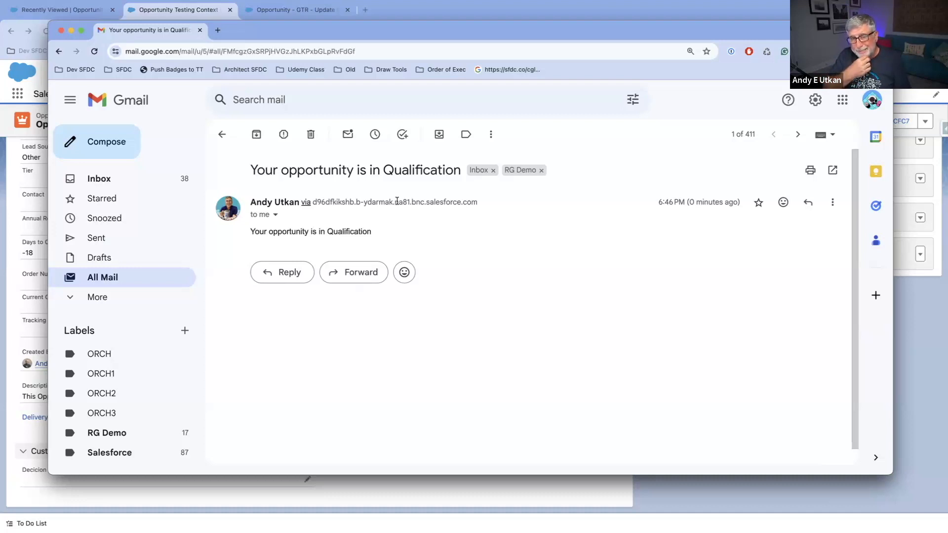
left_click_drag(426, 202, 477, 204)
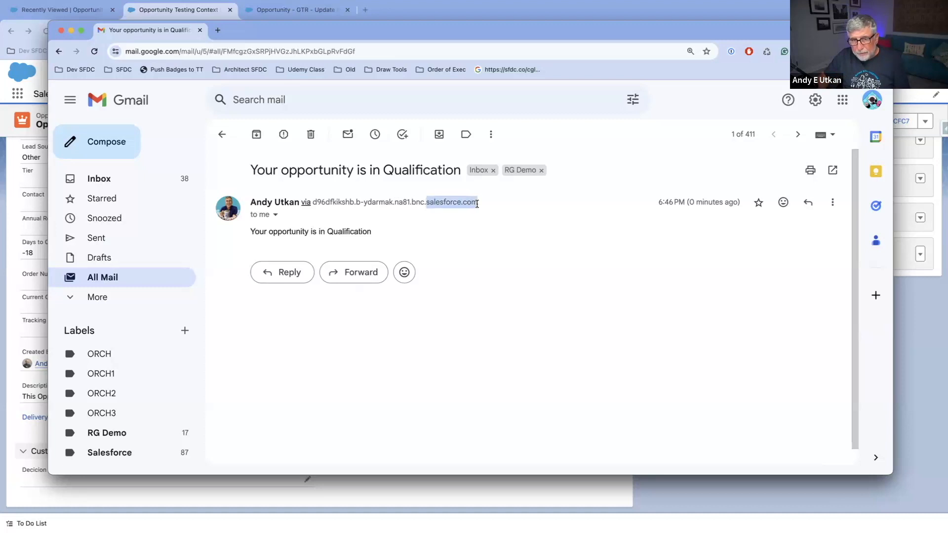
left_click(426, 202)
left_click_drag(426, 202, 312, 200)
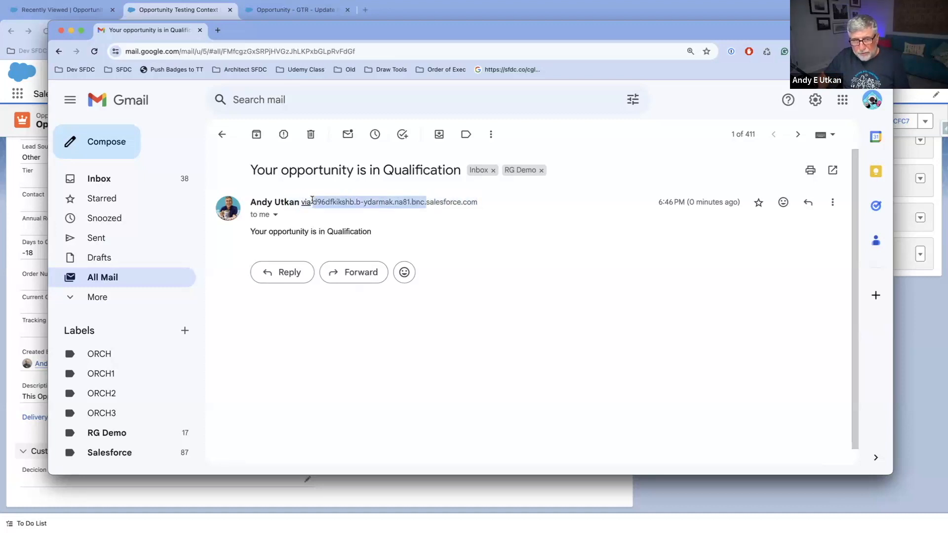
left_click(492, 205)
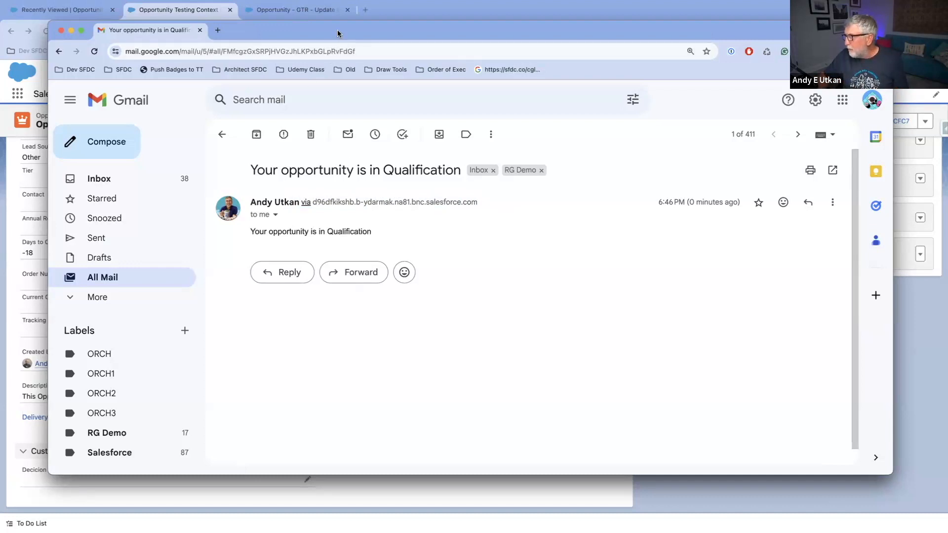
left_click_drag(337, 33, 947, 59)
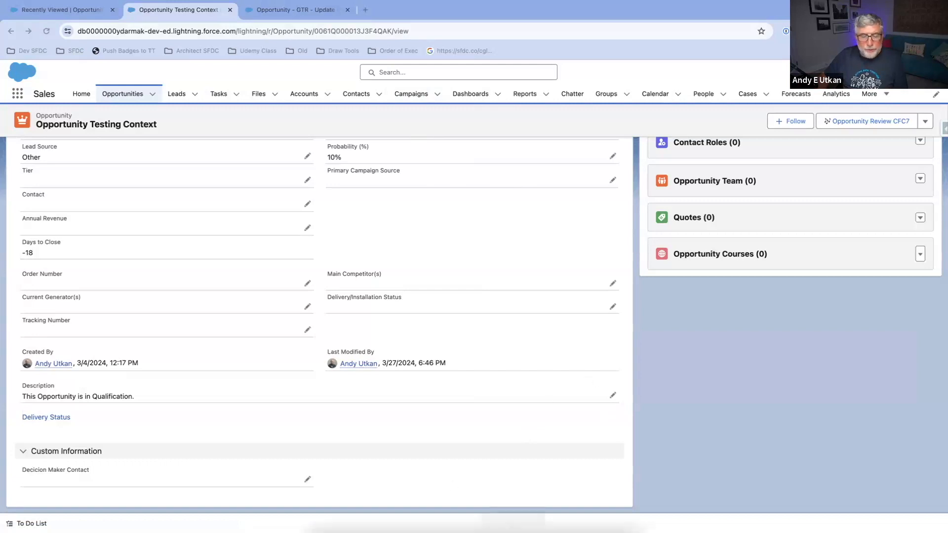
mouse_move(494, 521)
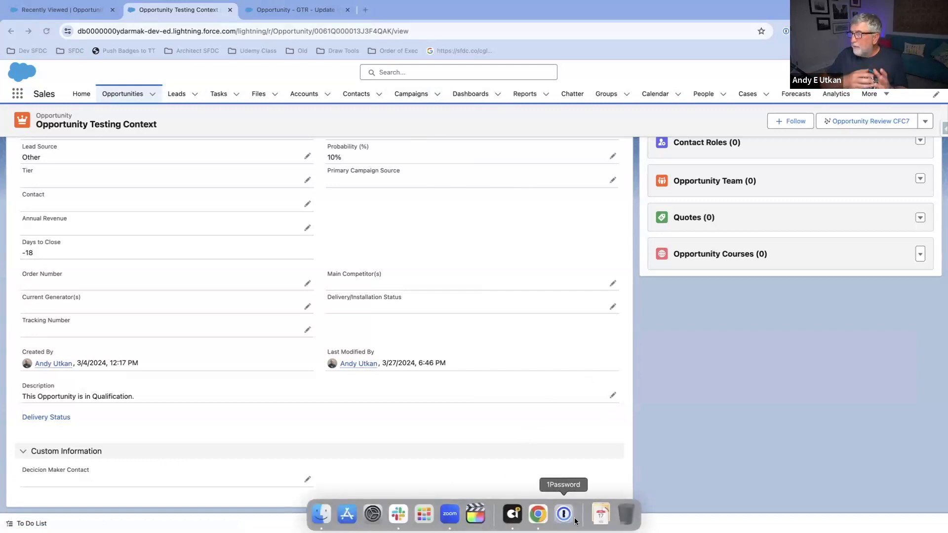
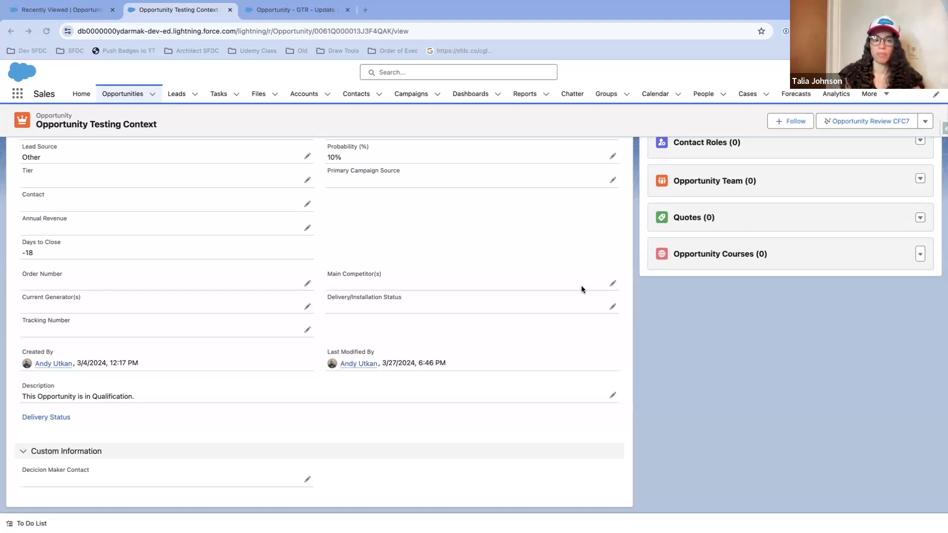
Step: Return to the Update Description RT Flow in Flow Builder and deactivate version 3
left_click(310, 10)
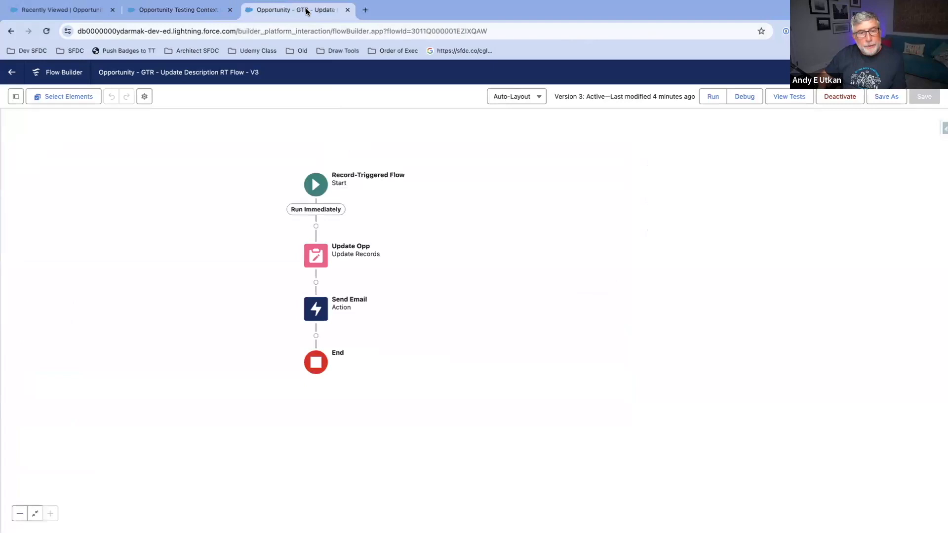
left_click_drag(204, 184, 319, 188)
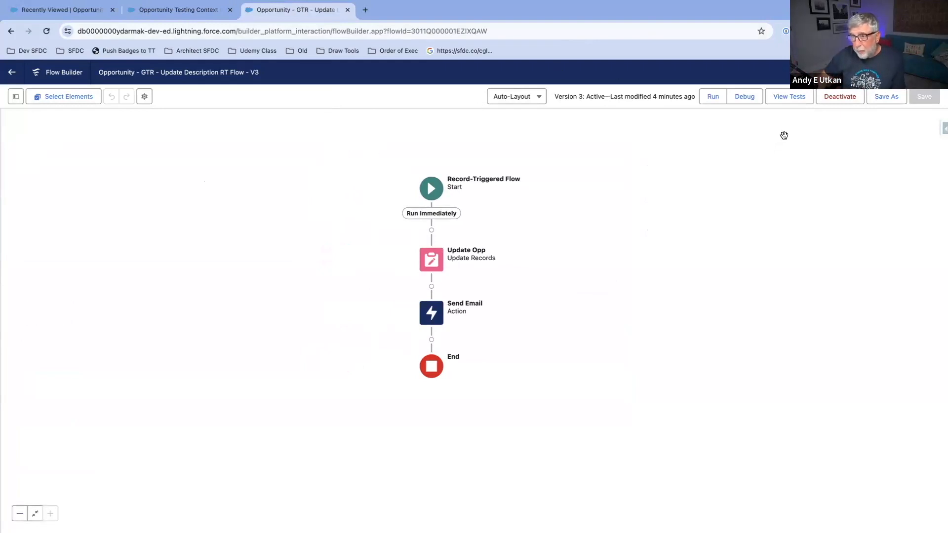
left_click(838, 97)
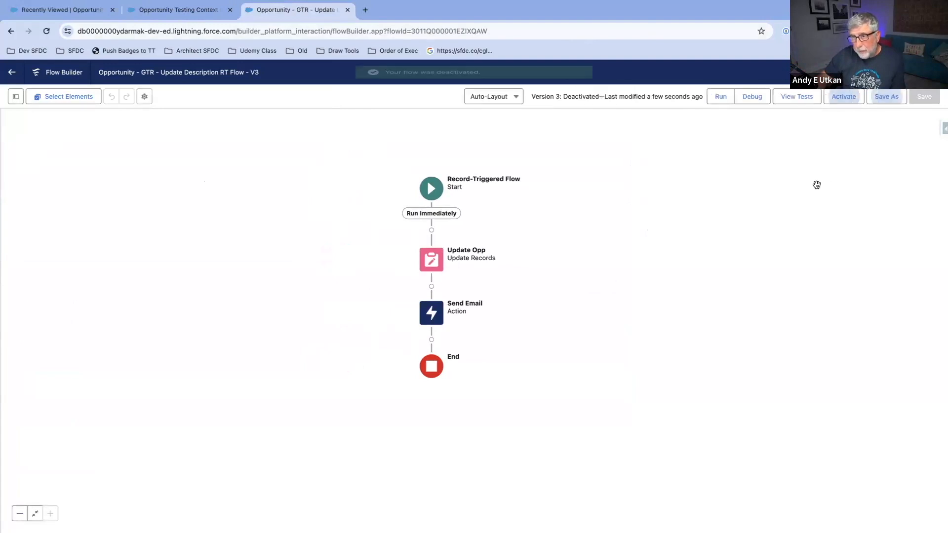
Step: Set up a save-as copy as a new flow labelled "Opportunity - GTR - Update Description AL Flow" with the matching API name
left_click(893, 98)
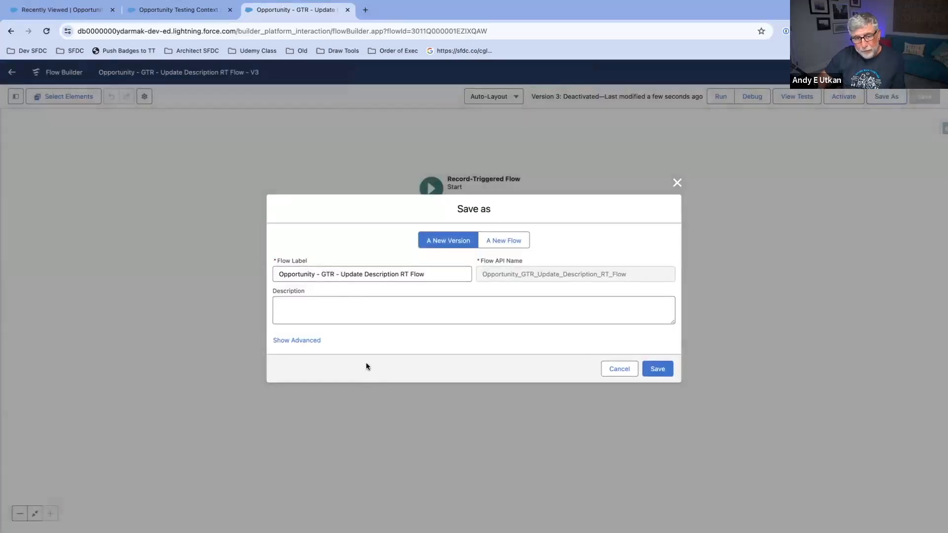
left_click(428, 276)
key("super+a")
right_click(347, 276)
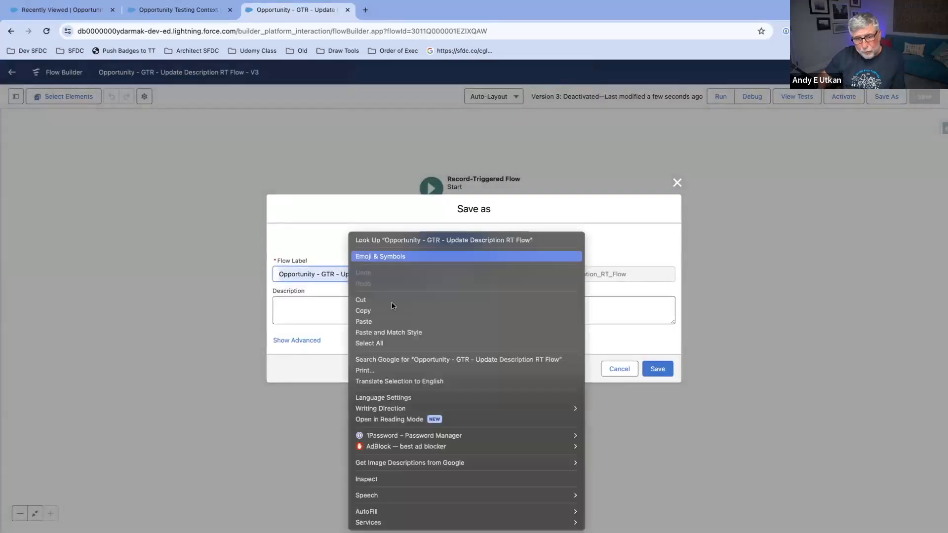
left_click(390, 310)
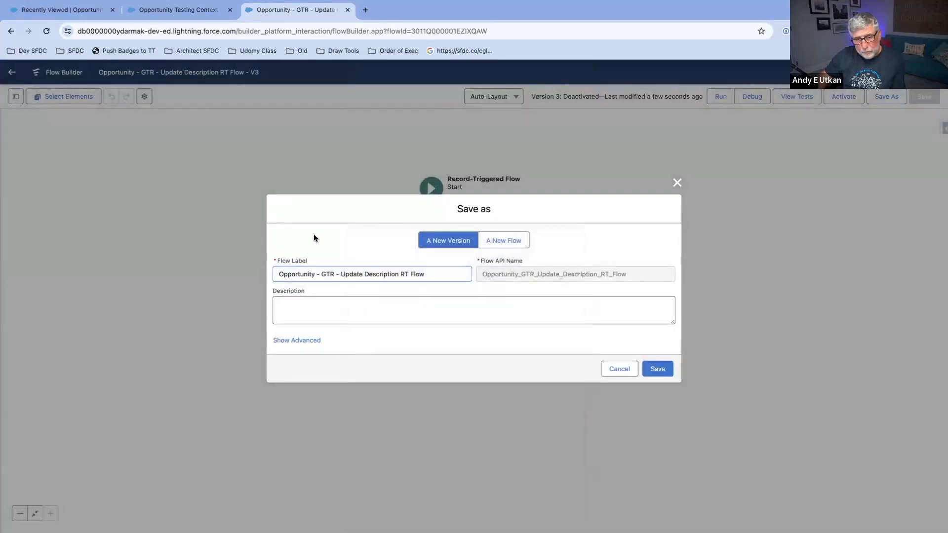
left_click(505, 241)
left_click(366, 269)
key("super+v")
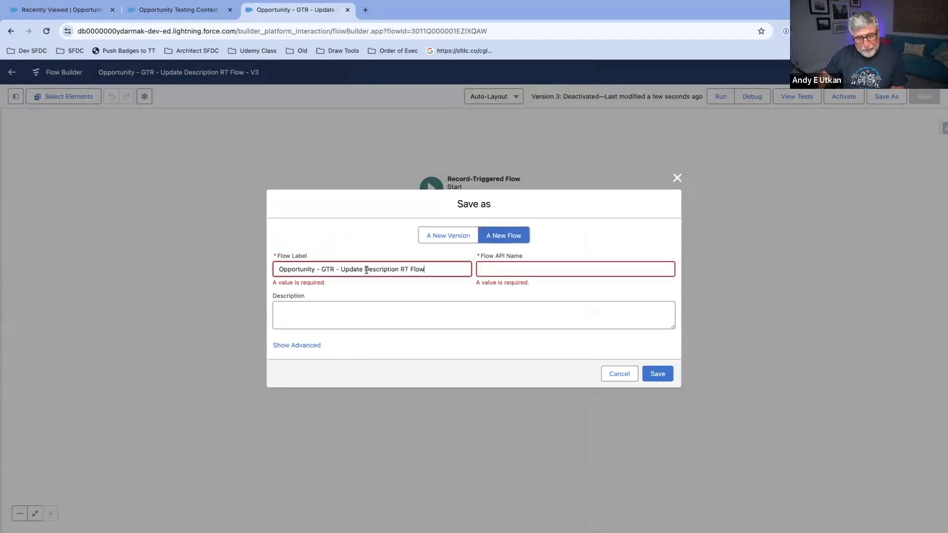
double_click(405, 270)
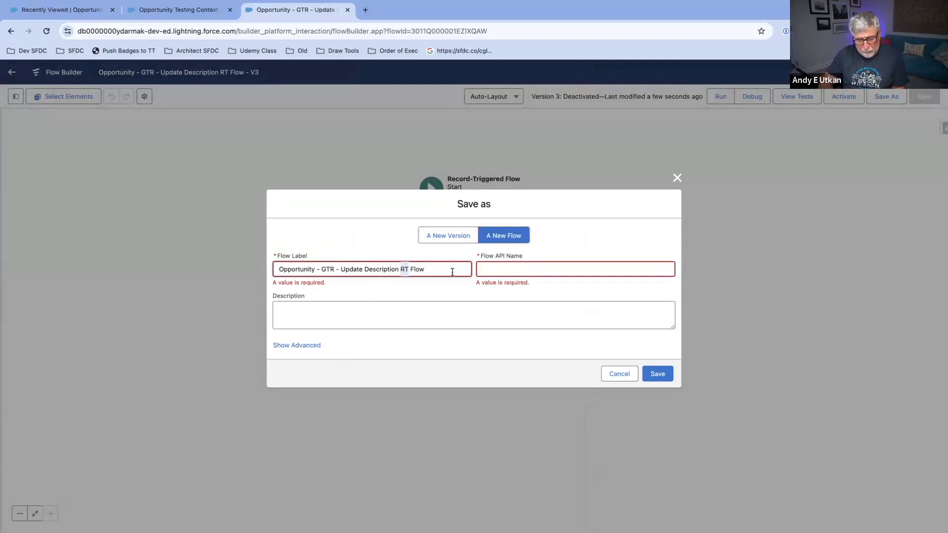
type("AL")
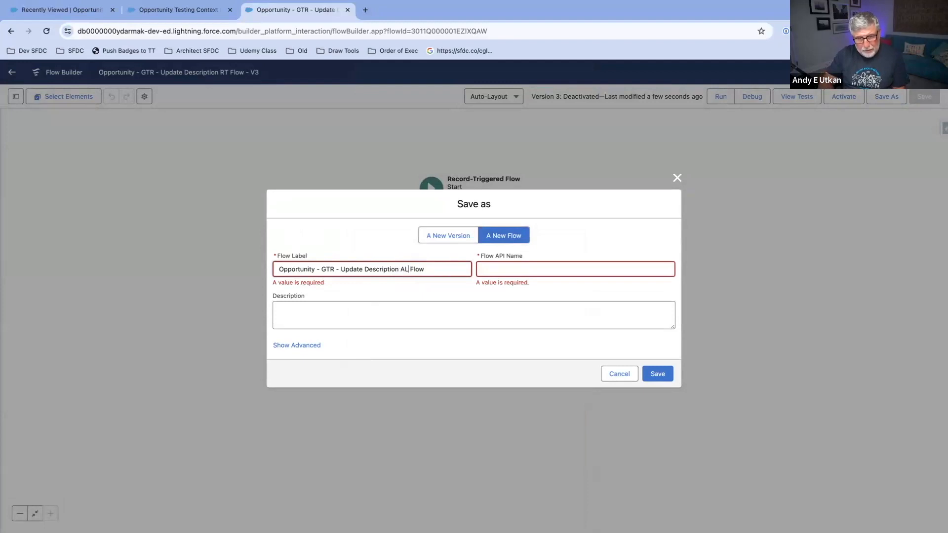
left_click(602, 266)
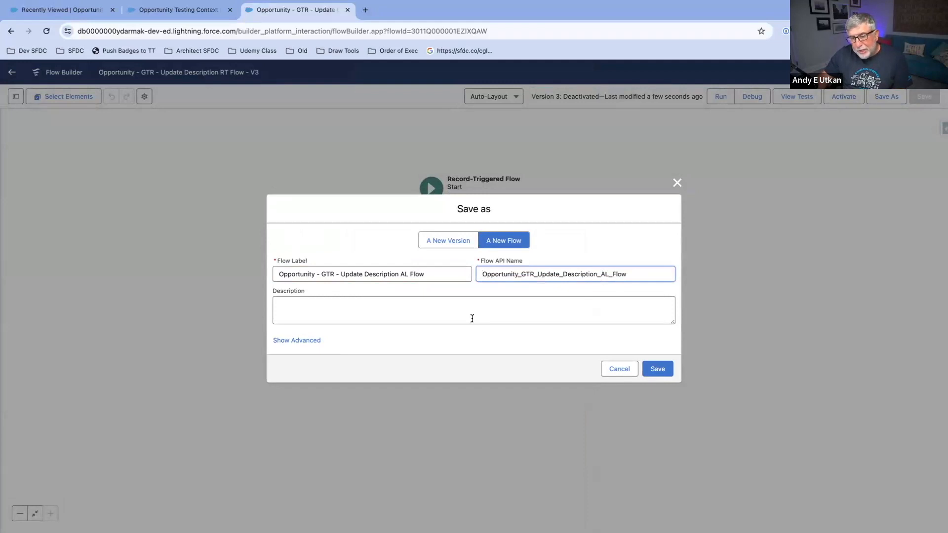
Step: Set the new flow's type to Autolaunched Flow (No Trigger) in the advanced settings and save the copy
left_click(301, 342)
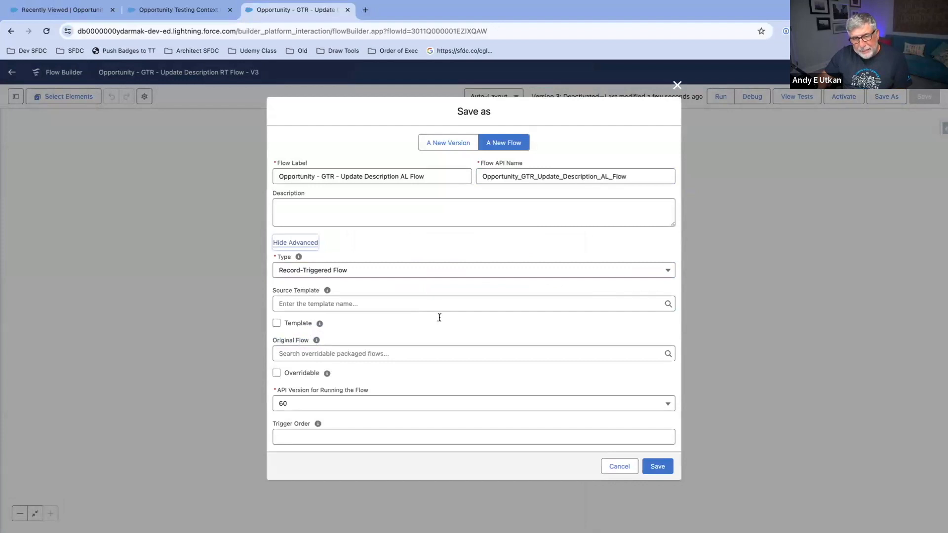
left_click(661, 271)
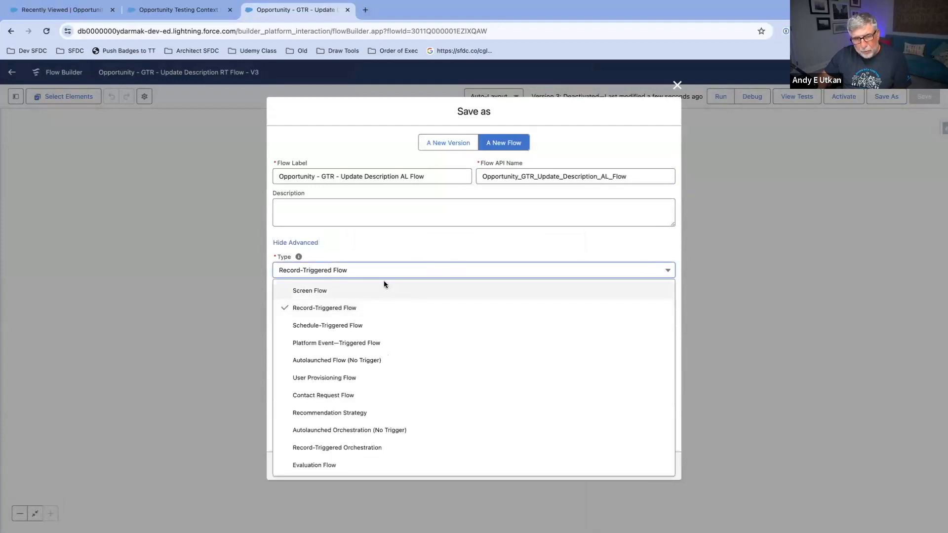
left_click(328, 361)
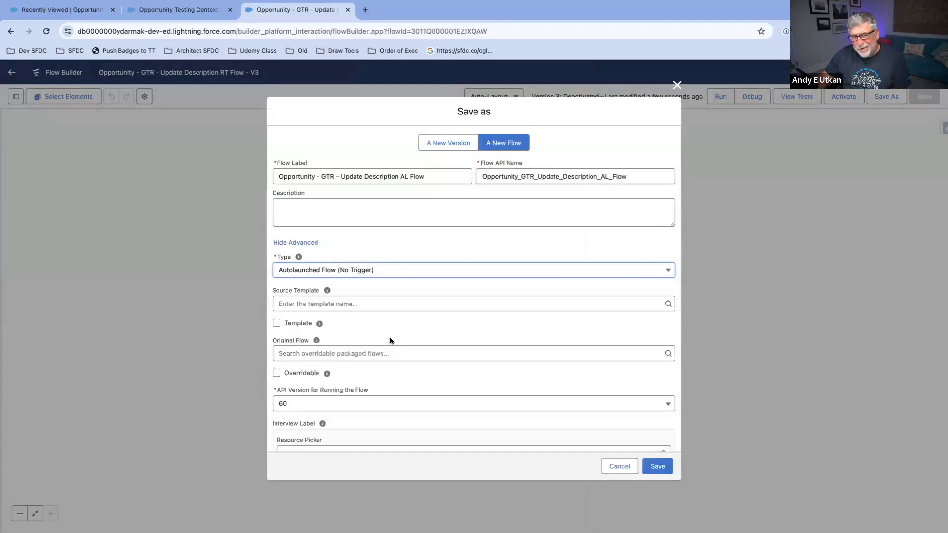
scroll(433, 331, "down", 1)
scroll(433, 336, "down", 1)
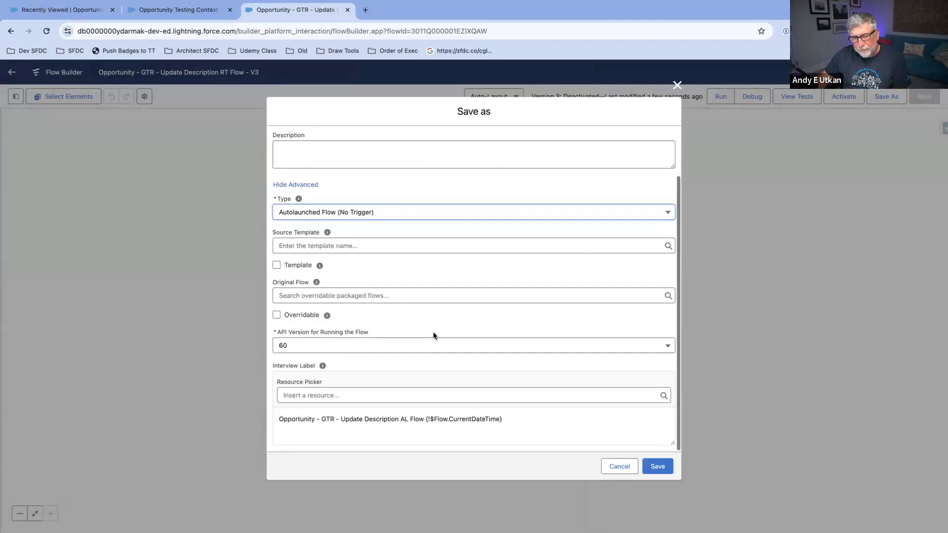
left_click(658, 466)
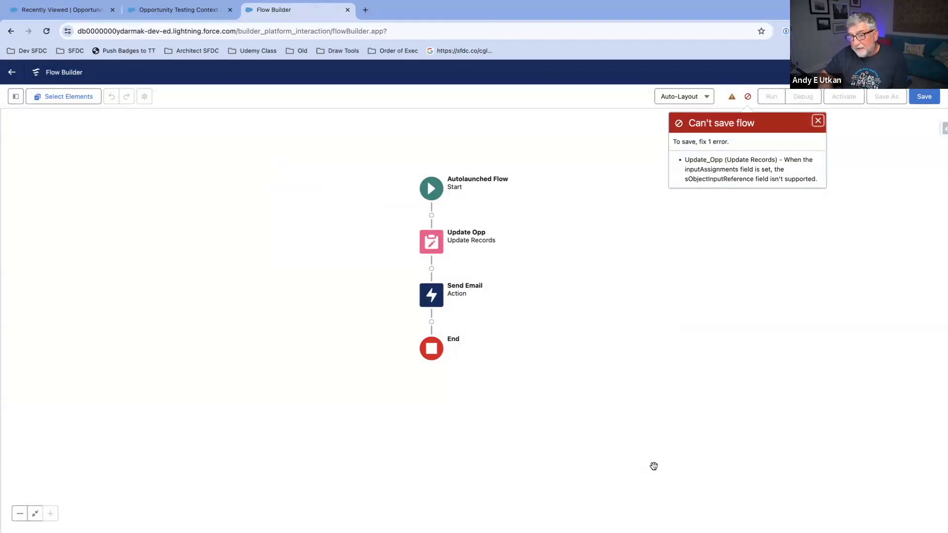
Step: Dismiss the save error and examine how the Update Opp element selects its records
left_click(818, 121)
left_click_drag(526, 268, 556, 231)
double_click(475, 216)
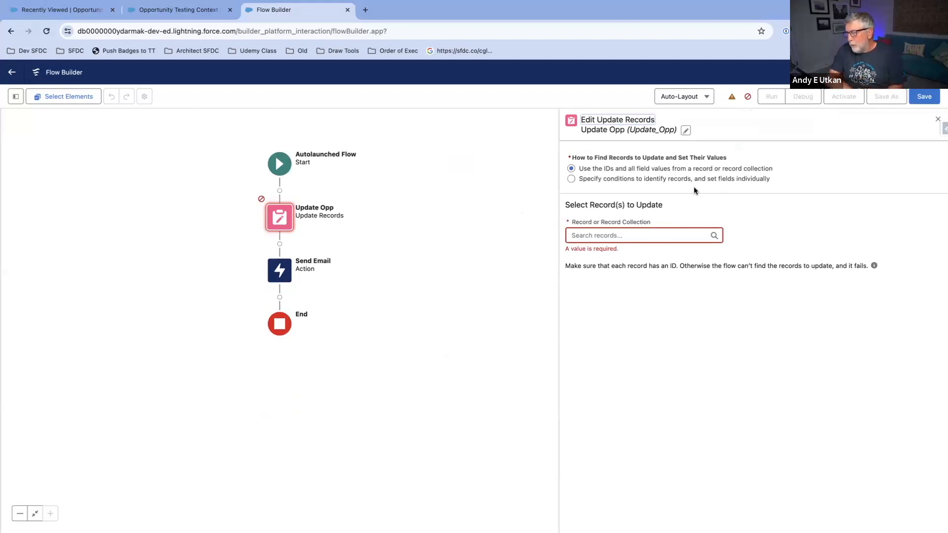
left_click(936, 119)
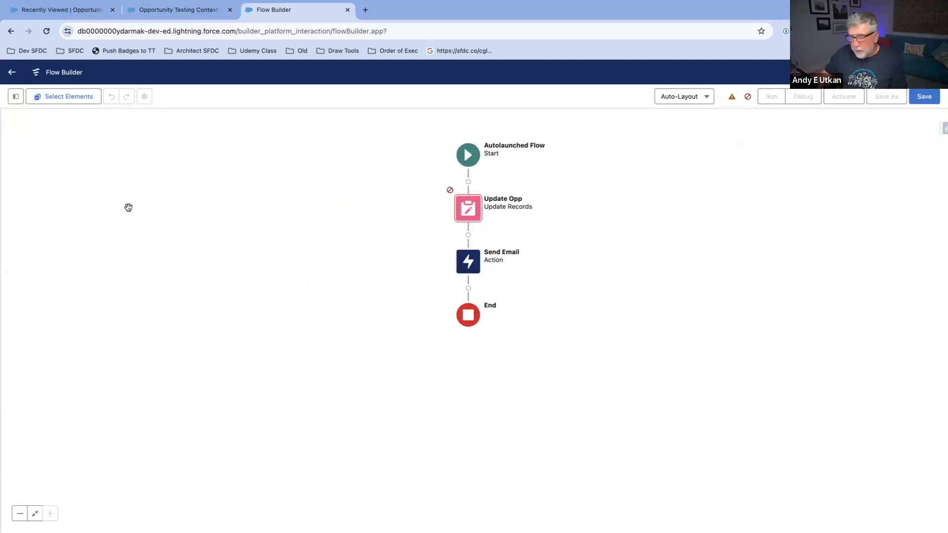
Step: Create a Text variable resource with API name recordId and make it available for input
left_click(15, 96)
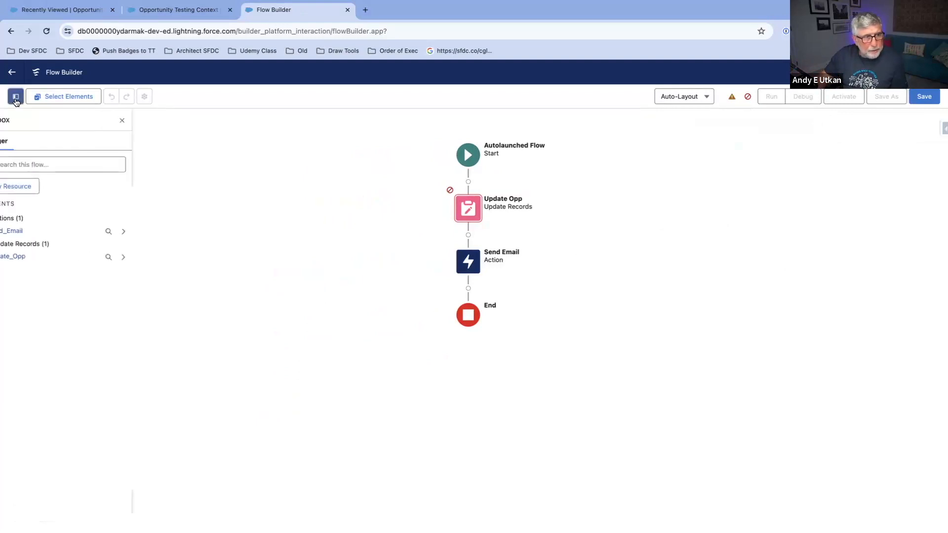
left_click(19, 188)
left_click(395, 251)
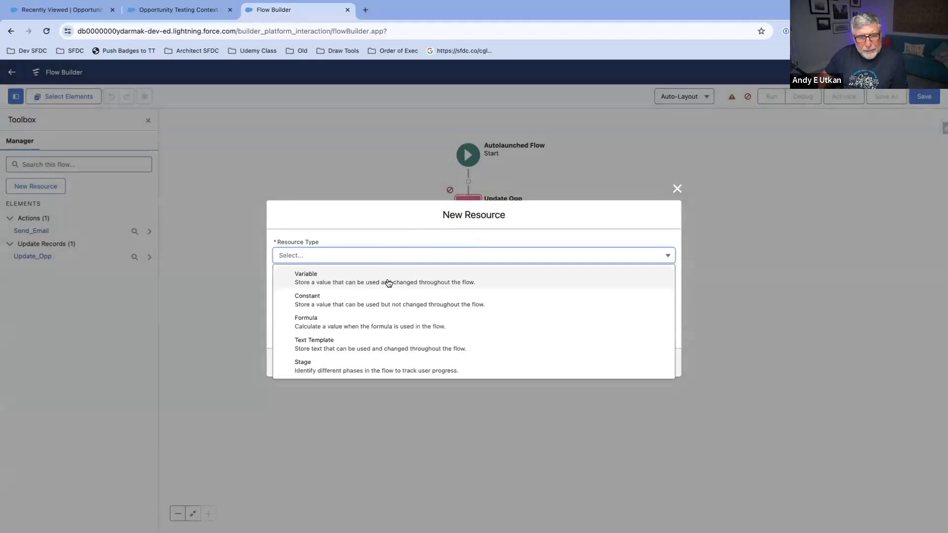
left_click(387, 280)
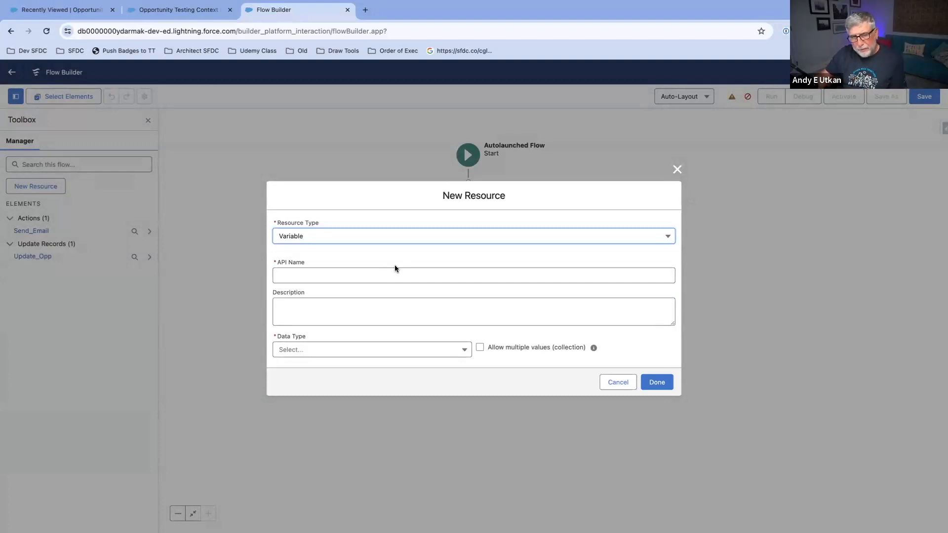
left_click(395, 278)
type("reco")
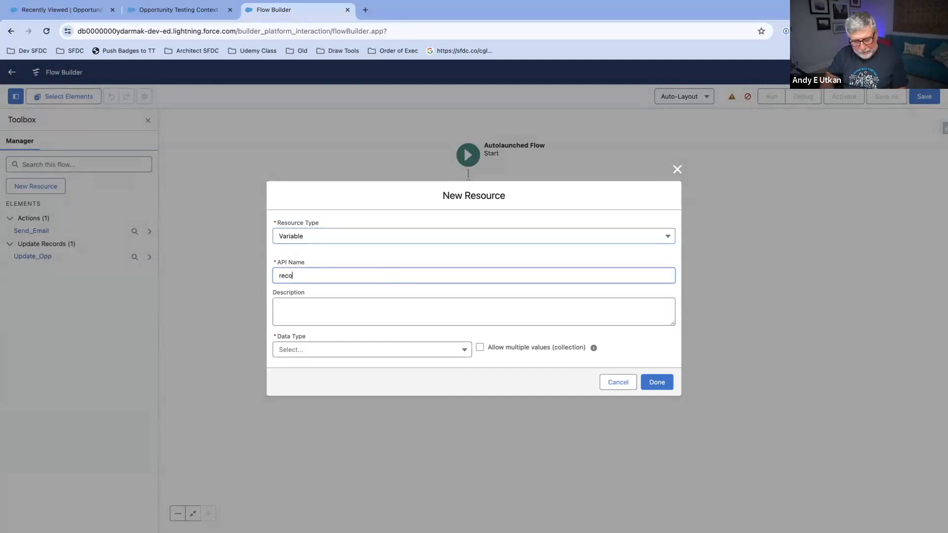
type("rdId")
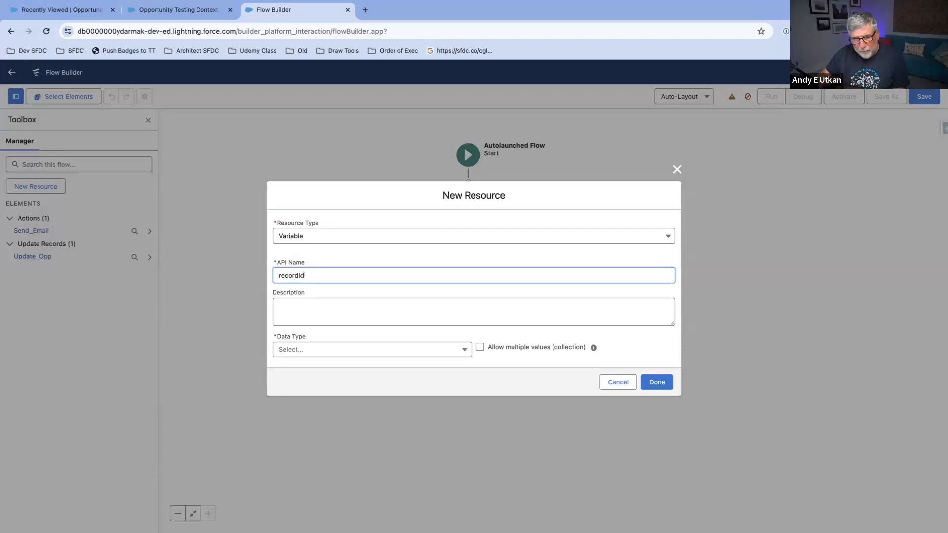
left_click(463, 352)
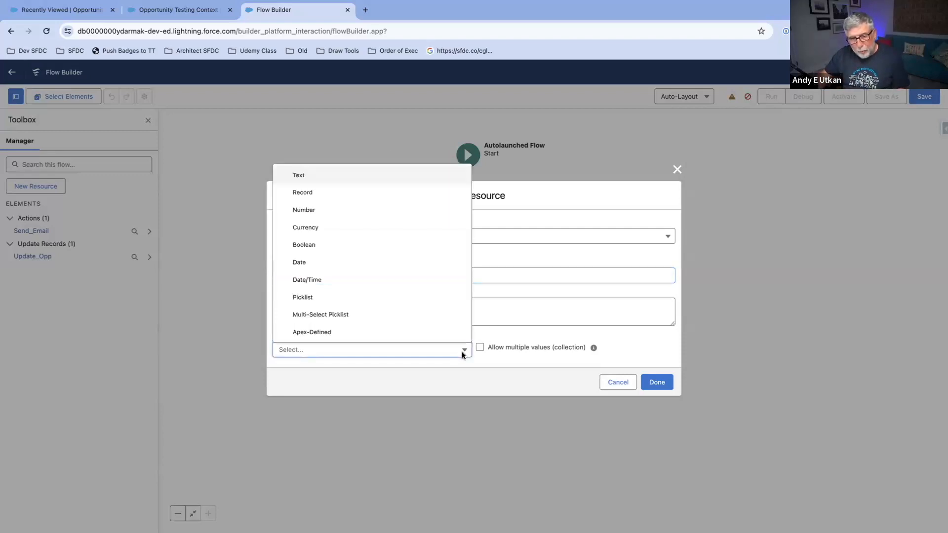
left_click(335, 177)
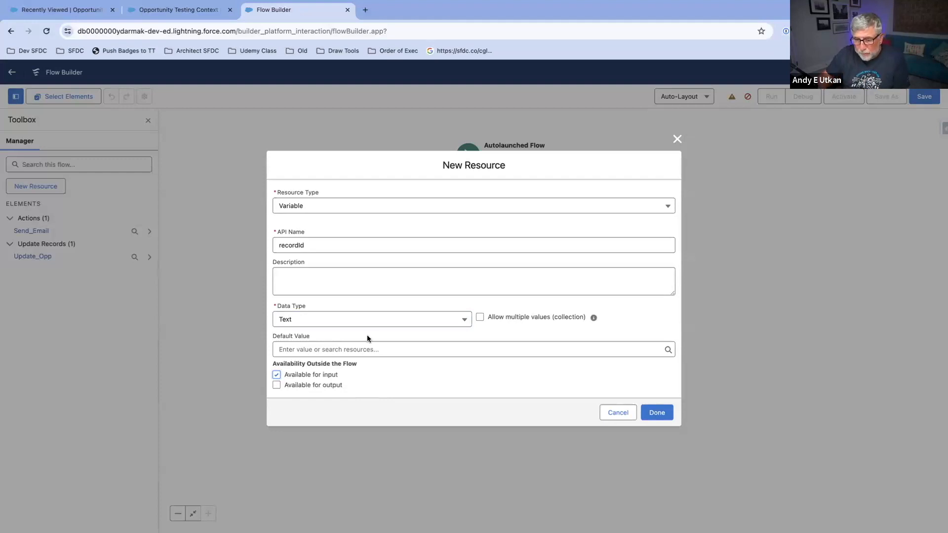
left_click(657, 417)
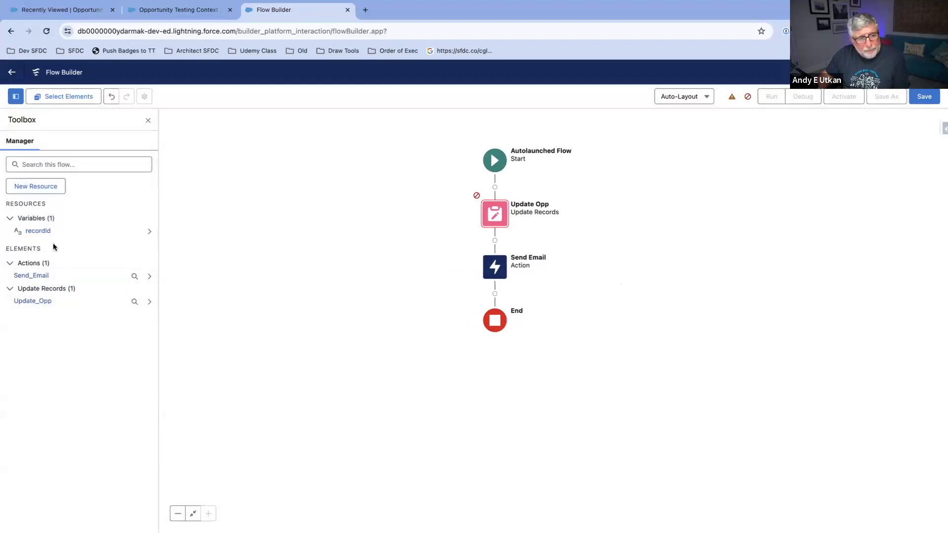
Step: Configure the Update Opp element to identify records by conditions and set fields individually, with Opportunity as the object
double_click(498, 212)
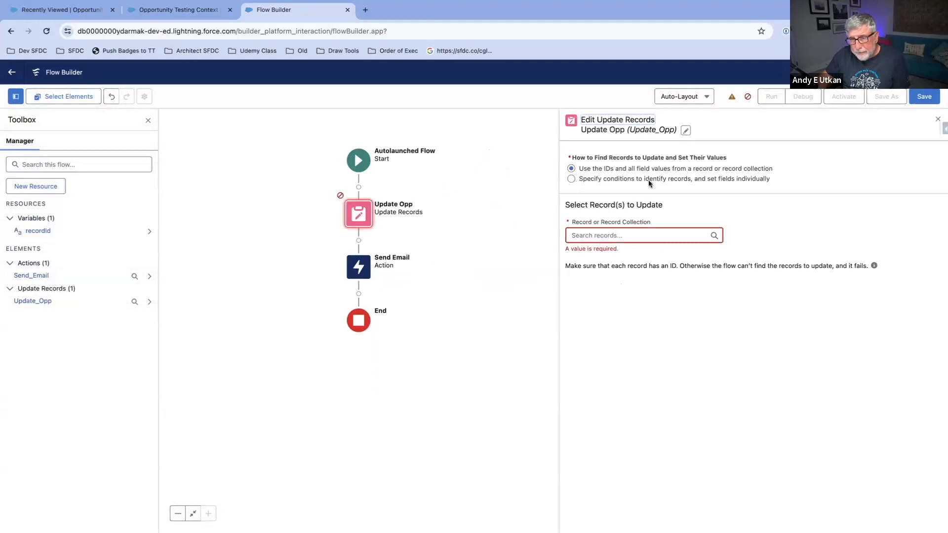
left_click(571, 179)
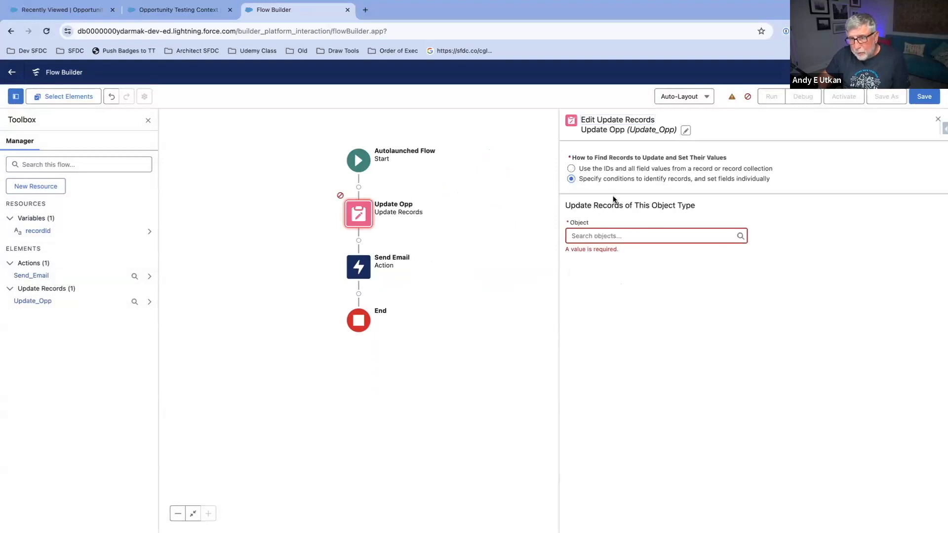
left_click(649, 236)
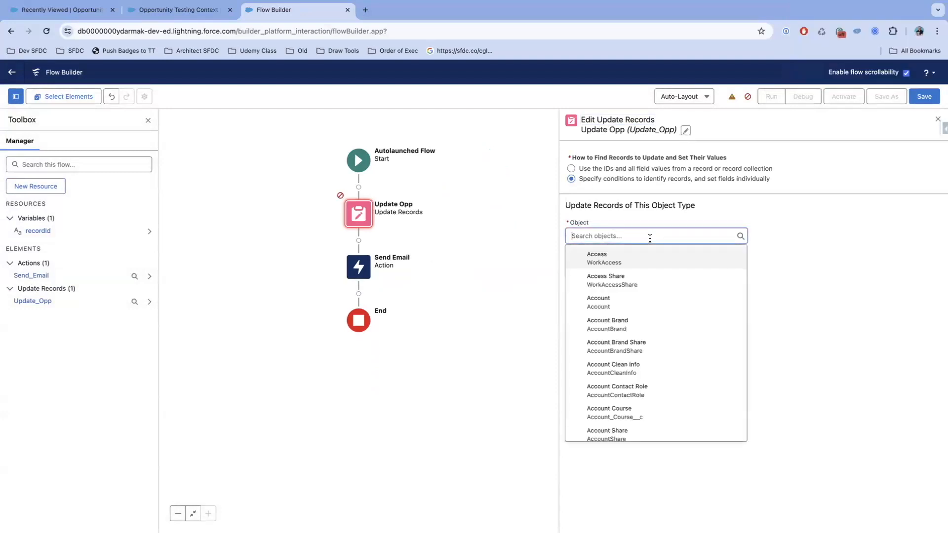
type("Opp")
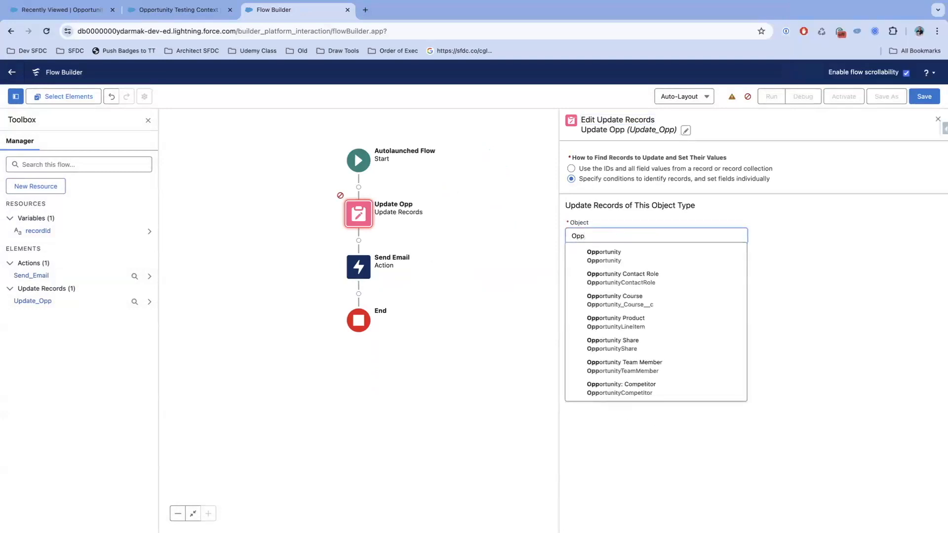
left_click(650, 256)
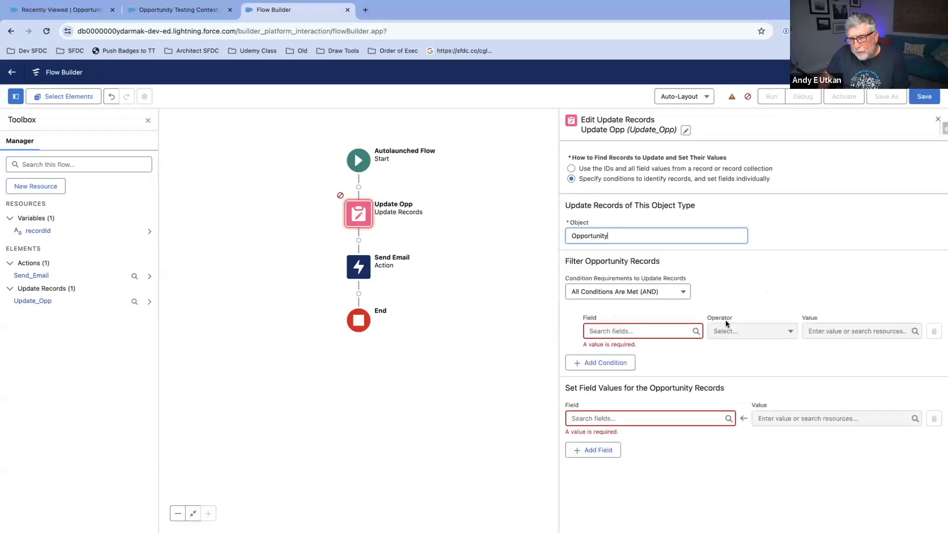
Step: Filter the Opportunity records in Update Opp with the condition Id Equals the recordId variable
left_click(628, 330)
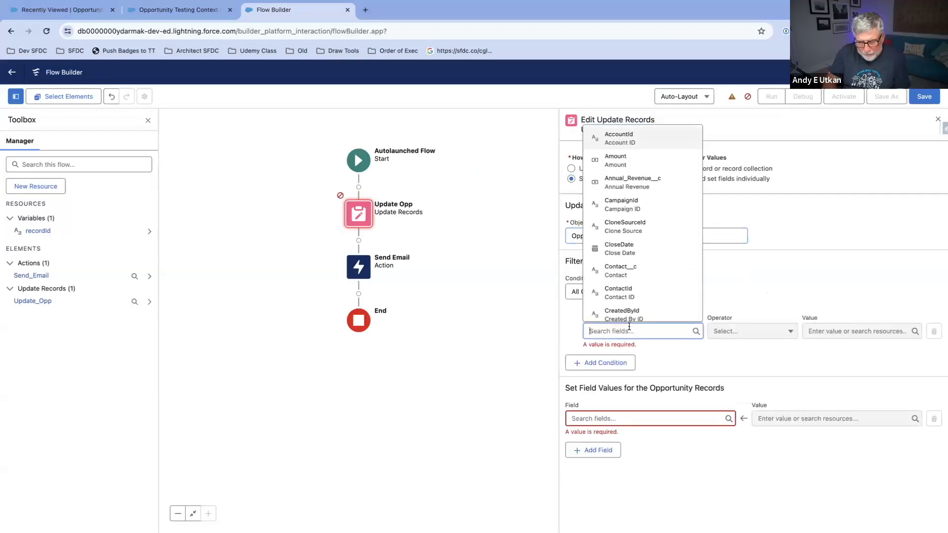
type("Id")
left_click(633, 250)
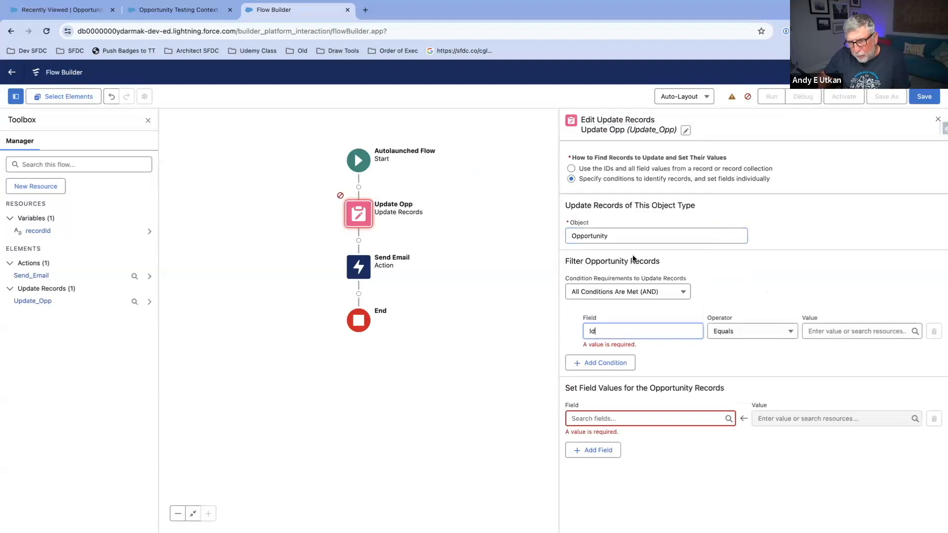
left_click(812, 331)
type("recor")
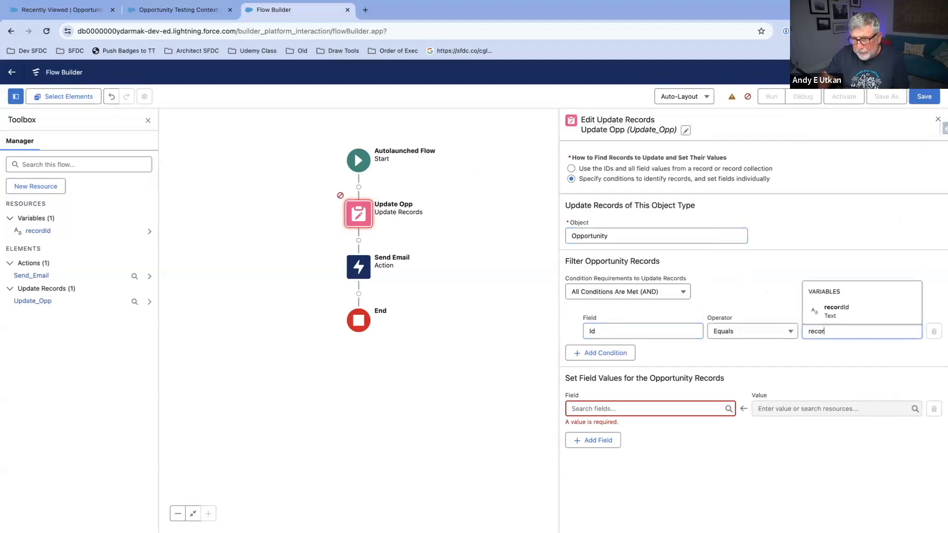
left_click(835, 319)
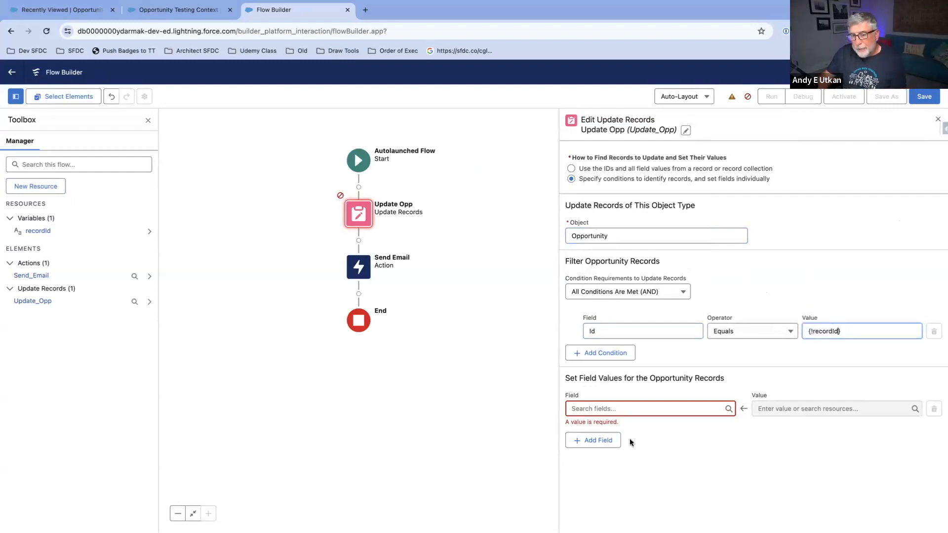
Step: Set the Description field in Update Opp to "This Opp is in Qual." and close the element's settings
left_click(632, 408)
type("des")
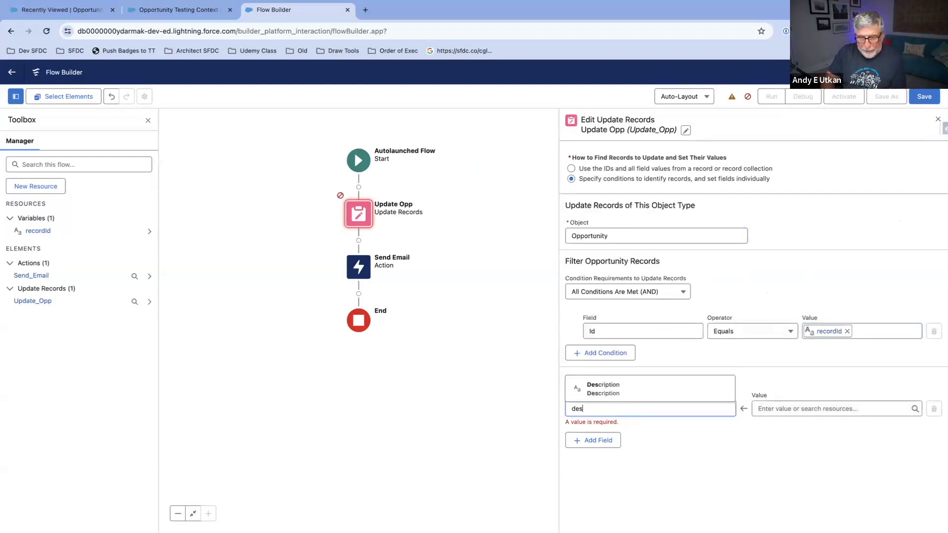
left_click(631, 395)
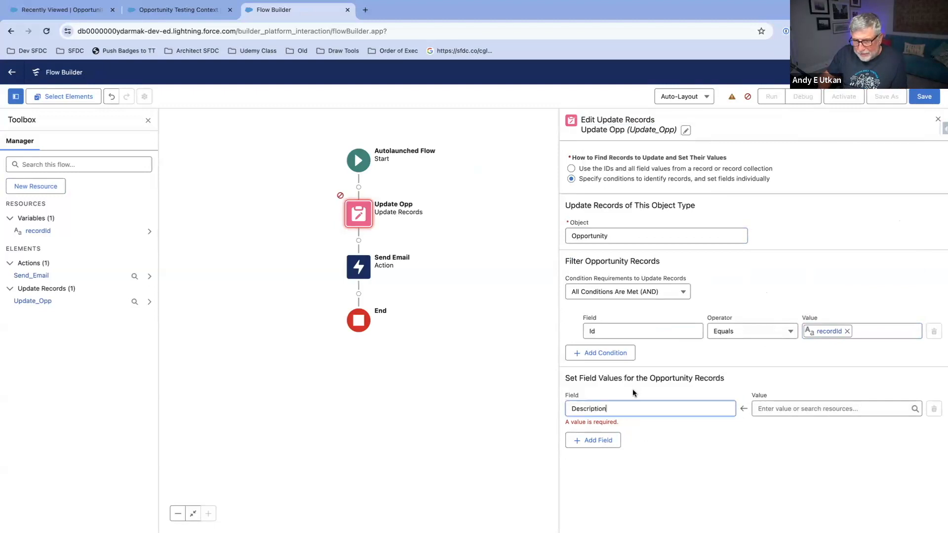
left_click(810, 410)
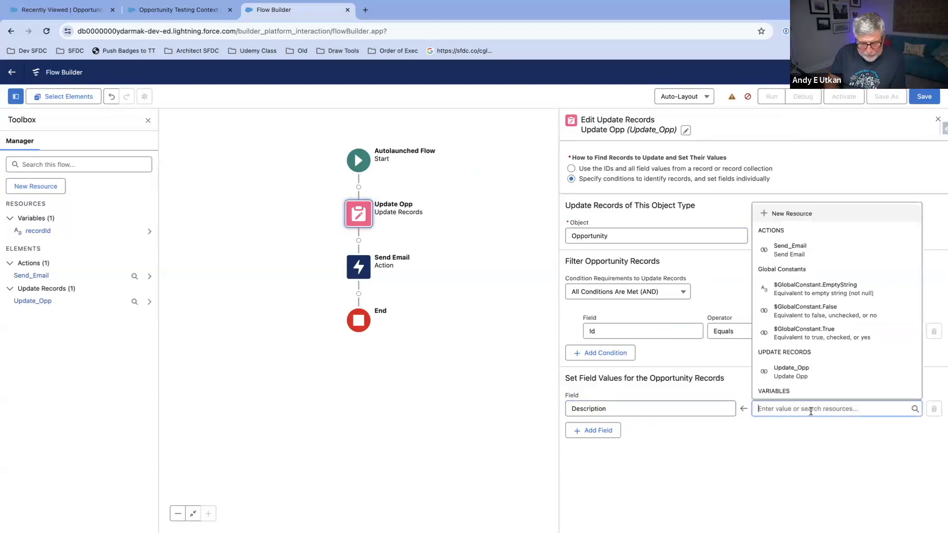
type("Test")
key("BackSpace")
key("BackSpace")
key("BackSpace")
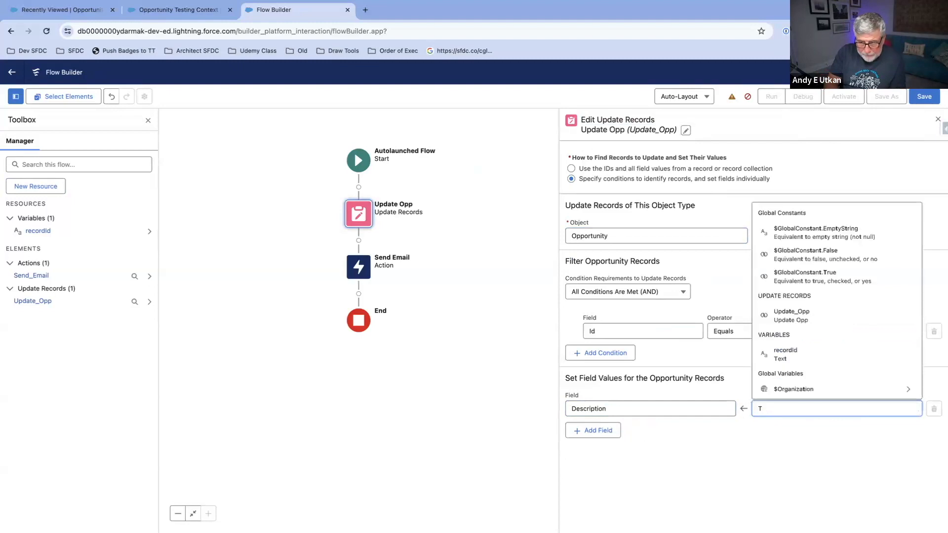
type("his Op")
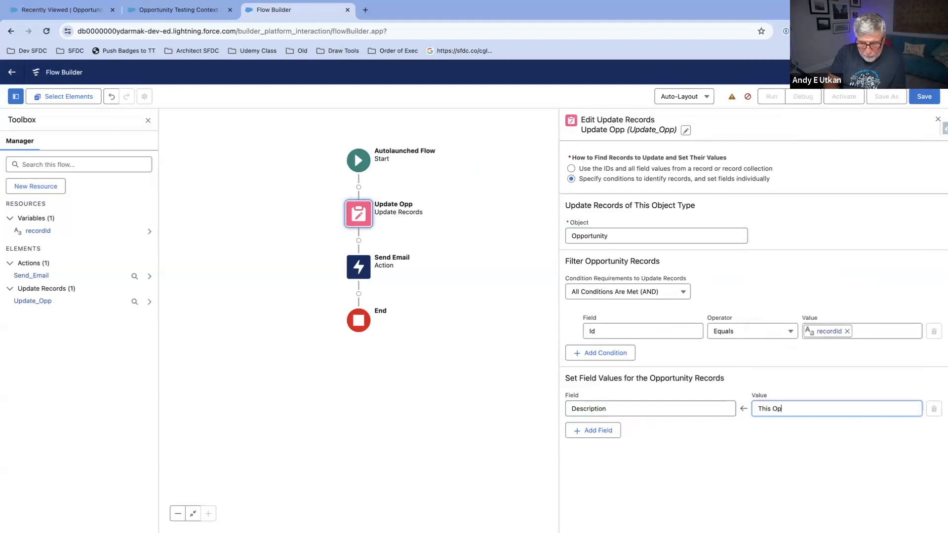
type("p is in WQ")
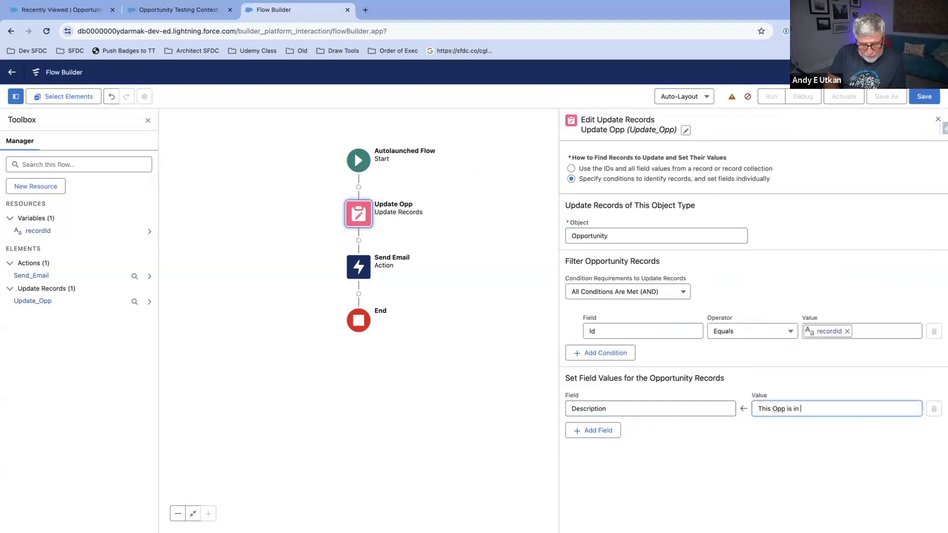
key("BackSpace")
key("BackSpace")
type("Q")
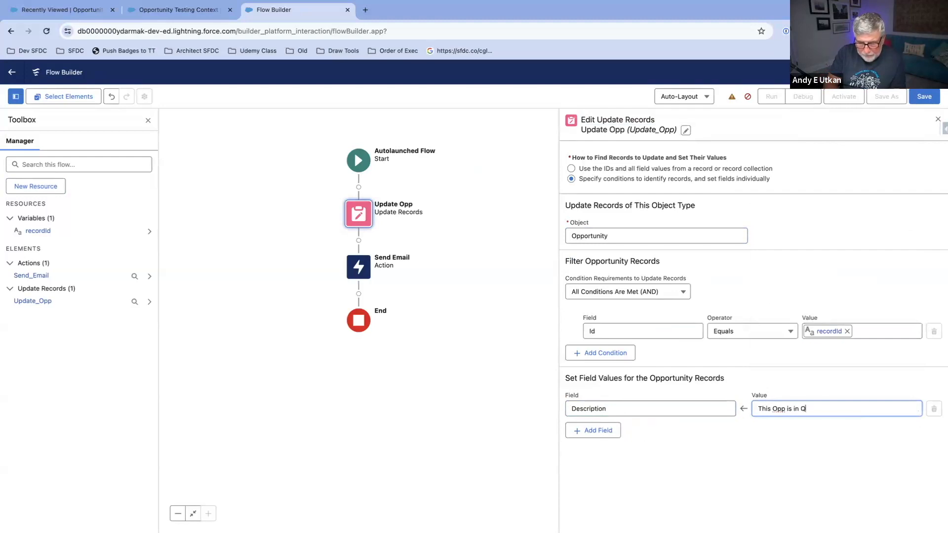
type("ual.")
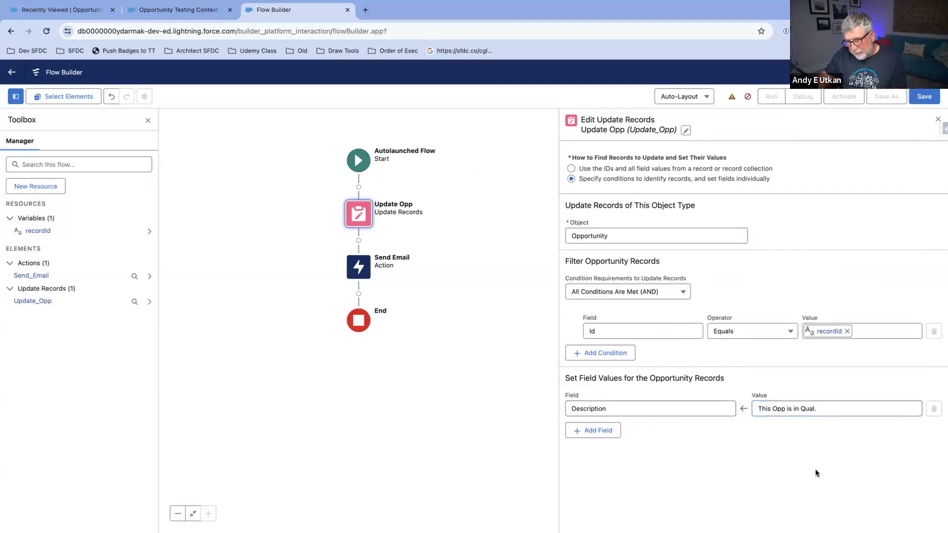
left_click(937, 122)
Step: Review the input values of the Send Email action, including its body, recipient list and subject
left_click(452, 264)
left_click(452, 264)
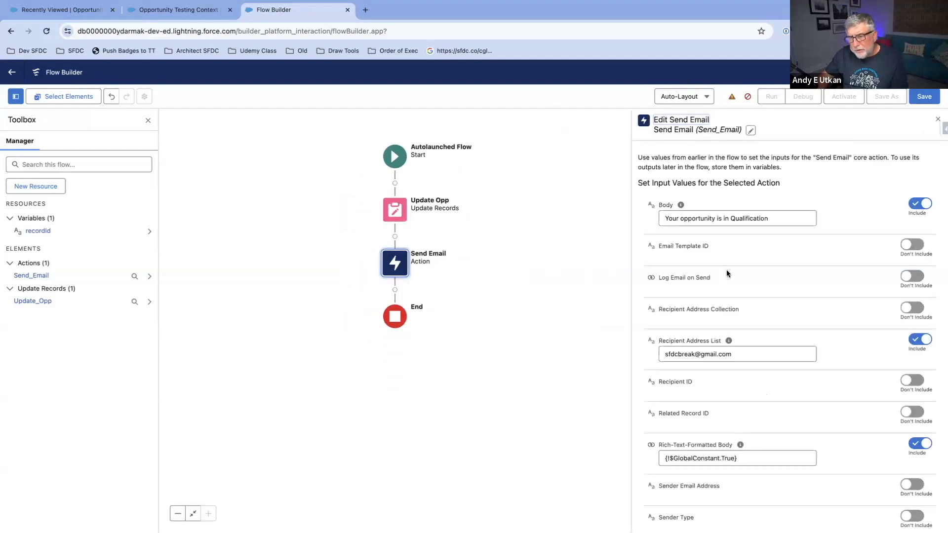
scroll(727, 268, "down", 1)
scroll(807, 255, "down", 2)
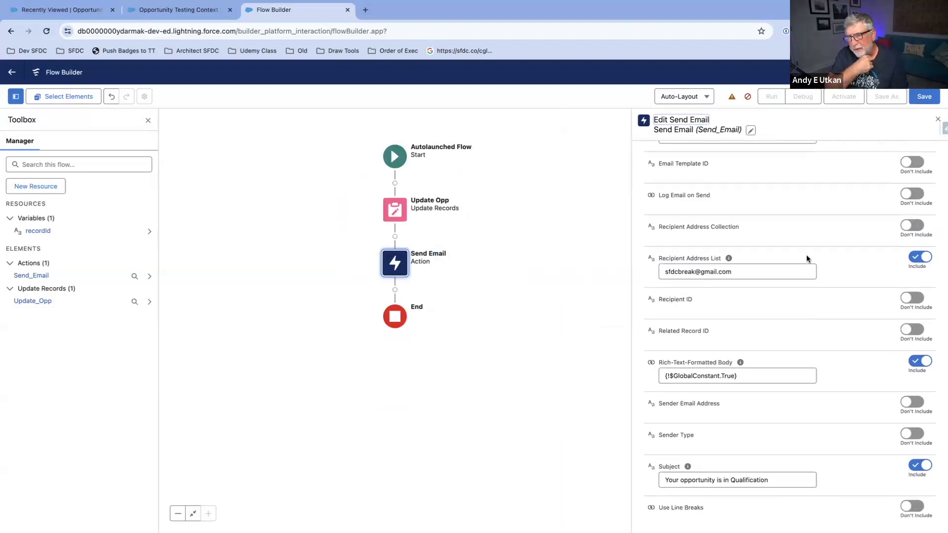
left_click(939, 122)
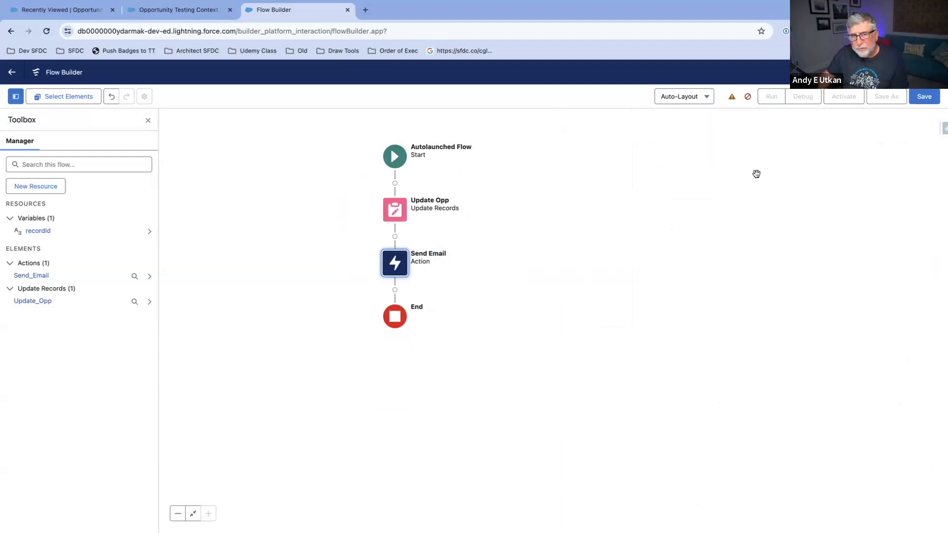
Step: Check the flow's warnings and save it with the label Opportunity - GTR - Update Description AL Flow
left_click(732, 98)
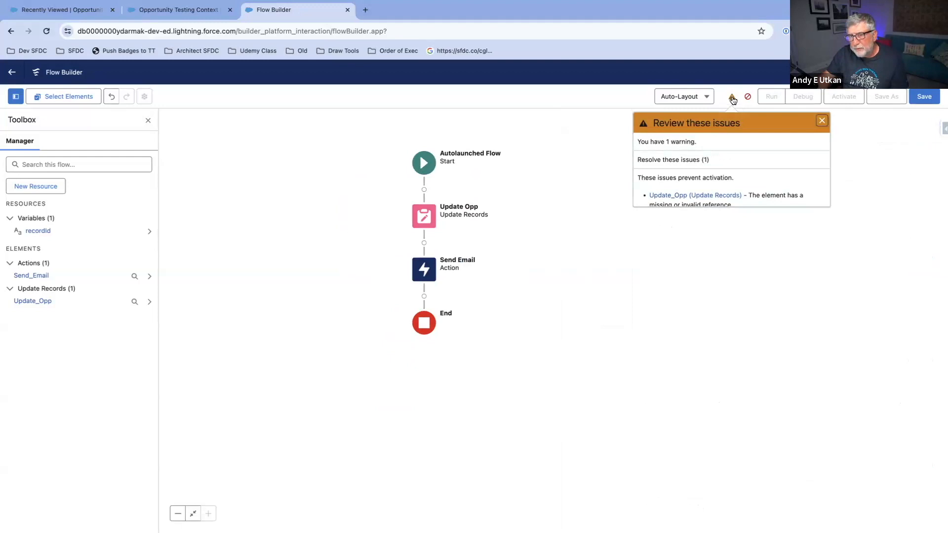
left_click(732, 98)
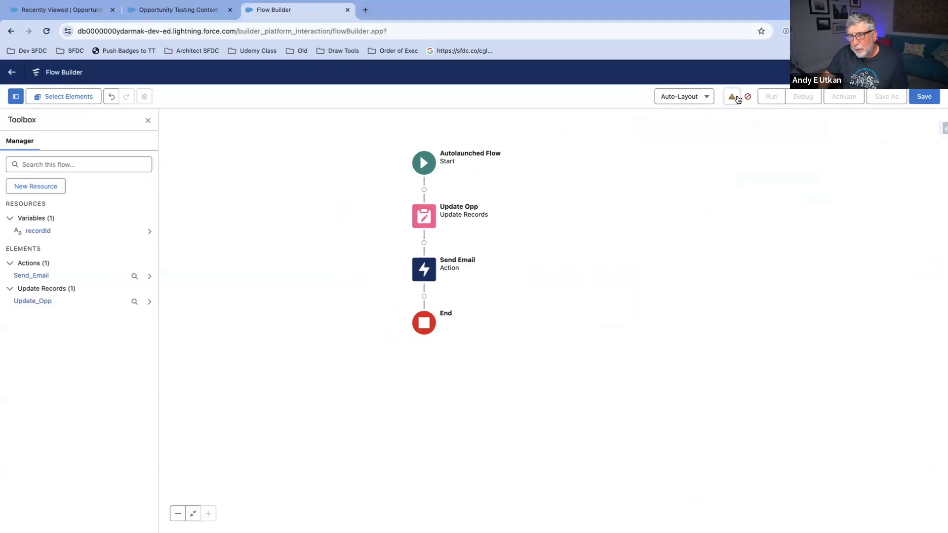
left_click(916, 98)
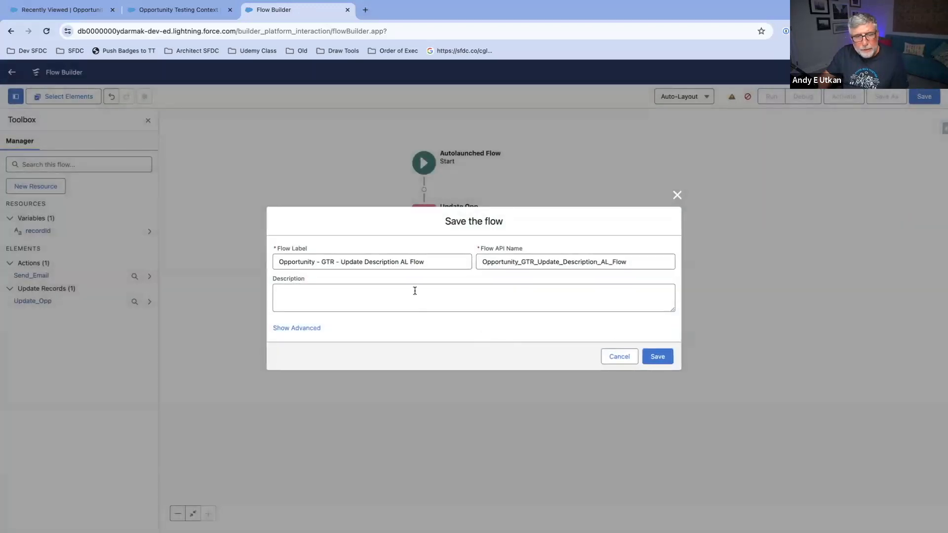
left_click(657, 357)
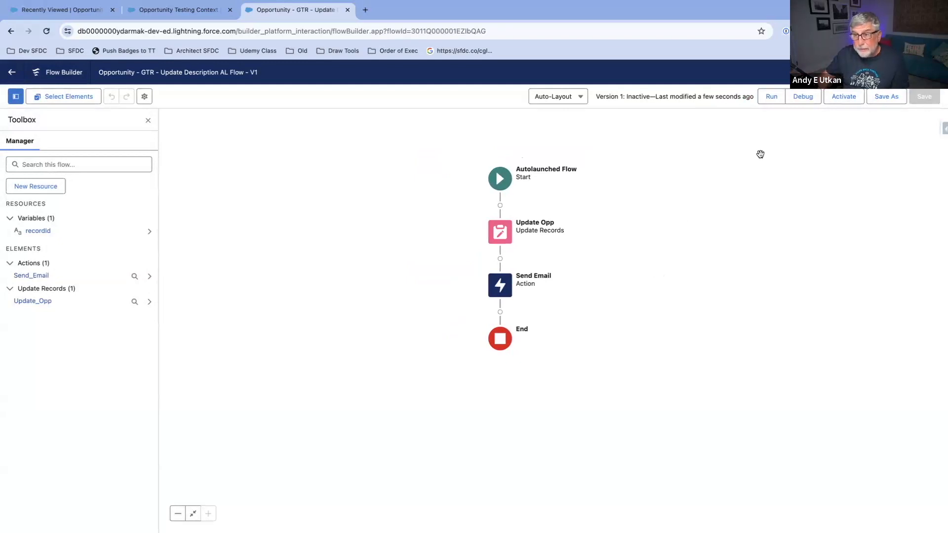
Step: Open the debug options for the flow and enable rollback mode
left_click(801, 99)
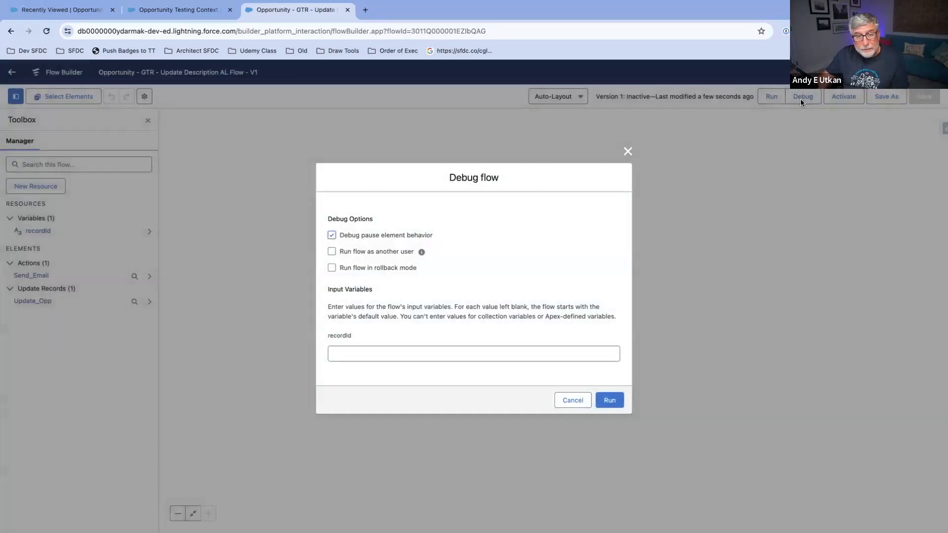
left_click(332, 269)
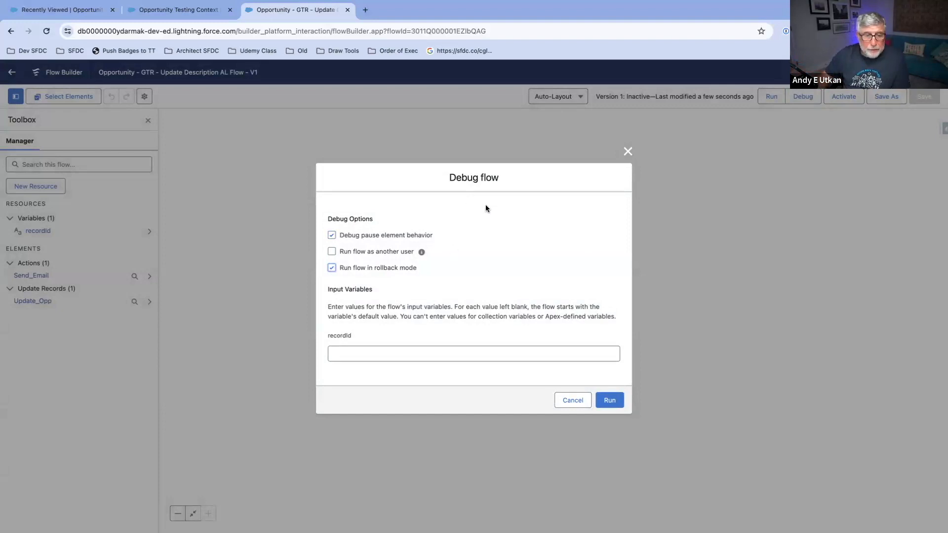
Step: Open the opportunity Express Logistics Portable Truck Generators CFC7 and copy its record ID from the page URL
left_click(176, 10)
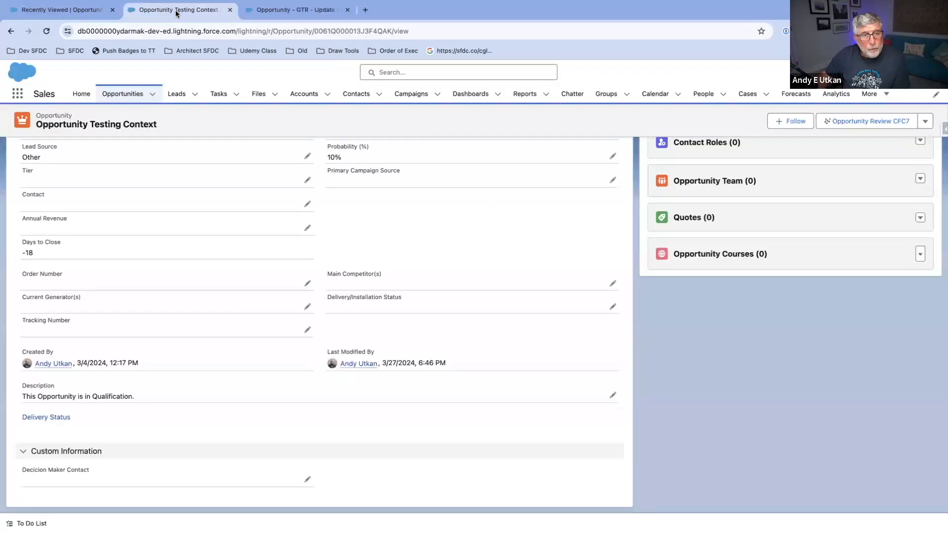
scroll(212, 209, "up", 6)
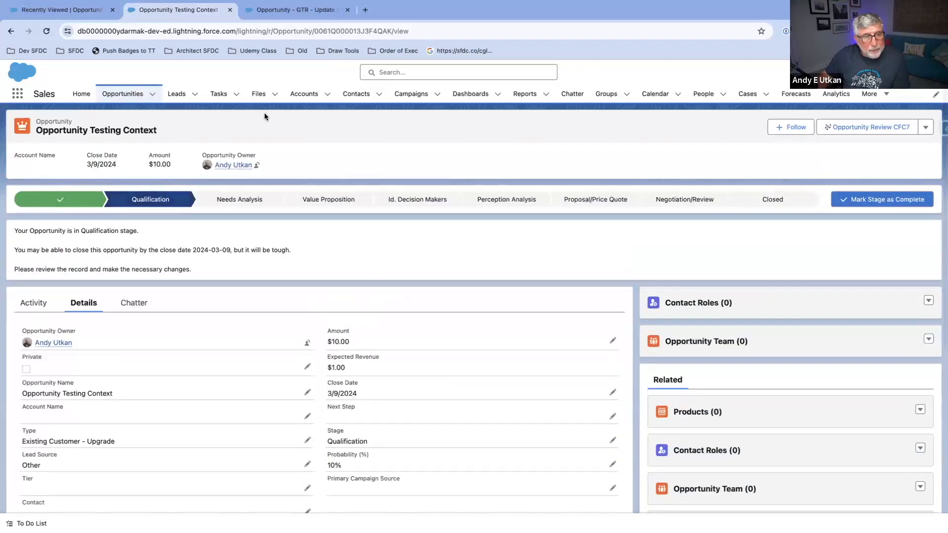
left_click(123, 94)
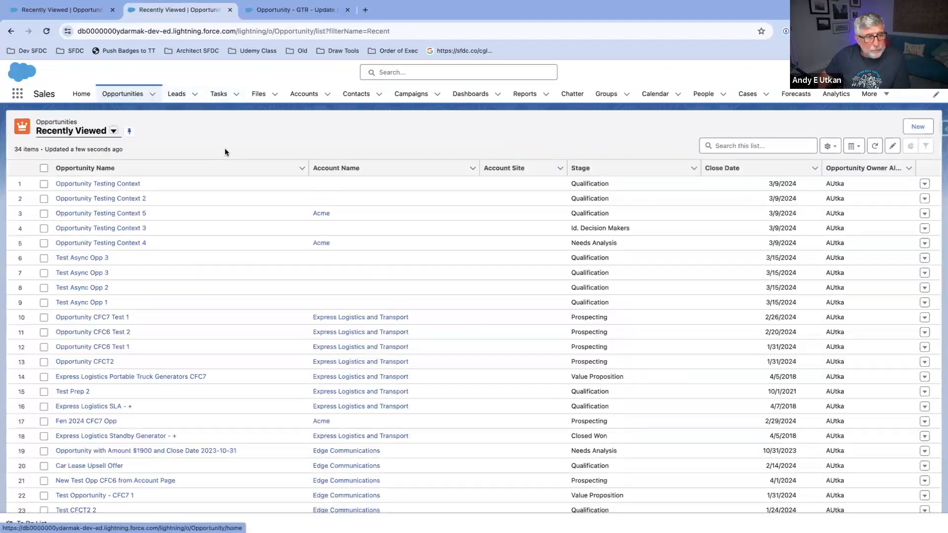
left_click(147, 378)
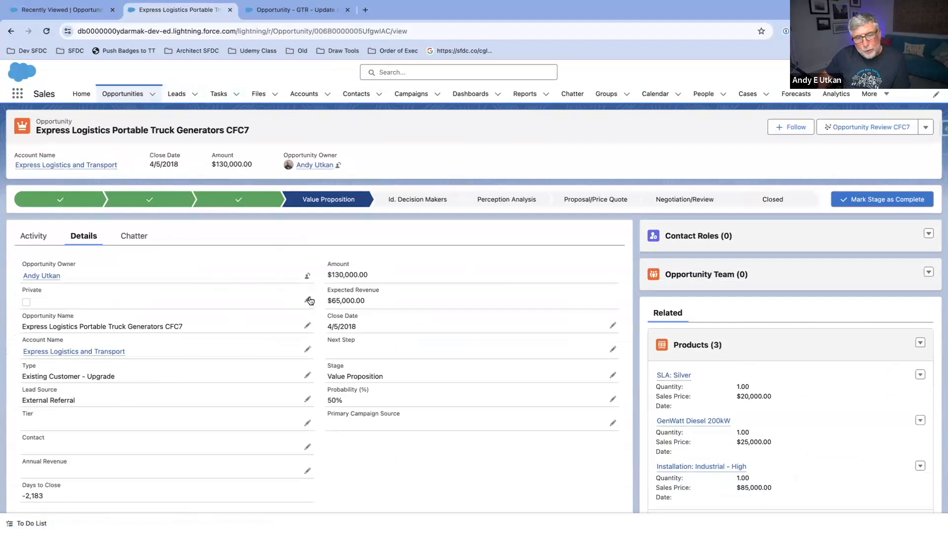
left_click(365, 31)
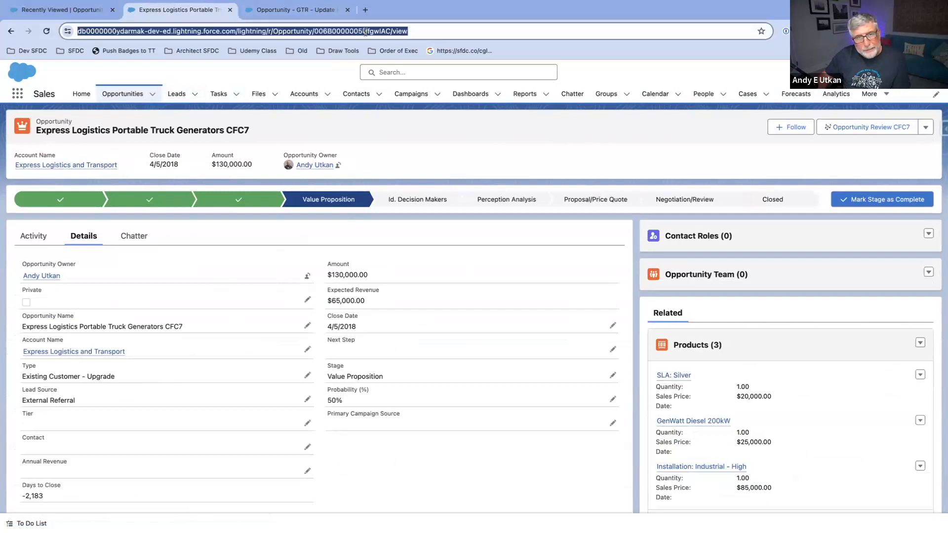
double_click(366, 32)
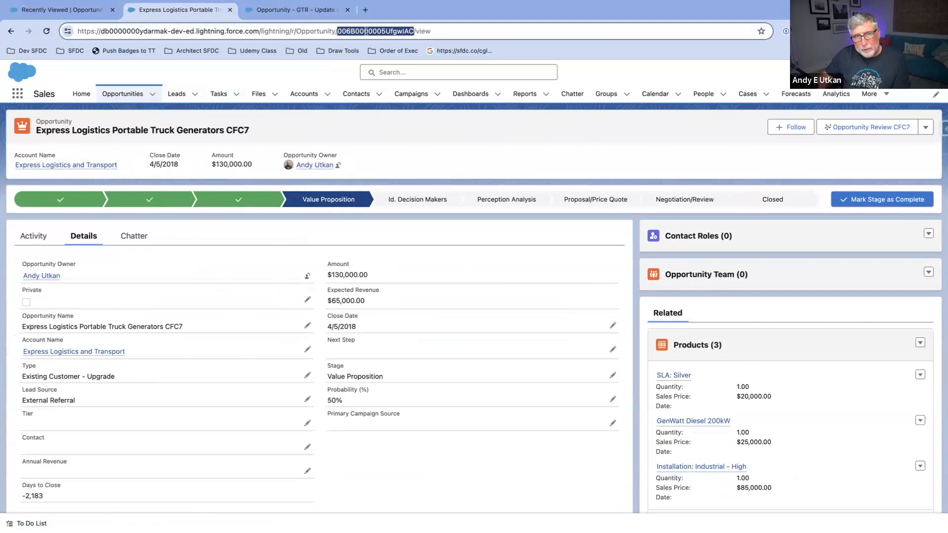
right_click(365, 31)
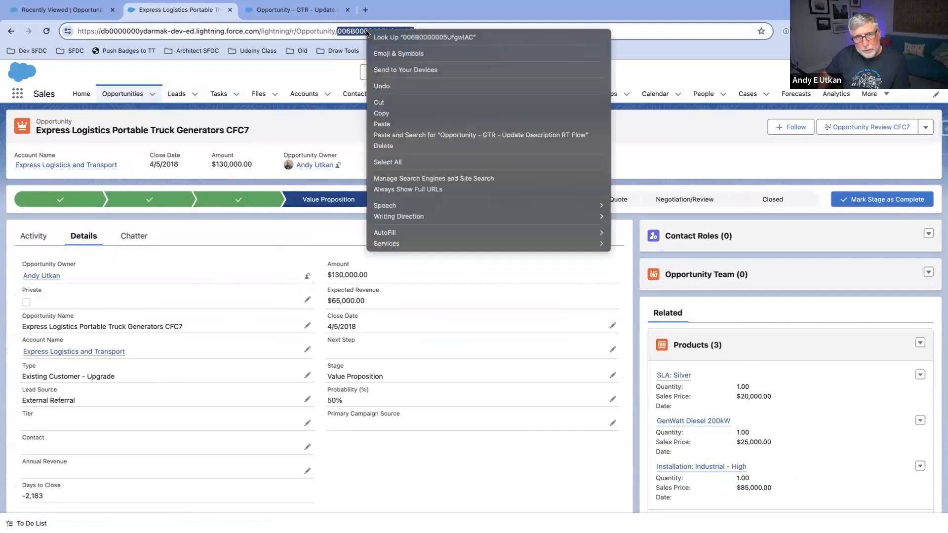
left_click(428, 113)
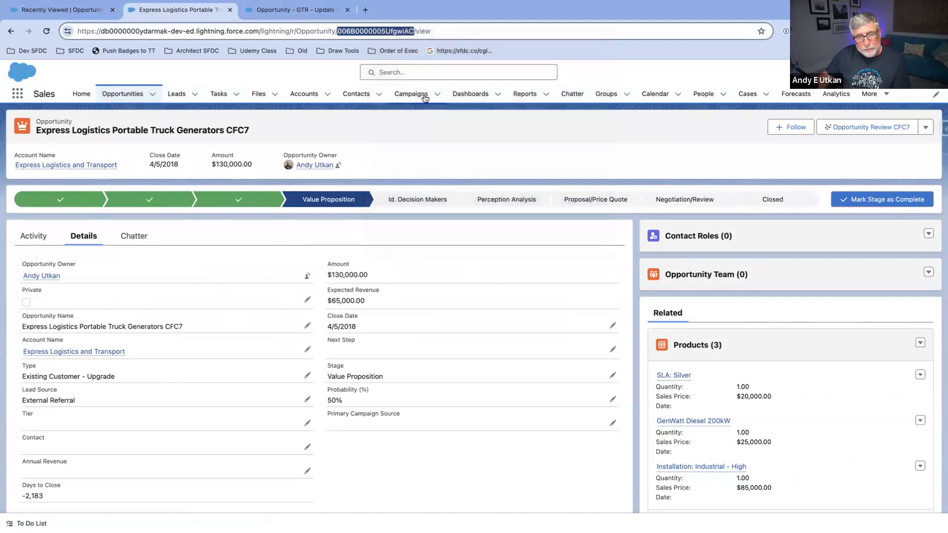
Step: Enter the copied opportunity record ID as the flow's recordId input and run the debug
left_click(304, 10)
left_click(475, 349)
right_click(475, 349)
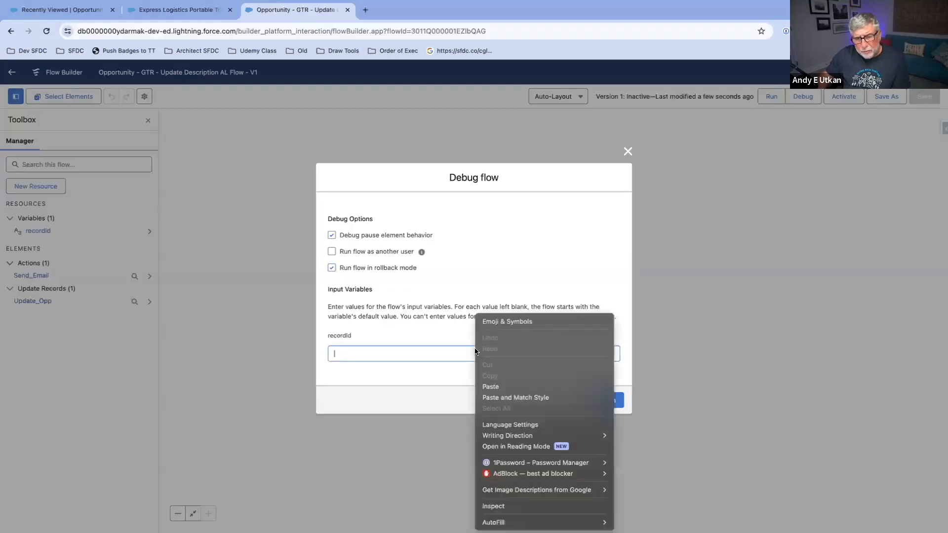
left_click(504, 381)
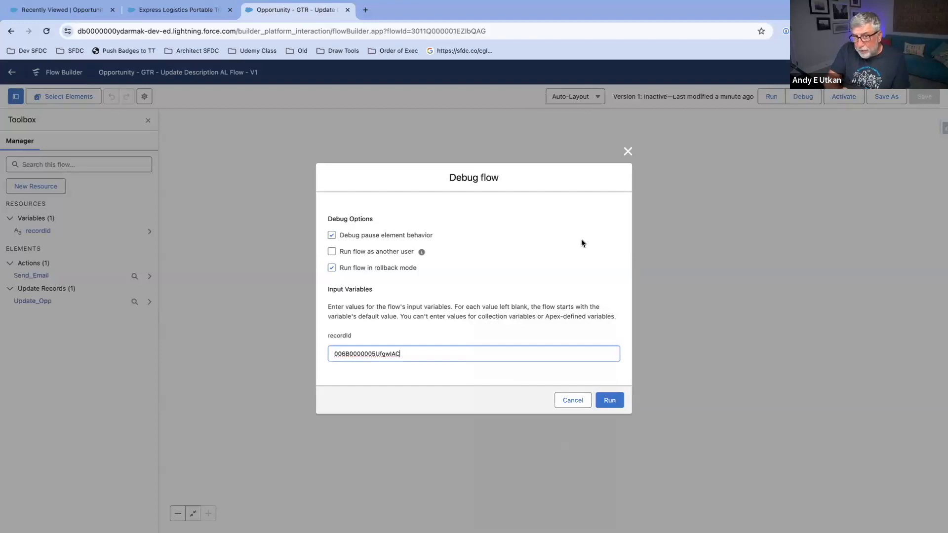
left_click(609, 400)
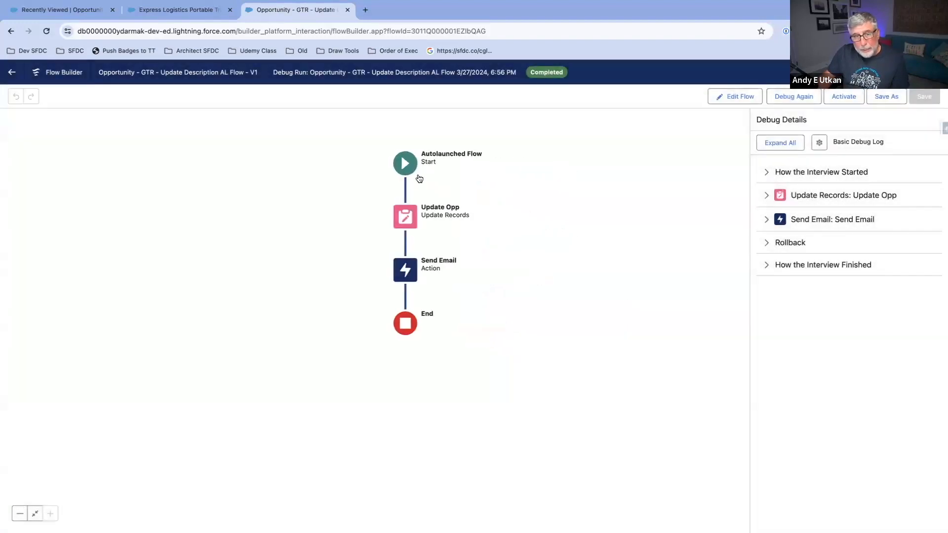
Step: Examine the debug details for the interview start, the Update Opp element and the Send Email action
left_click(785, 171)
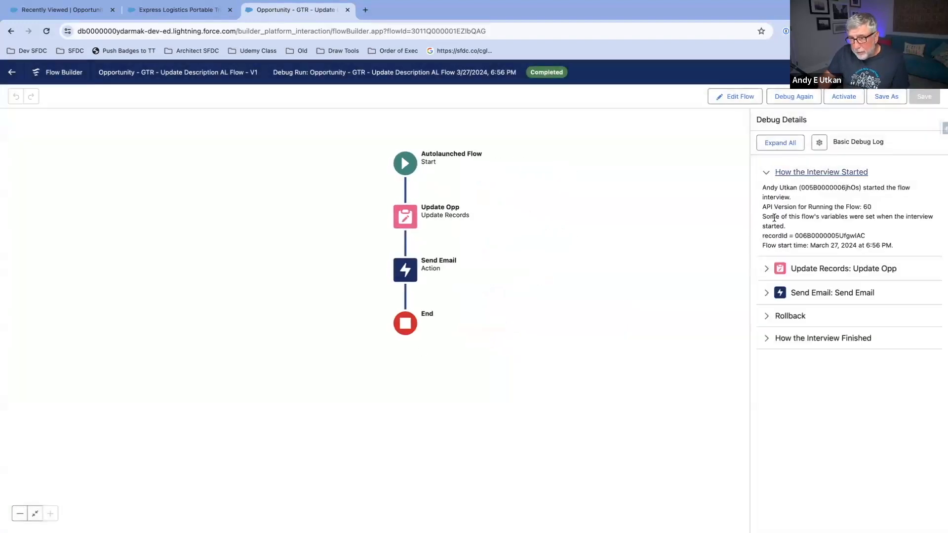
left_click(780, 269)
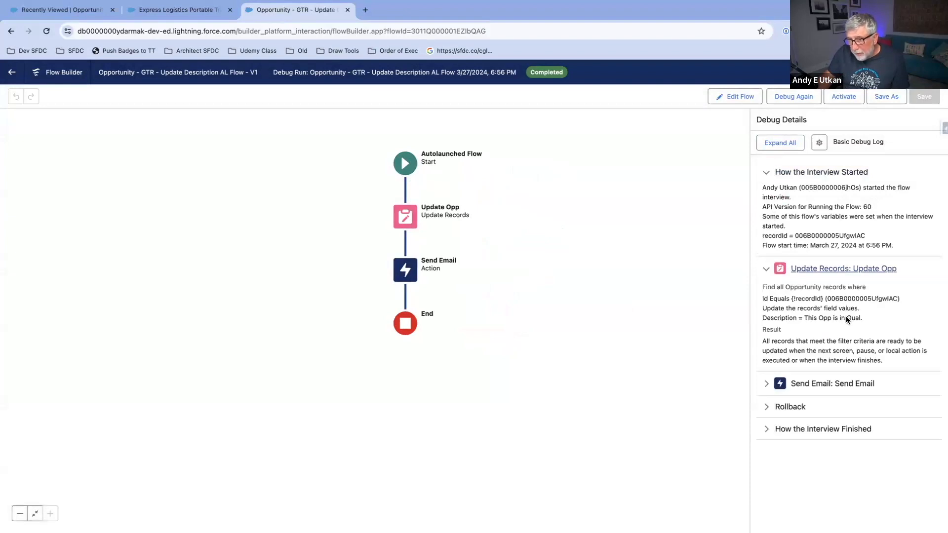
left_click(767, 390)
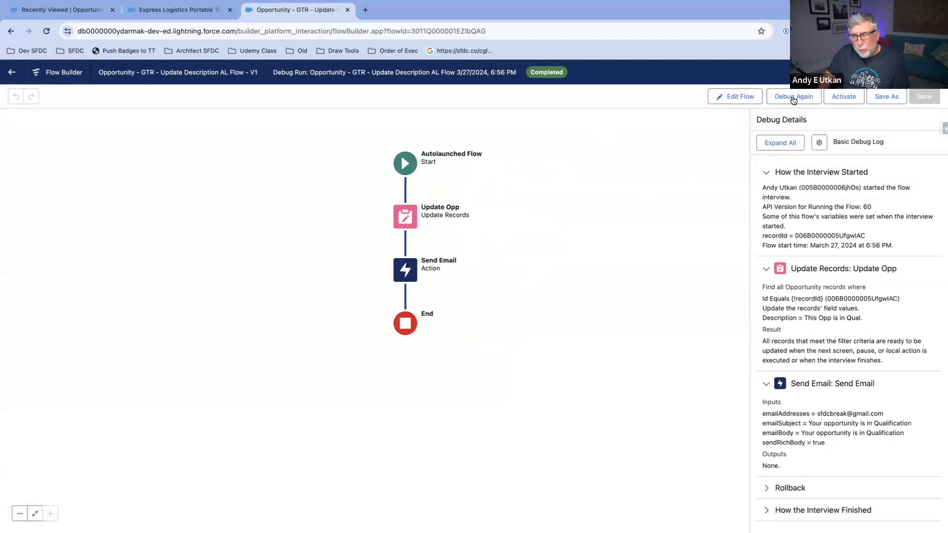
Step: Reload the Express Logistics Portable Truck Generators CFC7 opportunity and check its Description field
left_click(188, 9)
key("Return")
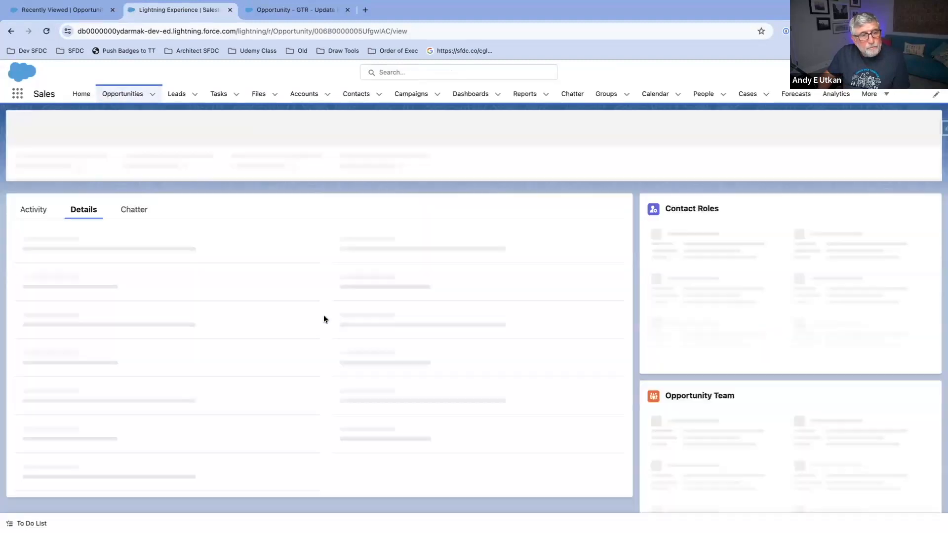
scroll(322, 315, "down", 5)
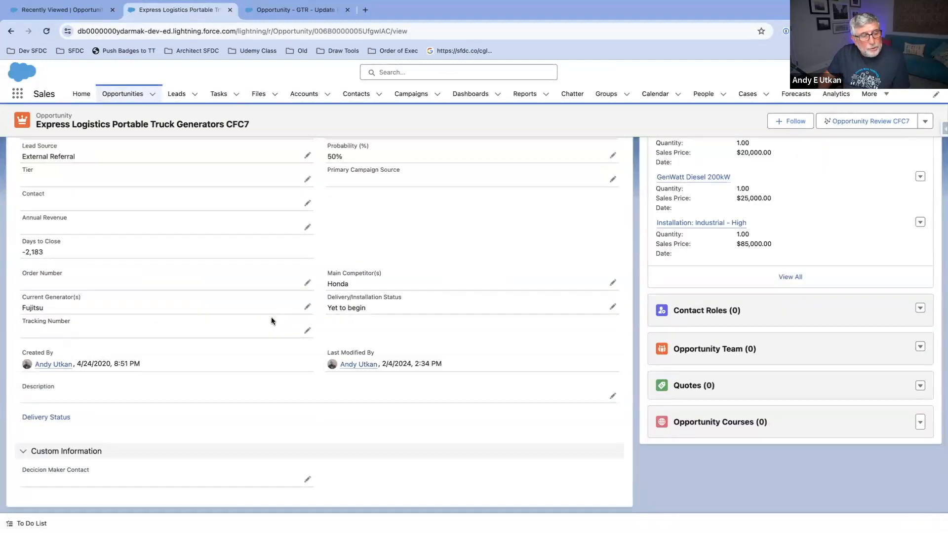
Step: Debug the autolaunched flow again for the same recordId with rollback mode turned off
left_click(300, 14)
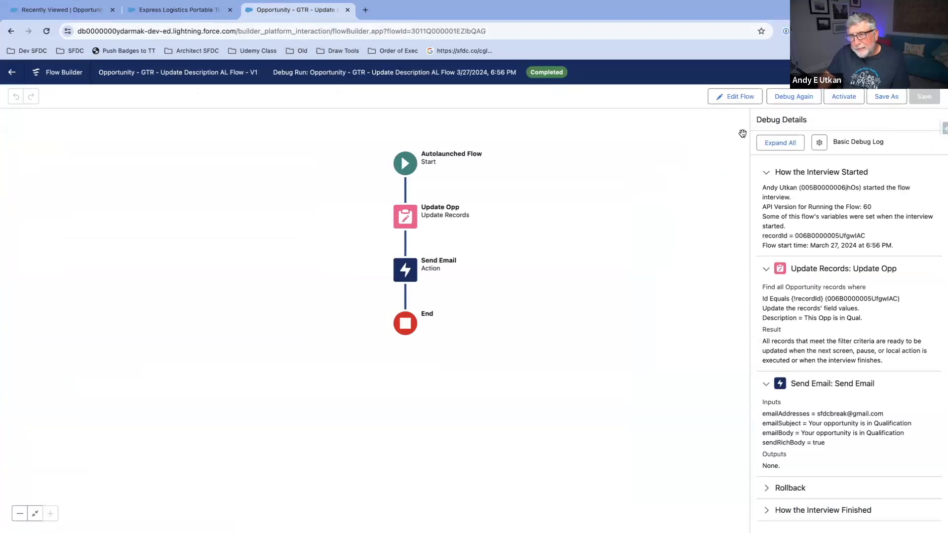
left_click(791, 97)
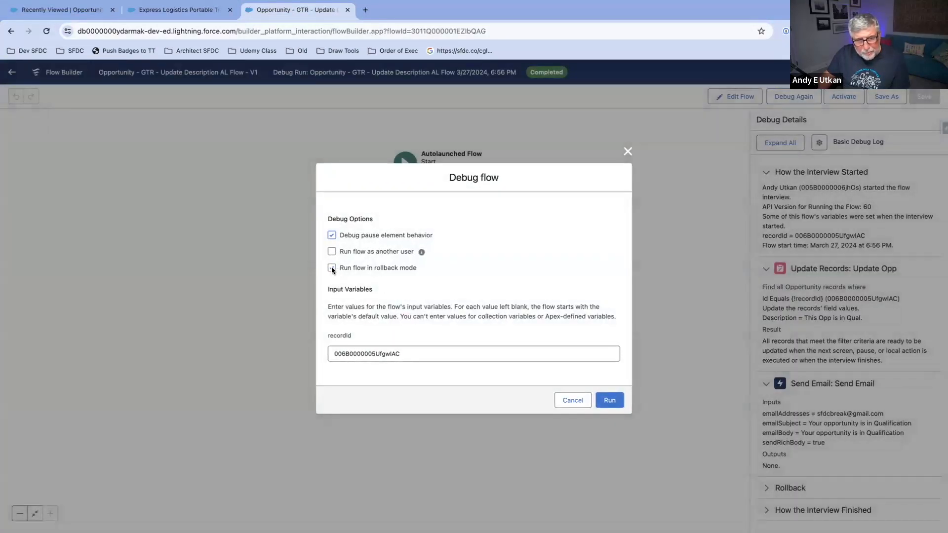
left_click(611, 398)
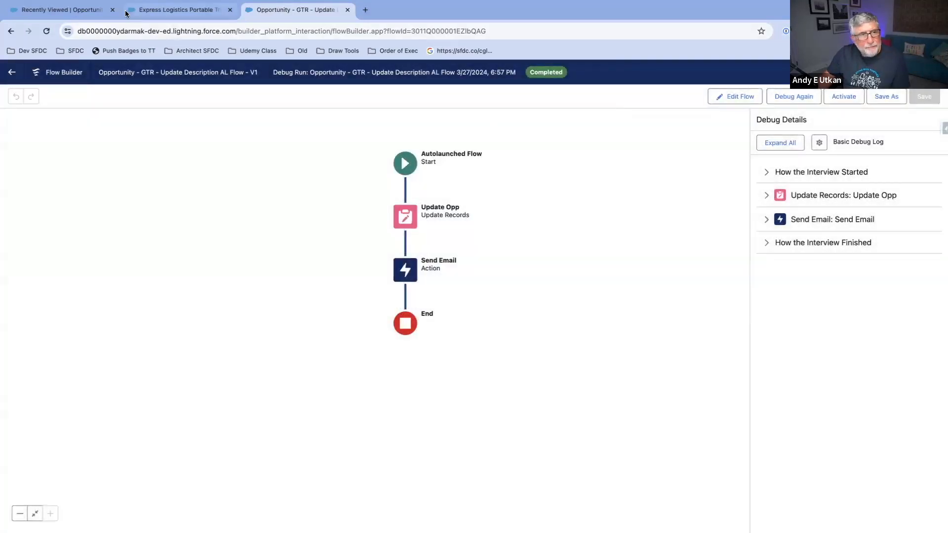
Step: Reload the Express Logistics Portable Truck Generators CFC7 opportunity to check its Description, and check the flow's e-mail in Gmail
left_click(173, 10)
left_click(46, 31)
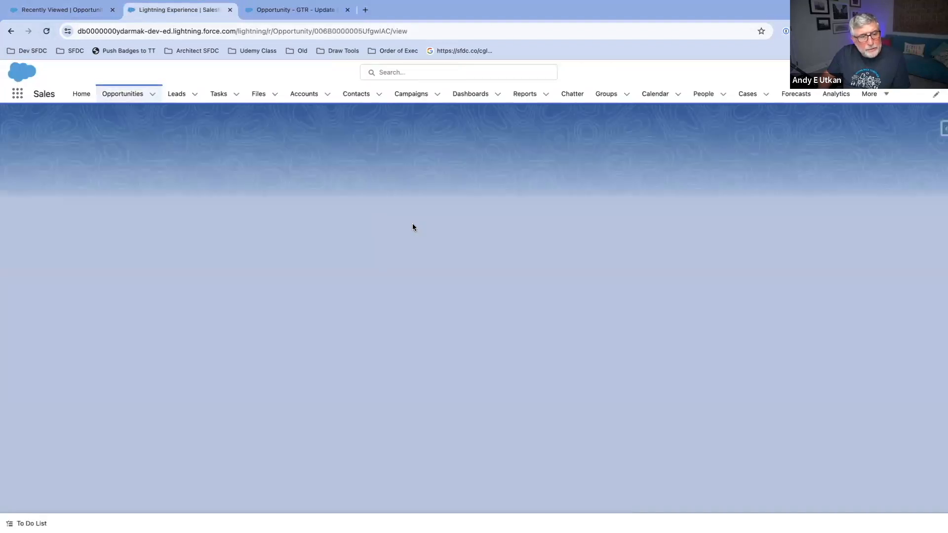
scroll(283, 250, "down", 5)
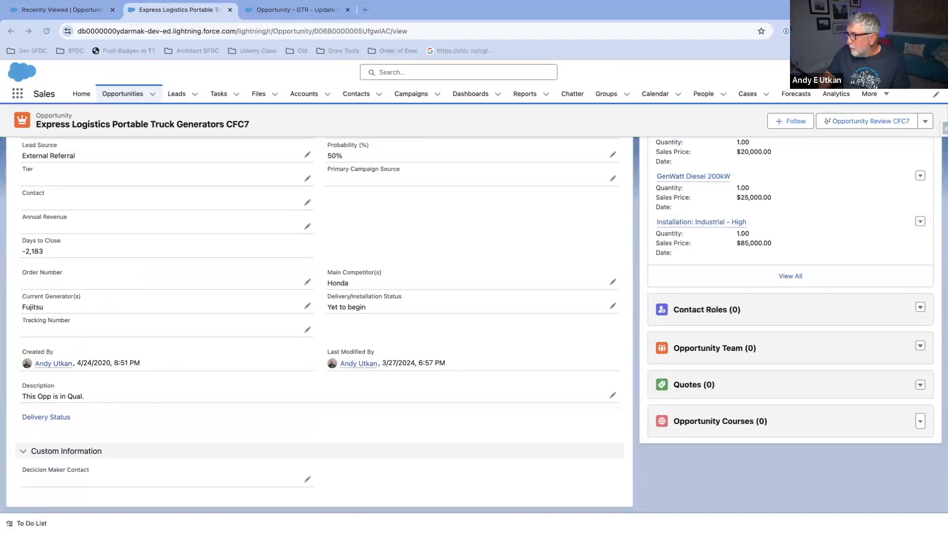
left_click_drag(947, 45, 346, 48)
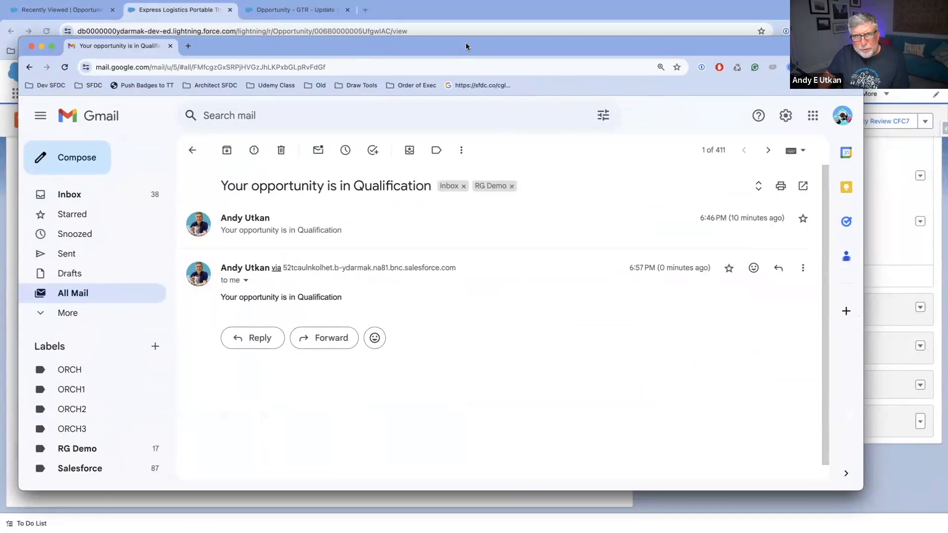
left_click_drag(484, 49, 947, 49)
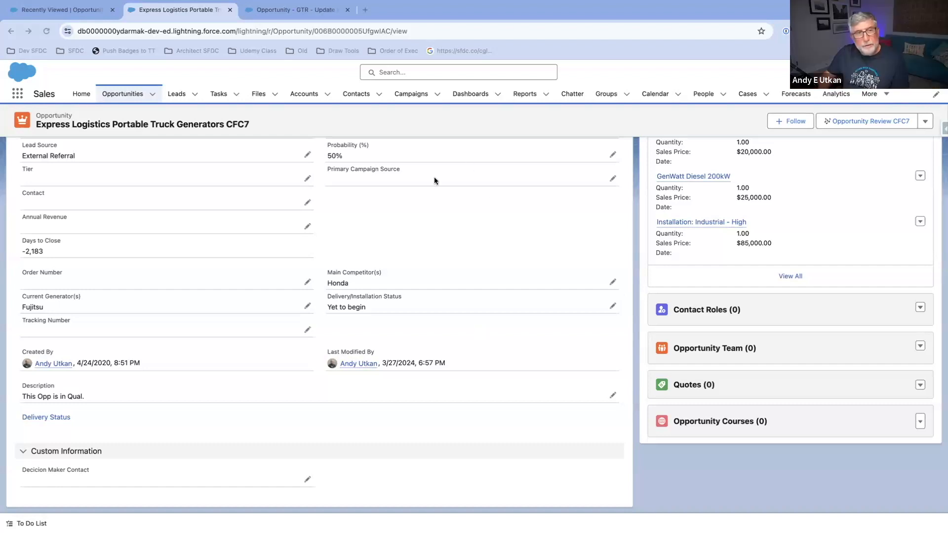
Step: Examine the new run's debug details for the interview start, Update Opp, Send Email and the interview finish
left_click(287, 13)
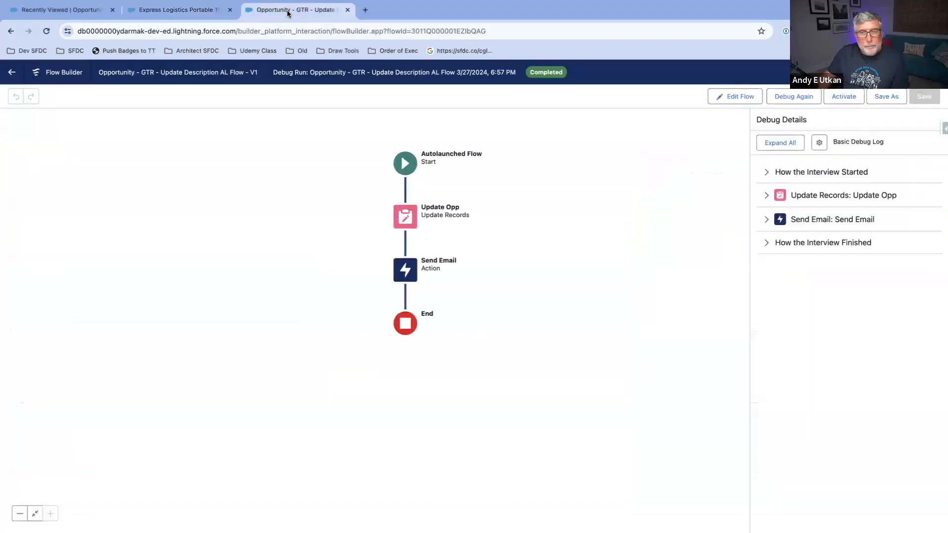
left_click(767, 173)
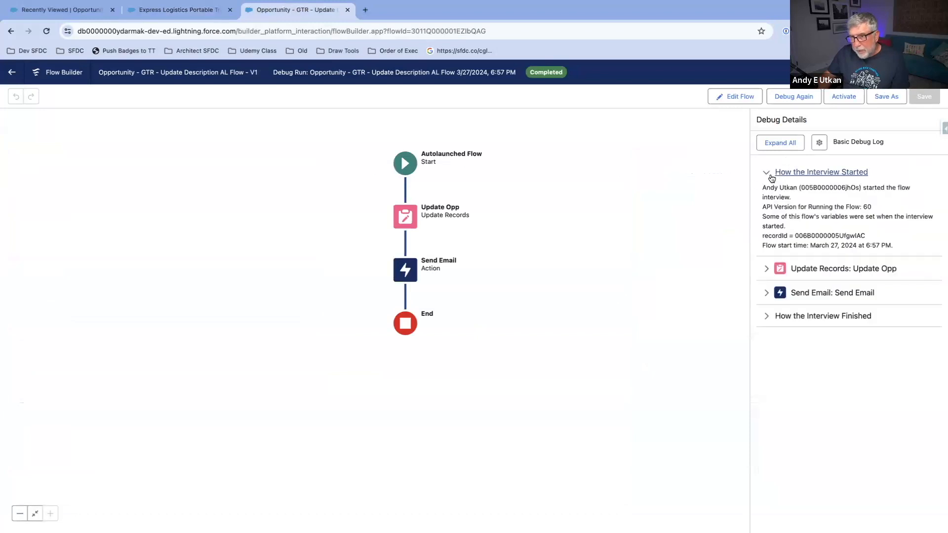
left_click(772, 272)
left_click(767, 384)
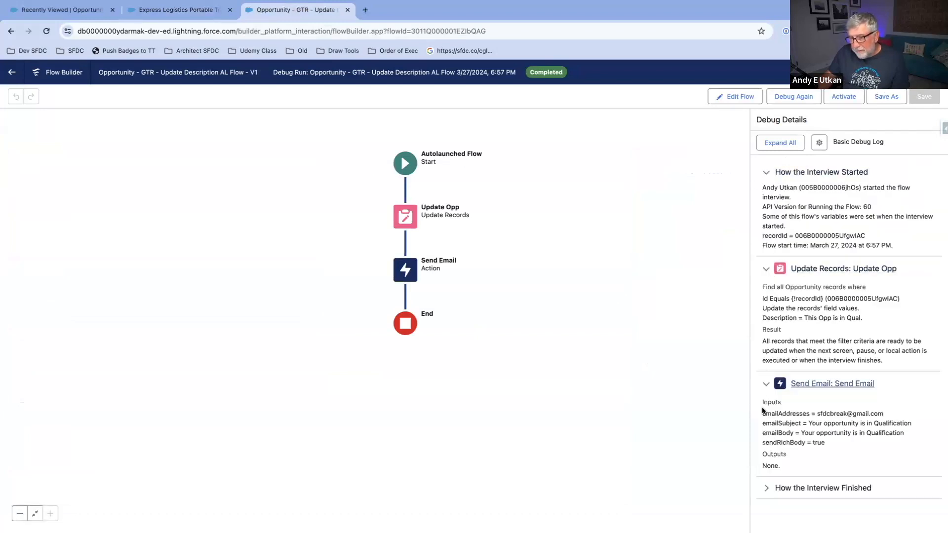
left_click(766, 487)
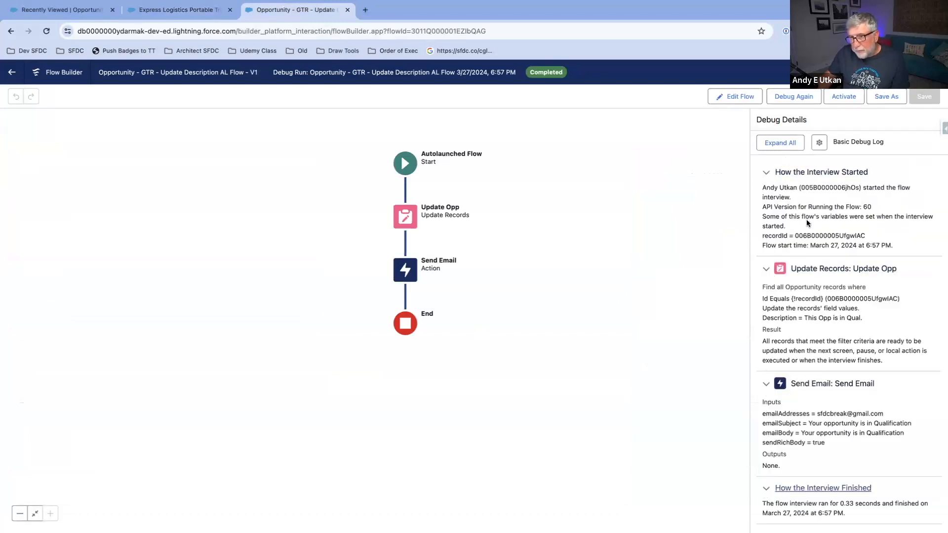
Step: Turn on API names, governor limit consumption and transaction boundaries in the debug details
left_click(819, 143)
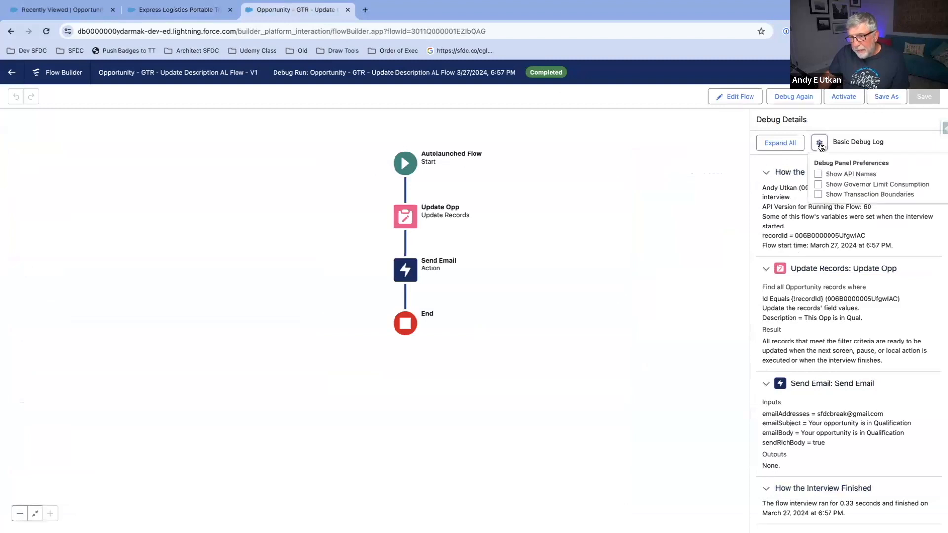
left_click(818, 174)
left_click(818, 185)
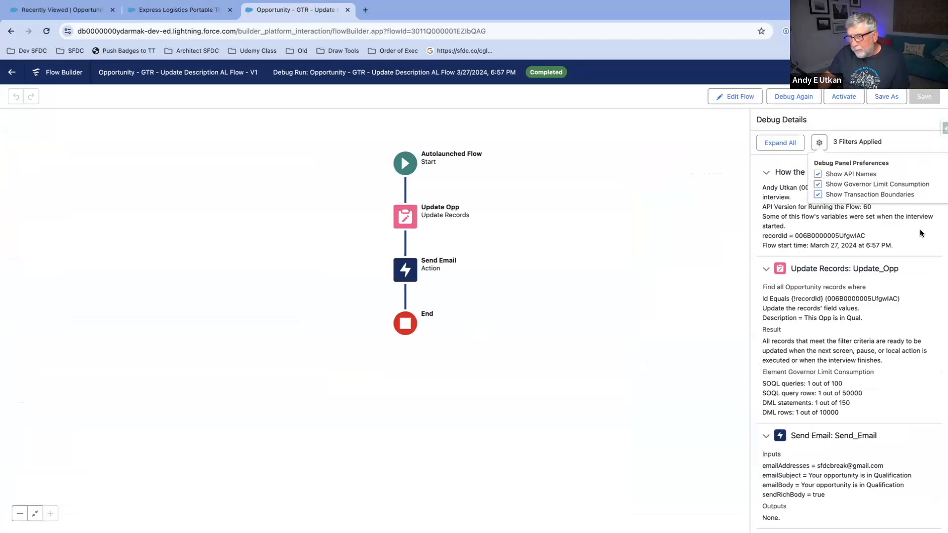
left_click(770, 172)
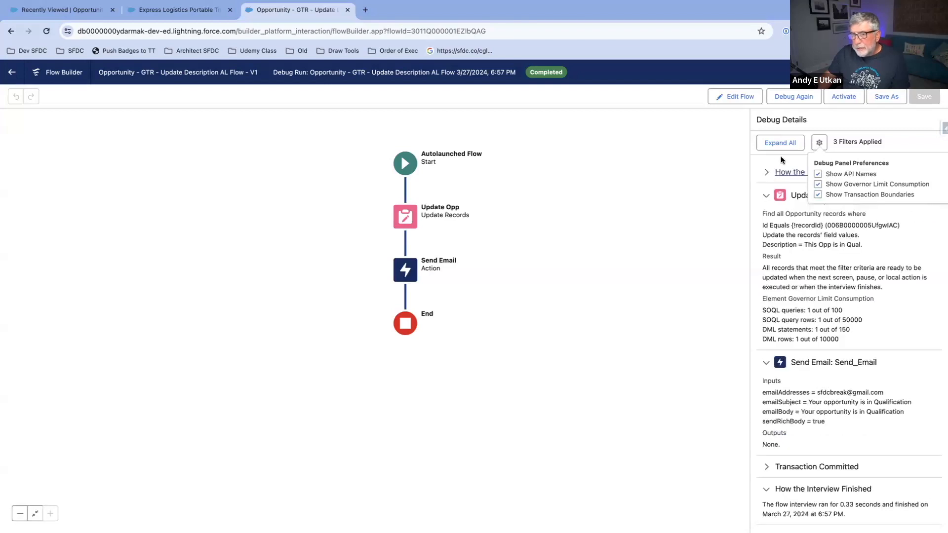
left_click(770, 173)
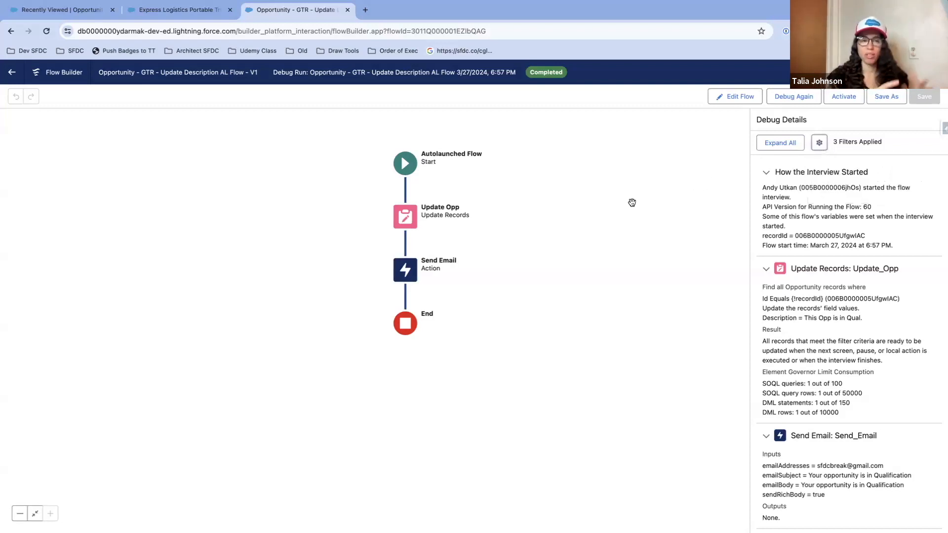
left_click_drag(631, 202, 625, 204)
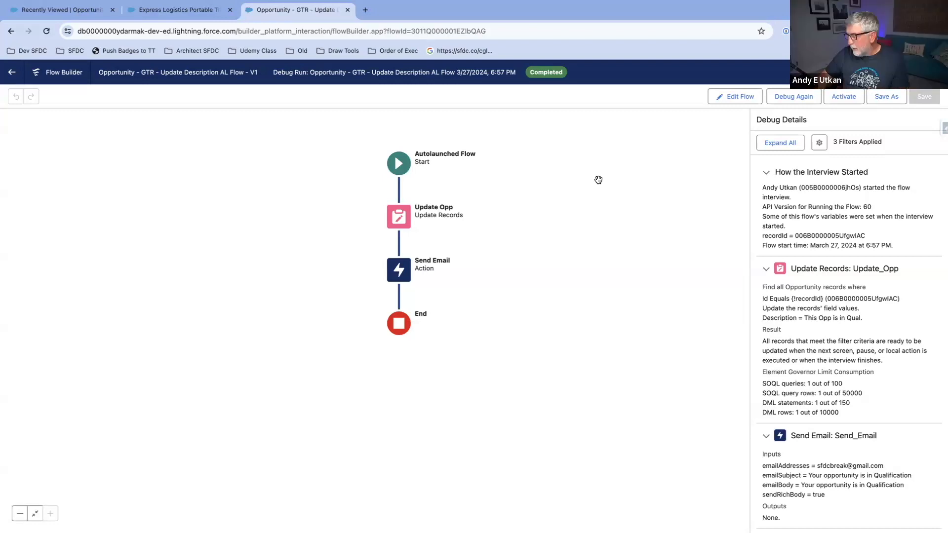
left_click_drag(530, 183, 539, 184)
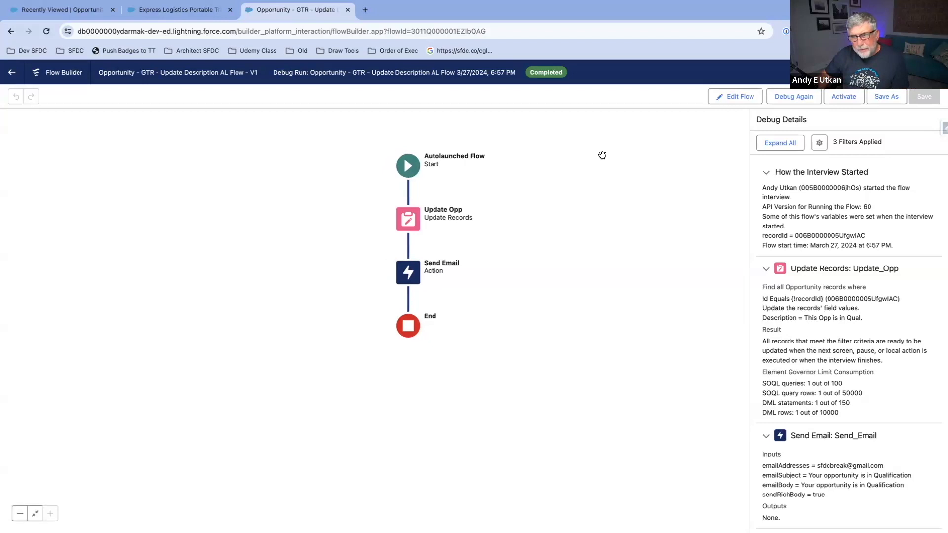
Step: Return the autolaunched flow to editing and look at its Save As options without saving
left_click(748, 98)
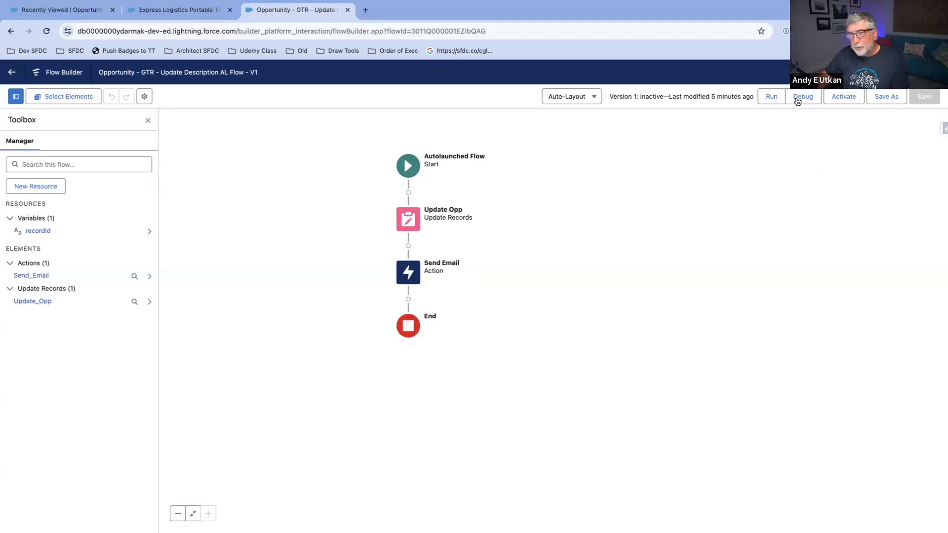
left_click_drag(652, 170, 700, 175)
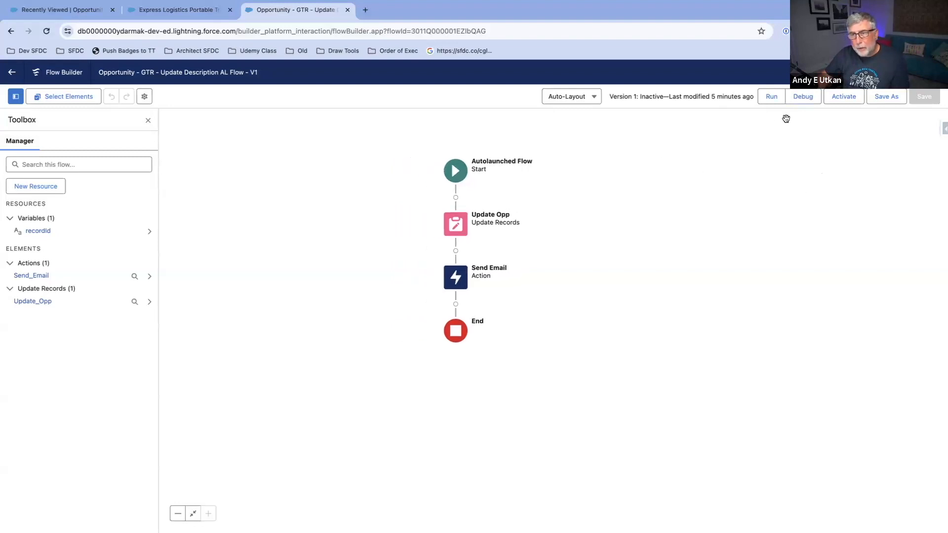
left_click(882, 97)
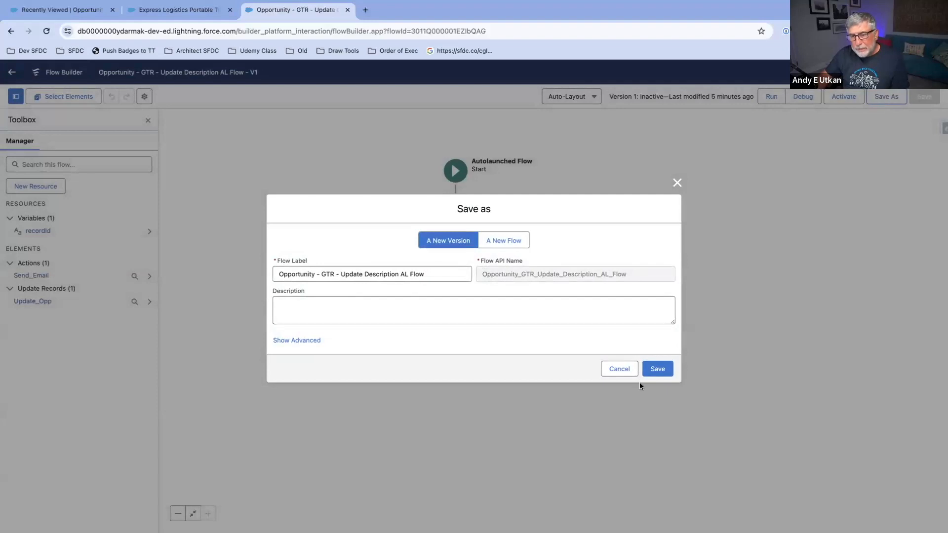
left_click(622, 374)
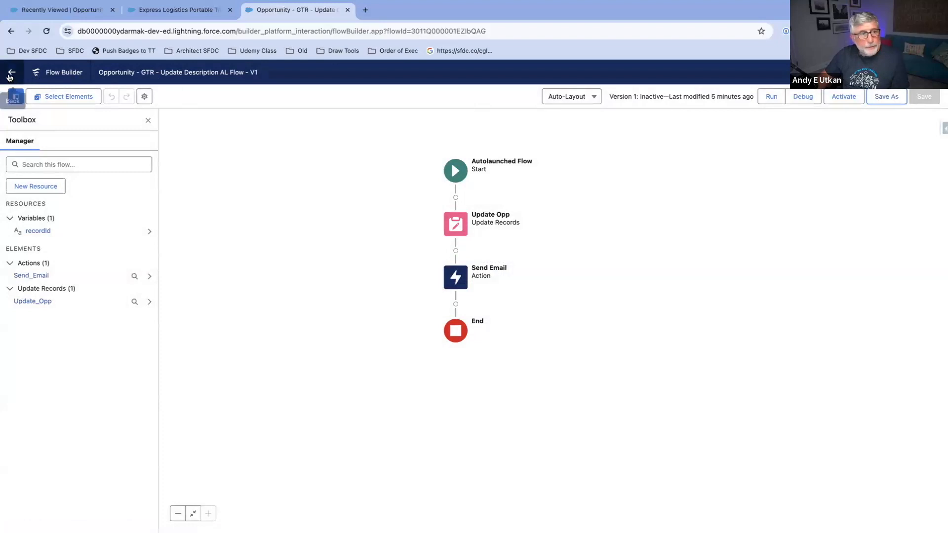
Step: Go back to the list of all flows and open Opportunity - GTR - Update Description RT Flow
left_click(10, 74)
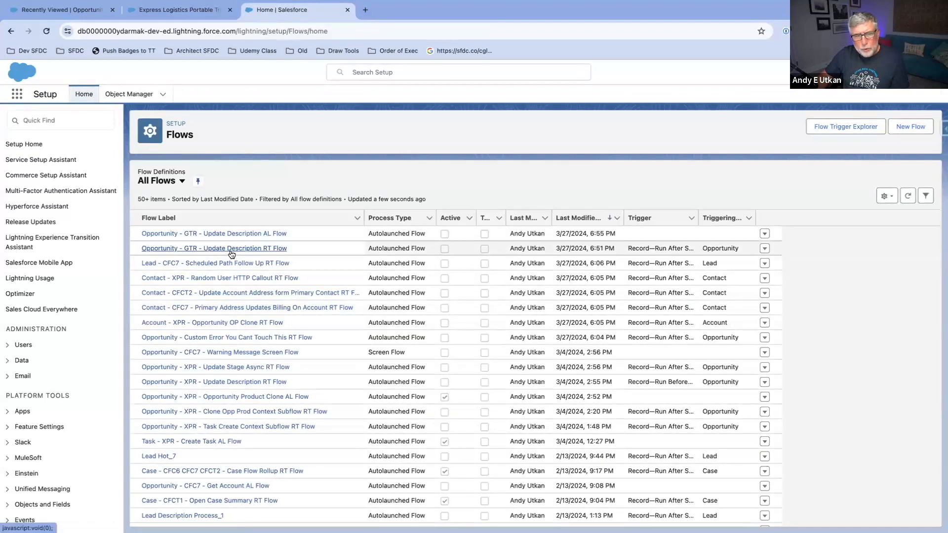
left_click(231, 250)
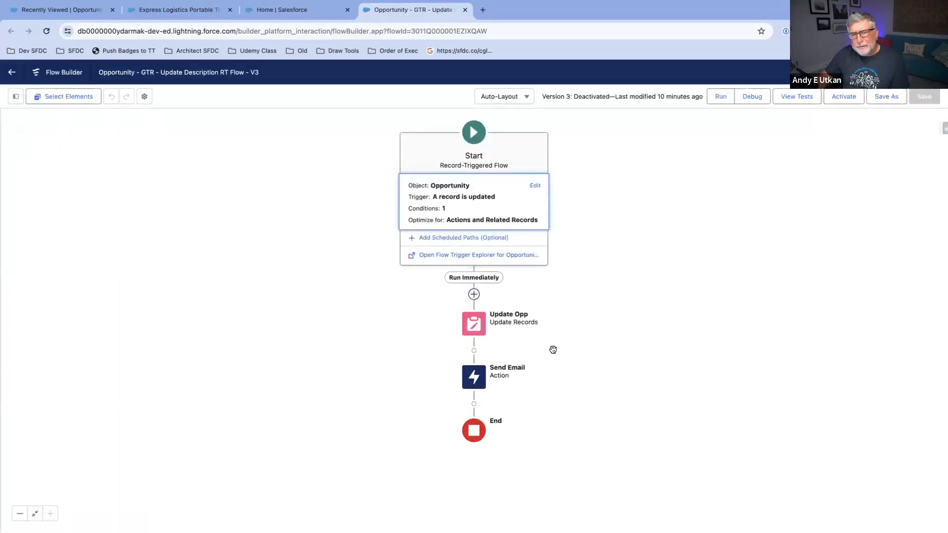
left_click_drag(681, 351, 692, 318)
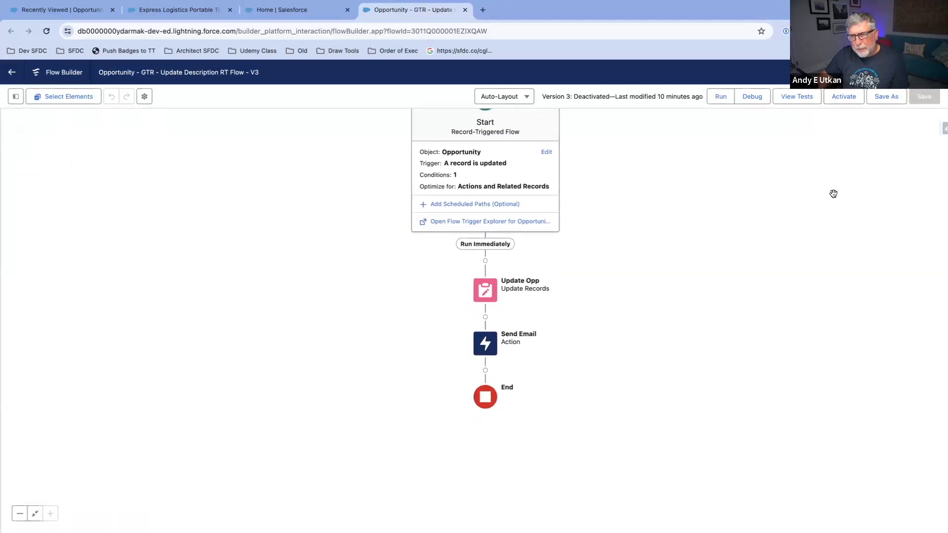
left_click_drag(799, 183, 789, 207)
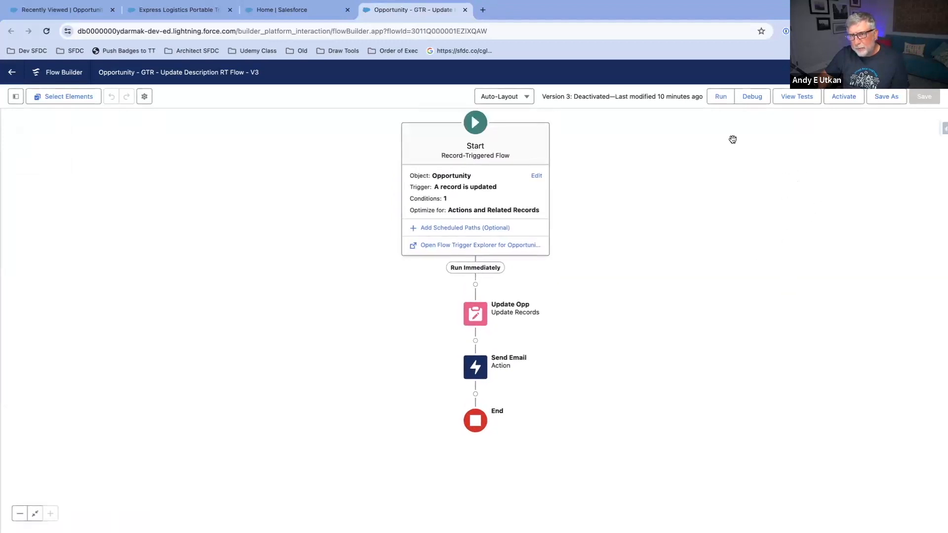
Step: Add a scheduled path labelled 1 min later with time source When Opportunity is Updated and an offset of 1 Minutes After
left_click(447, 229)
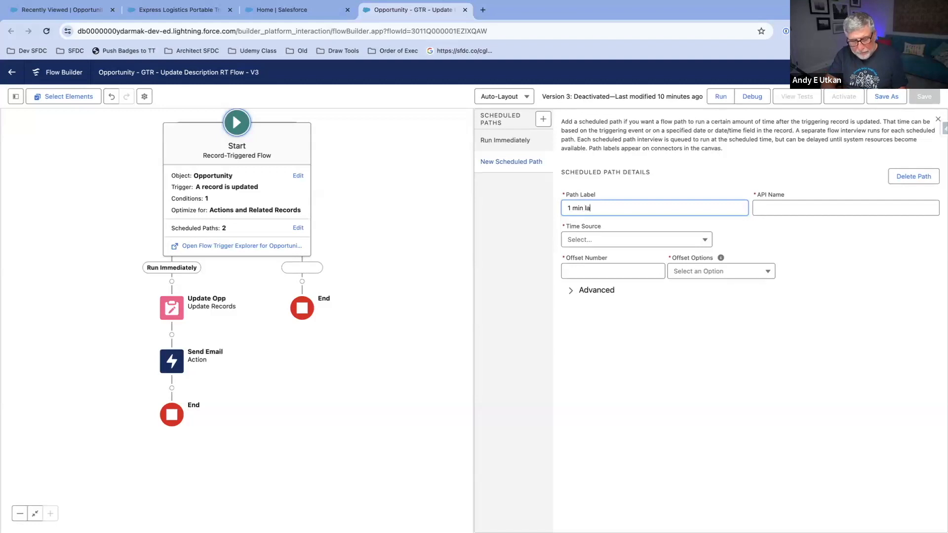
left_click(833, 210)
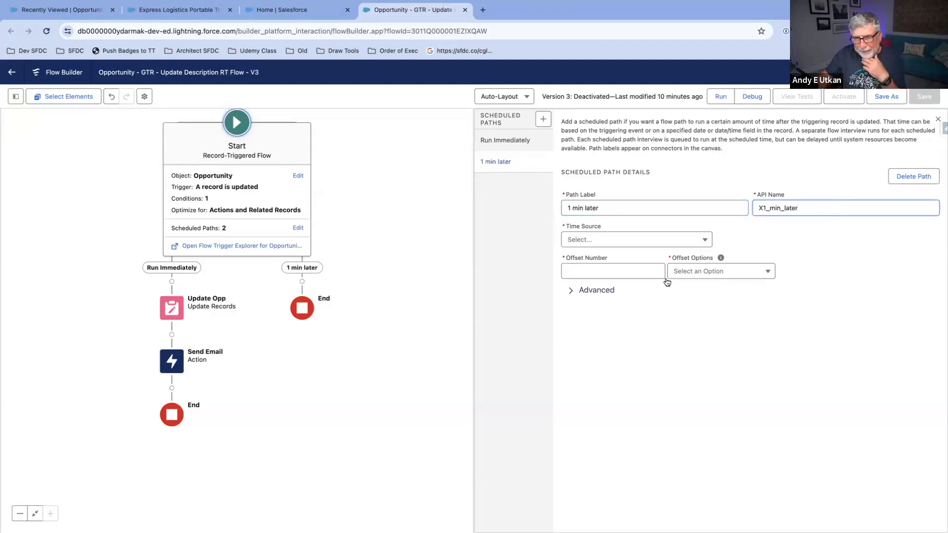
left_click(672, 242)
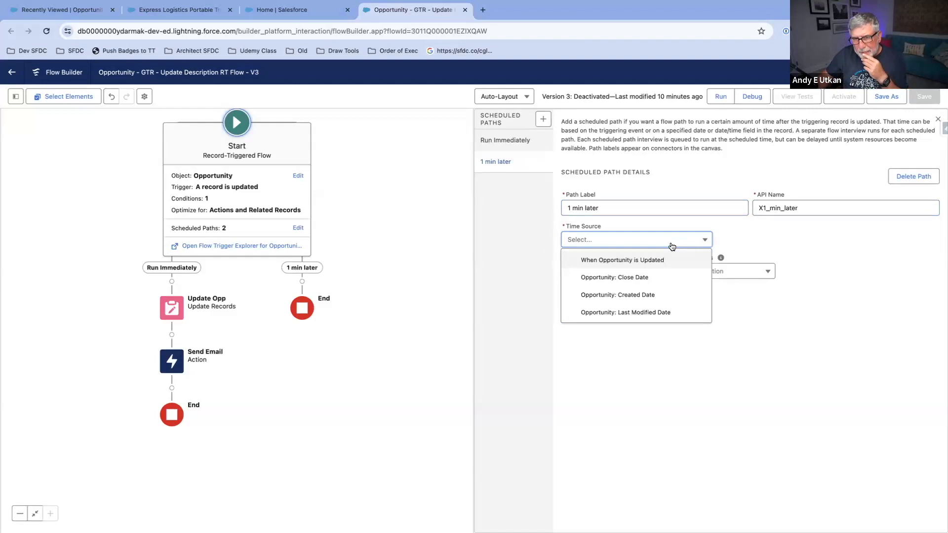
left_click(617, 262)
left_click(621, 270)
type("1`")
key("BackSpace")
left_click(713, 325)
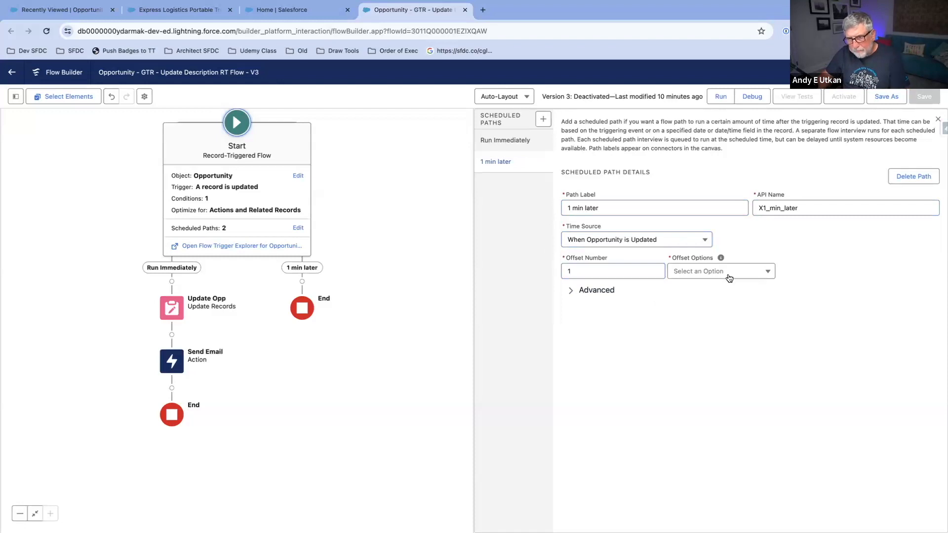
left_click(728, 275)
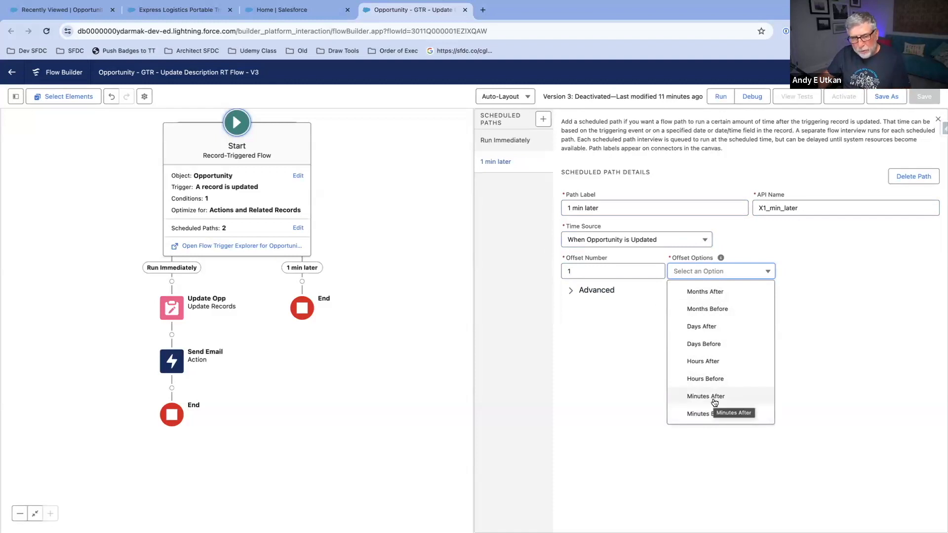
left_click(714, 398)
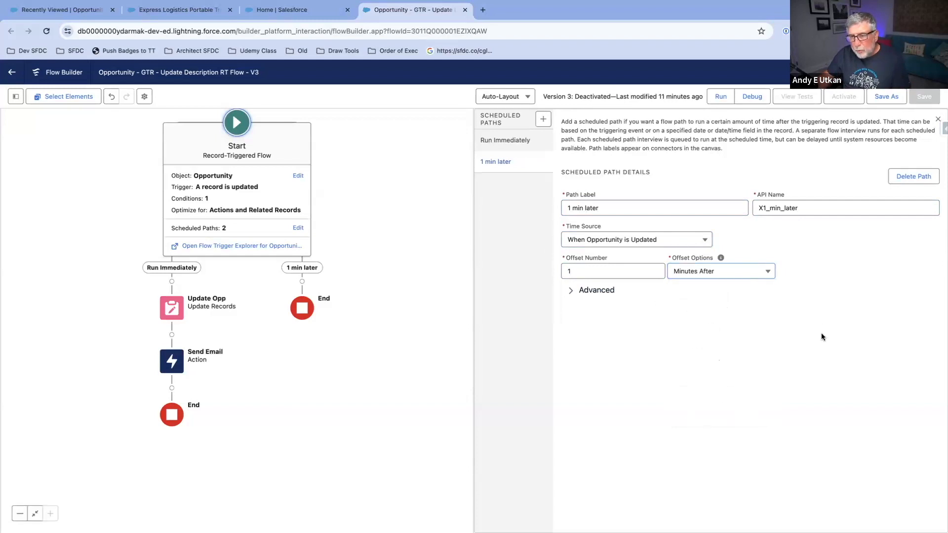
left_click(937, 122)
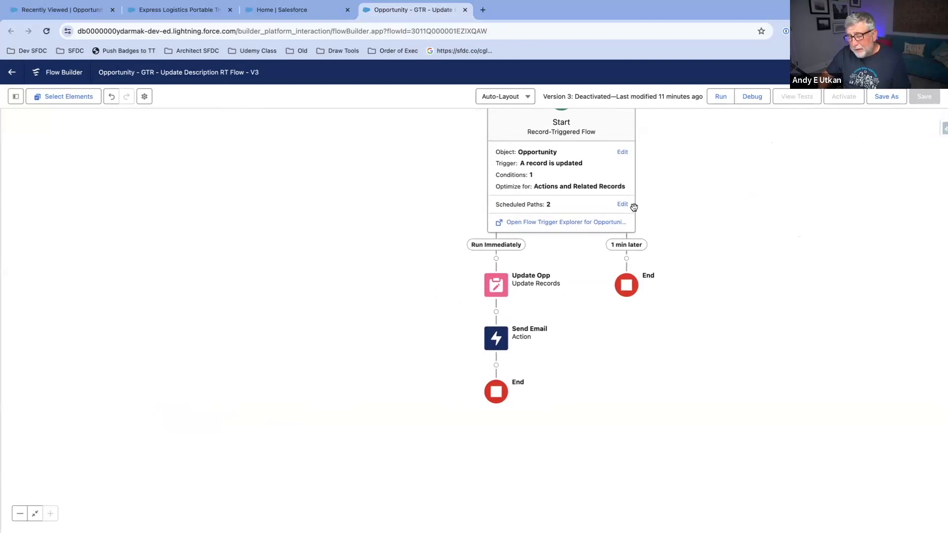
Step: Move the Send Email action from the Run Immediately path to the 1 min later path
left_click_drag(746, 228, 681, 237)
left_click(419, 348)
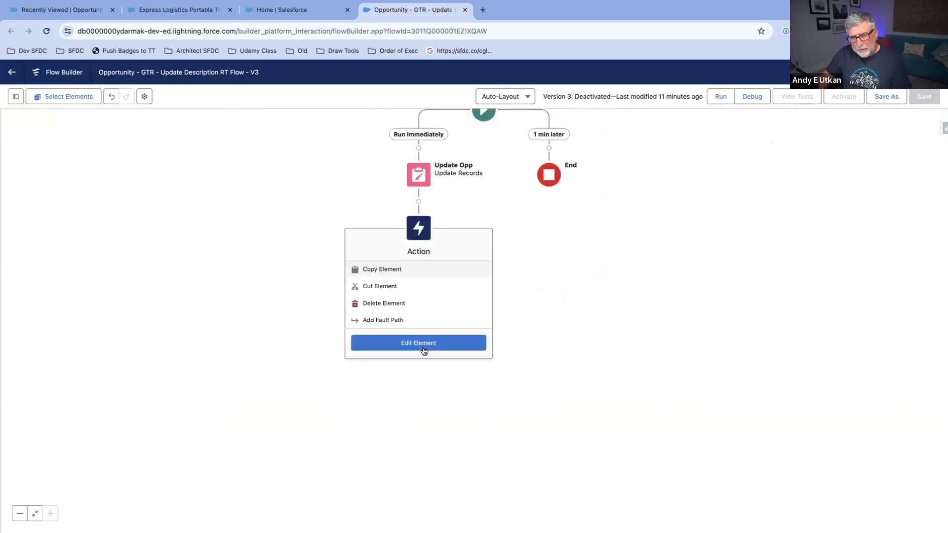
left_click(402, 285)
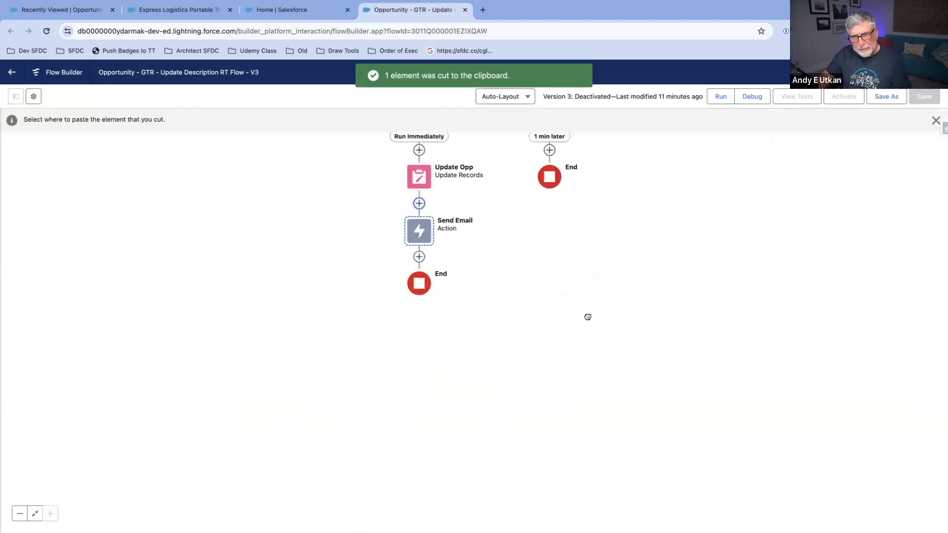
left_click(543, 209)
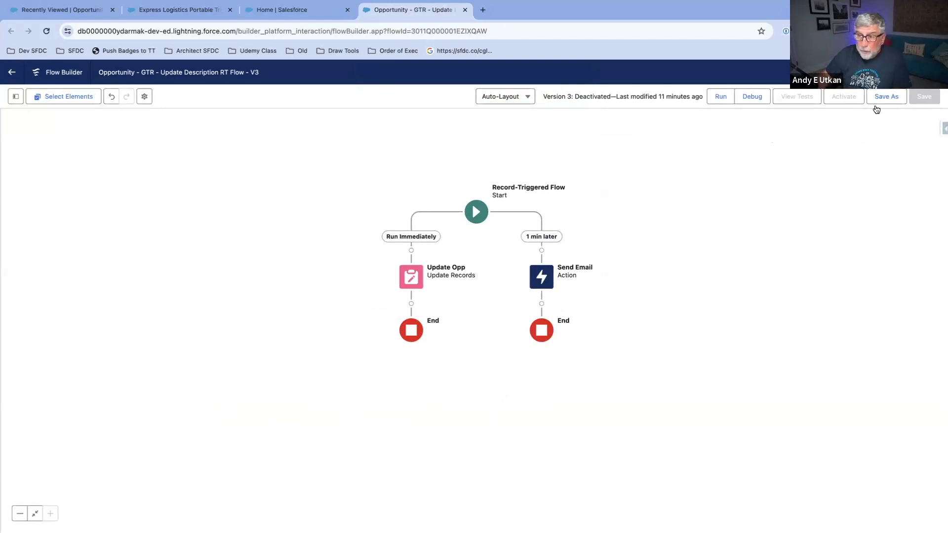
Step: Save the flow as a new version and debug its 1 min later path with the Opportunity Testing Context record
left_click(881, 97)
left_click(657, 370)
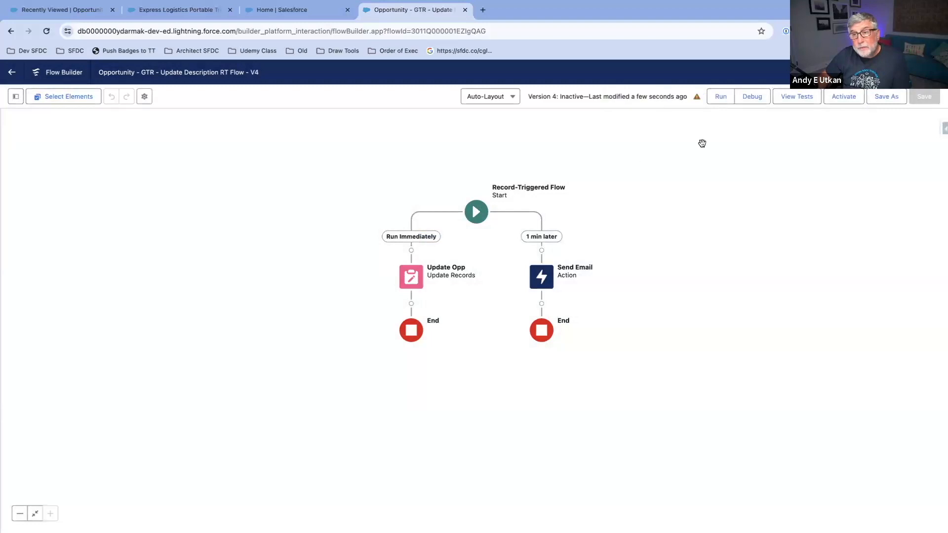
left_click(755, 101)
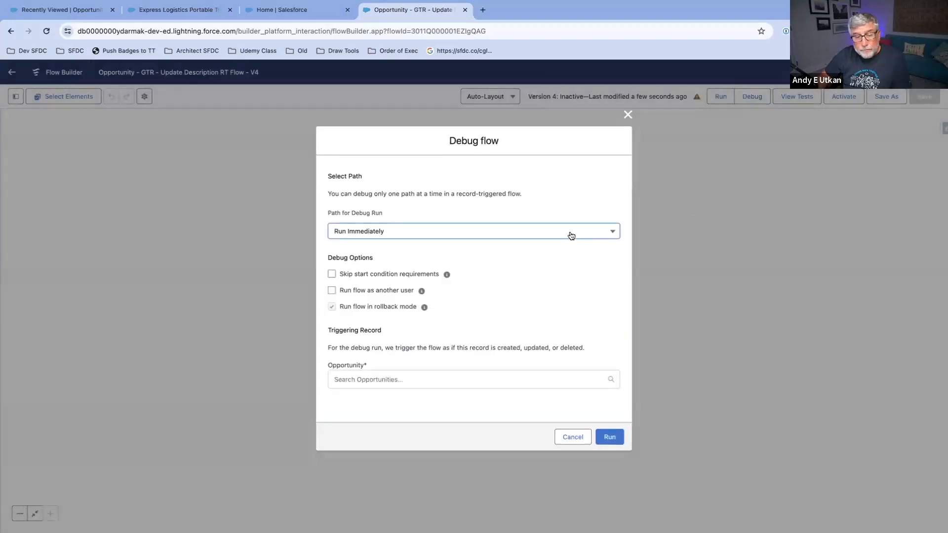
left_click(477, 367)
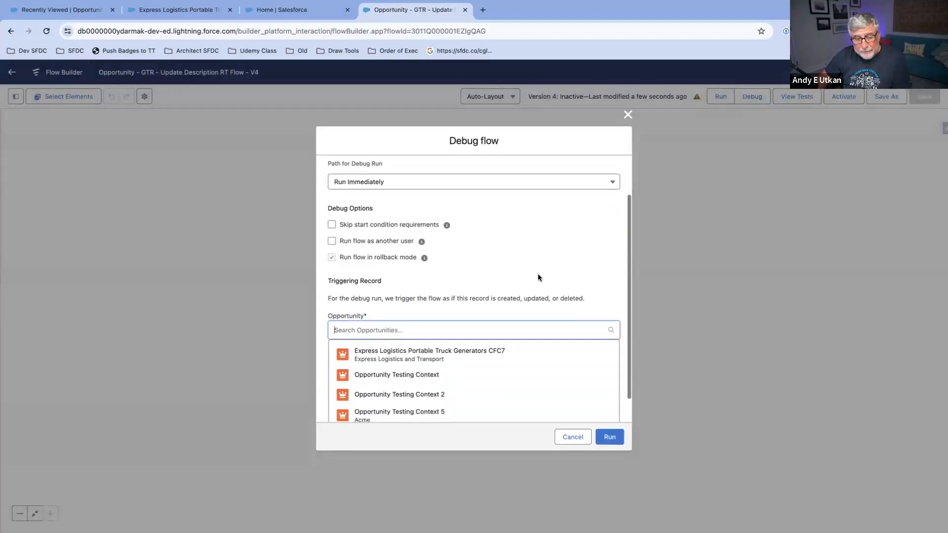
scroll(538, 274, "down", 2)
left_click(491, 352)
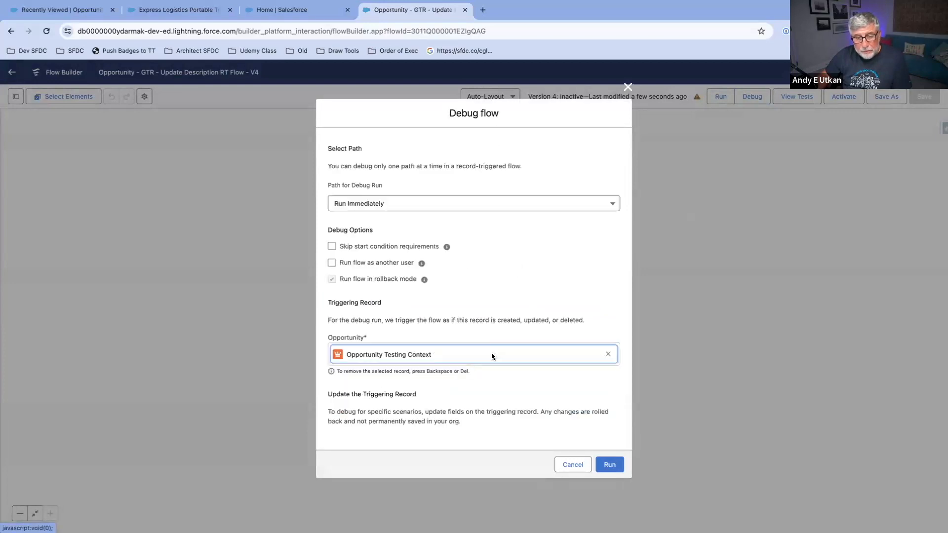
scroll(556, 290, "down", 4)
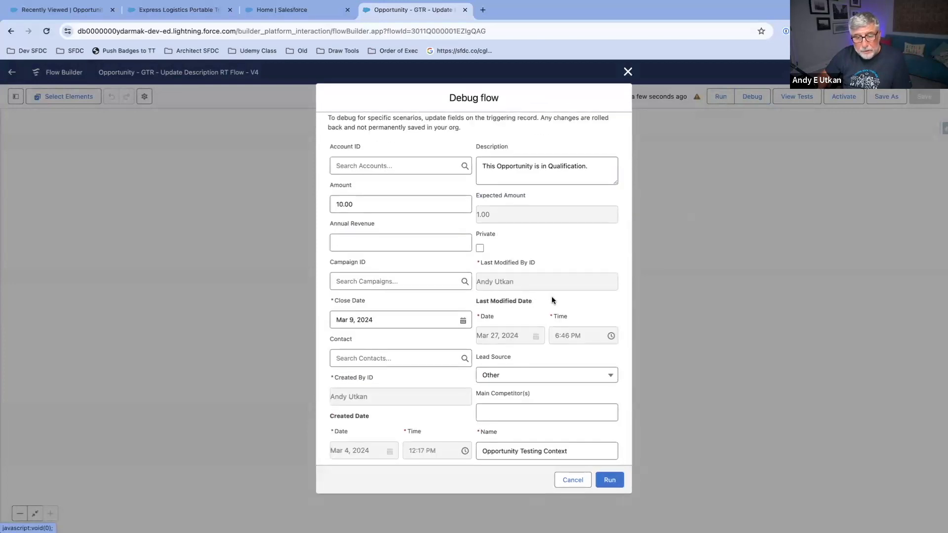
scroll(550, 299, "down", 6)
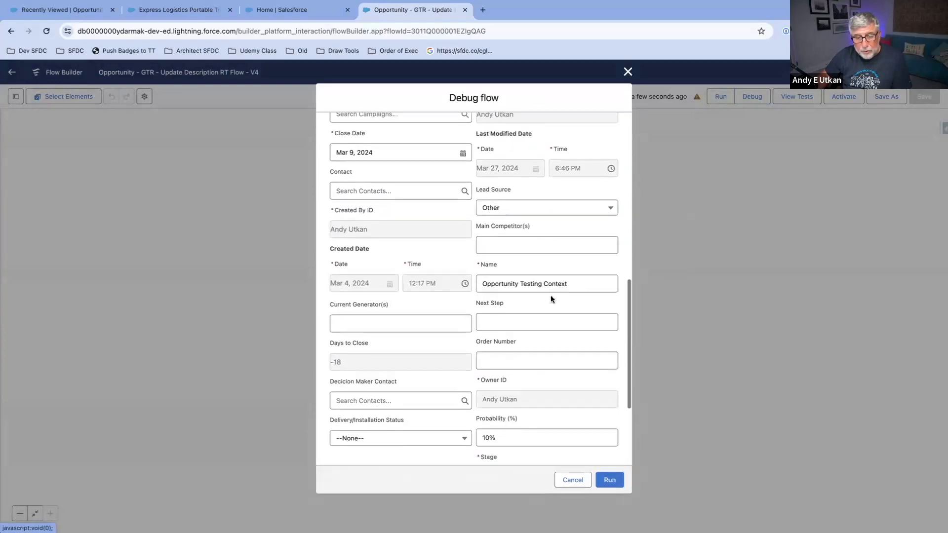
scroll(537, 304, "up", 10)
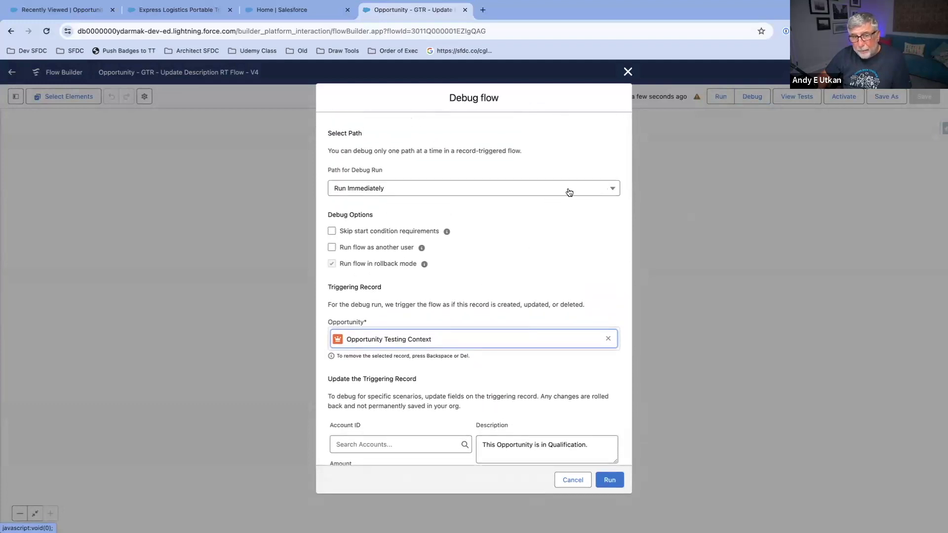
left_click(610, 190)
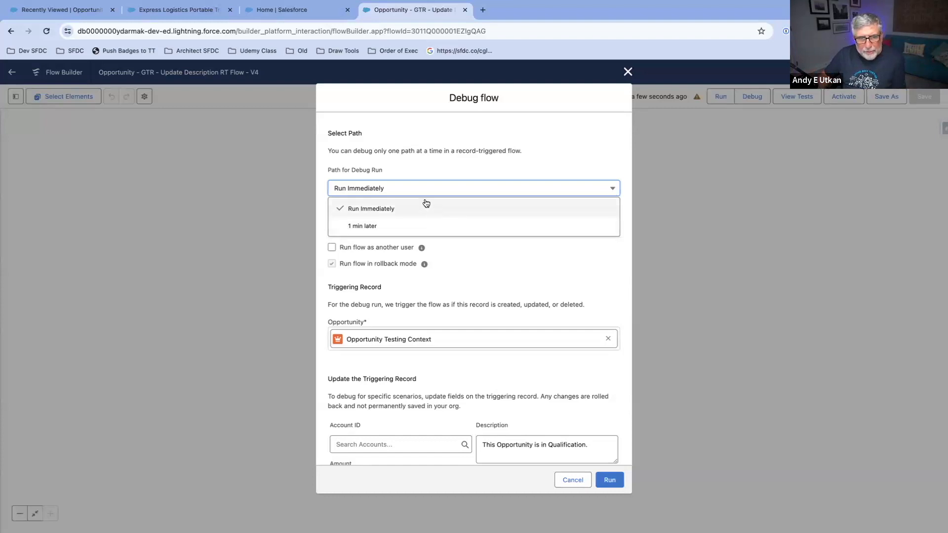
left_click(374, 226)
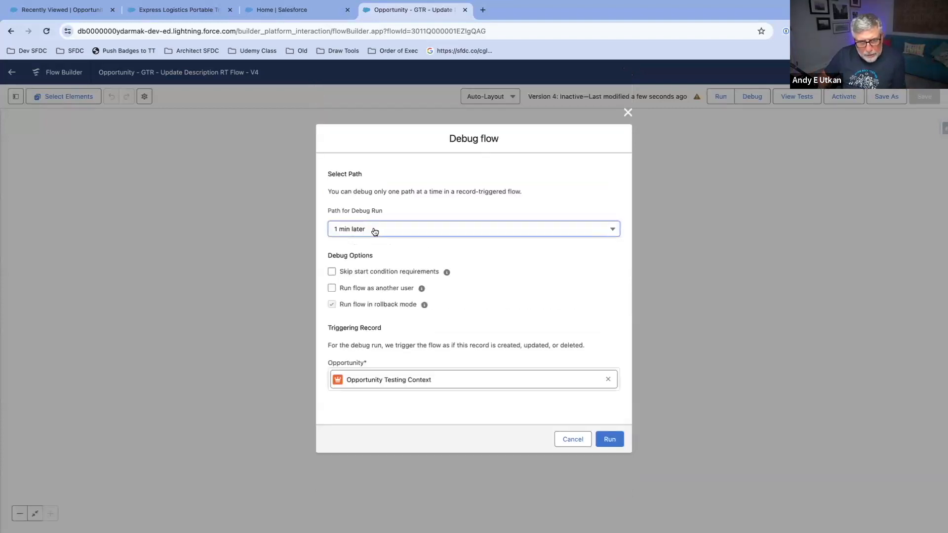
left_click(612, 440)
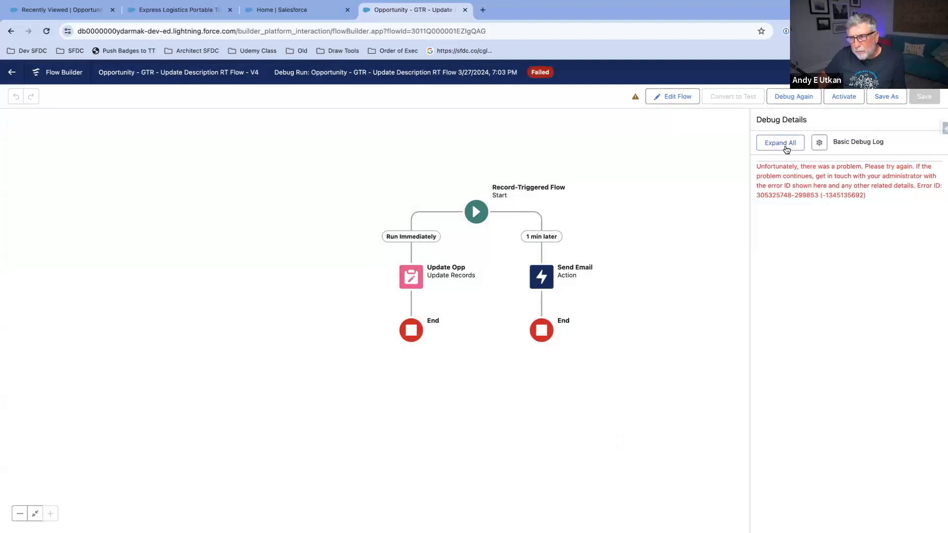
Step: Save the flow as another new version and return it to editing
left_click(887, 98)
left_click(662, 365)
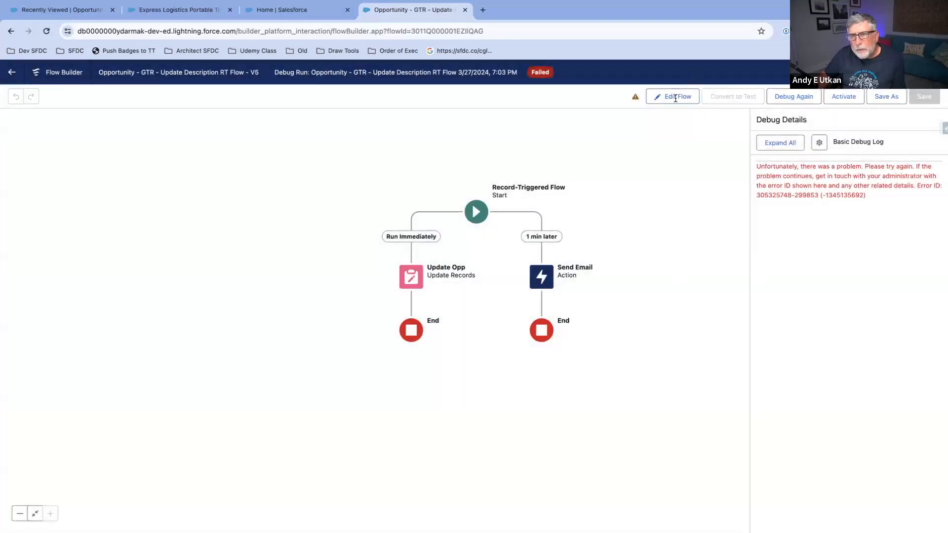
left_click(675, 97)
Step: Examine the issue that prevents the flow's activation
left_click(697, 97)
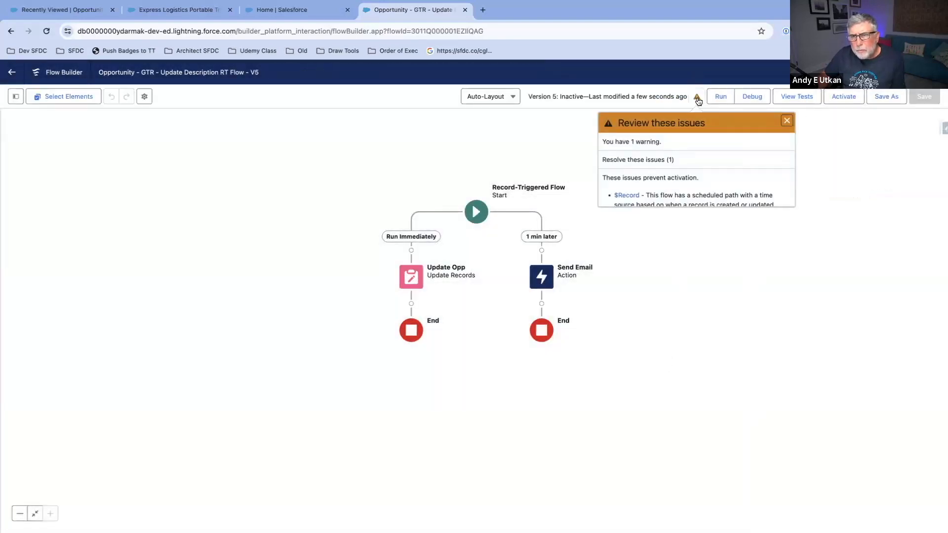
scroll(727, 163, "down", 2)
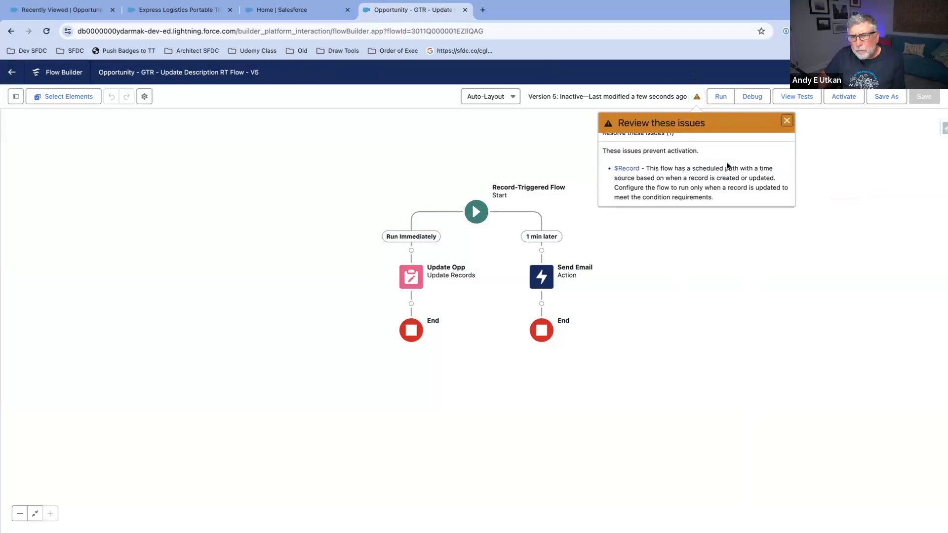
left_click(787, 121)
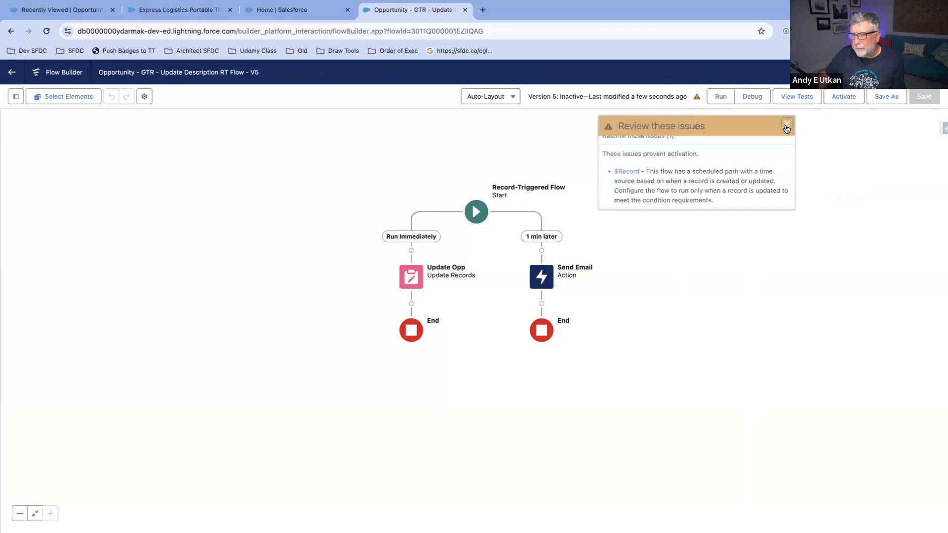
Step: Set the Start trigger to run only when a record is updated to meet the condition requirements, and save the flow
left_click(495, 219)
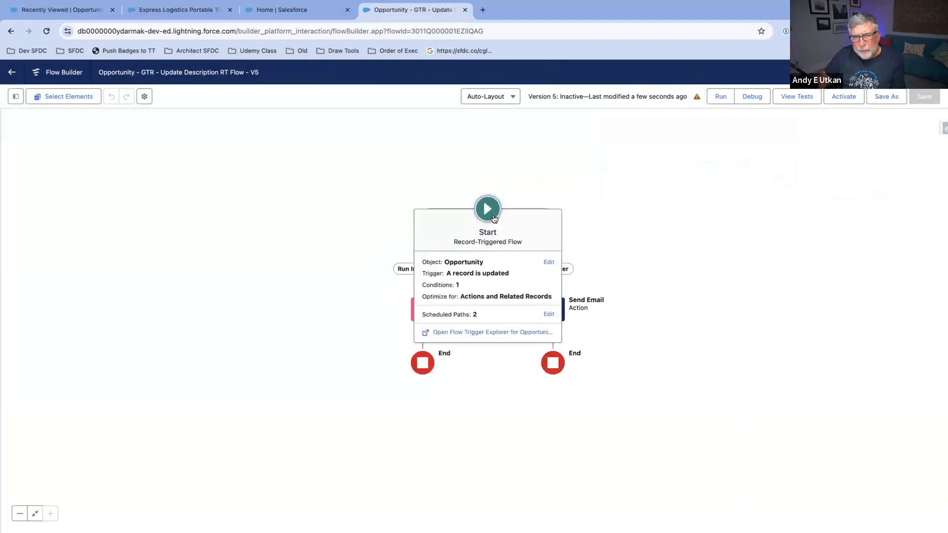
left_click(508, 270)
scroll(768, 250, "down", 3)
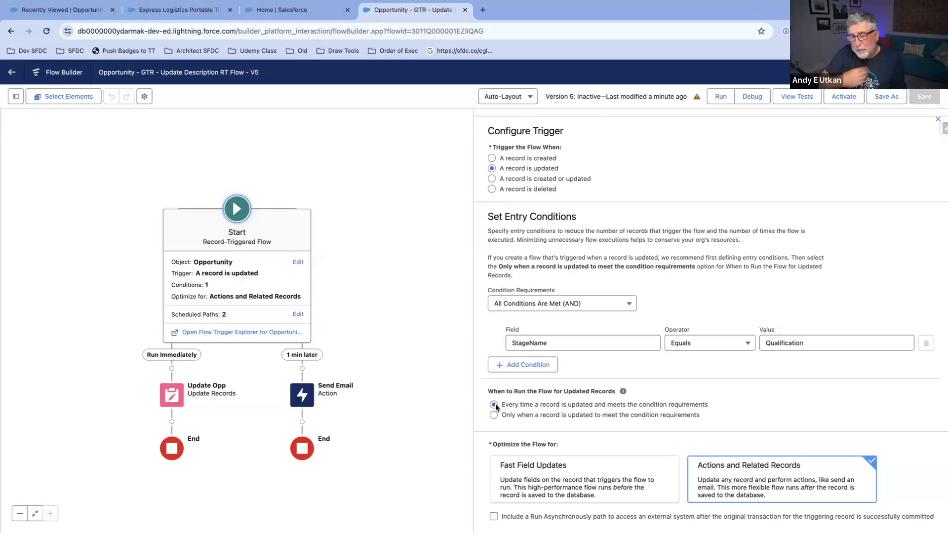
left_click(493, 415)
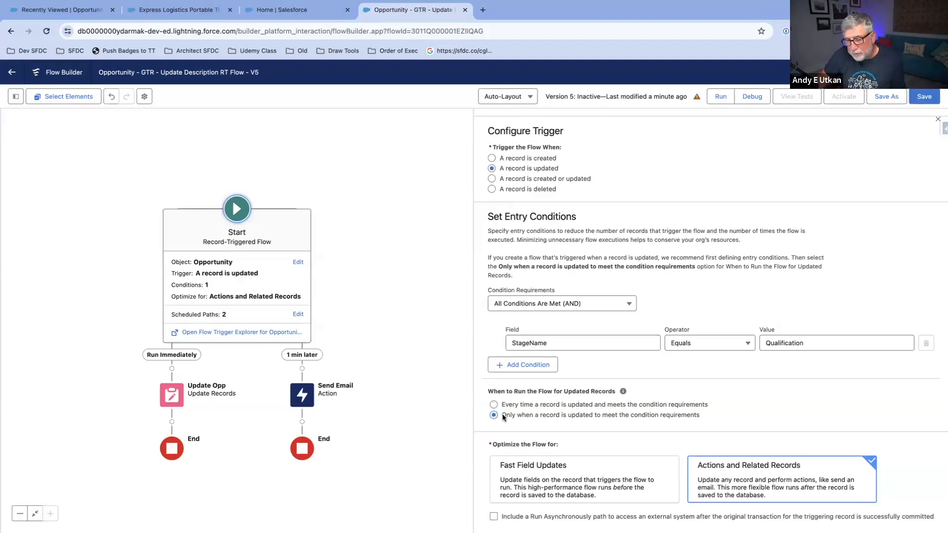
left_click(936, 122)
left_click(924, 96)
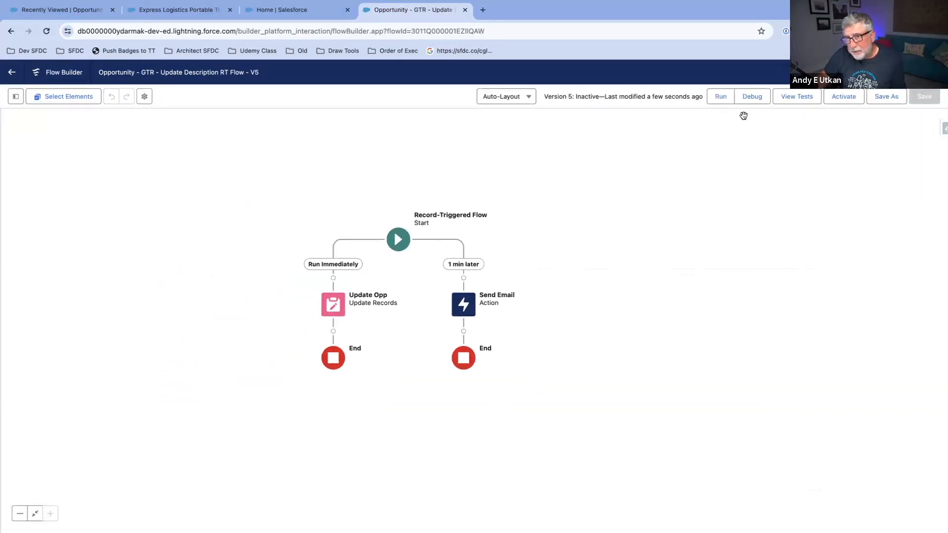
Step: Debug the saved flow on the 1 min later path, using Opportunity Testing Context as the triggering record
left_click(753, 98)
left_click(451, 378)
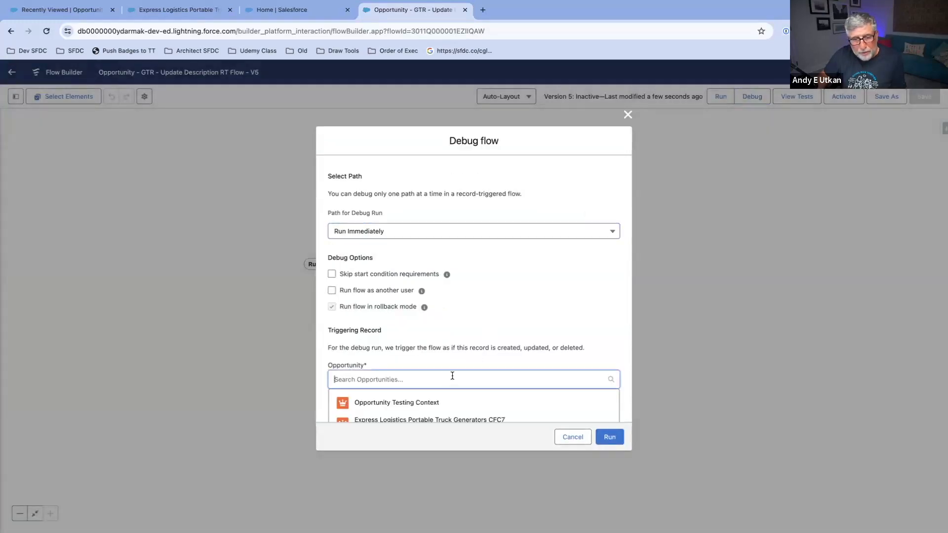
left_click(465, 409)
scroll(518, 346, "down", 10)
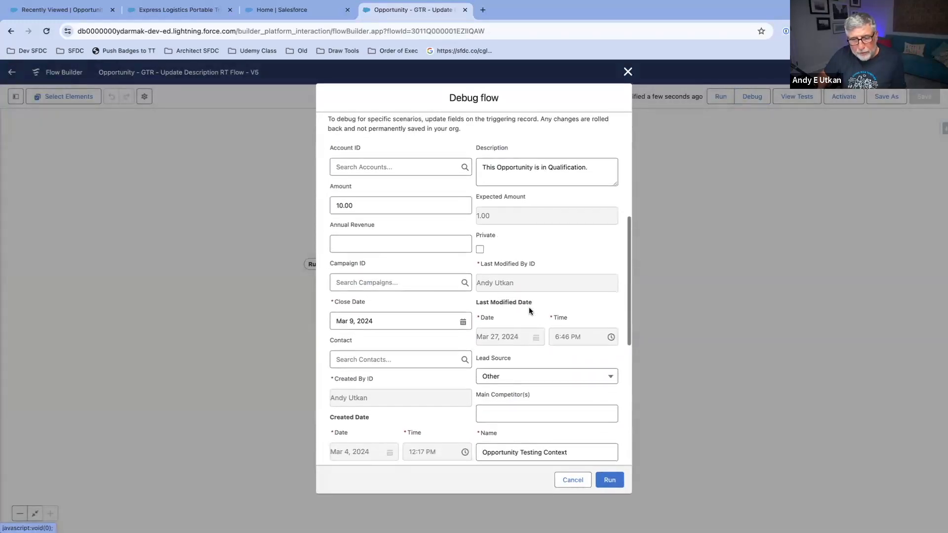
scroll(529, 309, "down", 4)
scroll(529, 309, "up", 2)
scroll(529, 310, "up", 10)
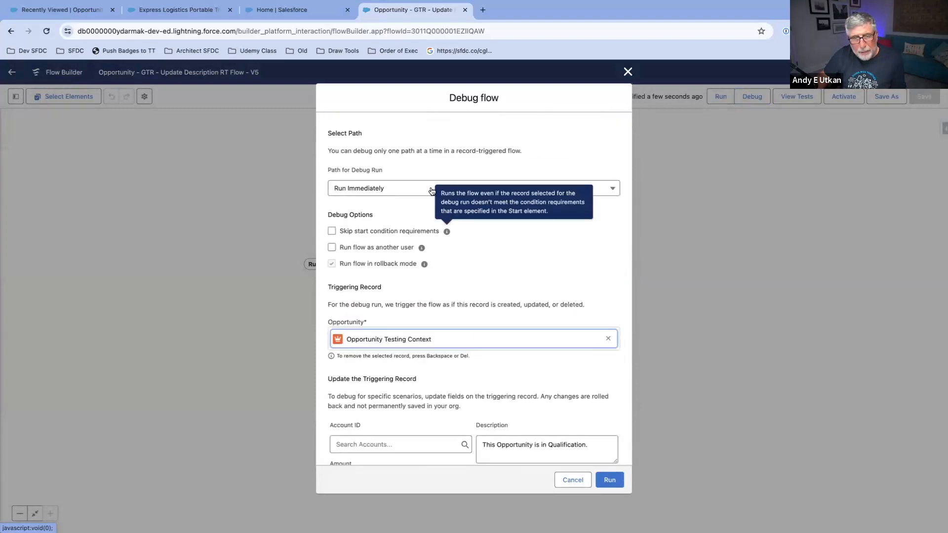
left_click(410, 192)
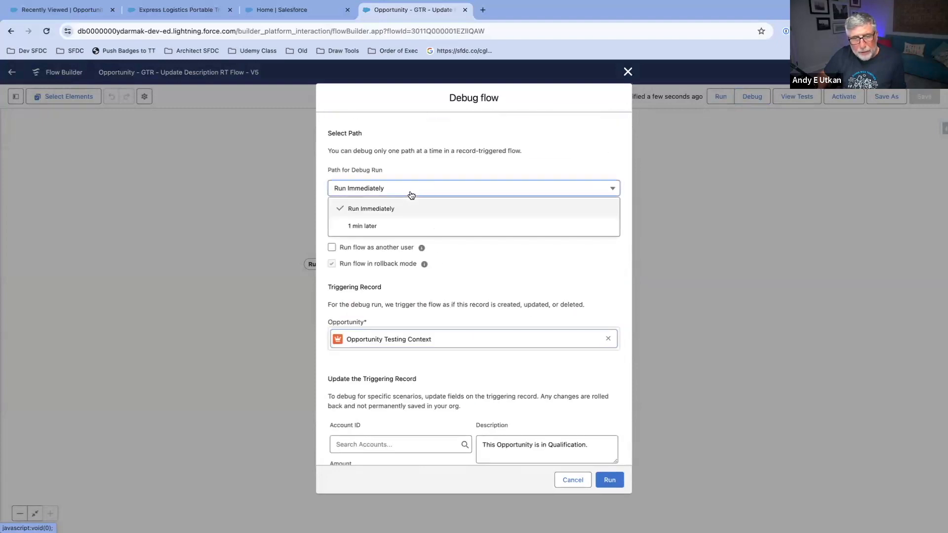
left_click(409, 228)
left_click(618, 440)
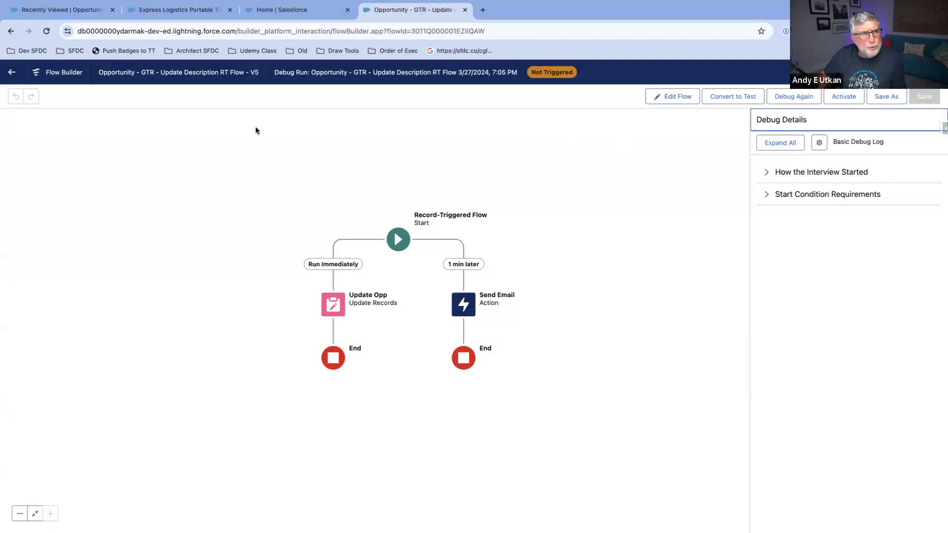
Step: Switch to the Express Logistics Portable Truck Generators CFC7 opportunity and mark Prospecting as its current stage
left_click(155, 11)
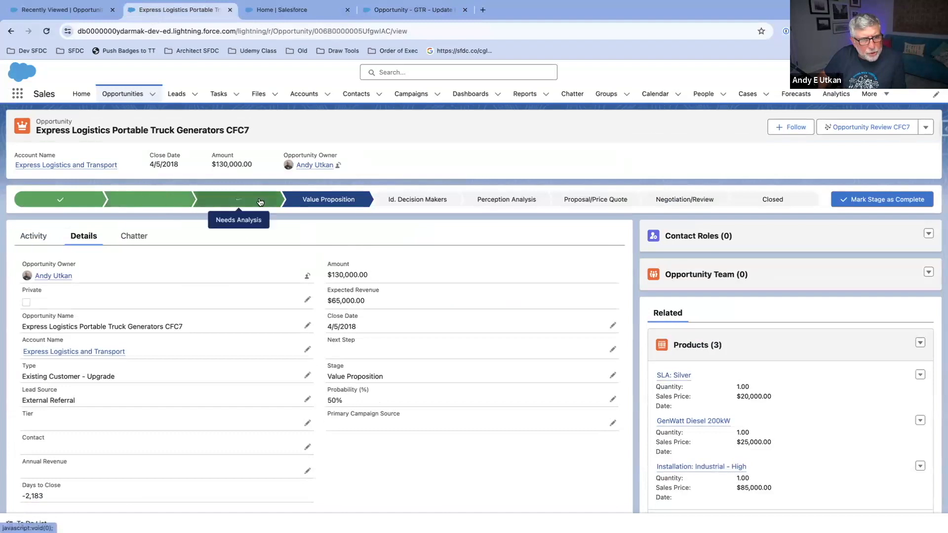
left_click(61, 203)
left_click(875, 199)
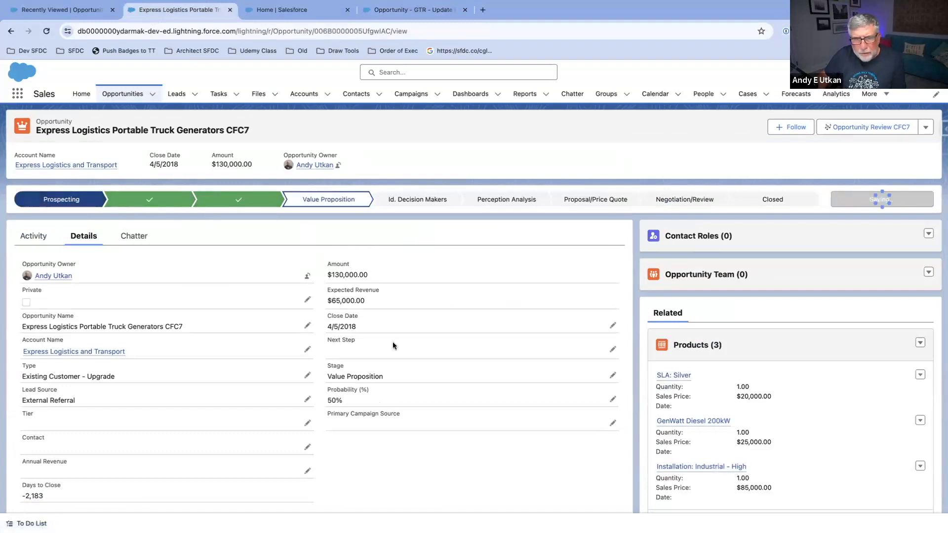
Step: Clear the Description of the Express Logistics opportunity and save the record
scroll(387, 324, "down", 10)
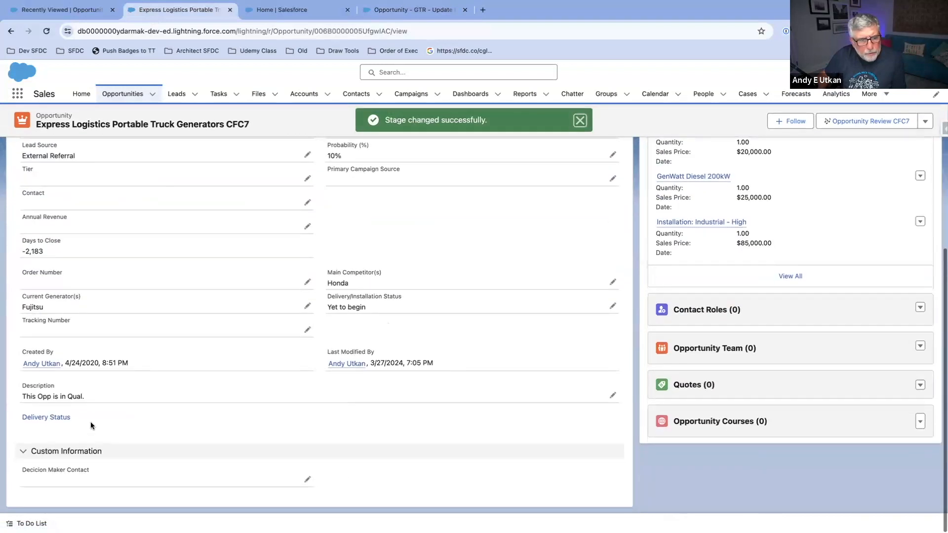
left_click(614, 397)
left_click_drag(106, 397, 67, 380)
key("BackSpace")
scroll(124, 390, "down", 2)
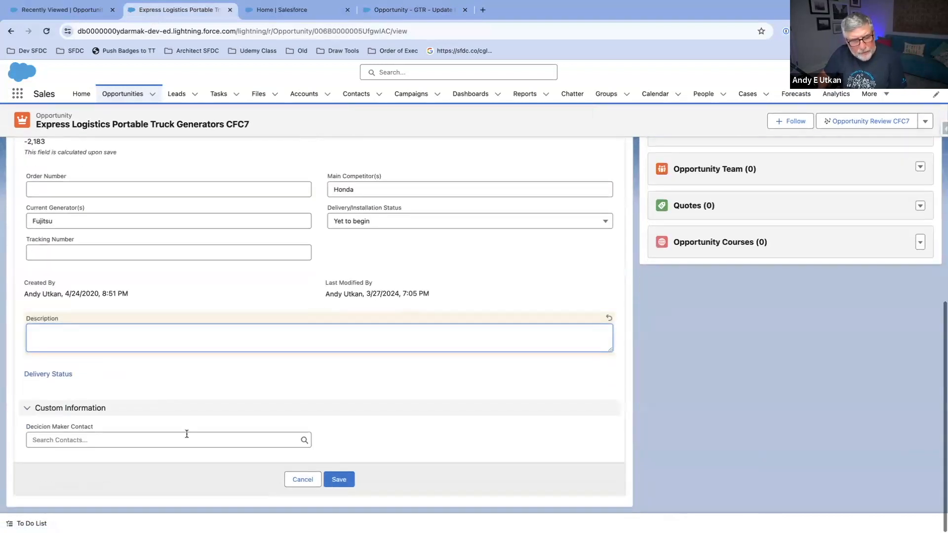
left_click(339, 480)
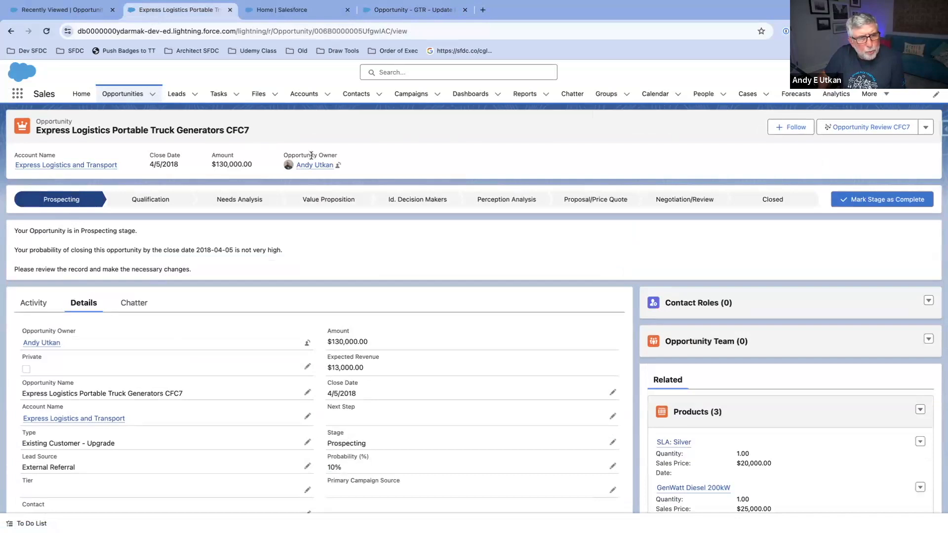
Step: Debug the flow again on the 1 min later path with Express Logistics Portable Truck Generators CFC7 as the triggering record
left_click(457, 19)
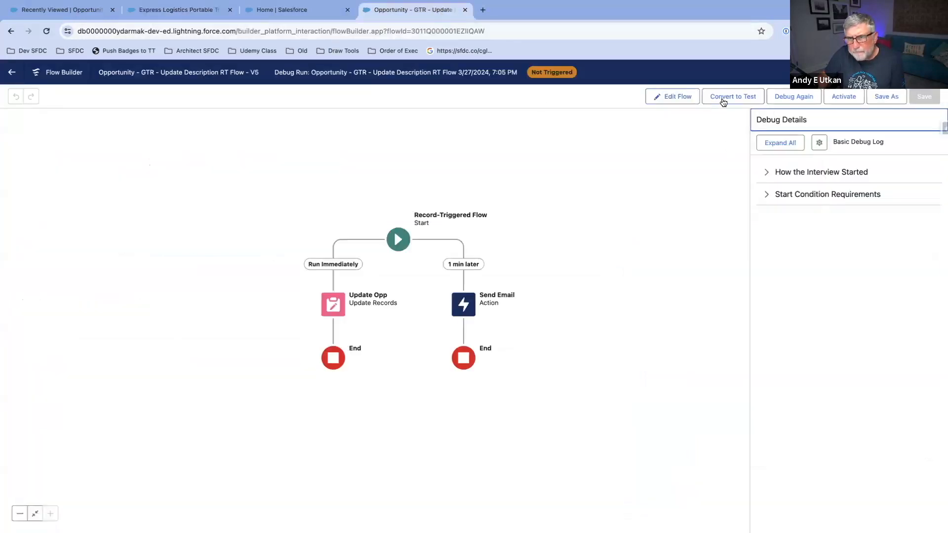
left_click(791, 97)
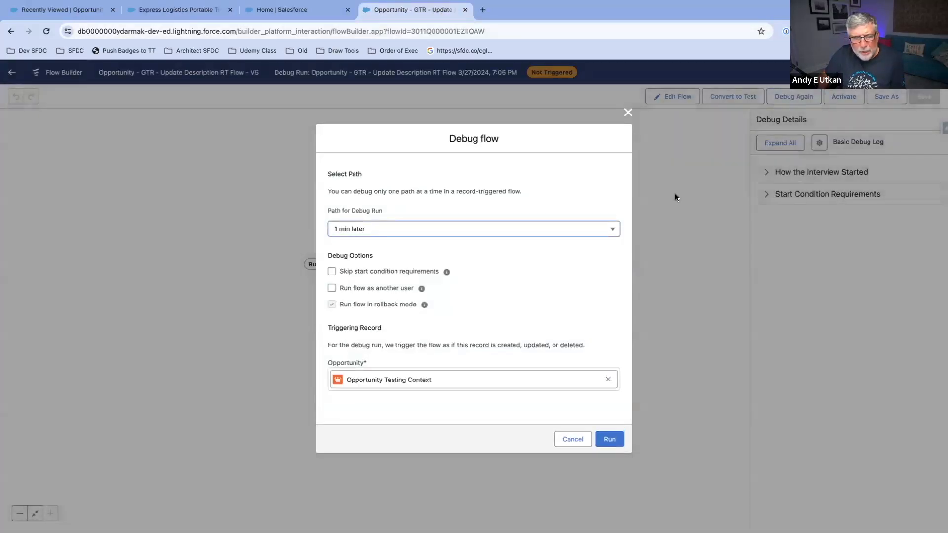
left_click(608, 378)
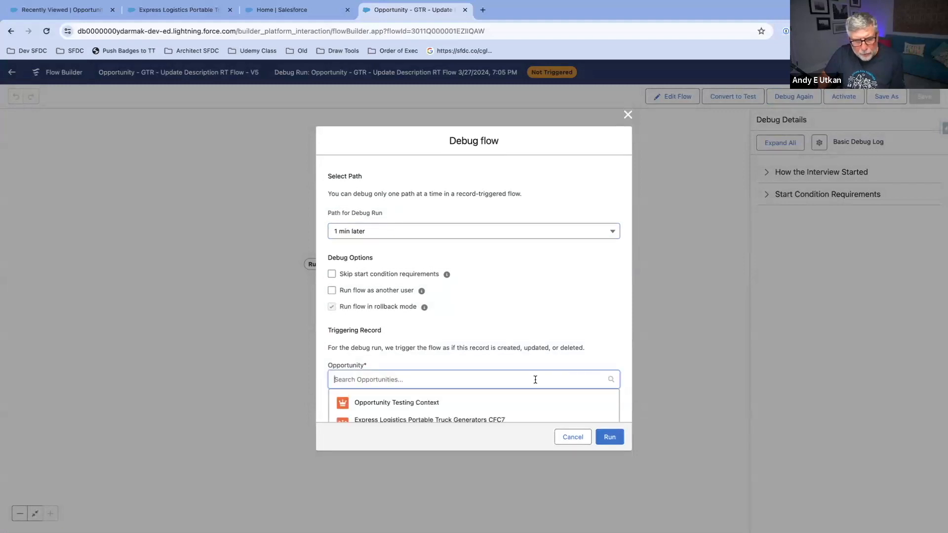
left_click(513, 421)
left_click(481, 230)
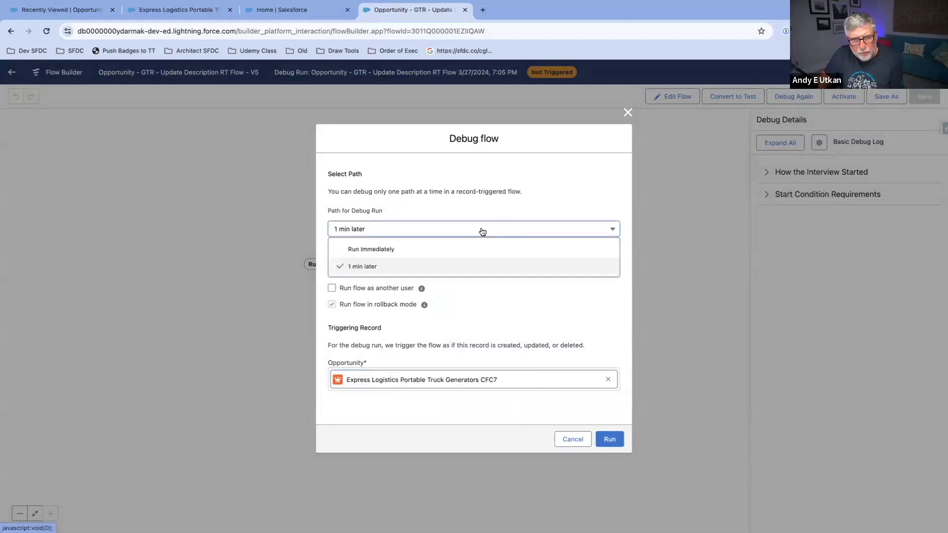
left_click(474, 266)
left_click(608, 439)
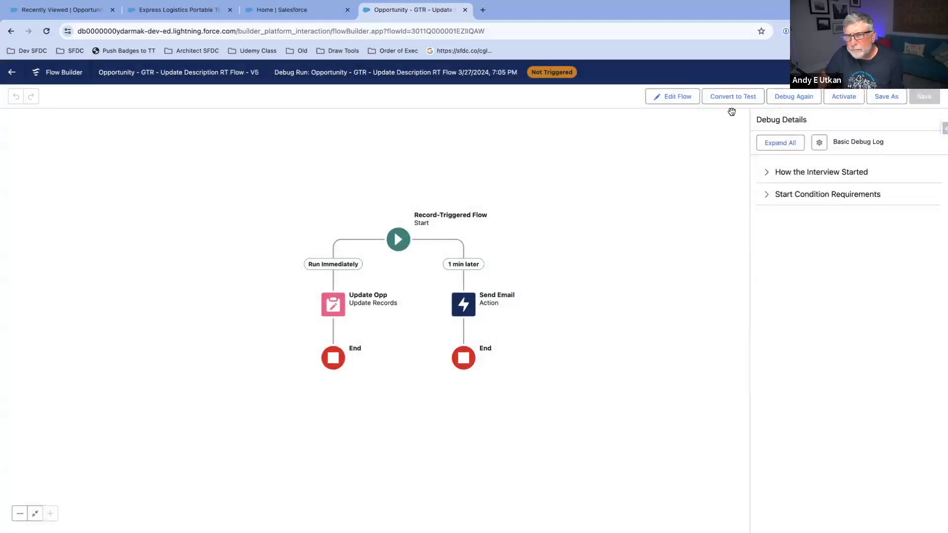
Step: Check the settings for another debug run and leave them without running
left_click(795, 96)
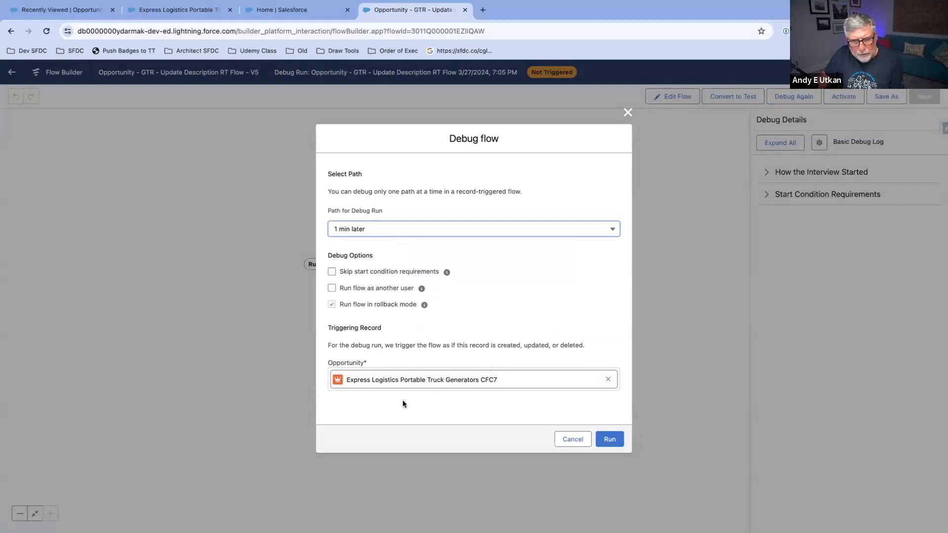
left_click(572, 439)
Step: Mark Qualification as the Express Logistics opportunity's current stage and debug the flow again on the 1 min later path with that record
left_click(178, 10)
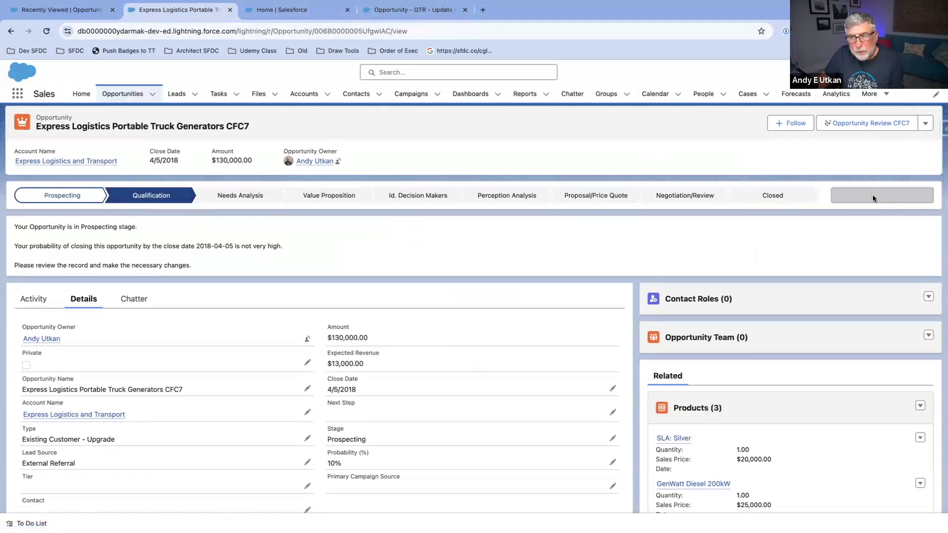
scroll(387, 343, "down", 7)
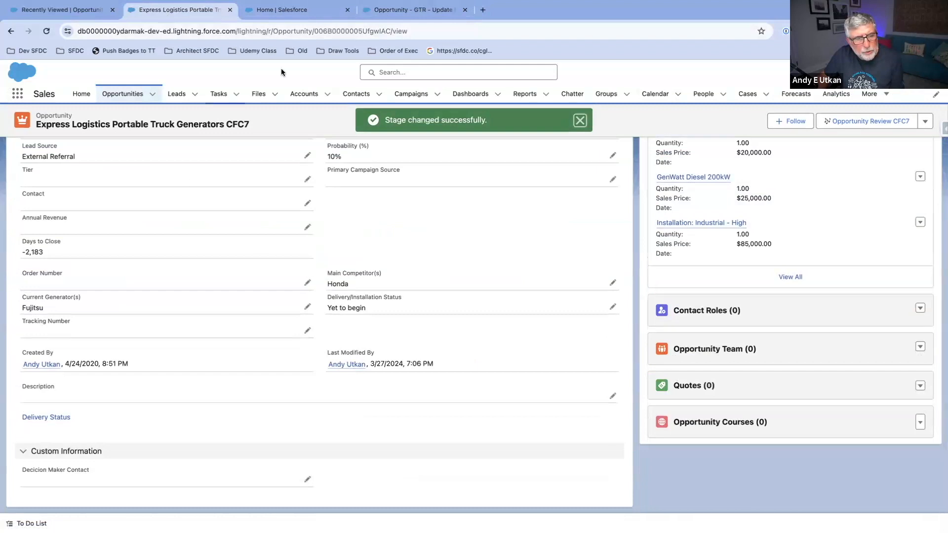
left_click(402, 10)
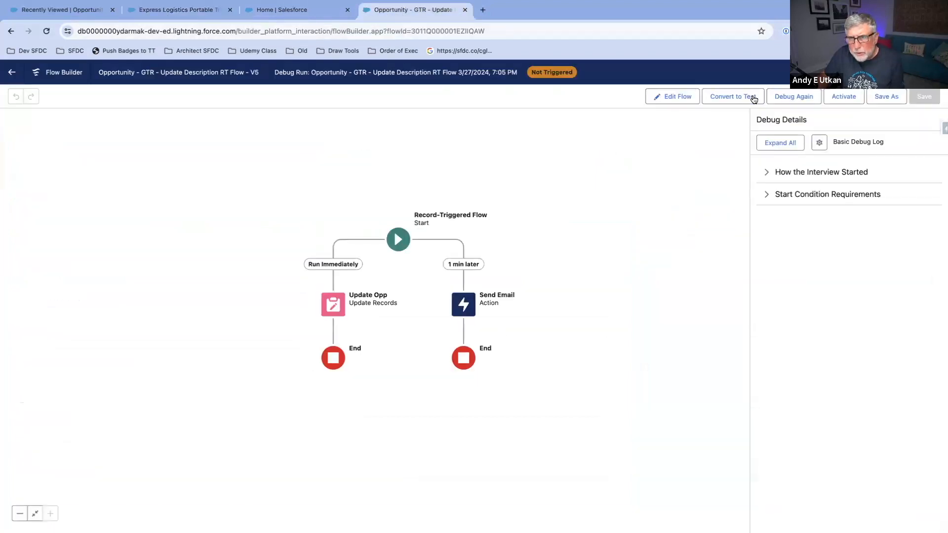
left_click(793, 97)
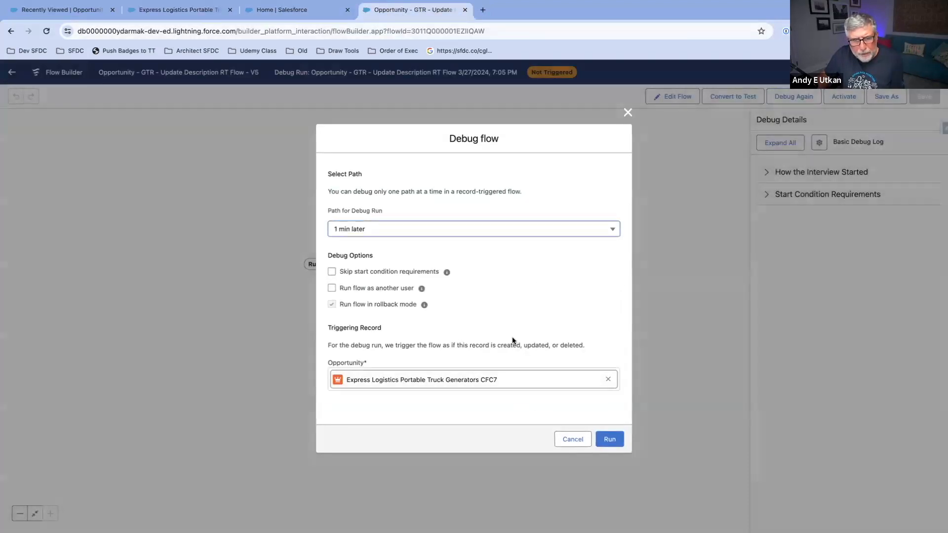
left_click(611, 439)
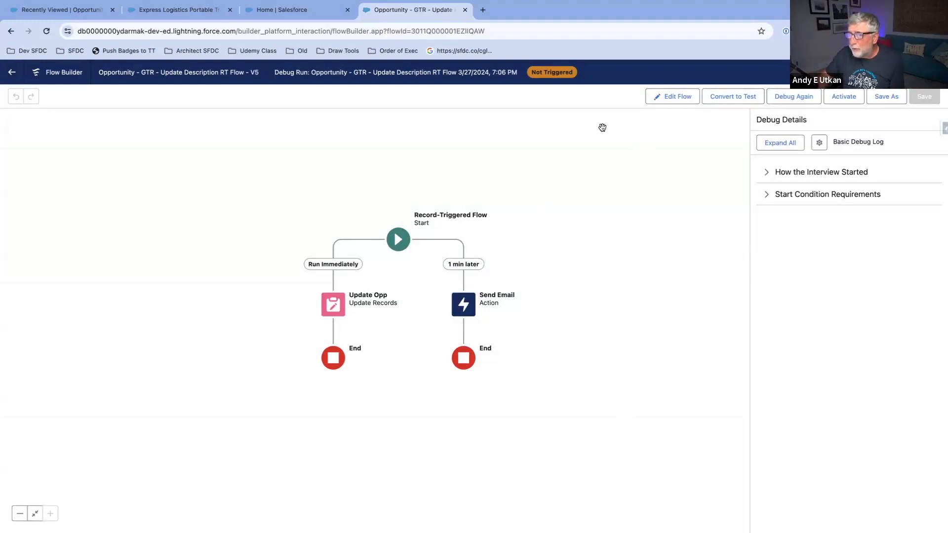
Step: Activate the record-triggered flow and mark Prospecting as the current stage of the Express Logistics opportunity
left_click(845, 97)
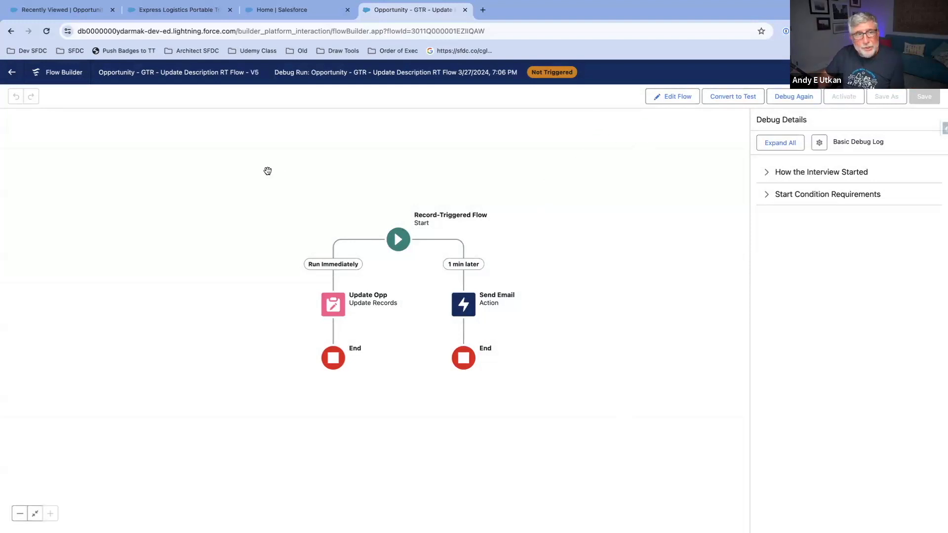
left_click(197, 14)
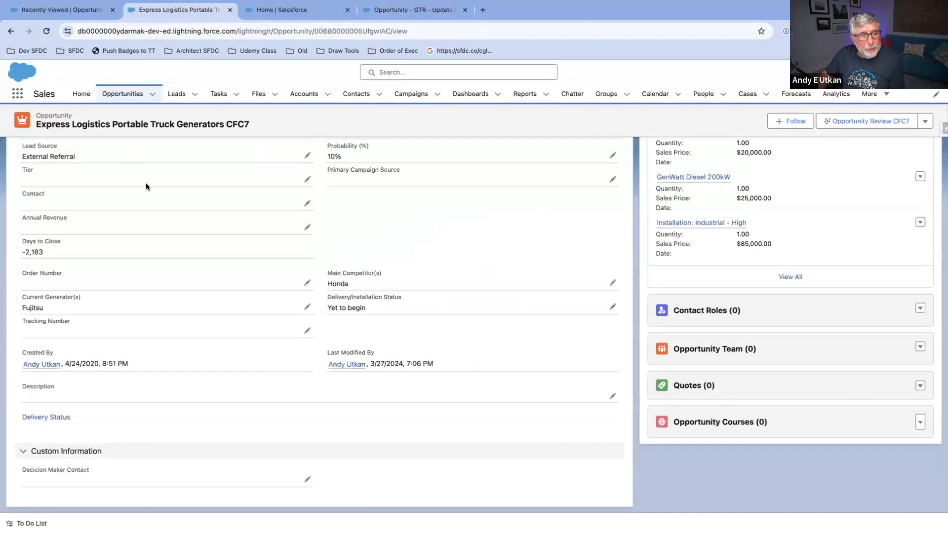
left_click(875, 197)
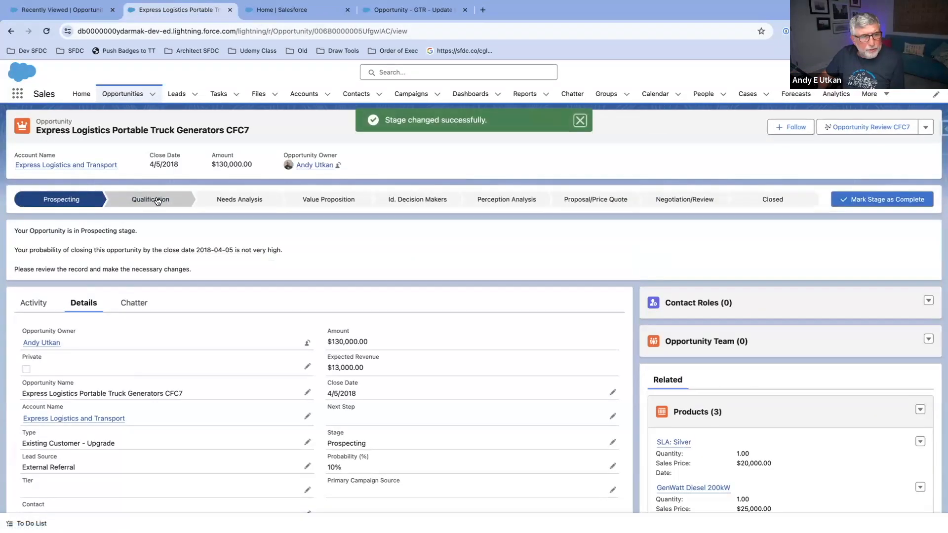
scroll(176, 258, "down", 6)
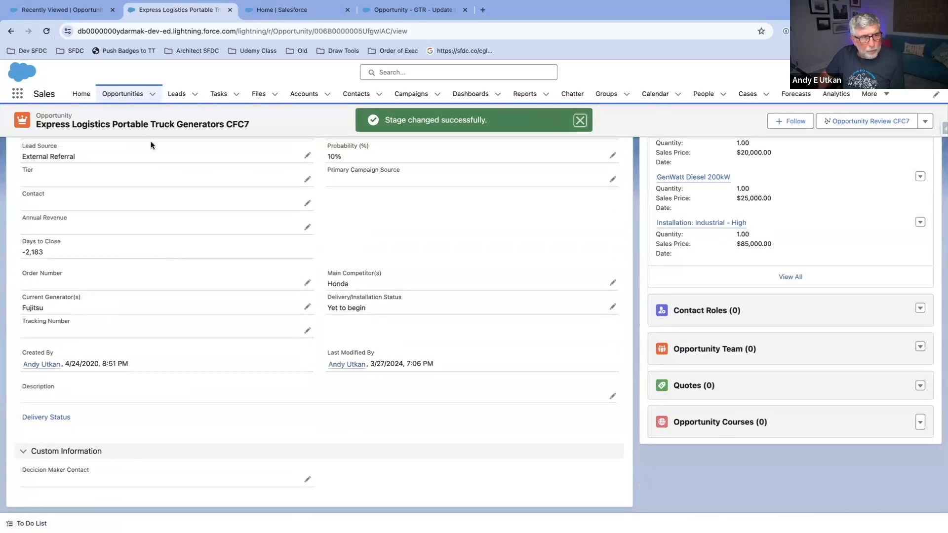
Step: Mark Qualification as the current stage of the Express Logistics opportunity and check its Description
scroll(146, 172, "up", 6)
left_click(149, 204)
left_click(857, 199)
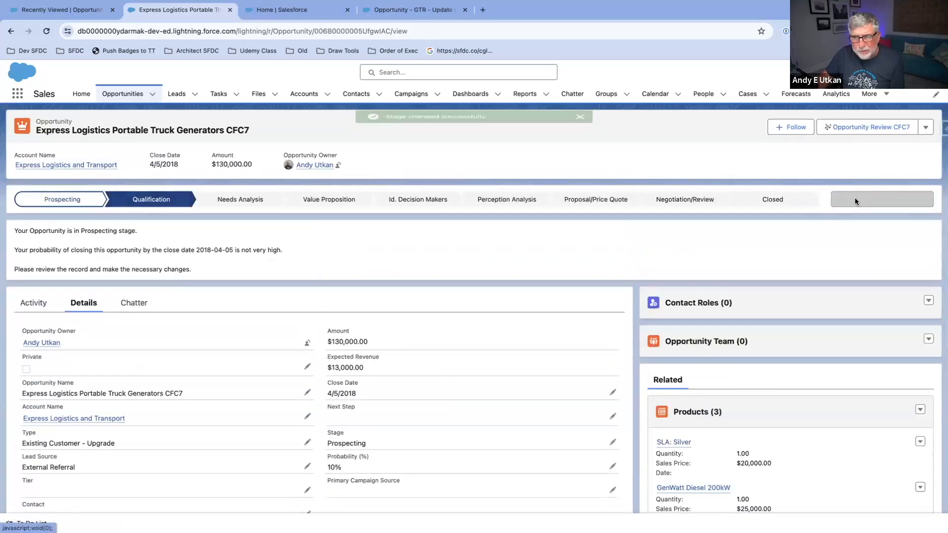
scroll(405, 330, "down", 6)
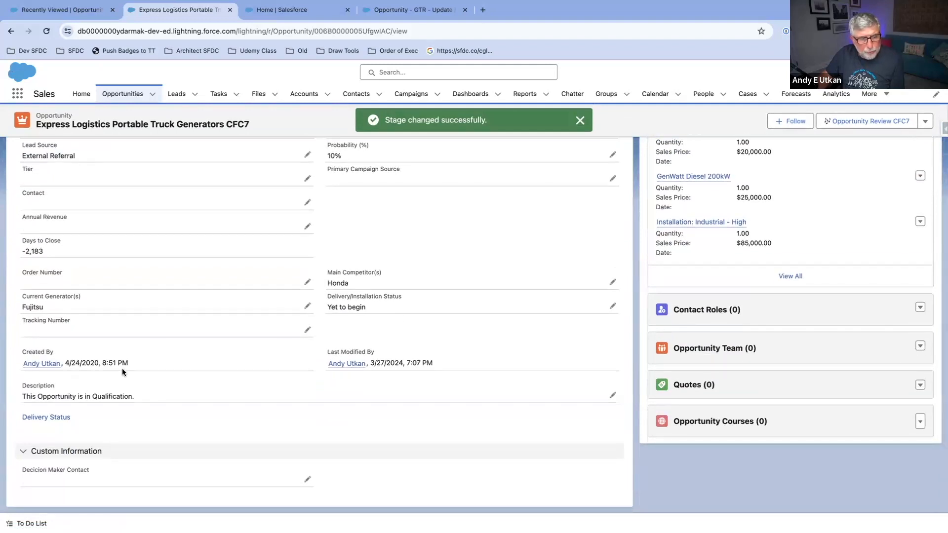
scroll(167, 296, "up", 6)
Step: Leave the flow's debug view for Setup and find the Time-Based Workflow monitoring page by searching for "time"
left_click(404, 14)
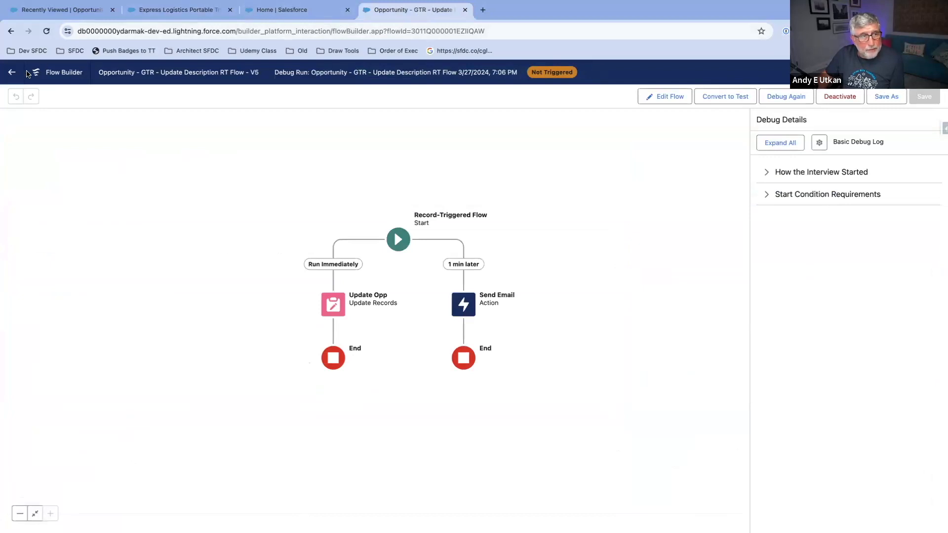
left_click(12, 72)
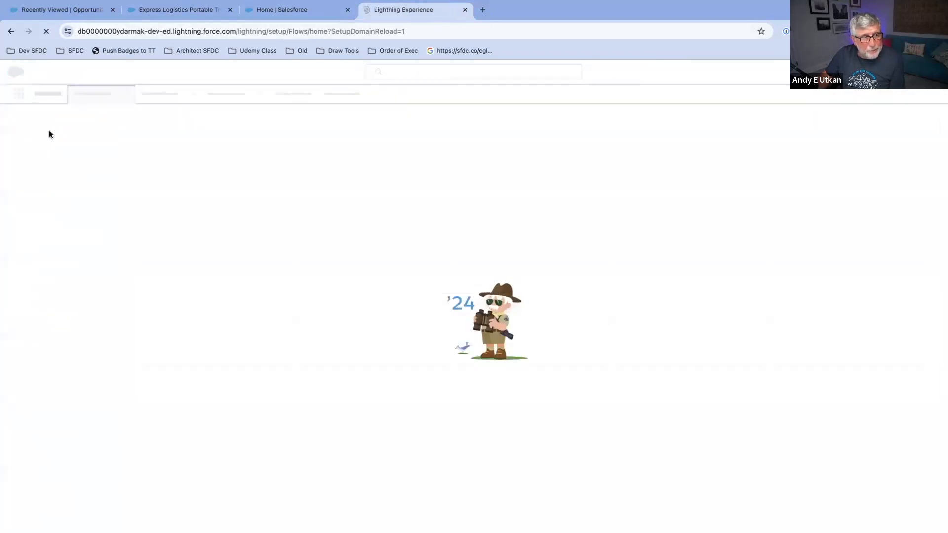
type("time")
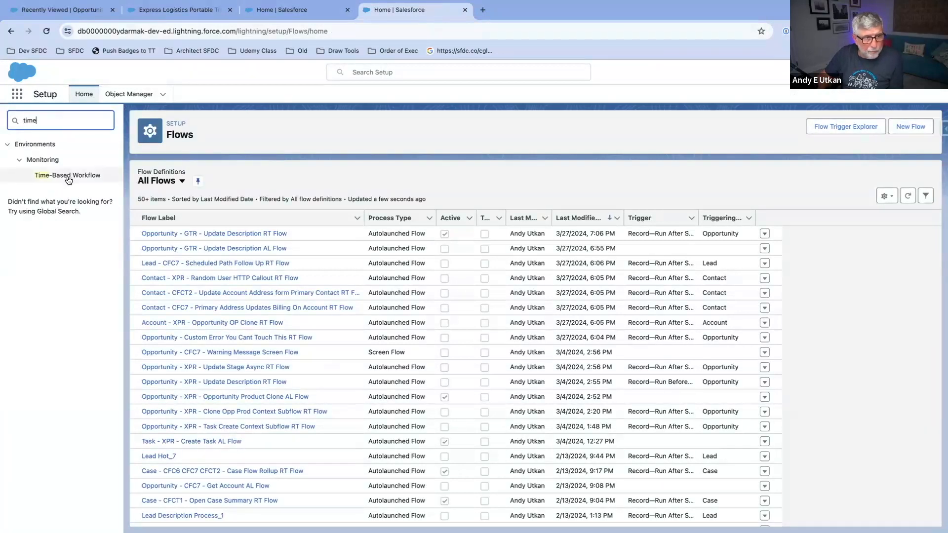
left_click(67, 176)
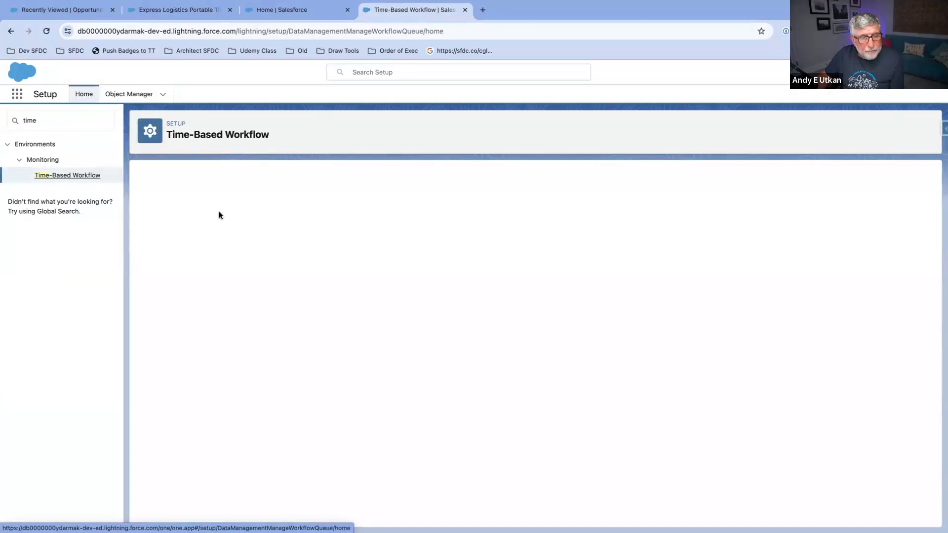
Step: Try to search the pending automations for Workflow Rule, Flow, or Process Name not equal to an empty value
left_click(248, 213)
left_click(249, 226)
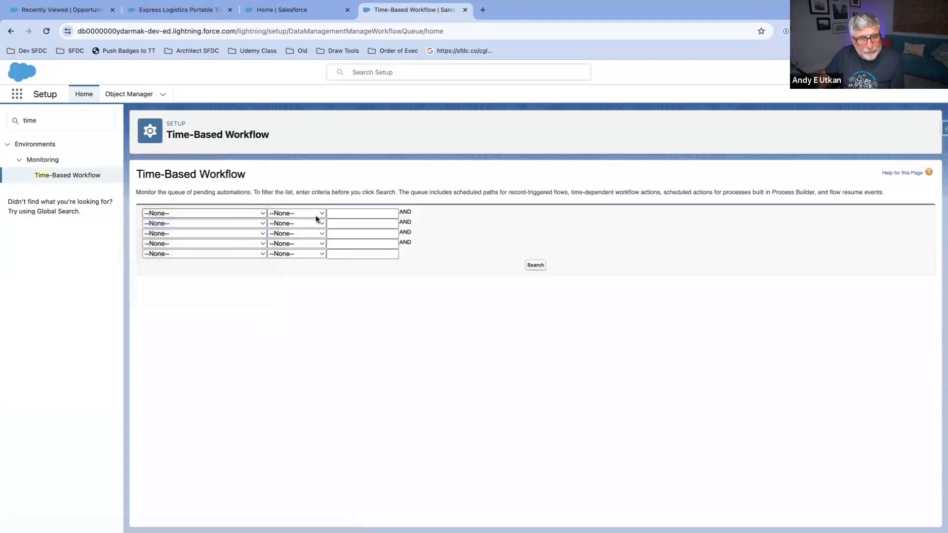
left_click(316, 214)
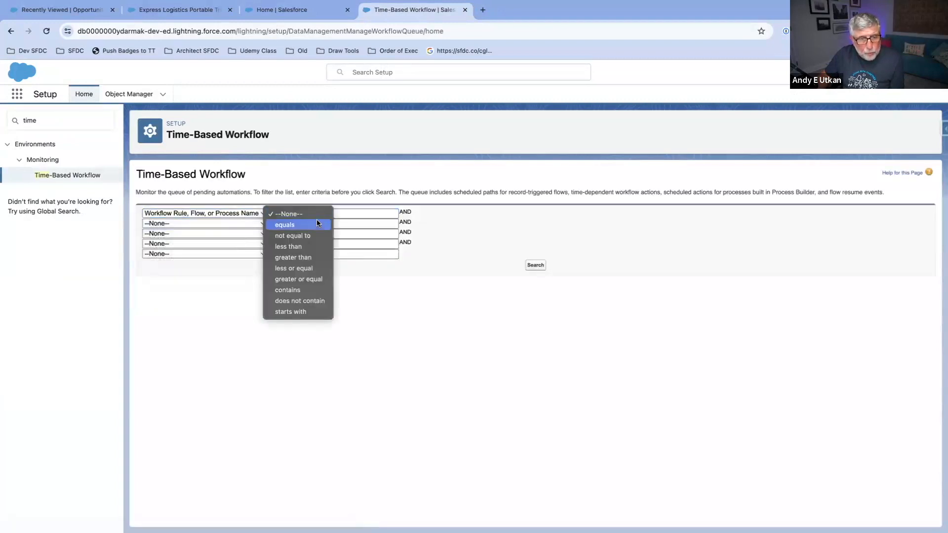
left_click(316, 235)
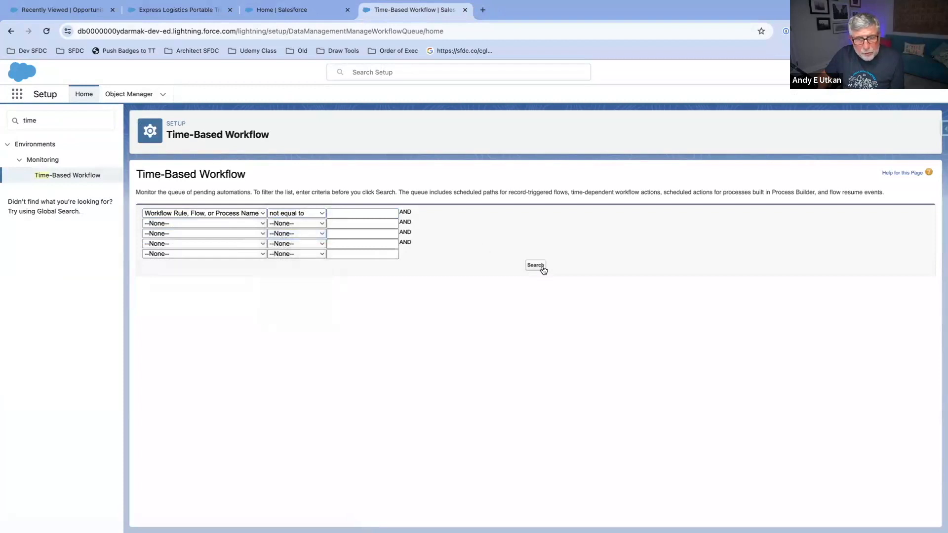
left_click(537, 265)
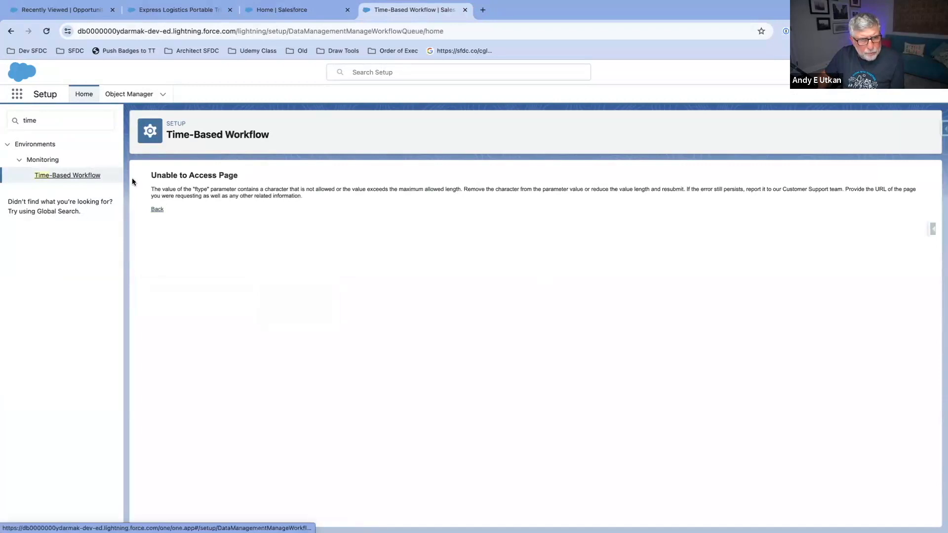
Step: Return to Setup Home and reopen the Time-Based Workflow page by searching for "time"
left_click(157, 210)
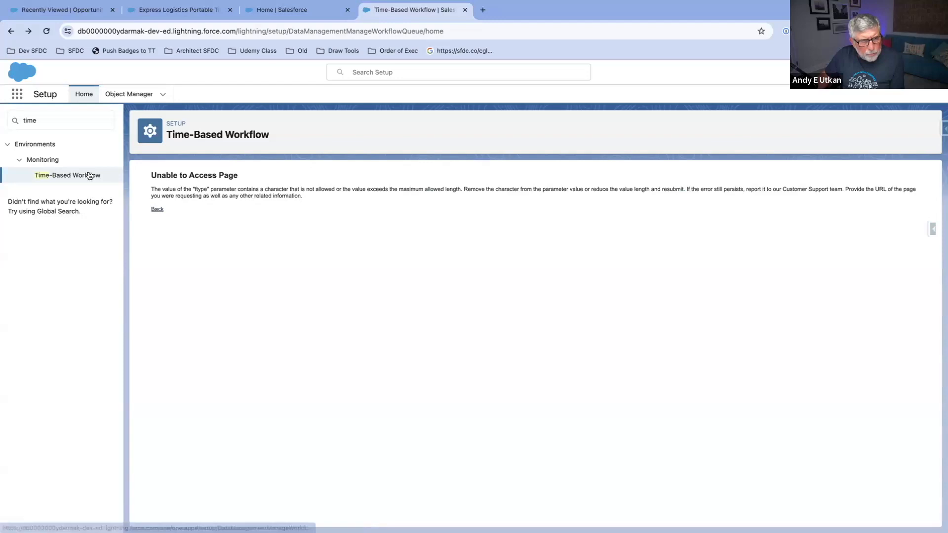
left_click(42, 160)
left_click(44, 119)
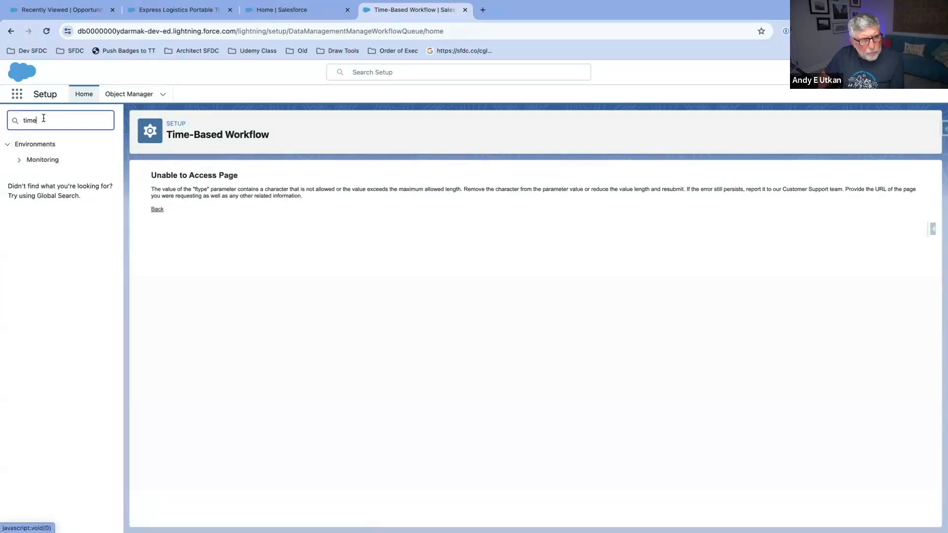
left_click_drag(45, 120, 3, 121)
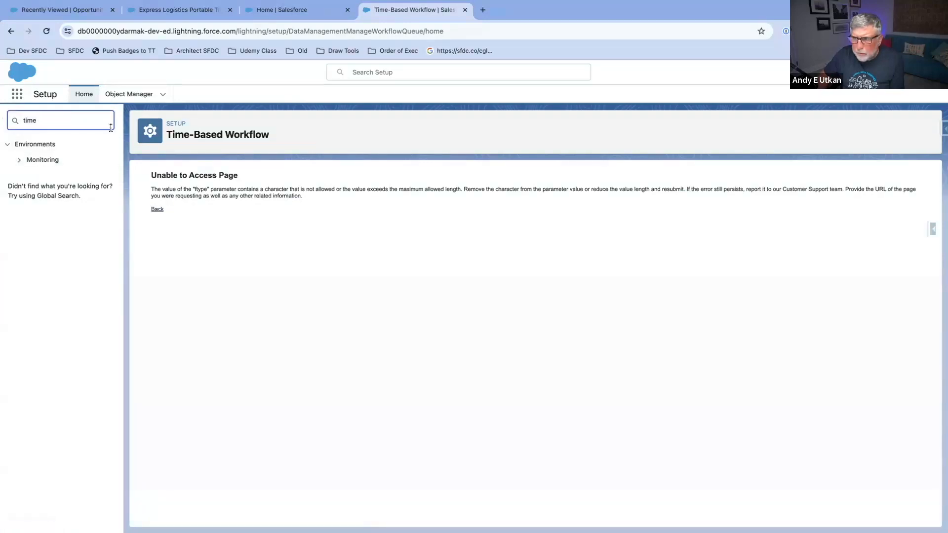
left_click(72, 94)
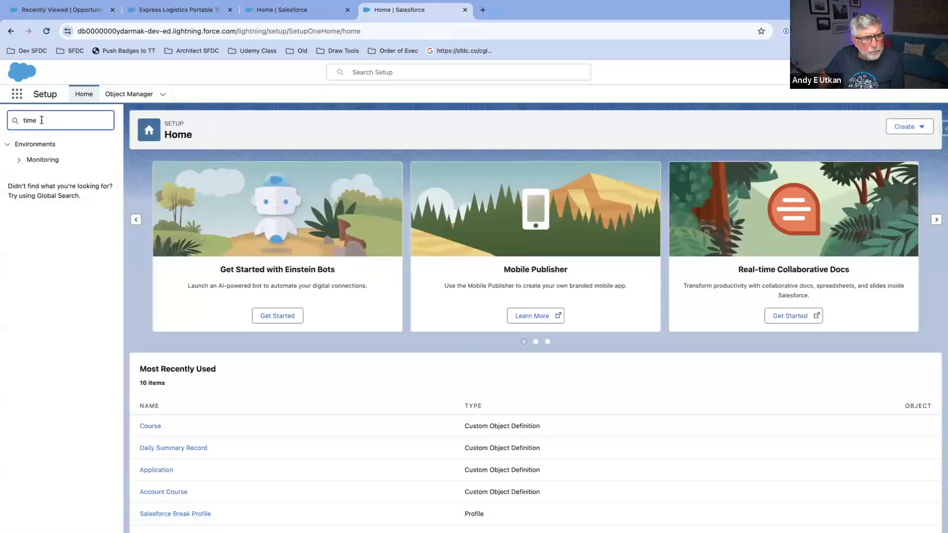
type("time")
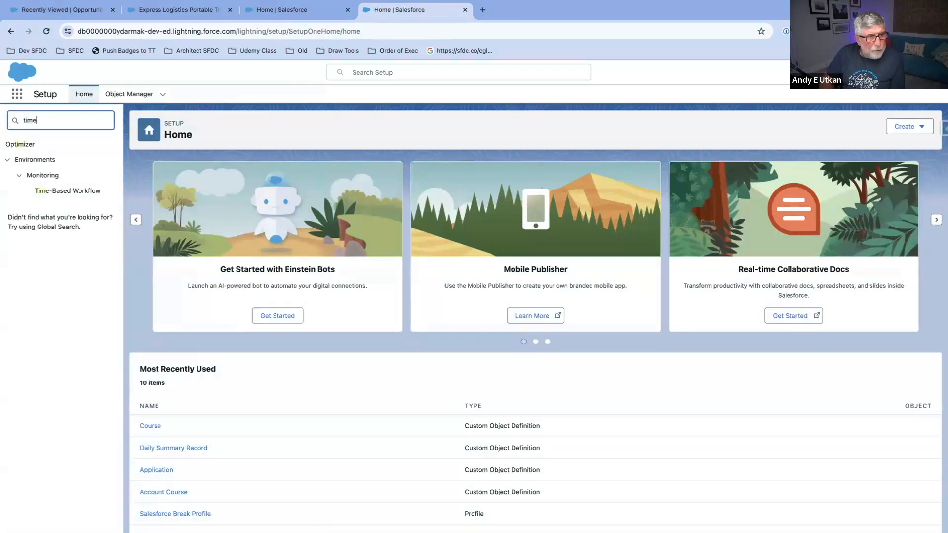
left_click(70, 175)
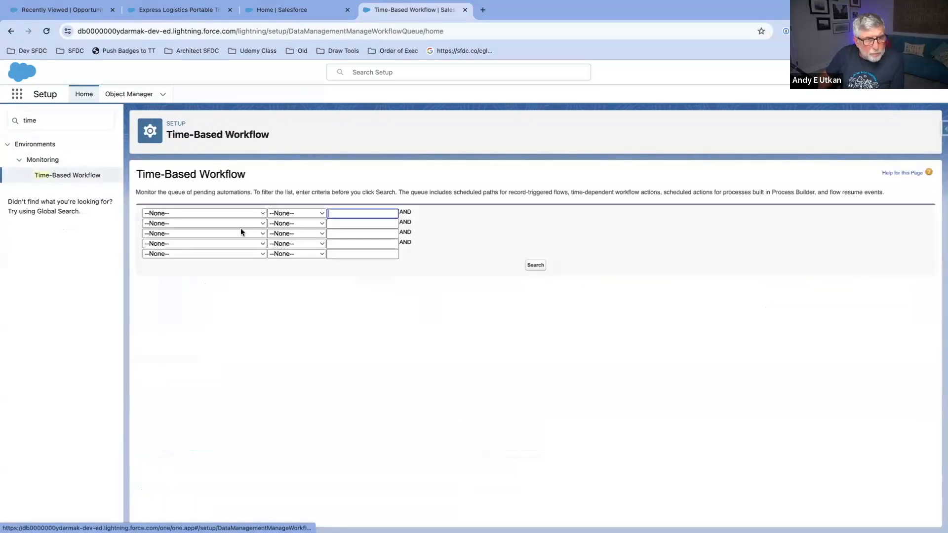
Step: Try the pending automations search again with Workflow Rule, Flow, or Process Name not equal to an empty value
left_click(256, 215)
left_click(254, 225)
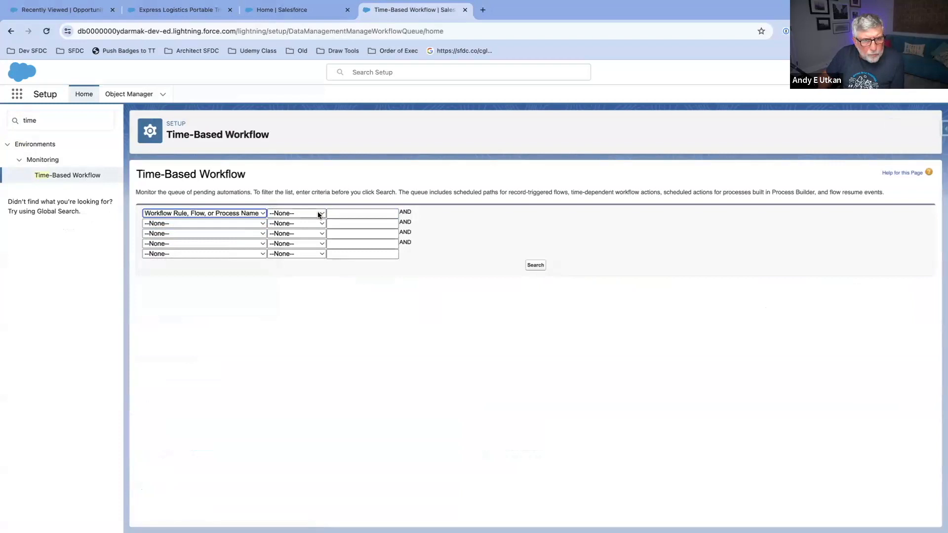
left_click(318, 214)
left_click(305, 235)
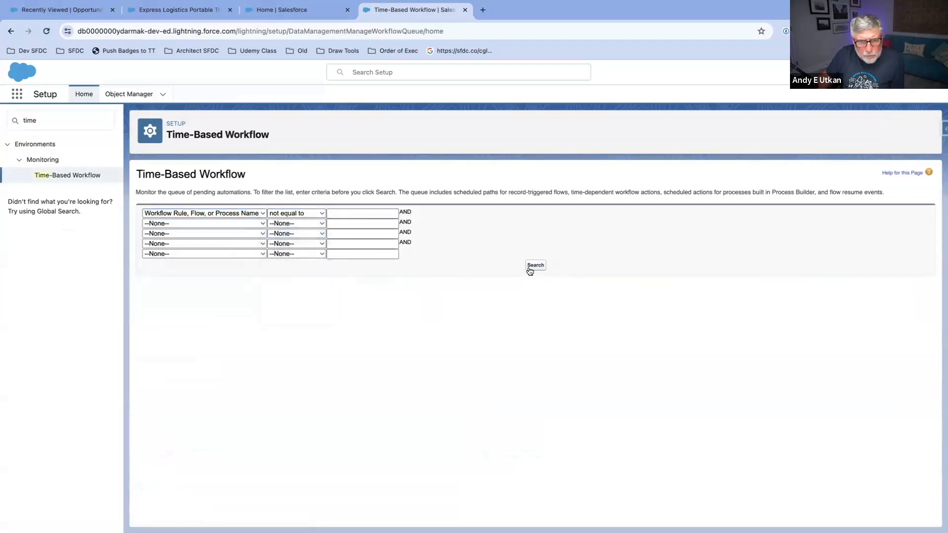
left_click(536, 266)
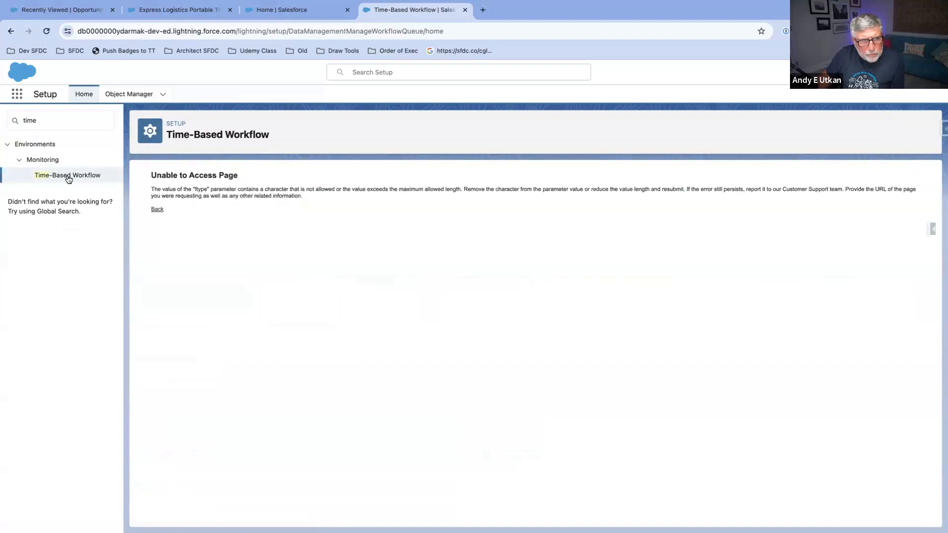
Step: Get a fresh Time-Based Workflow search form, going through Object Manager and Setup Home if reopening the page directly does not work
left_click(50, 121)
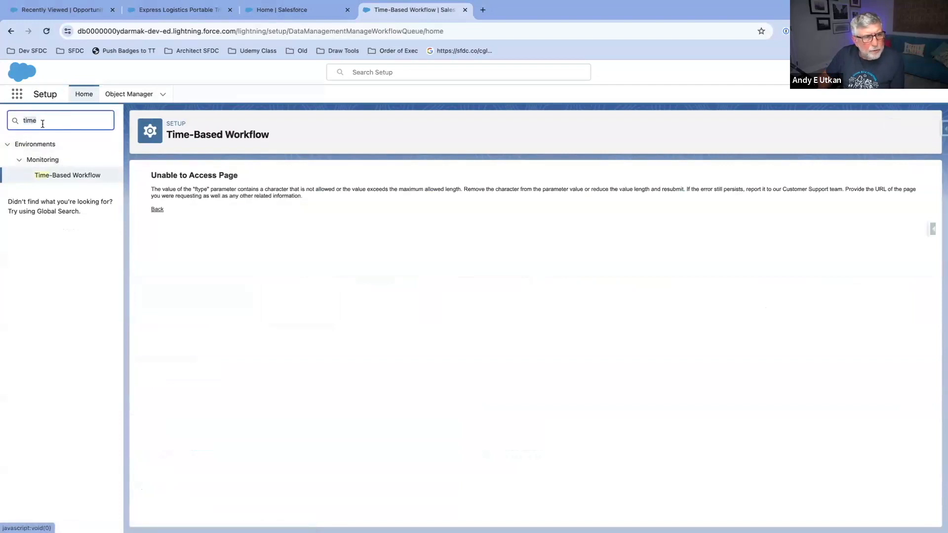
key("BackSpace")
key("BackSpace")
key("BackSpace")
key("BackSpace")
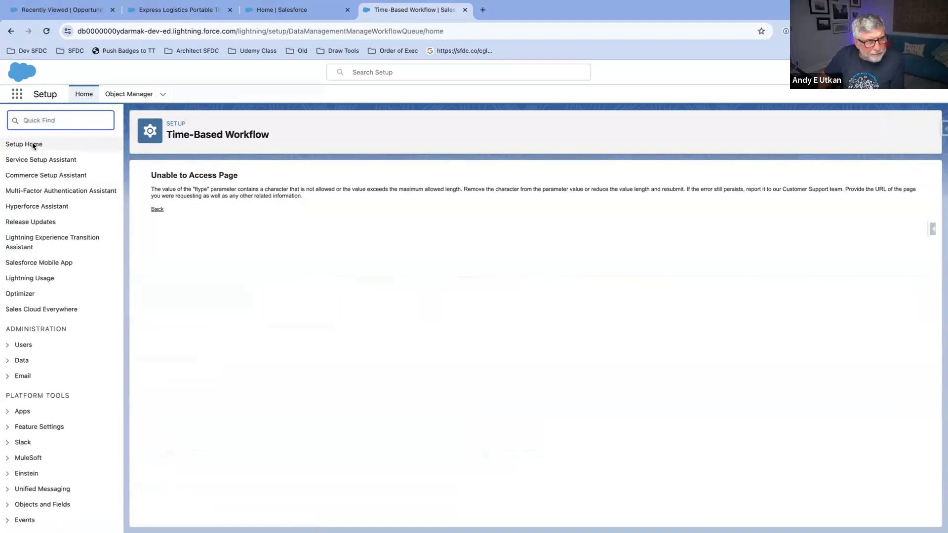
type("time")
left_click(51, 175)
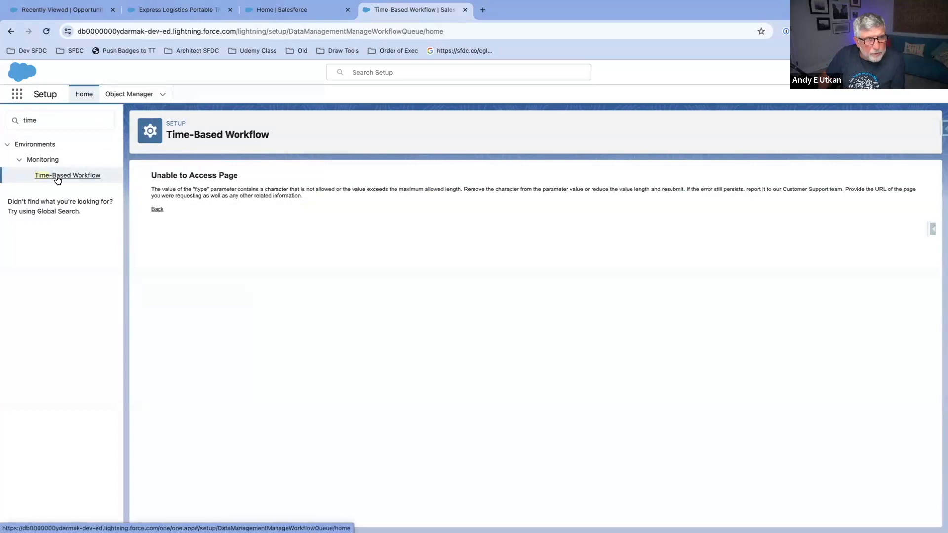
left_click(52, 120)
left_click(116, 99)
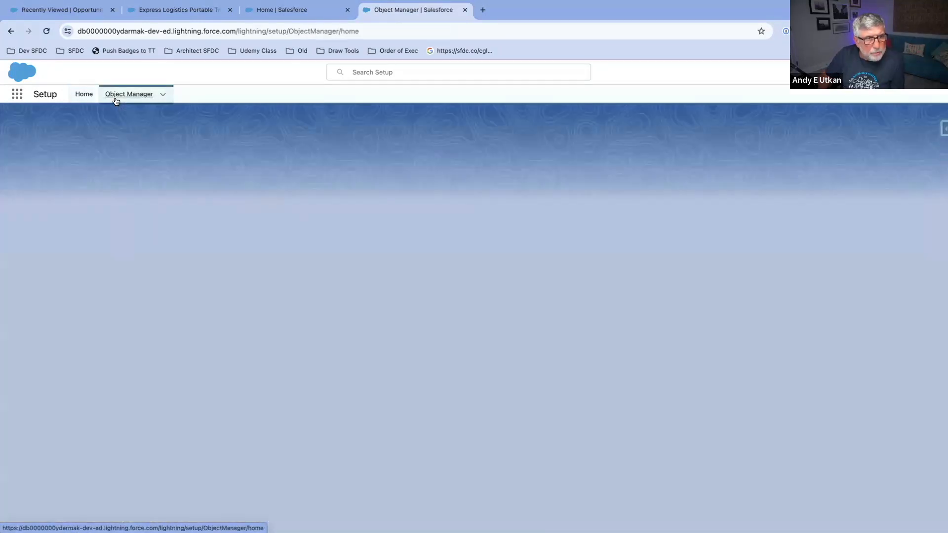
left_click(84, 95)
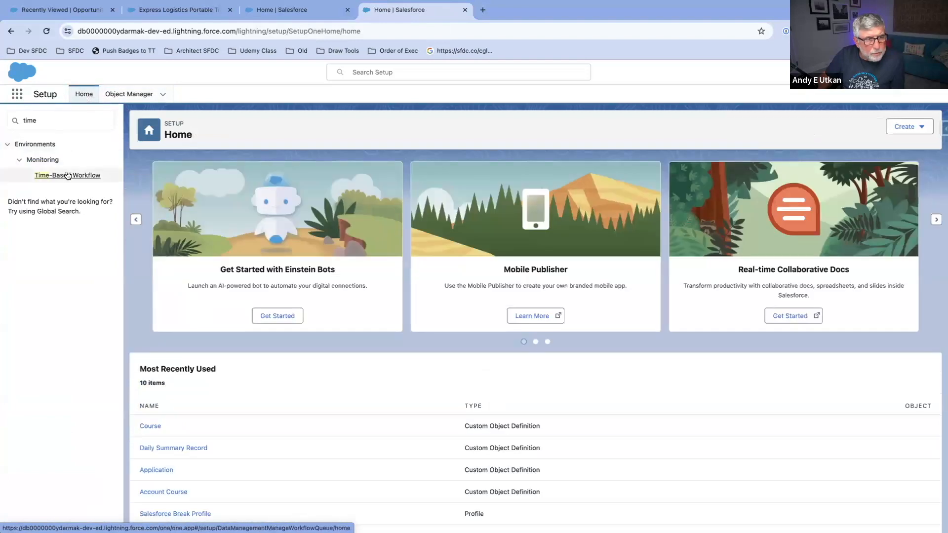
left_click(67, 176)
Step: Try to search the pending automations for Workflow Rule, Flow, or Process Name containing "Flow"
left_click(219, 213)
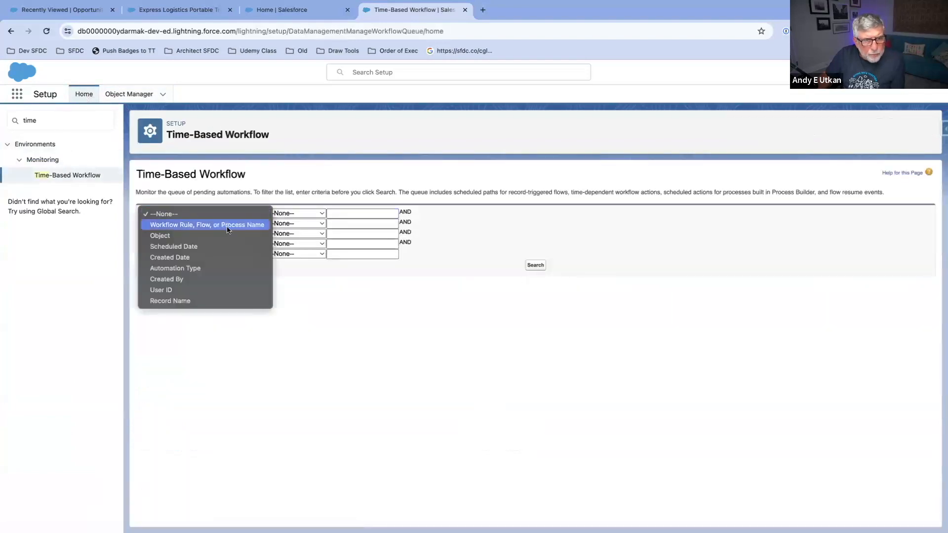
left_click(224, 229)
left_click(317, 212)
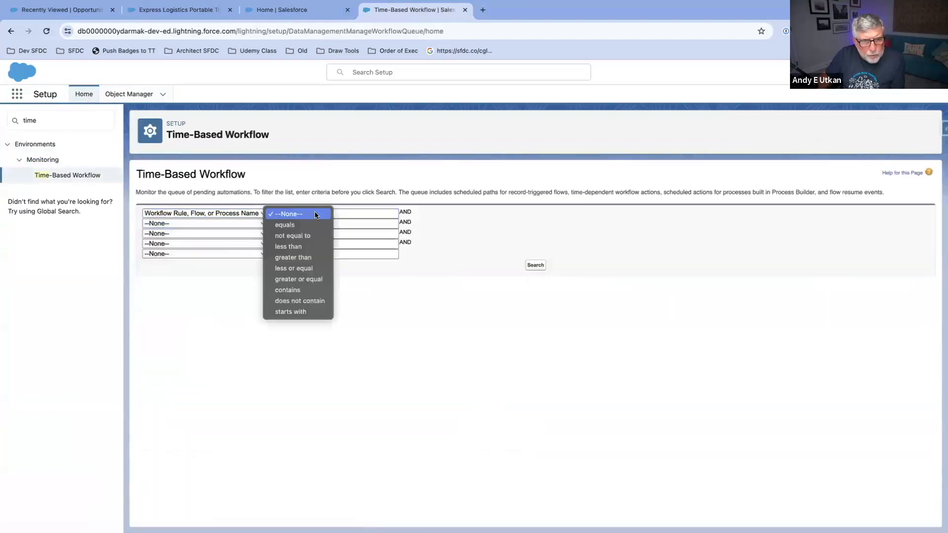
left_click(308, 294)
left_click(345, 214)
type("flo")
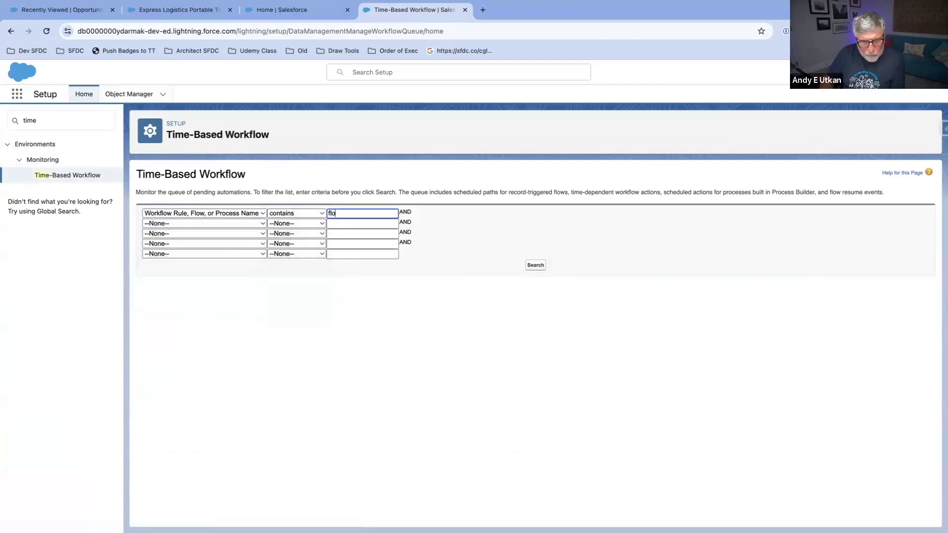
key("BackSpace")
key("BackSpace")
key("BackSpace")
type("Flow")
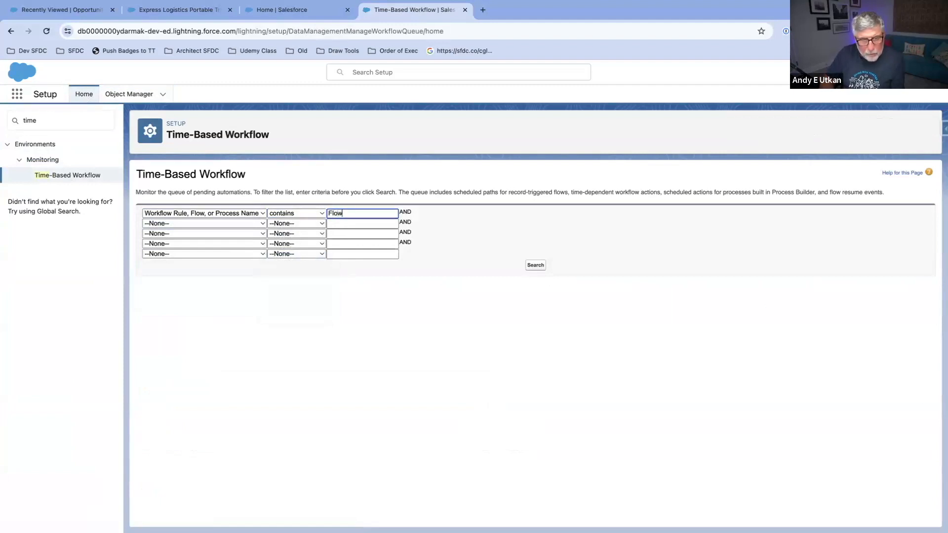
left_click(537, 265)
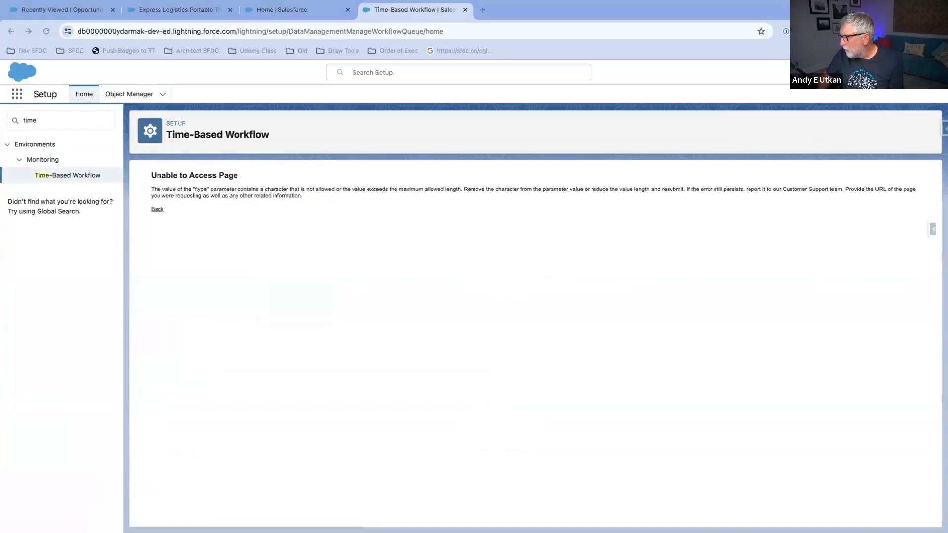
Step: Go back to the search form and retry with the name filter containing a pair of empty quotation marks
left_click(156, 209)
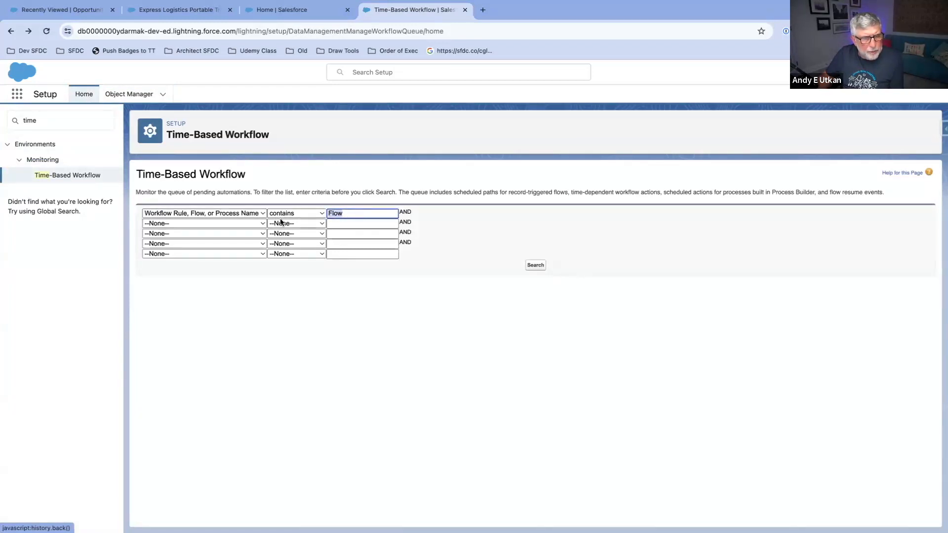
key("BackSpace")
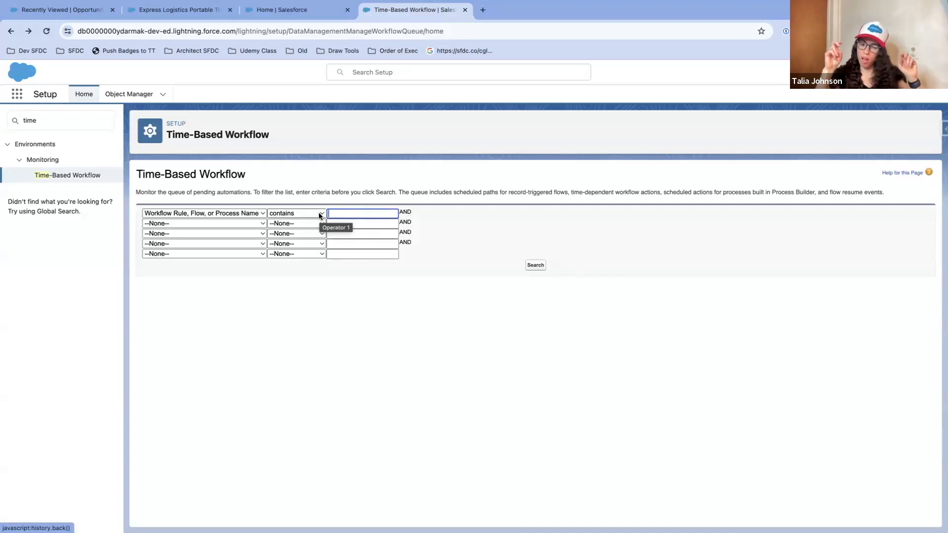
type("\"\"")
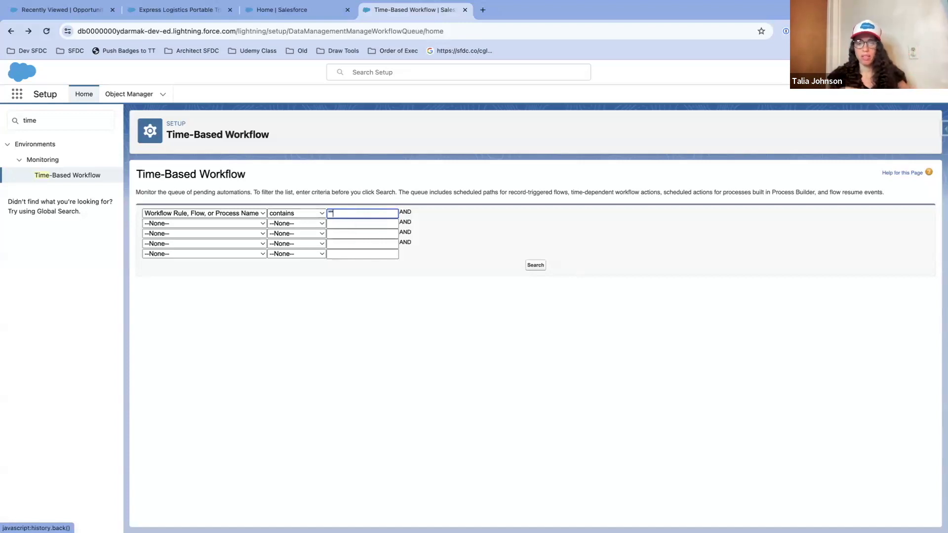
left_click(536, 266)
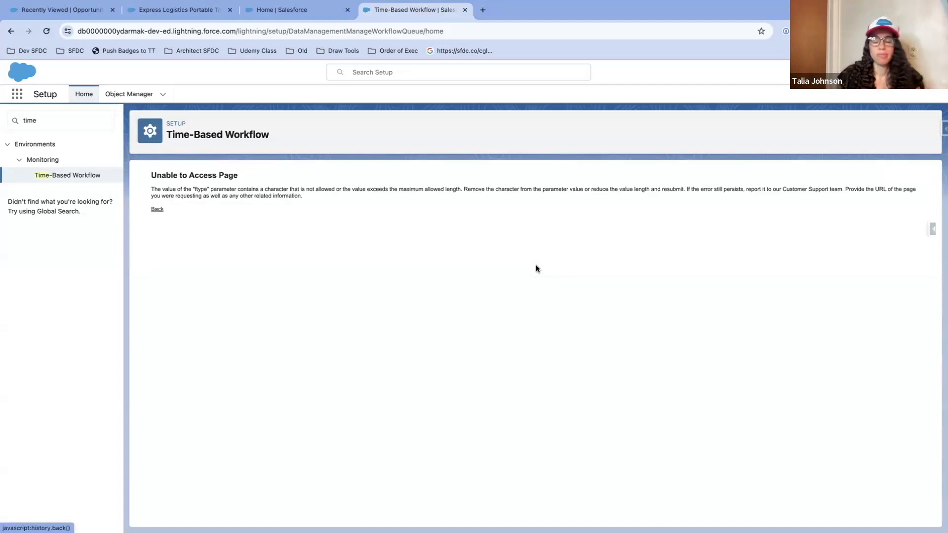
left_click_drag(195, 189, 370, 198)
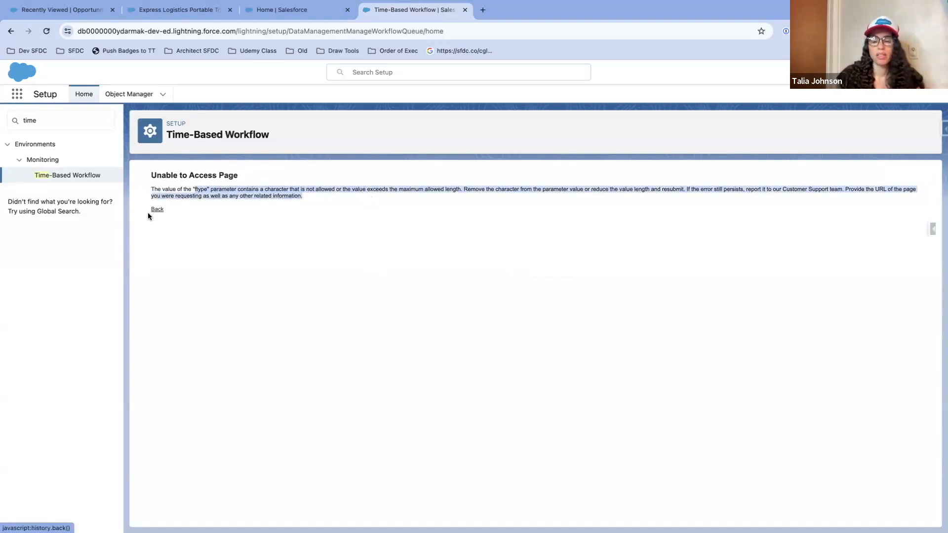
Step: Reset Setup by going through Object Manager and Home, and reopen the Time-Based Workflow page by searching for "time"
left_click(47, 120)
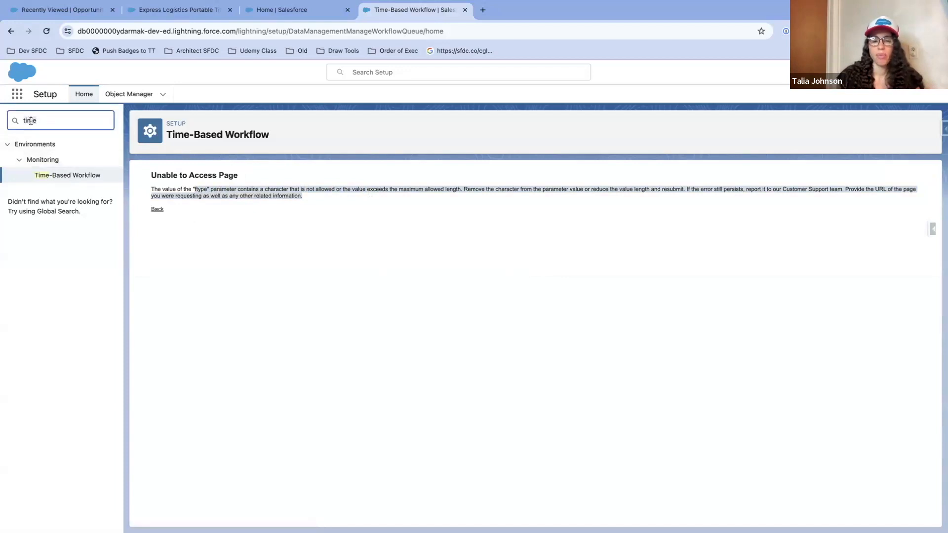
key("BackSpace")
key("BackSpace")
key("BackSpace")
key("BackSpace")
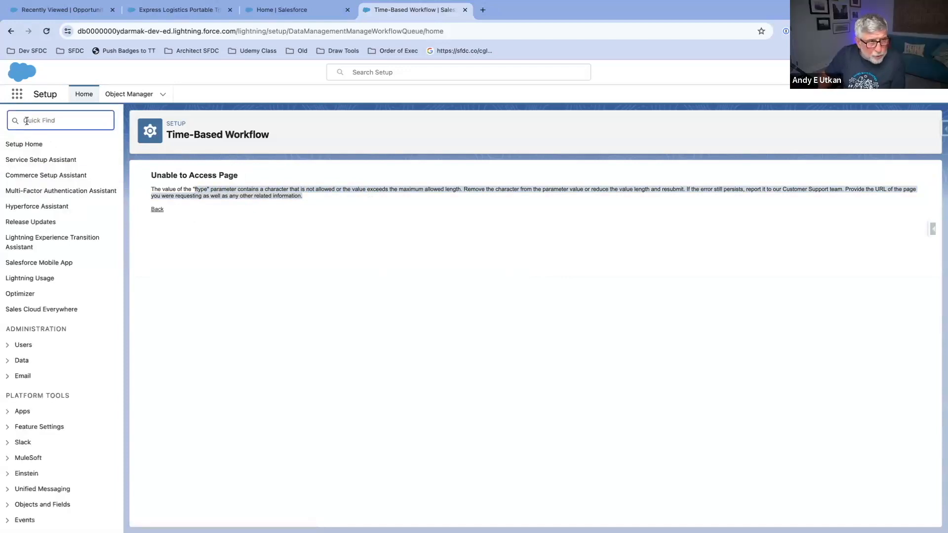
left_click(112, 95)
left_click(83, 95)
left_click(62, 122)
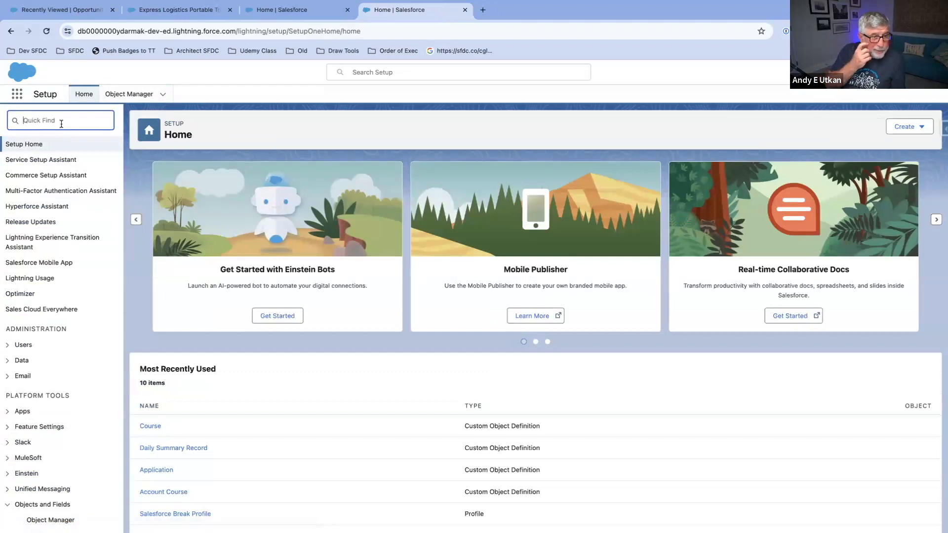
type("time")
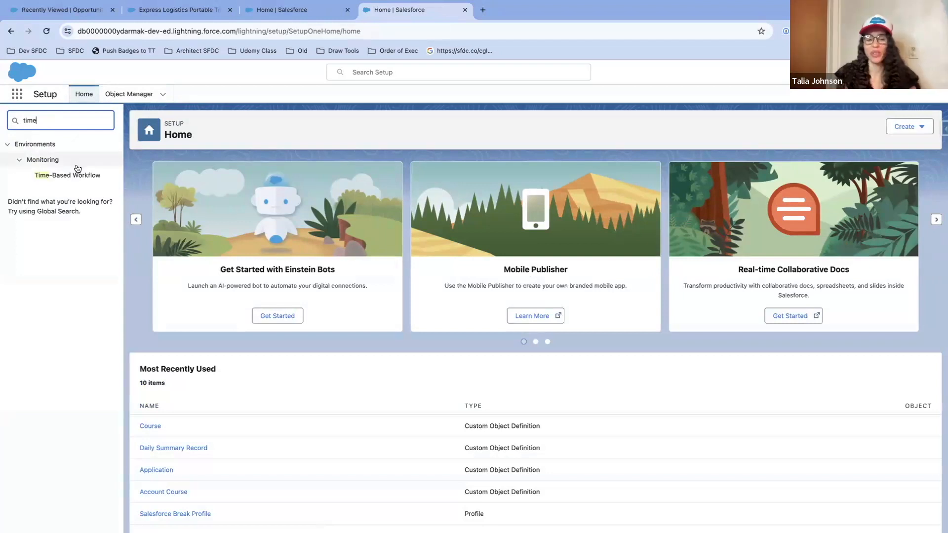
left_click(77, 176)
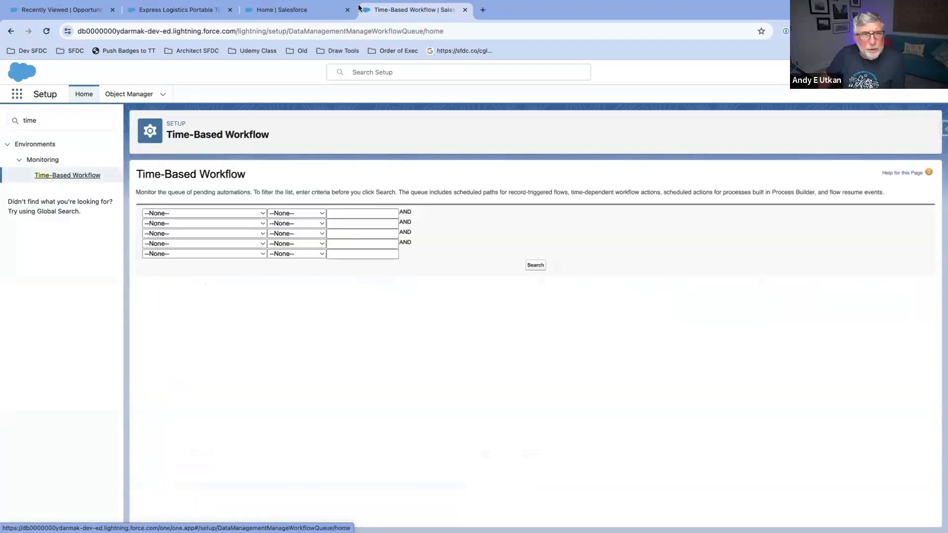
Step: Check the Flows list in the other browser tab and close the Time-Based Workflow tab
left_click(308, 12)
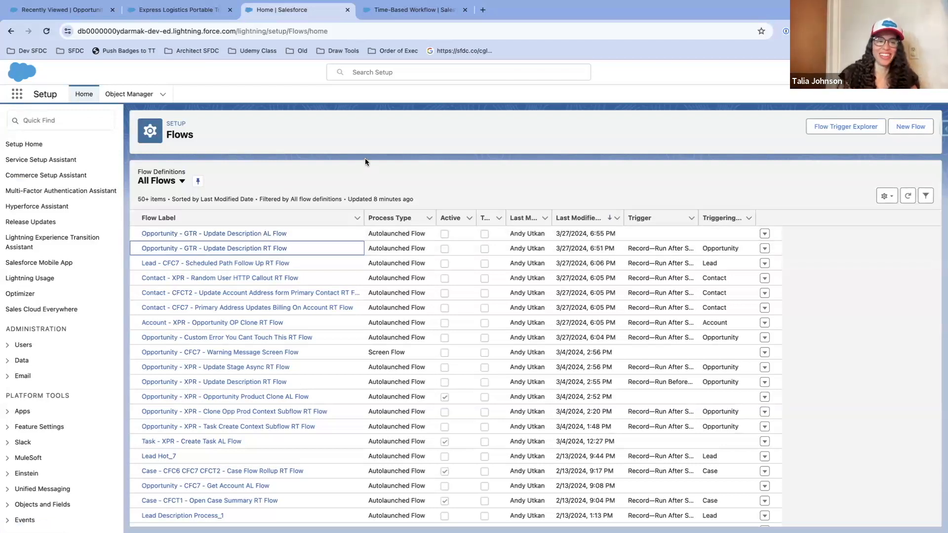
left_click(398, 10)
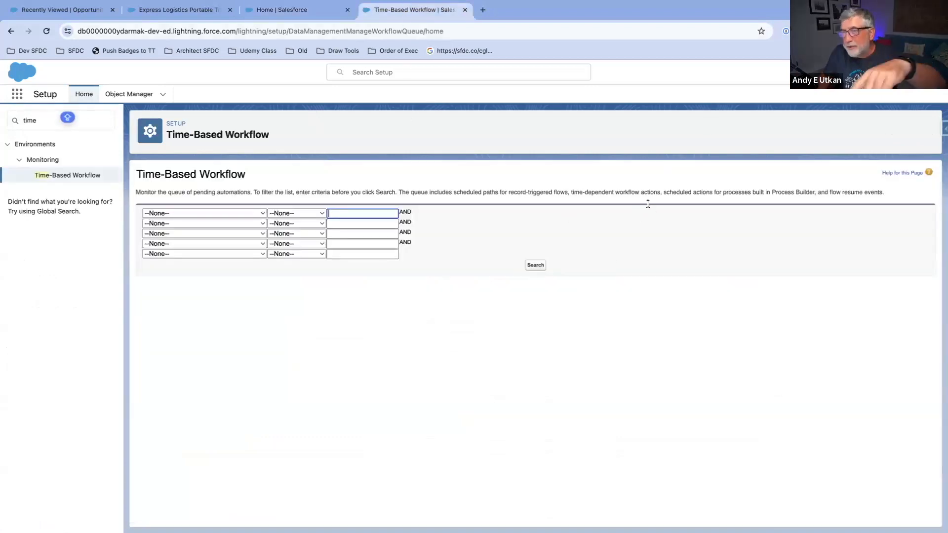
left_click(465, 10)
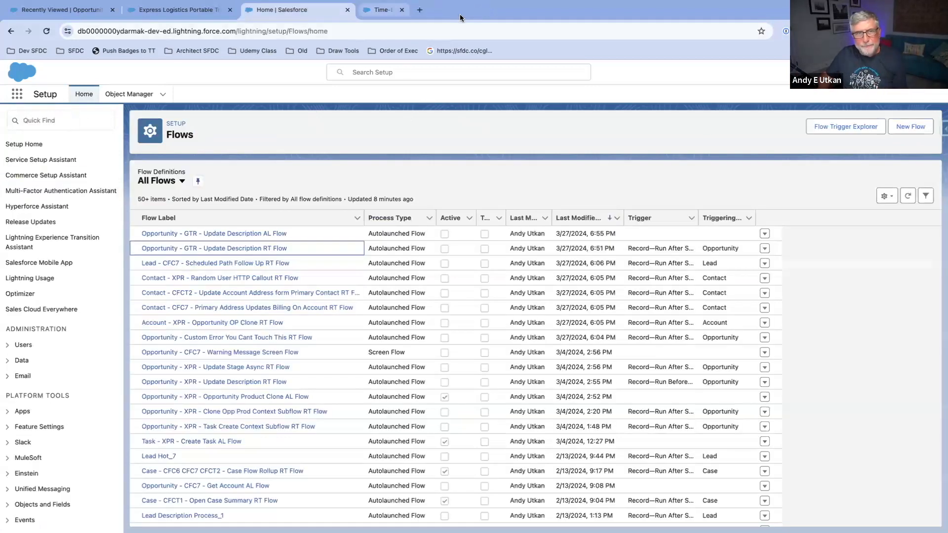
Step: Reload the Flows list in Setup and open the Opportunity - GTR - Update Description RT Flow
left_click(161, 11)
left_click(93, 16)
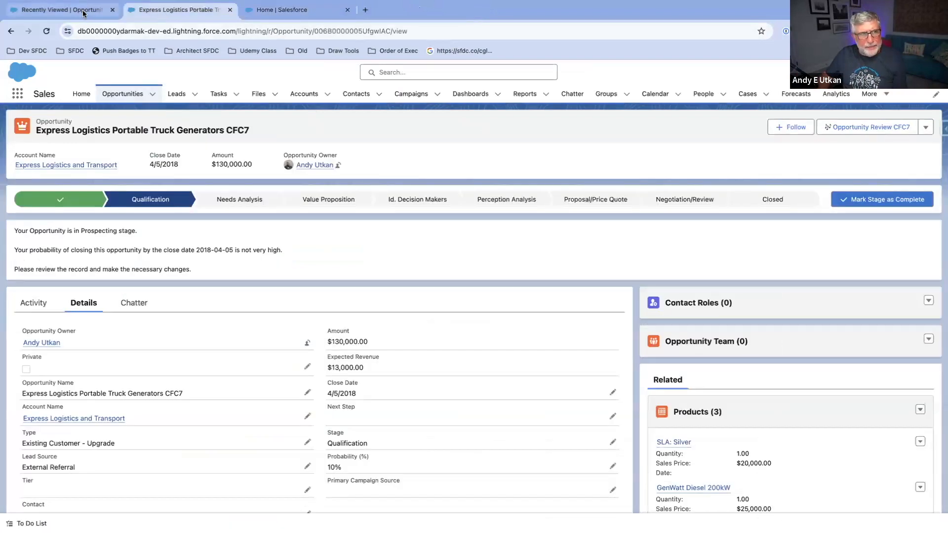
left_click(322, 11)
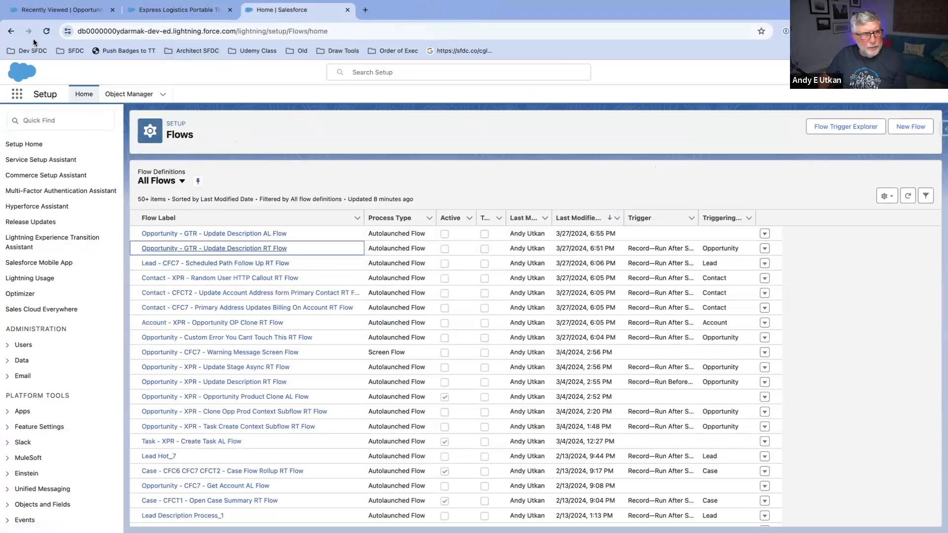
left_click(46, 31)
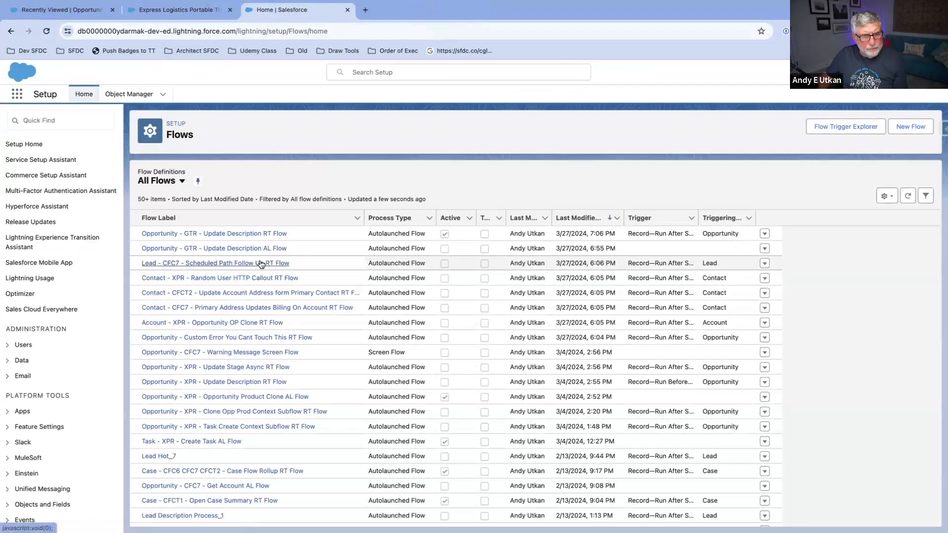
left_click(266, 236)
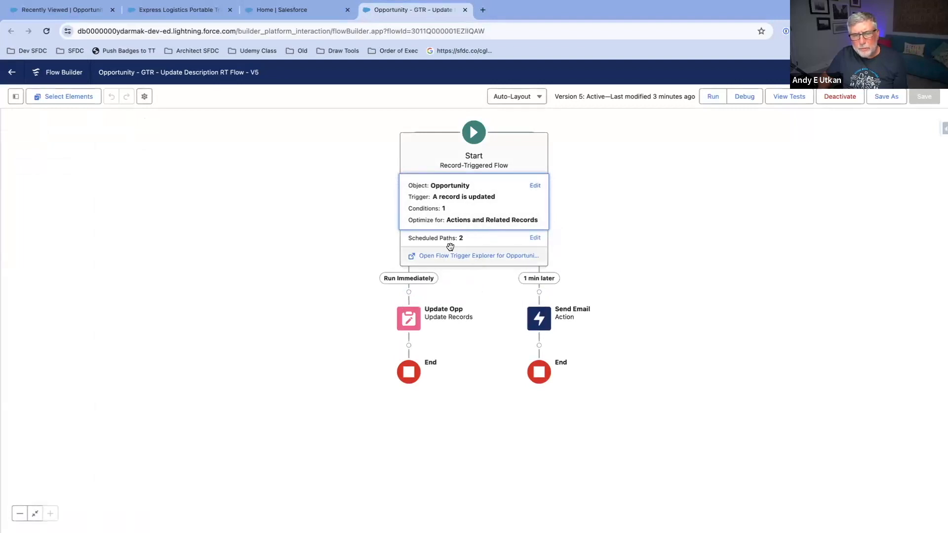
Step: Review the input values of the Send Email action on the 1 min later path and close its settings
left_click(539, 319)
left_click(536, 312)
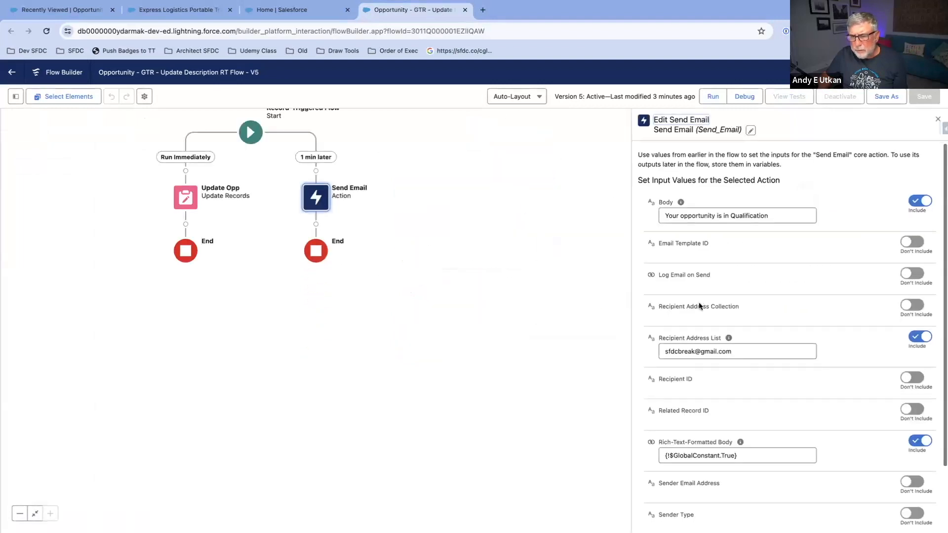
scroll(699, 306, "down", 2)
scroll(699, 306, "up", 2)
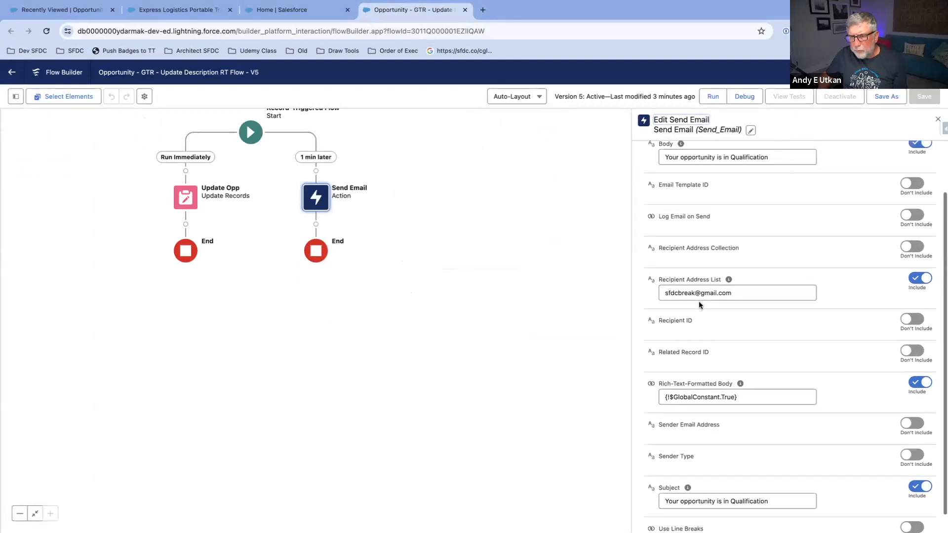
left_click(935, 120)
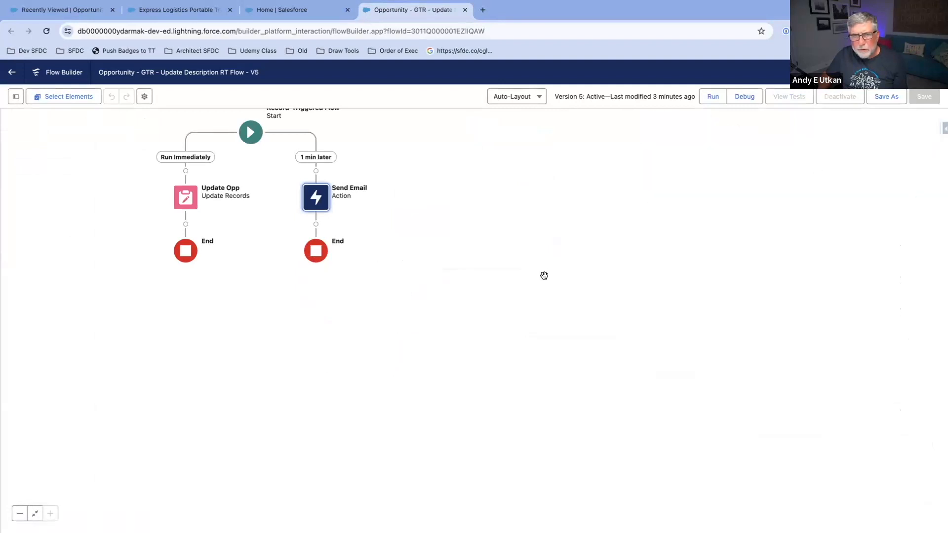
Step: Review the Start element's object, trigger and entry conditions, and close its settings
left_click(425, 192)
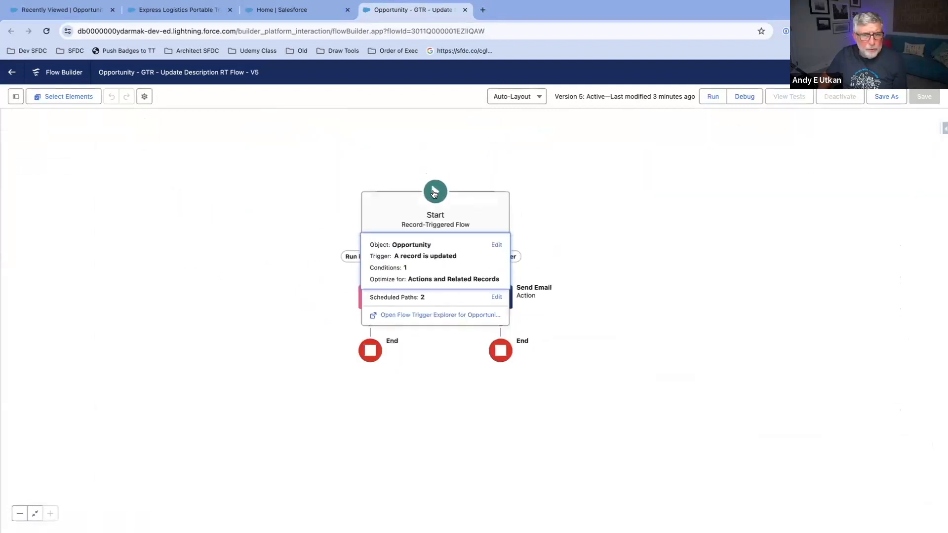
left_click(454, 275)
scroll(606, 261, "down", 3)
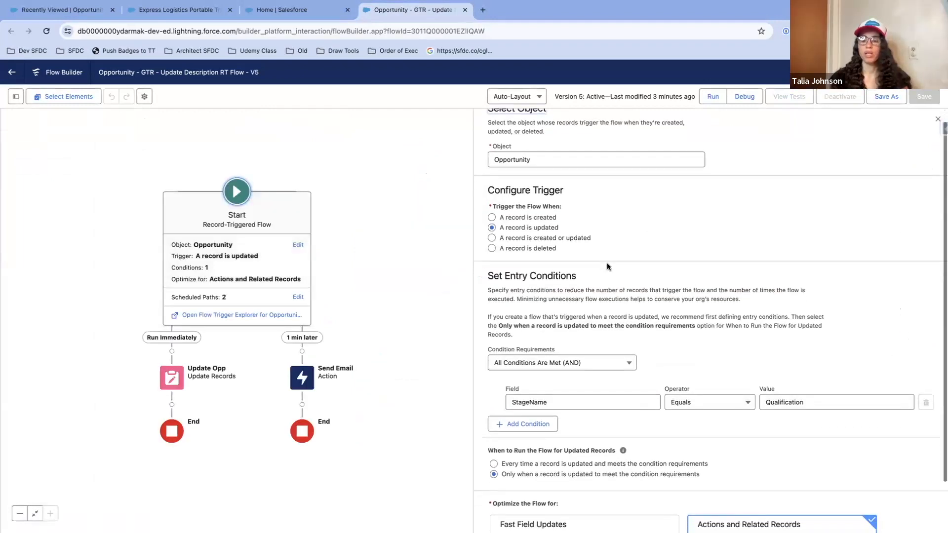
scroll(606, 262, "up", 3)
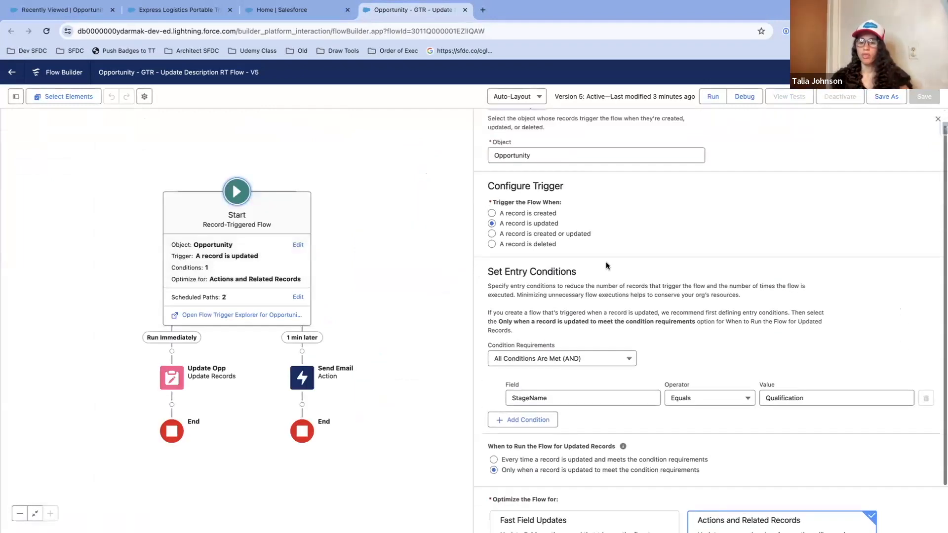
left_click(366, 227)
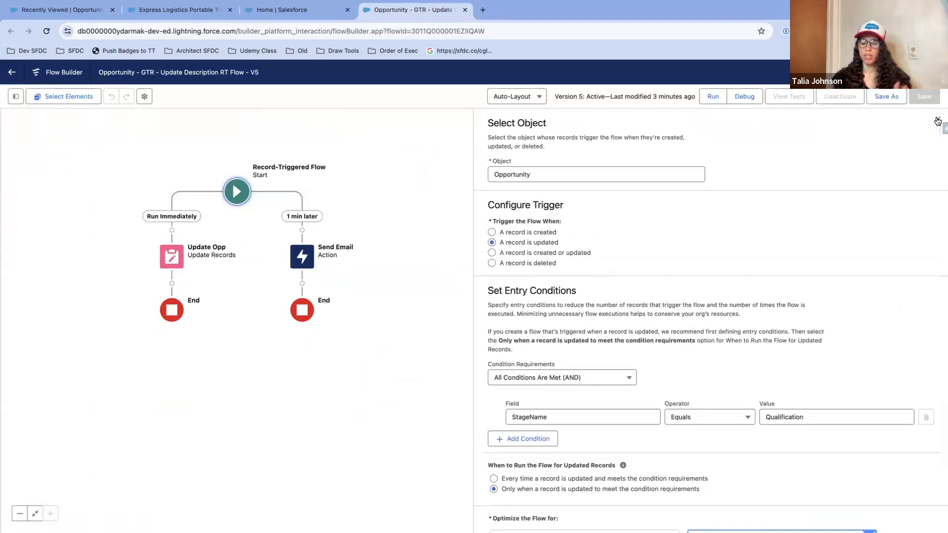
left_click(937, 118)
left_click_drag(496, 220, 699, 222)
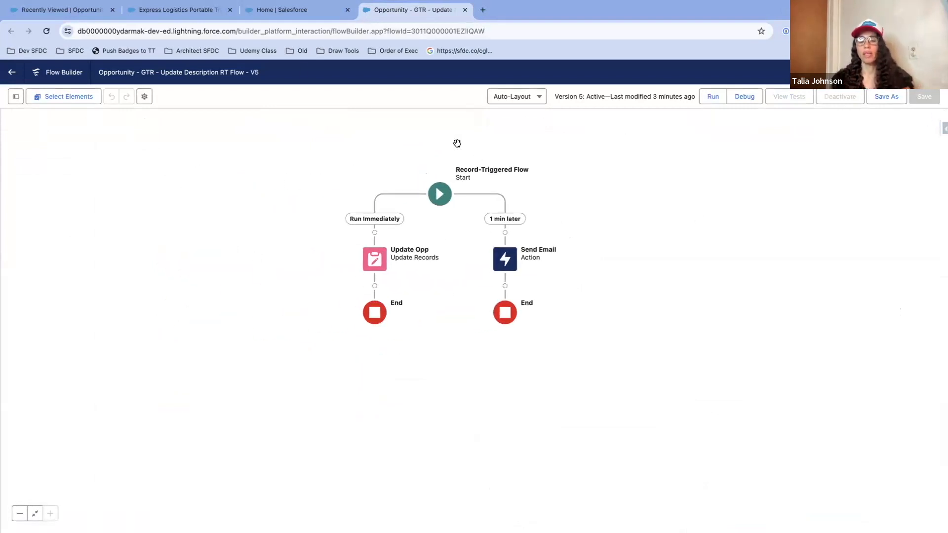
Step: Open Salesforce Setup in a new browser tab from the Opportunities list and allow the site to show notifications
left_click(39, 11)
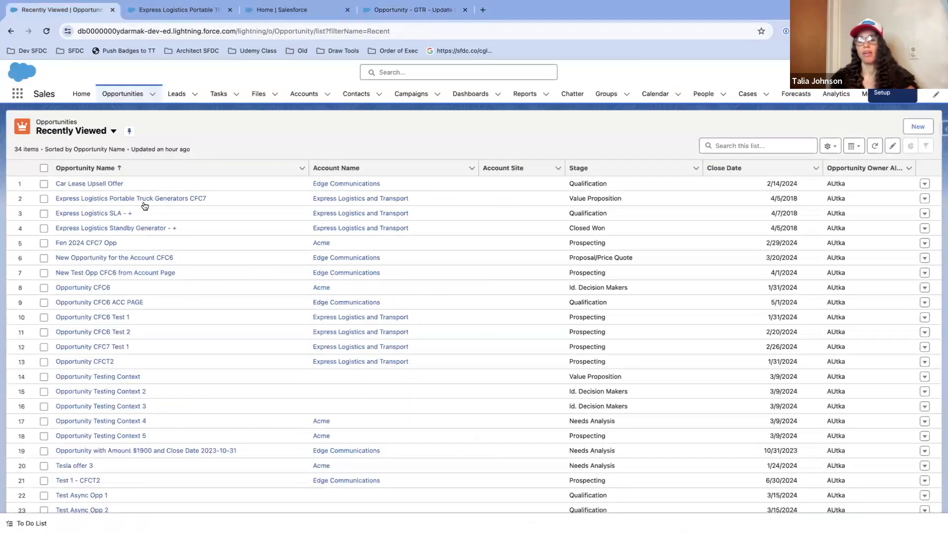
left_click(873, 72)
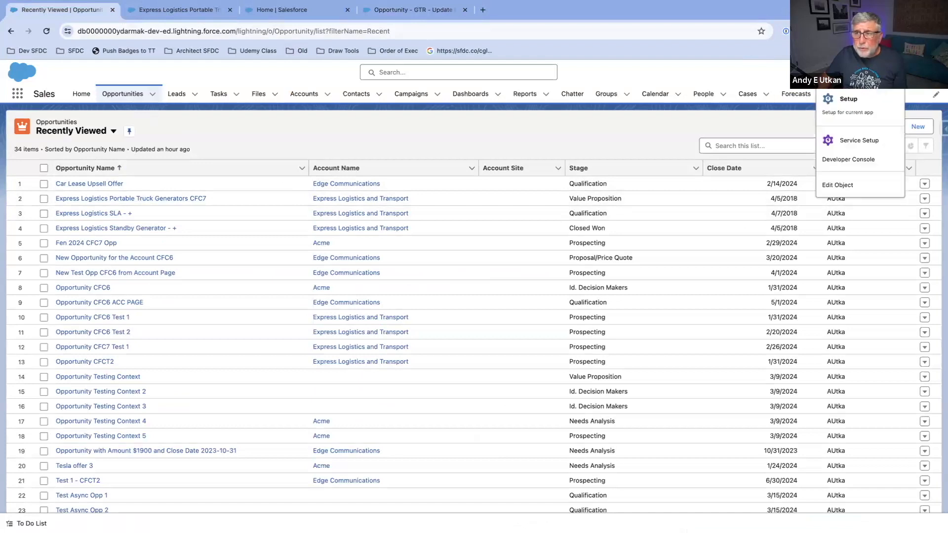
left_click(849, 119)
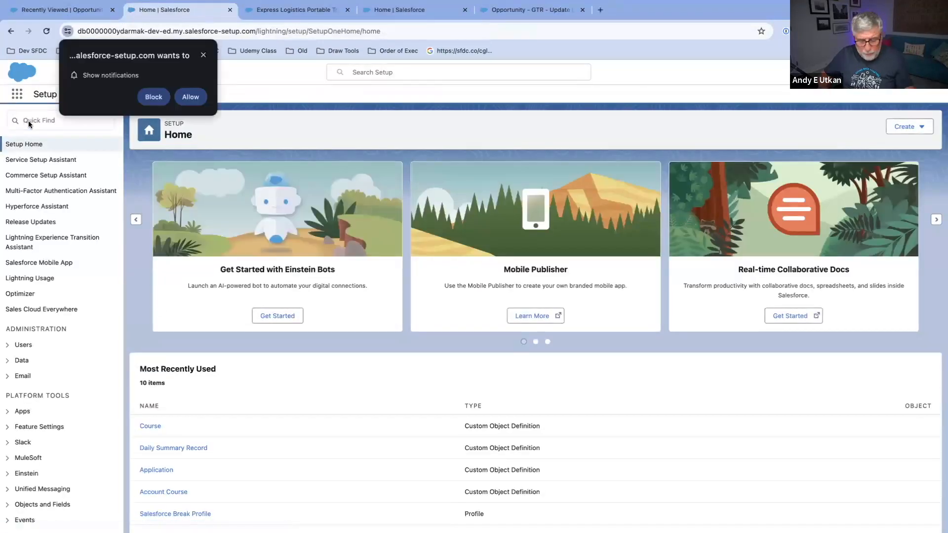
left_click(199, 98)
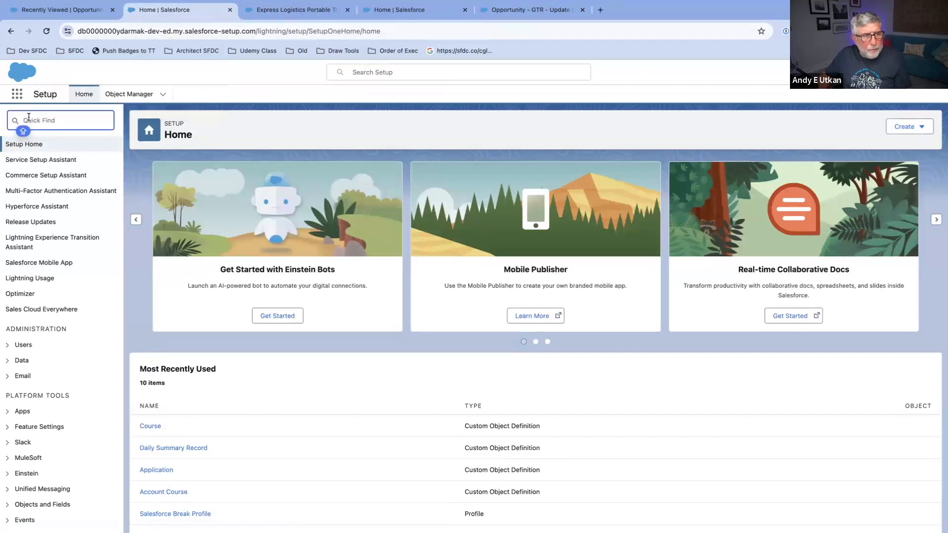
type("PROCE")
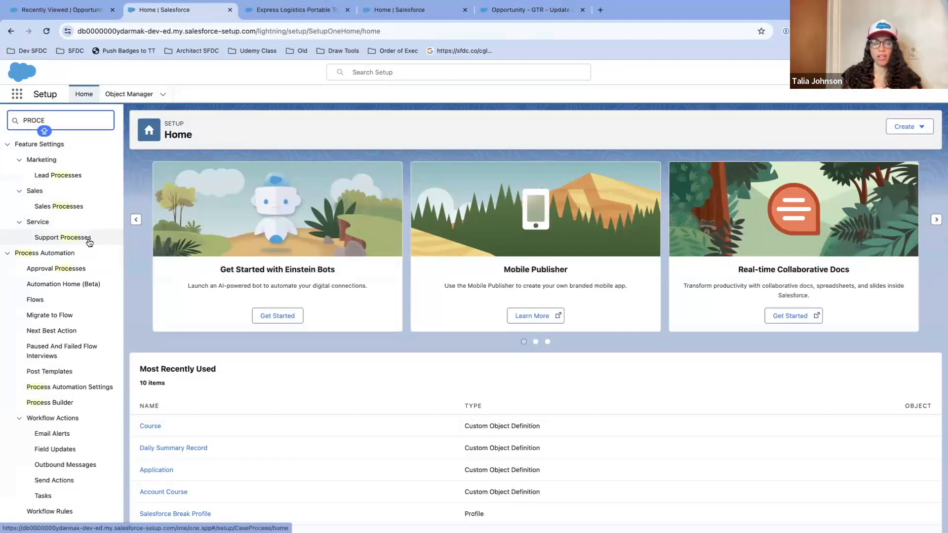
key("BackSpace")
key("BackSpace")
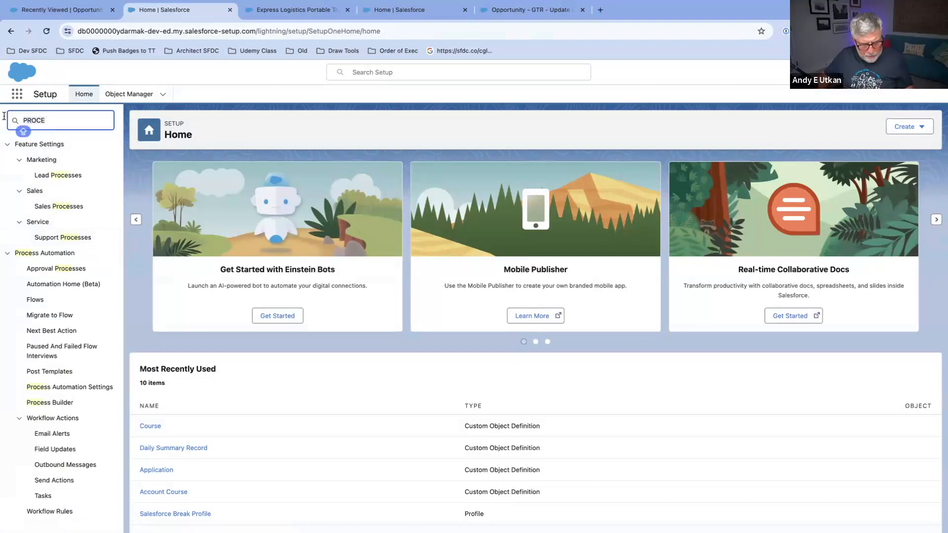
key("BackSpace")
key("BackSpace")
key("BackSpace")
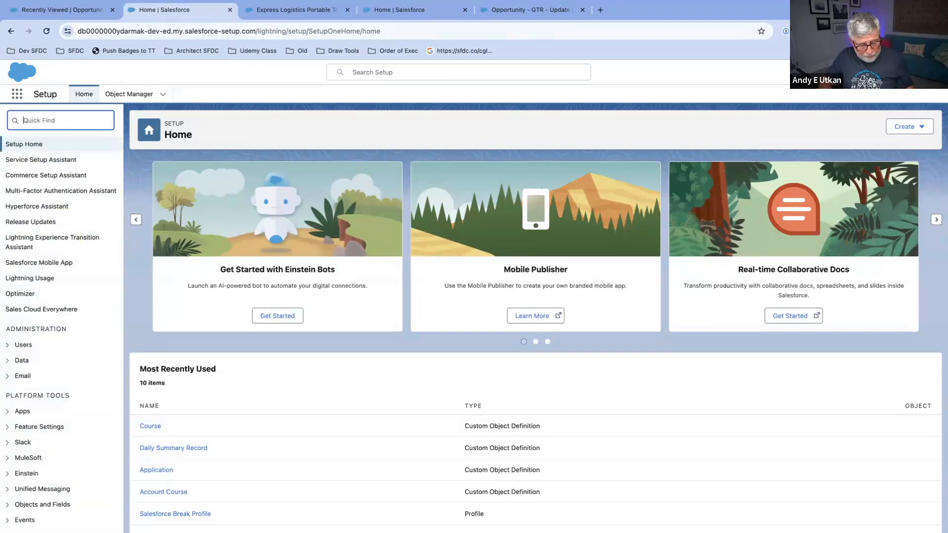
Step: Search Setup for "process" and open Process Automation Settings to review the default workflow user and Automated Process User email address
key("Caps_Lock")
type("process")
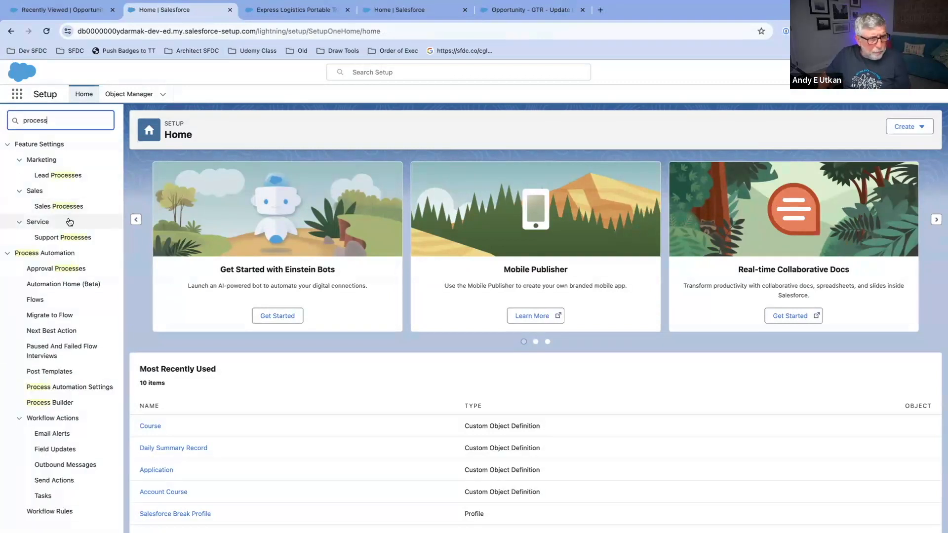
left_click(69, 390)
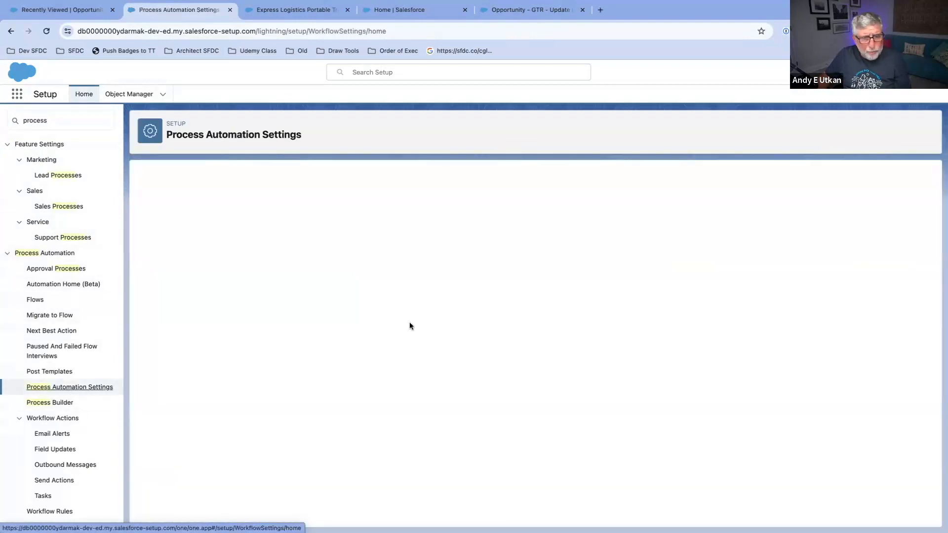
left_click(594, 264)
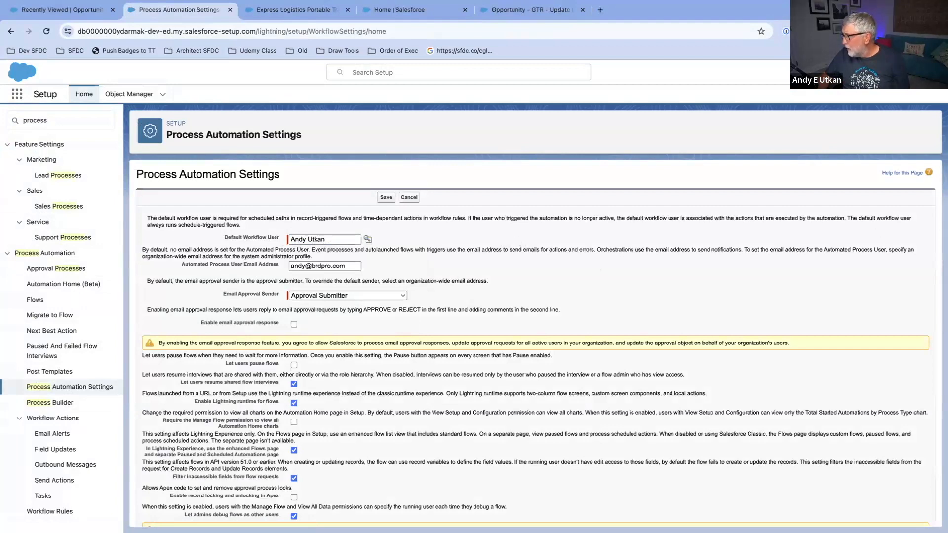
Step: Check the "Your opportunity is in Qualification" e-mail thread in the Gmail window and return to the Flows list in Setup
left_click_drag(947, 74, 245, 33)
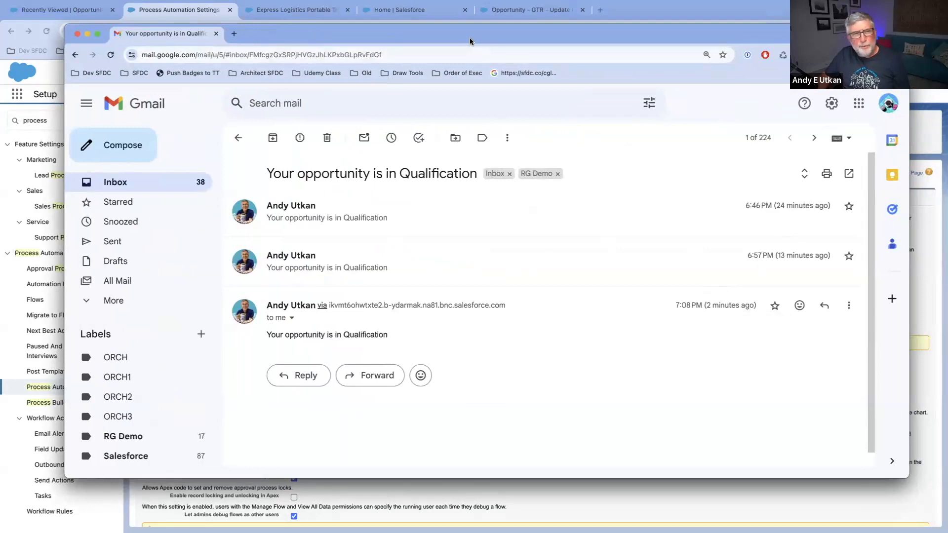
left_click_drag(469, 42, 947, 103)
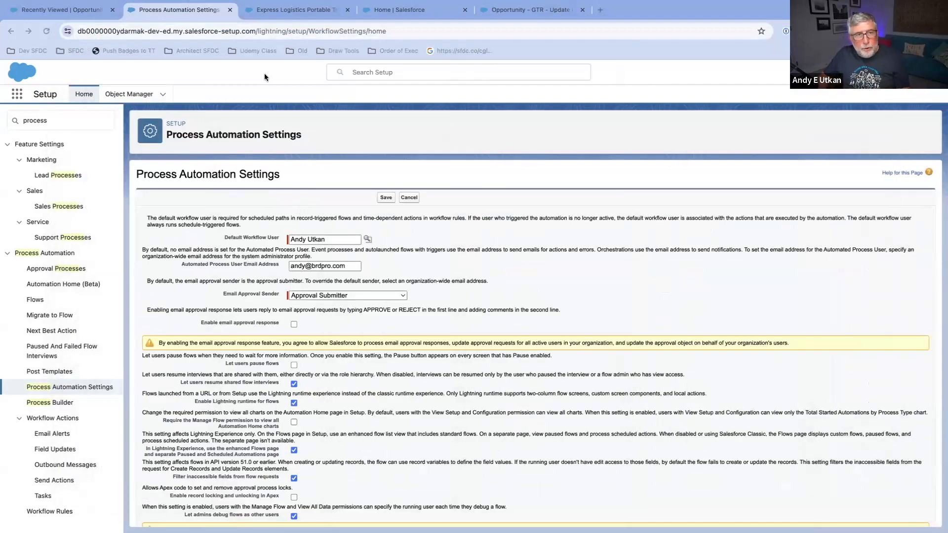
left_click(300, 11)
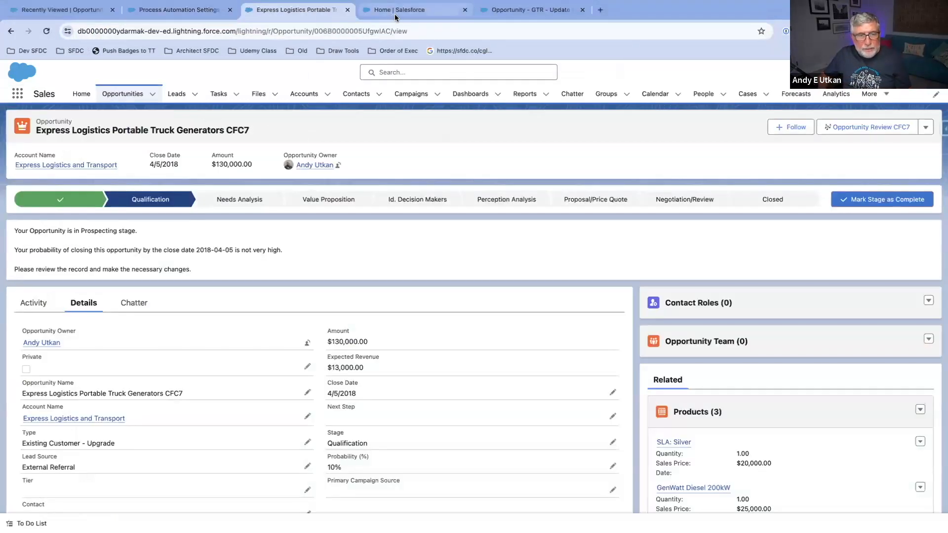
left_click(416, 13)
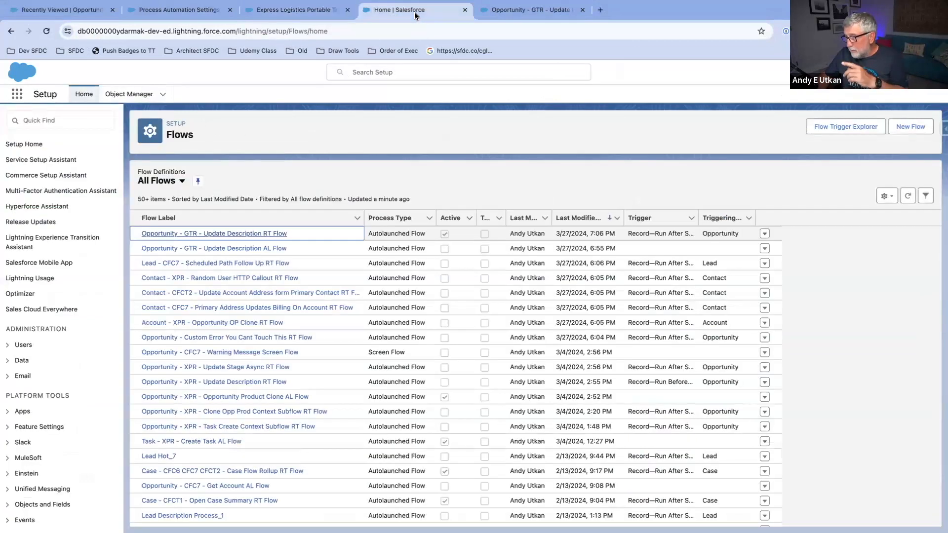
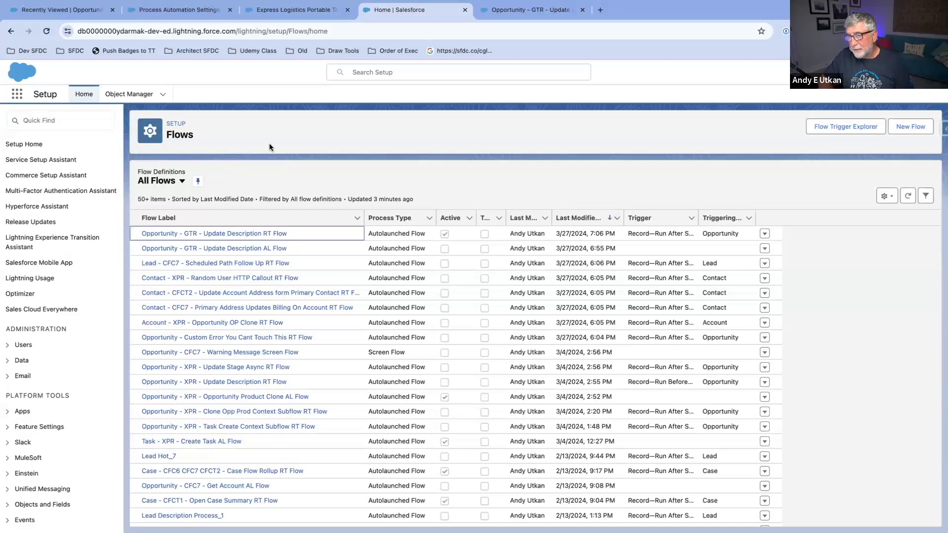
Step: Search Setup for "org", open Organization-Wide Addresses to review the configured e-mail address, and return to the open Opportunity flow
left_click(70, 124)
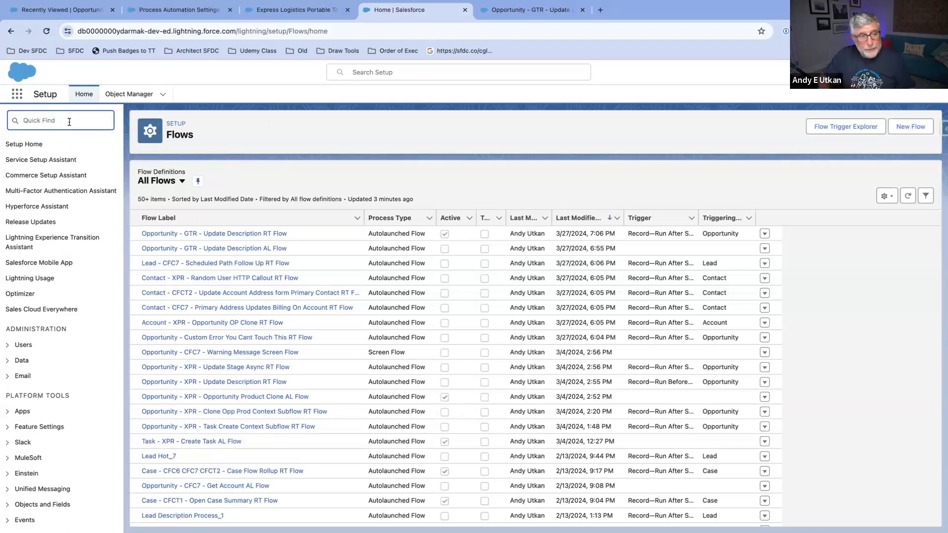
type("o")
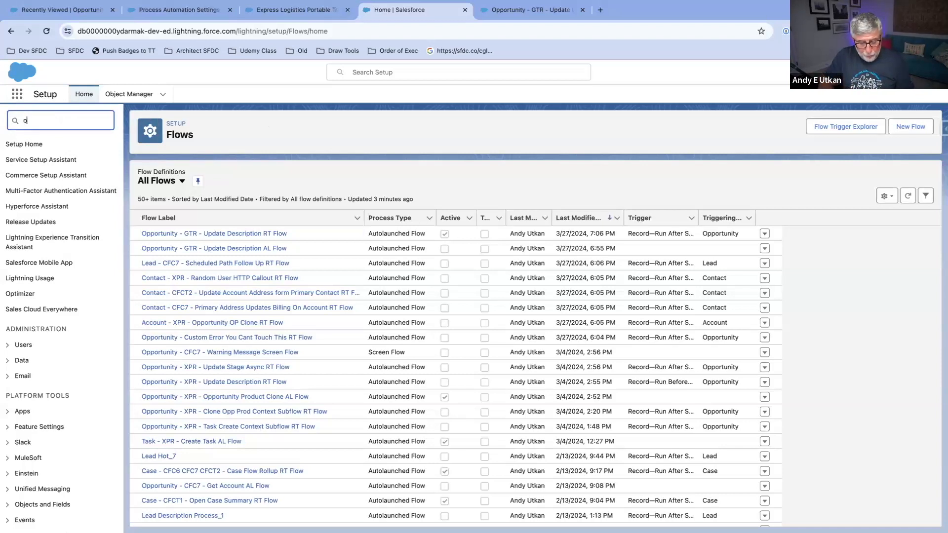
type("rg")
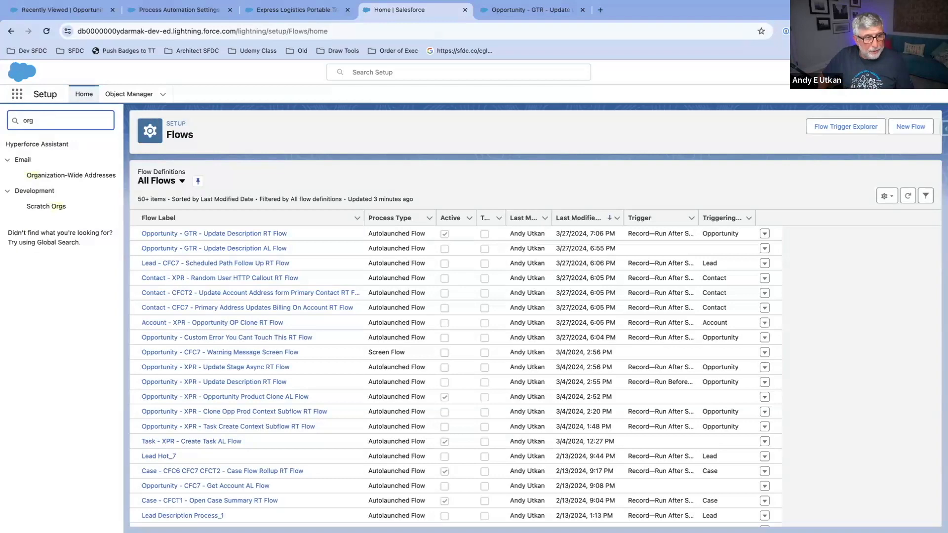
left_click(49, 178)
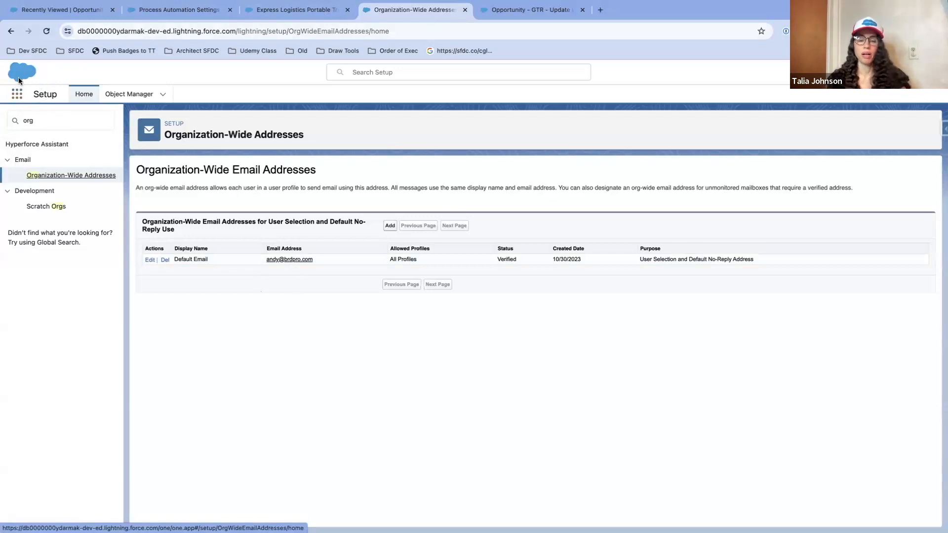
left_click(501, 14)
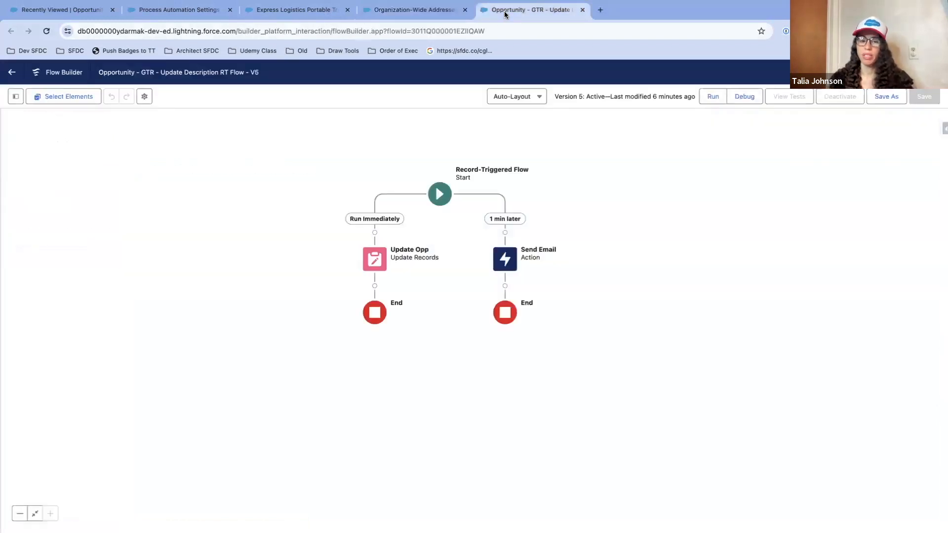
left_click_drag(223, 154, 248, 165)
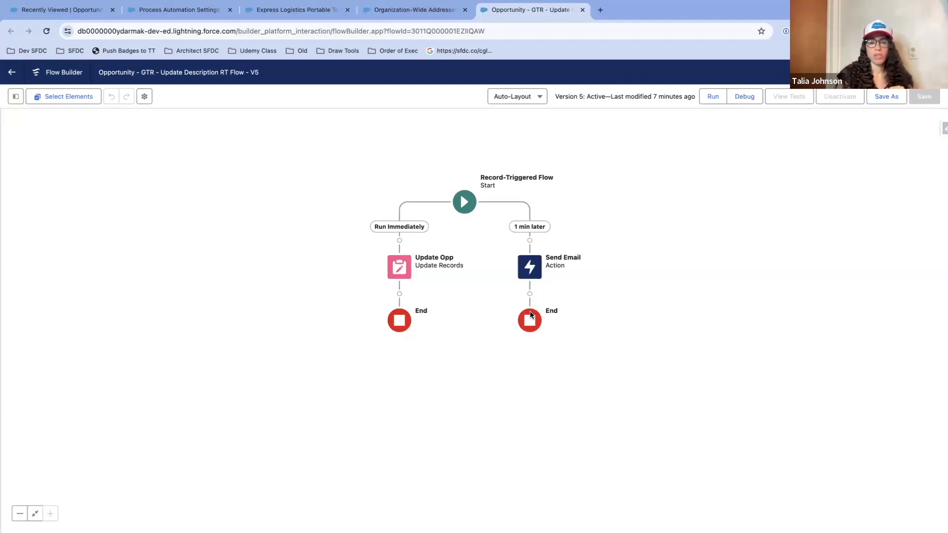
mouse_move(735, 5)
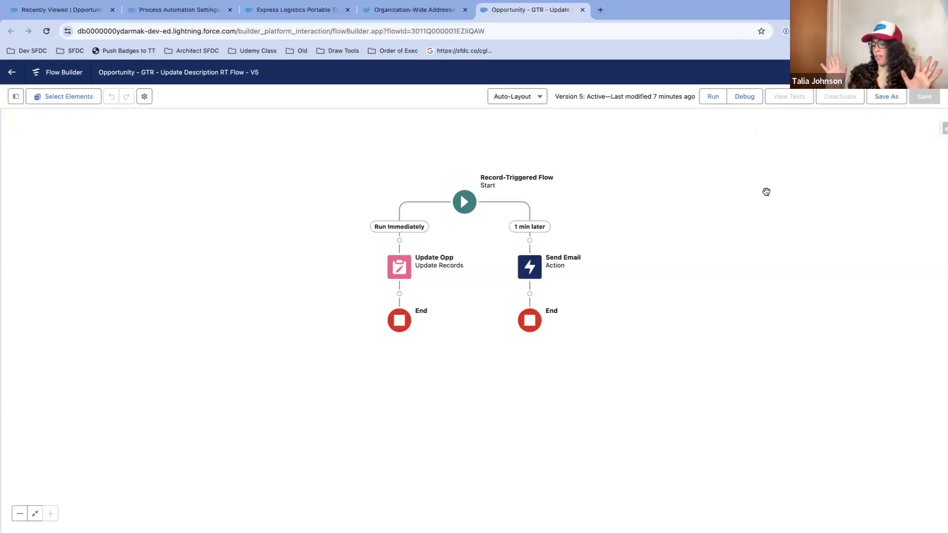
left_click_drag(753, 203, 732, 203)
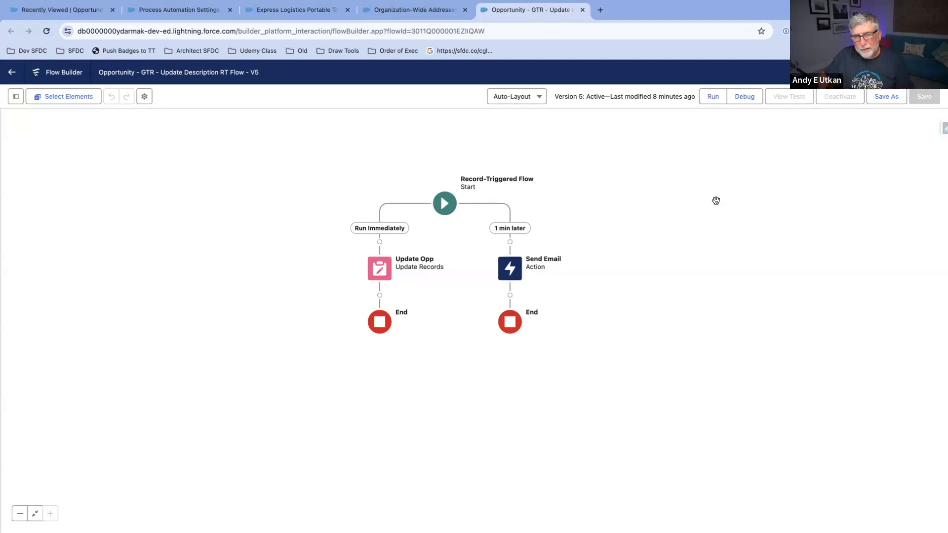
left_click_drag(658, 209, 663, 209)
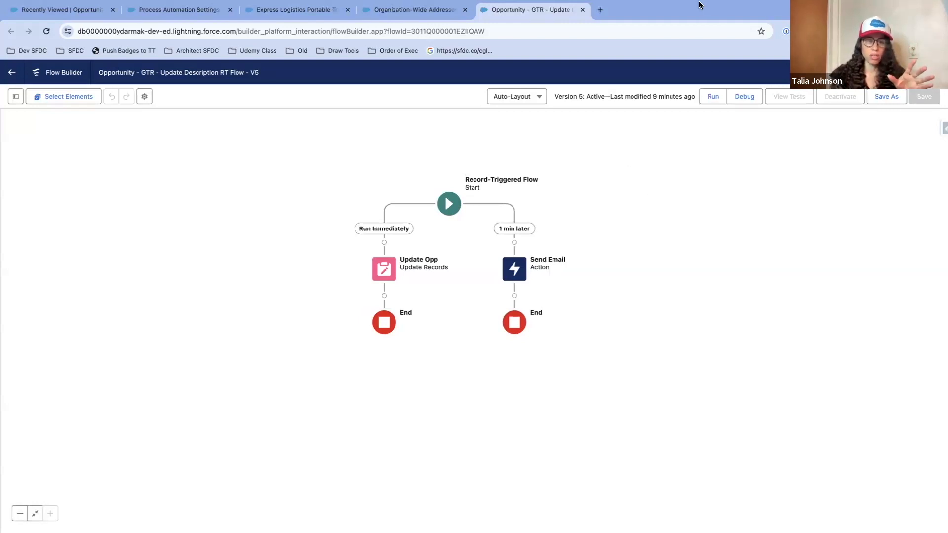
mouse_move(700, 4)
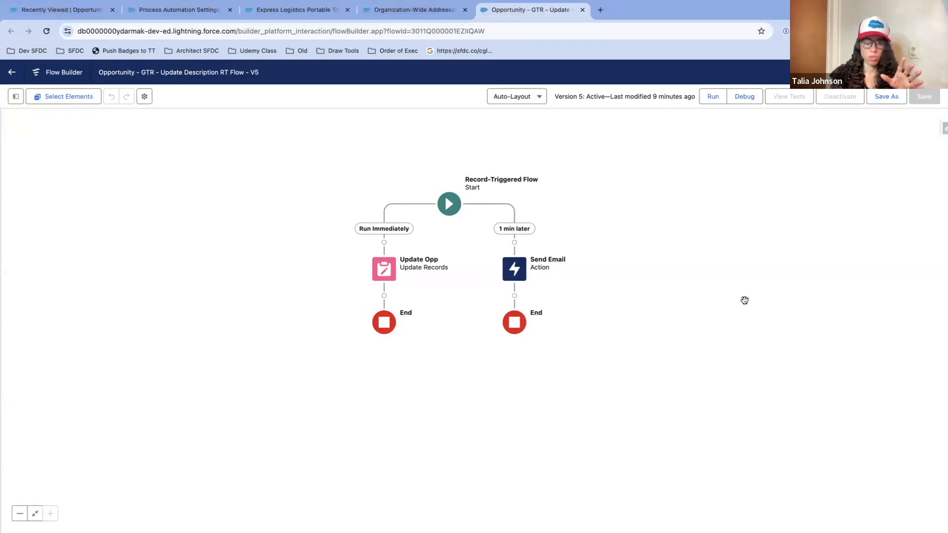
Step: Stay in the flow when asked about leaving and save it as a new version, V6
left_click(12, 75)
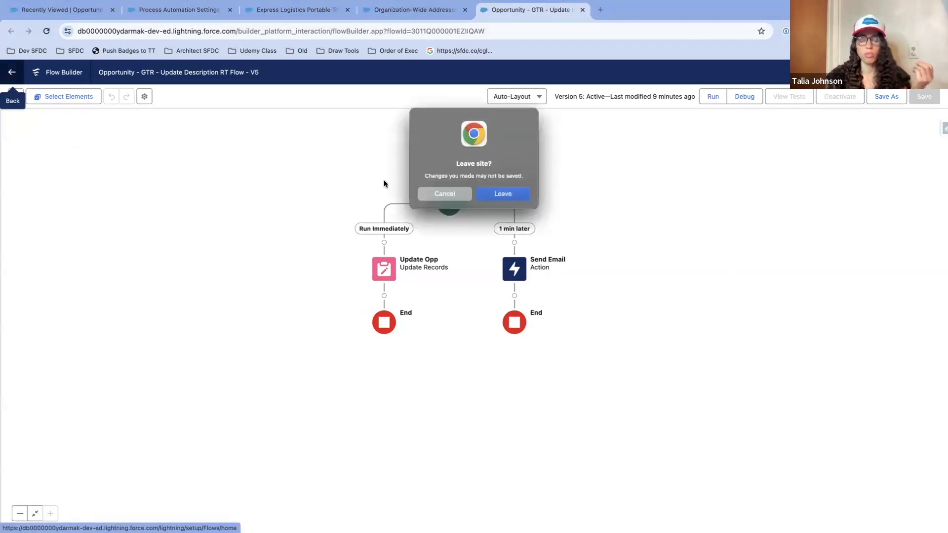
left_click(447, 194)
left_click(884, 96)
left_click(658, 369)
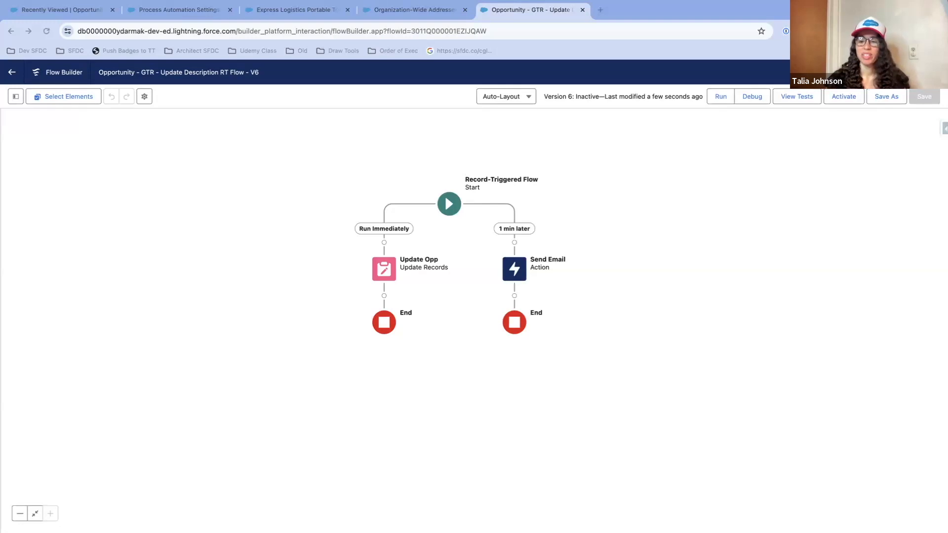
Step: Bring up the separate Salesforce Break browser window in full screen and load salesforcebreak.com
left_click_drag(947, 99, 164, 71)
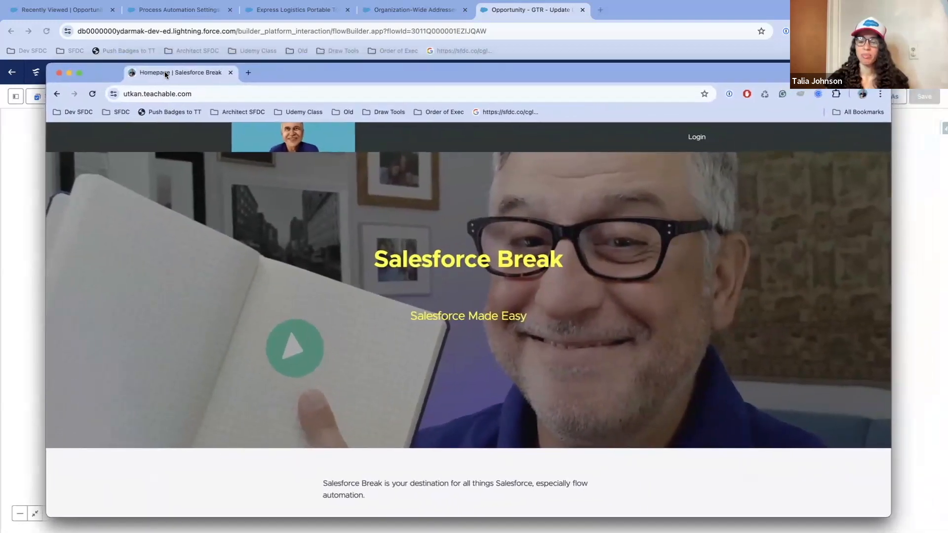
left_click(79, 72)
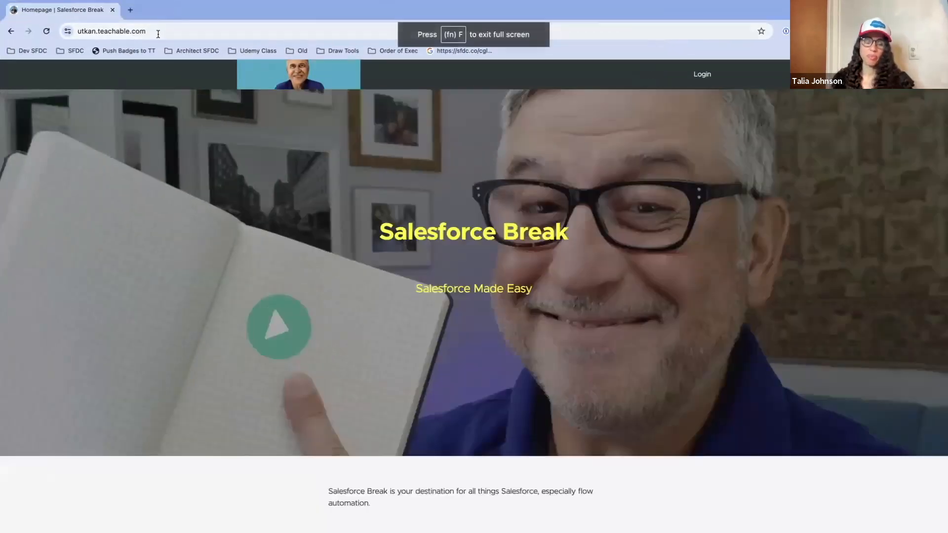
left_click(128, 33)
left_click(173, 30)
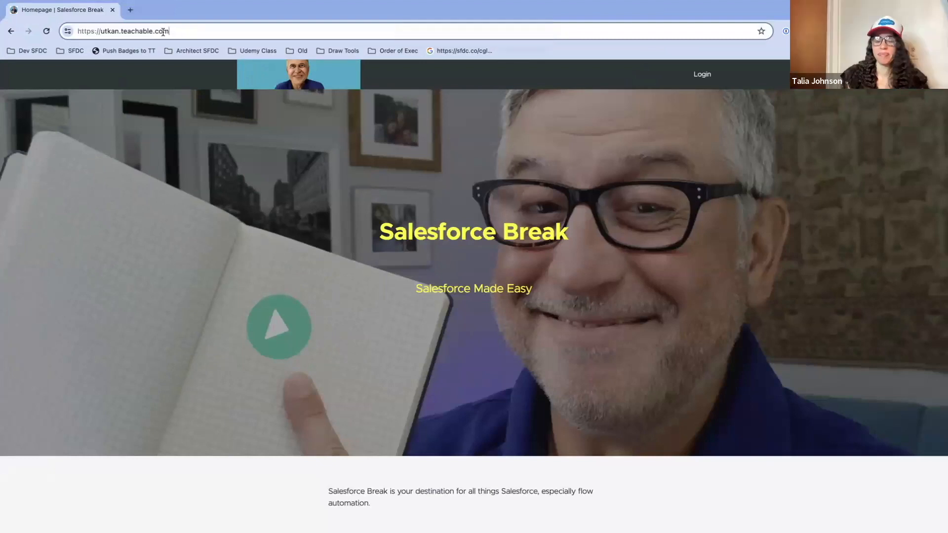
left_click(183, 32)
left_click(195, 32)
left_click_drag(194, 32, 38, 34)
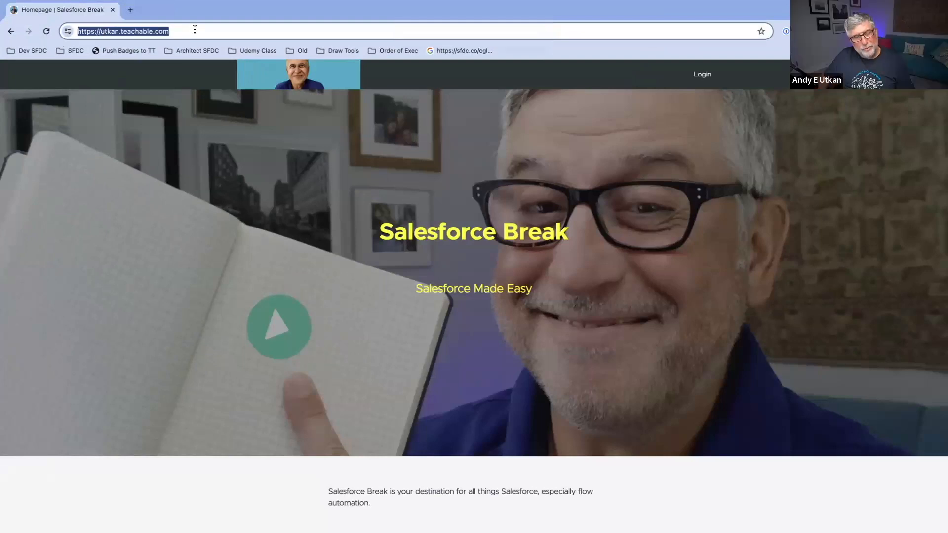
left_click(211, 31)
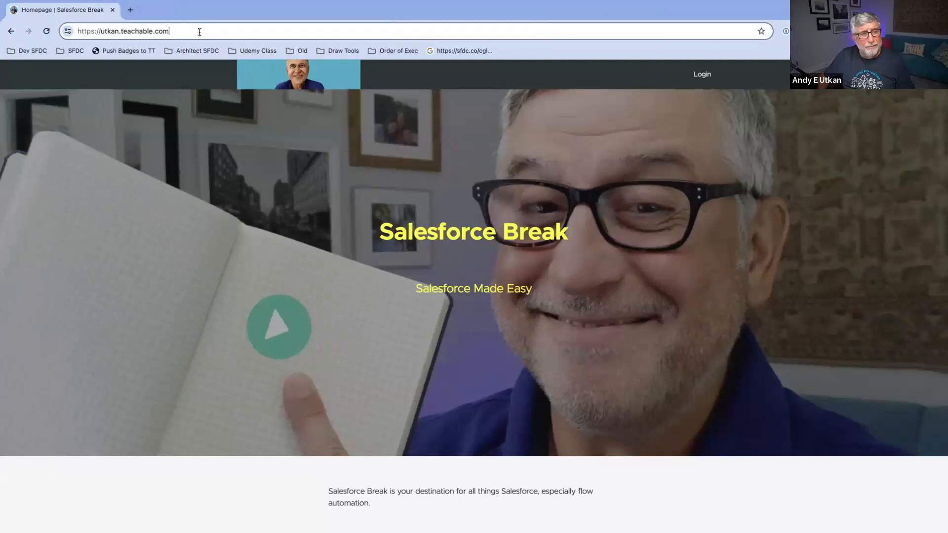
key("ctrl+a")
type("sales")
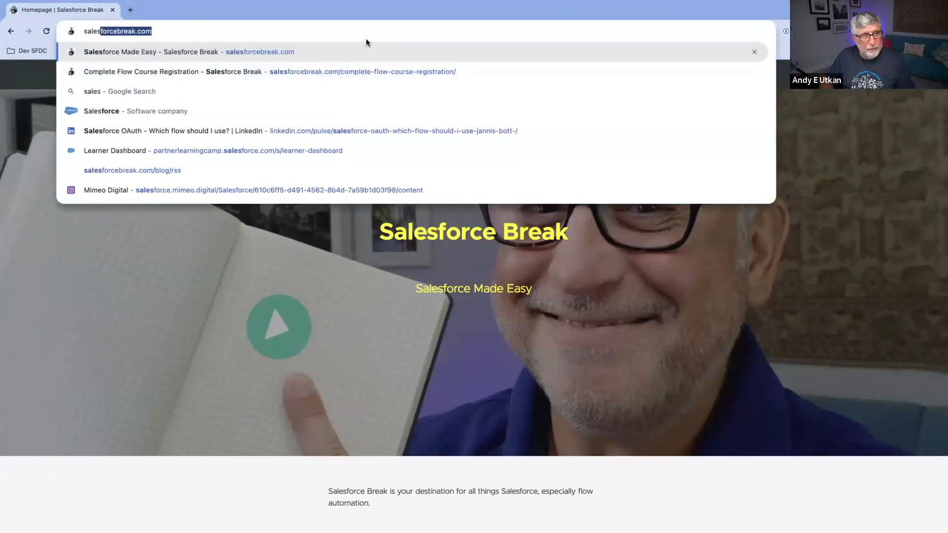
key("Return")
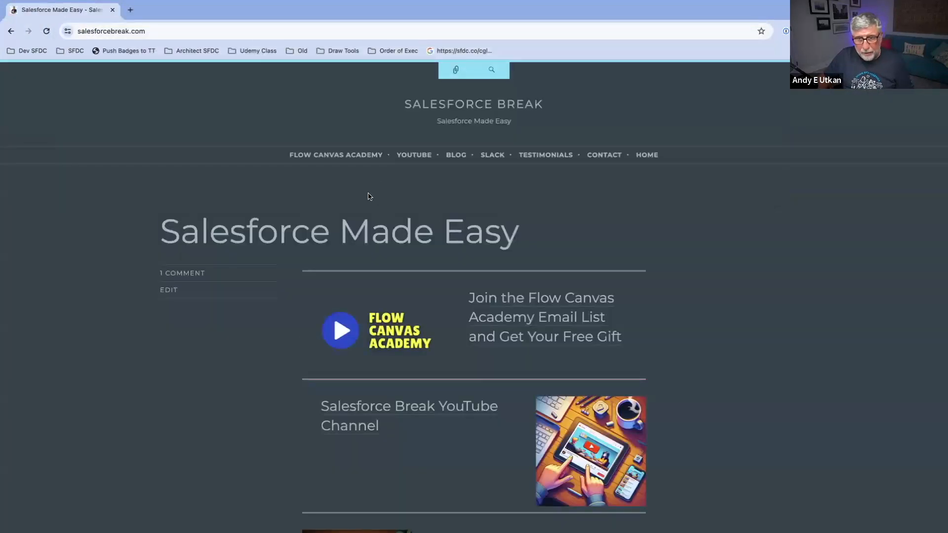
Step: Open the Contact page, follow its Flow Picker Tool link and continue to the tool's sign-up page
left_click(610, 159)
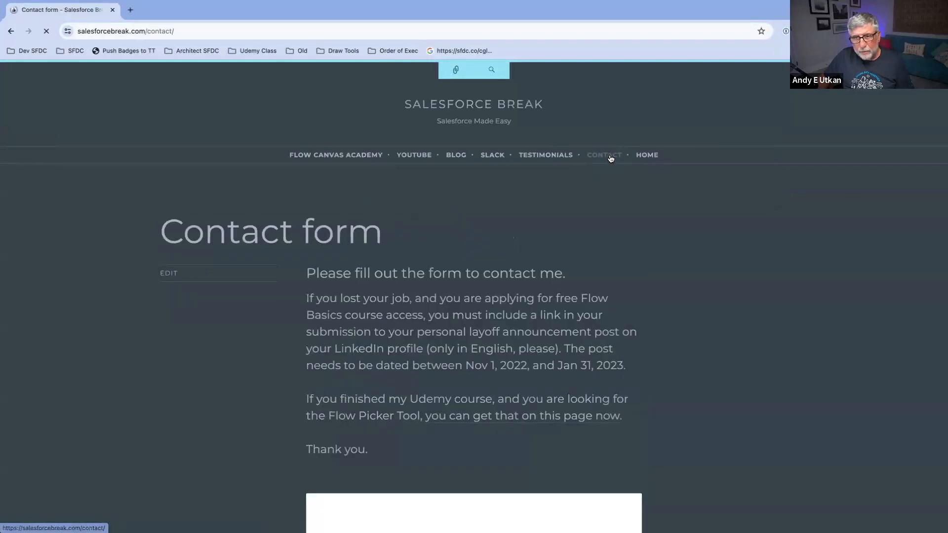
scroll(611, 160, "down", 3)
scroll(609, 168, "down", 1)
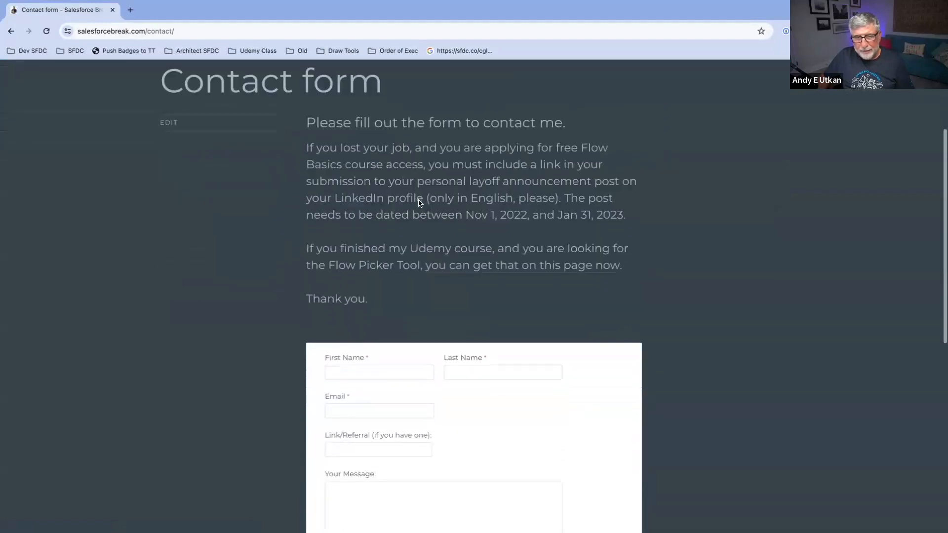
left_click_drag(306, 248, 638, 253)
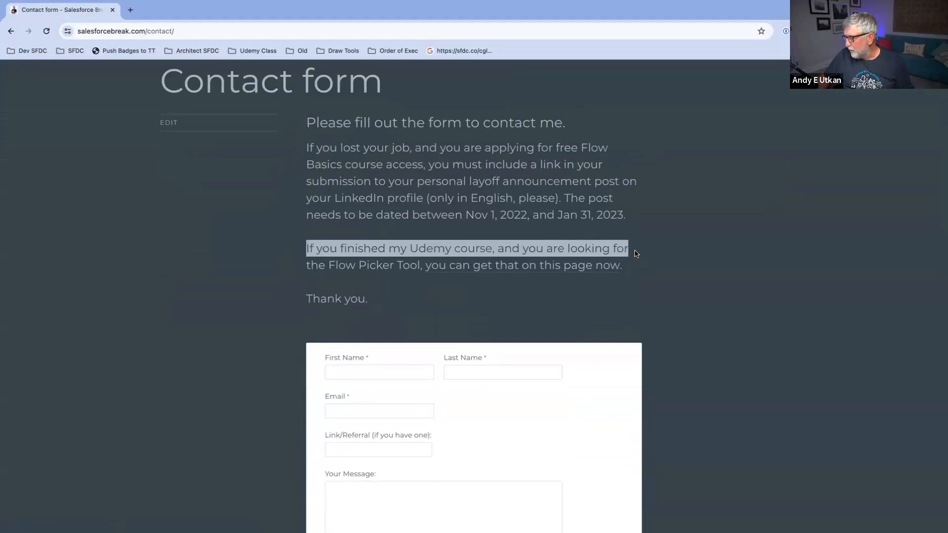
left_click(501, 271)
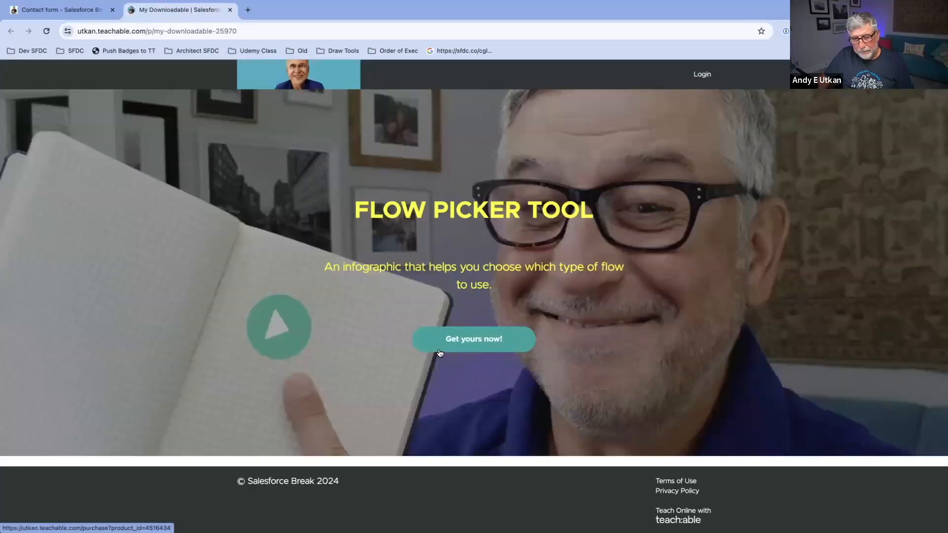
left_click(478, 340)
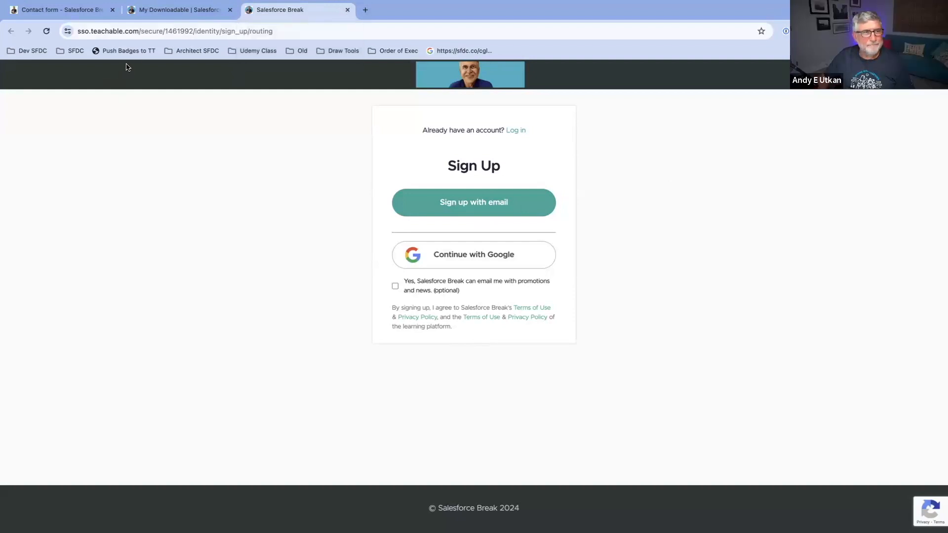
Step: Close the sign-up, Flow Picker Tool and contact form pages to return to the flow
left_click(347, 11)
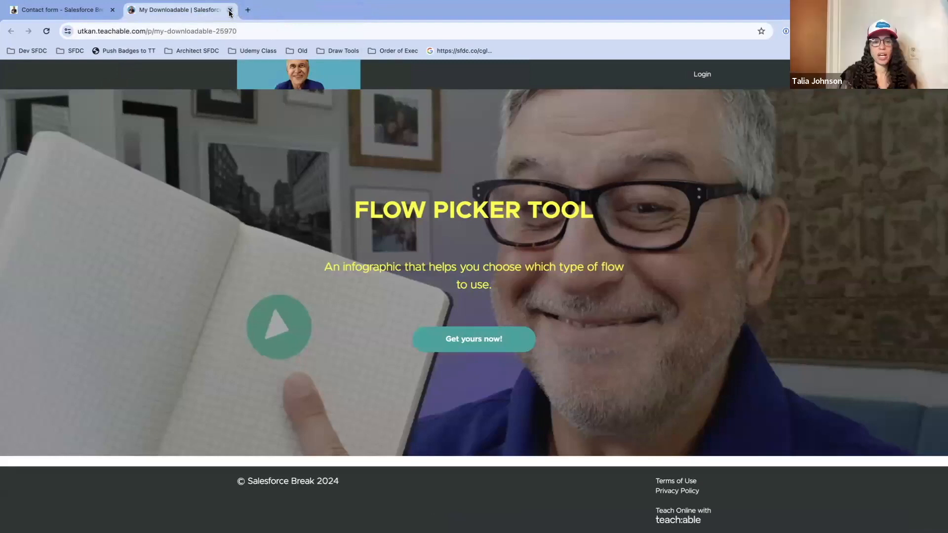
left_click(230, 10)
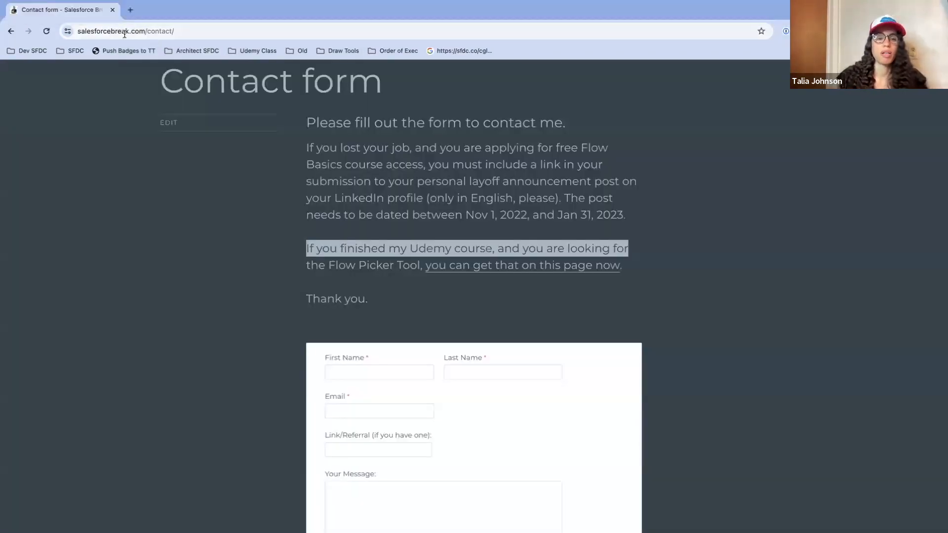
left_click(113, 10)
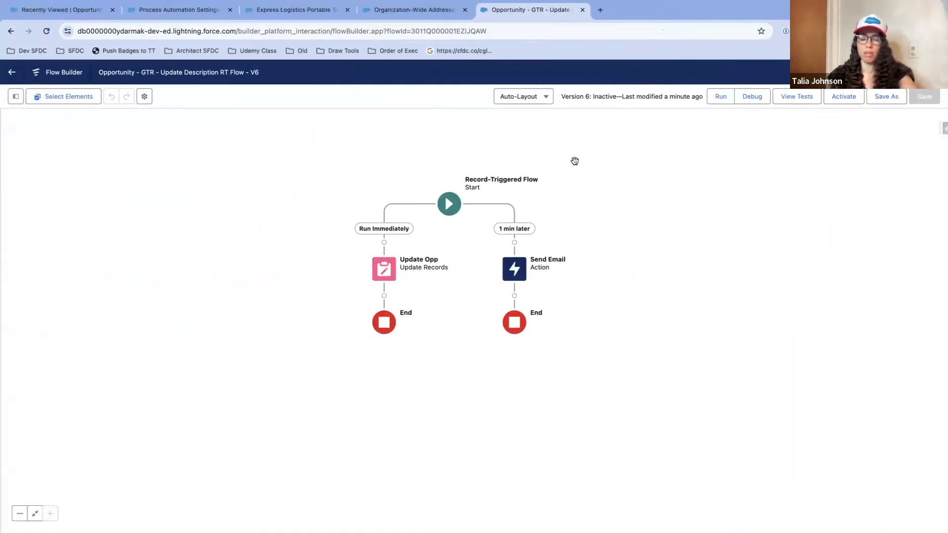
Step: Leave the Opportunity flow for the Flows list and create a new Screen Flow
left_click_drag(573, 158, 615, 165)
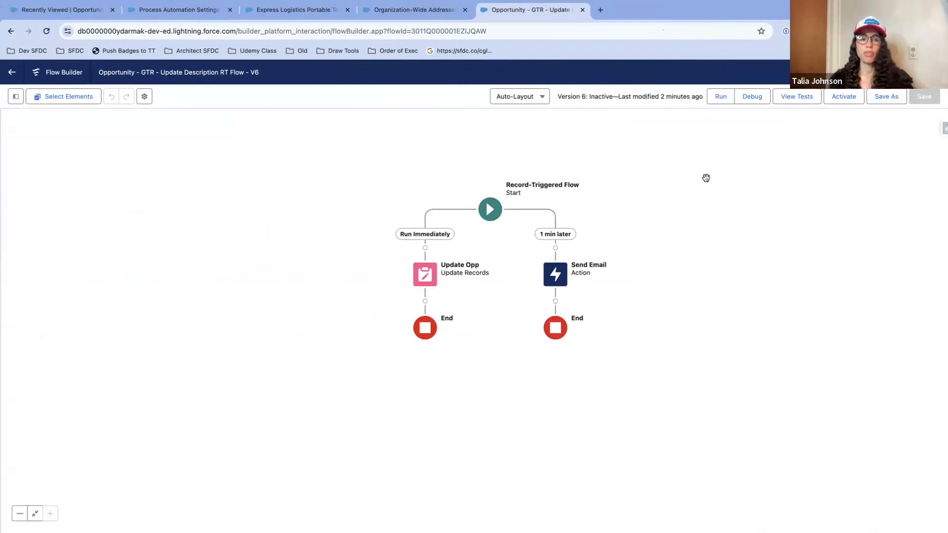
left_click(12, 73)
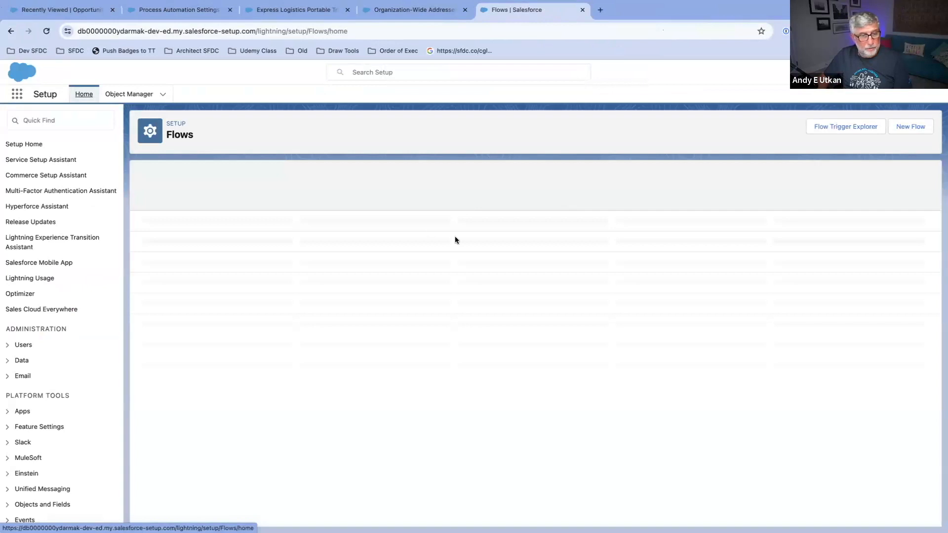
left_click(914, 129)
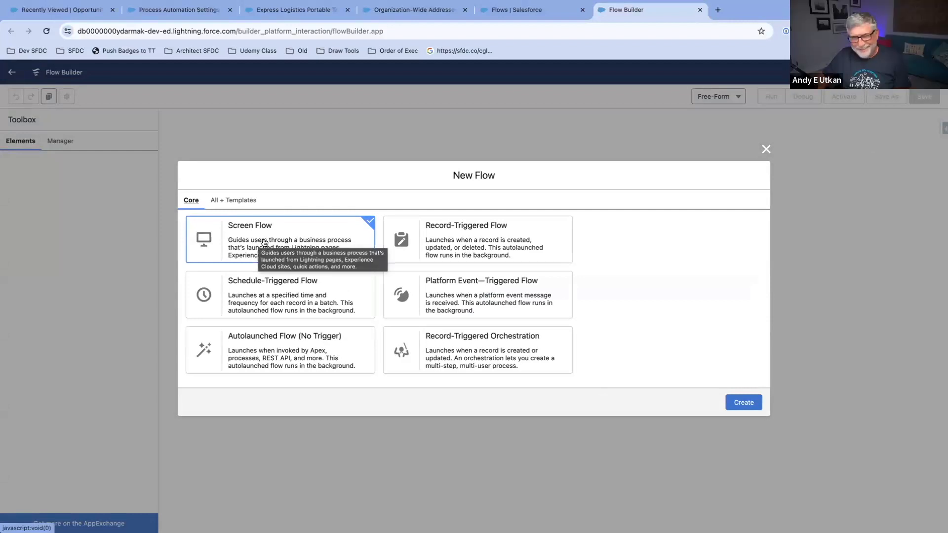
left_click(744, 402)
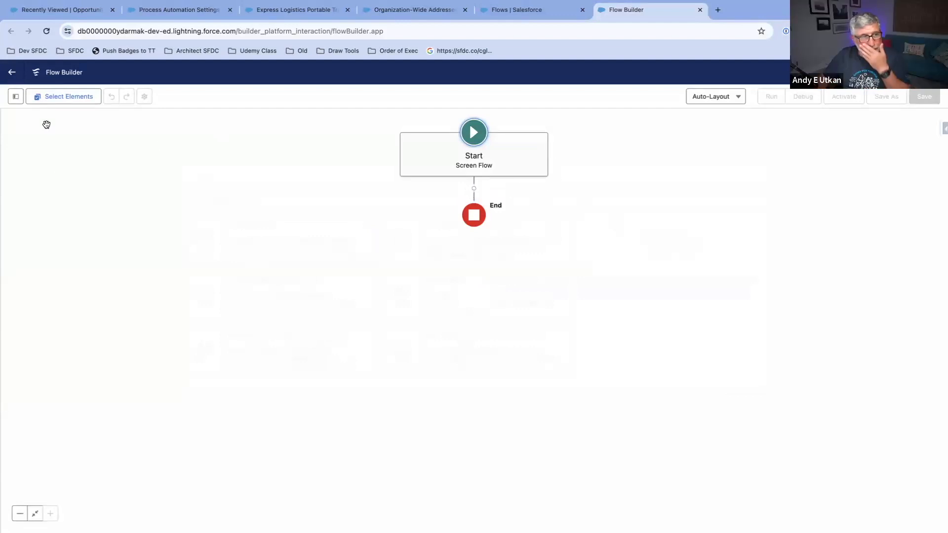
Step: Start a new Variable resource for the screen flow with the API name recordId
left_click(16, 97)
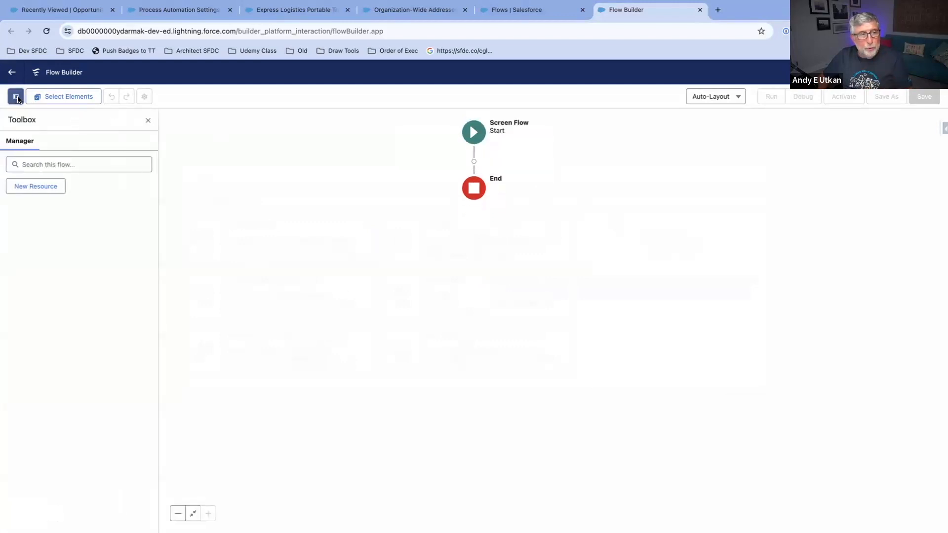
left_click(56, 187)
left_click(361, 254)
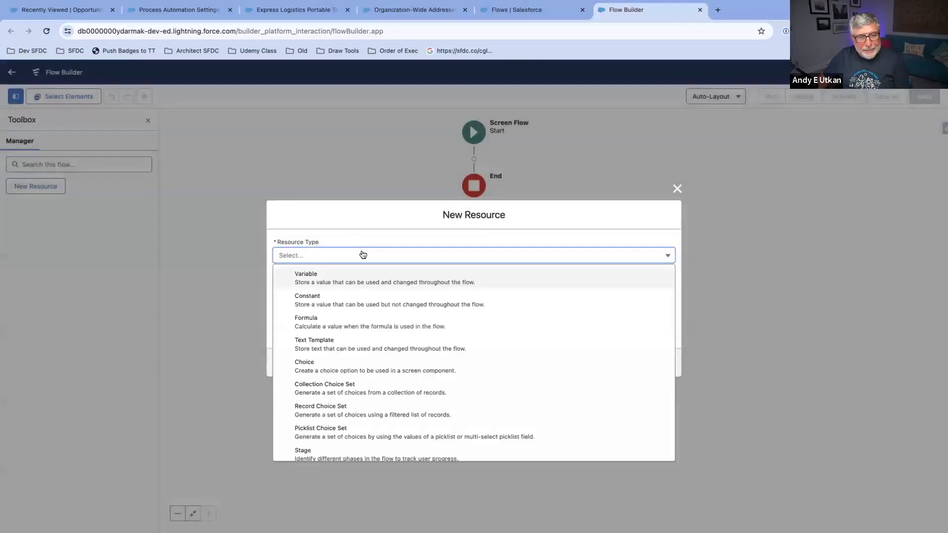
left_click(394, 276)
left_click(401, 275)
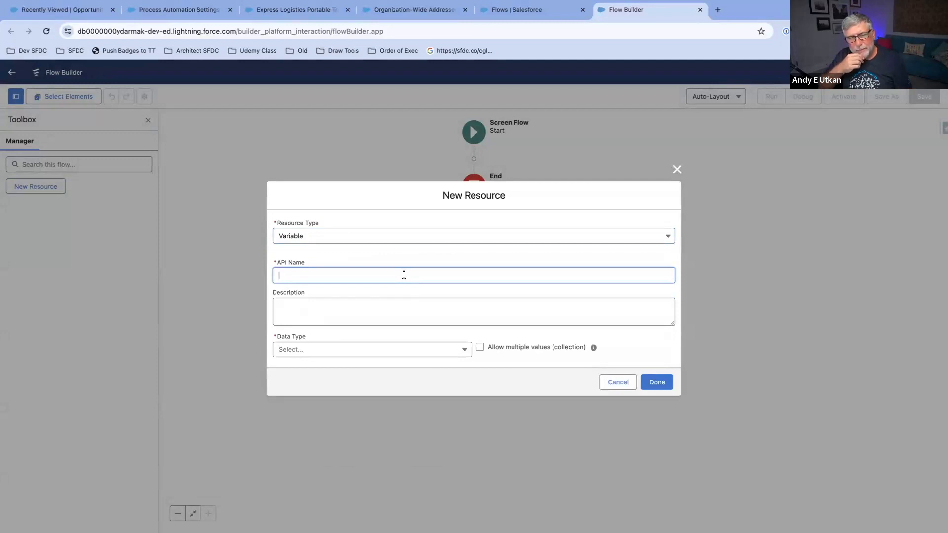
type("recordId")
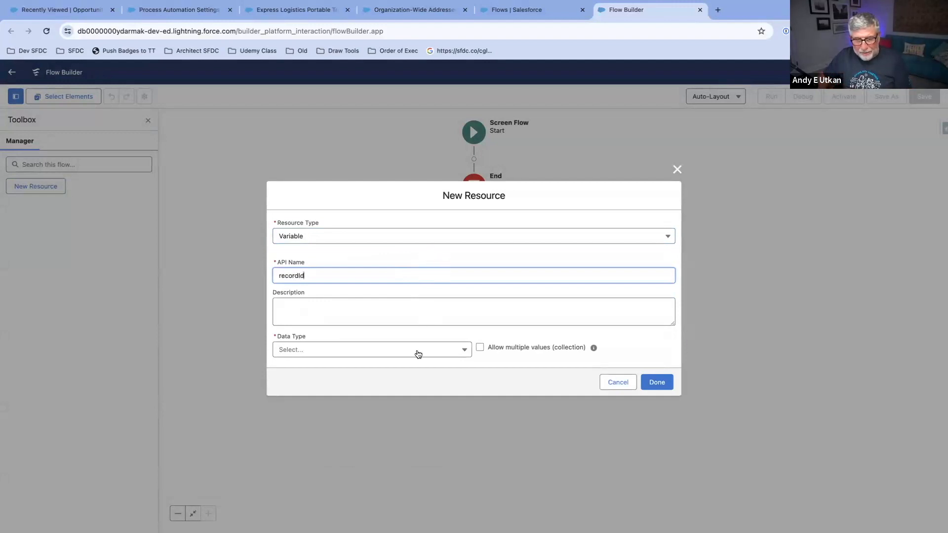
Step: Give the variable the Record data type with the Opportunity object, make it available for input and save it
left_click(462, 351)
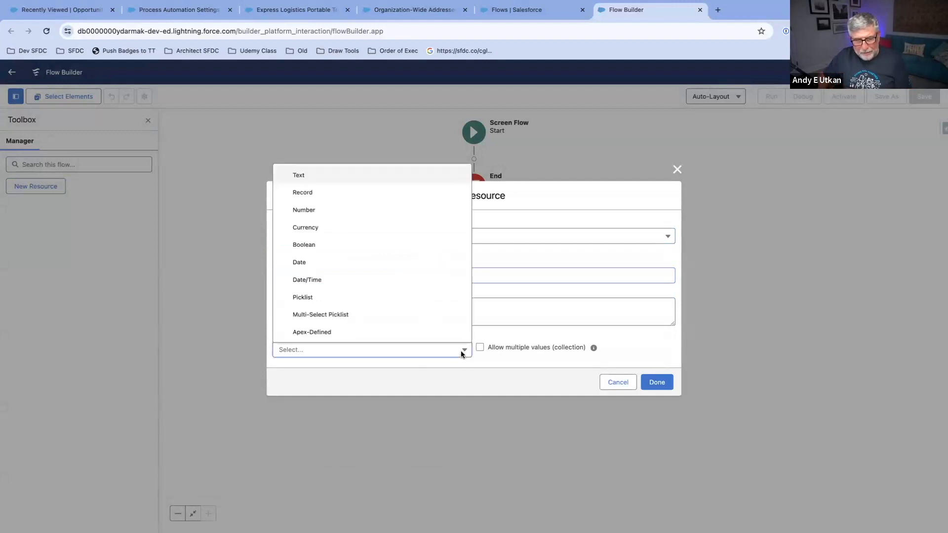
left_click(362, 191)
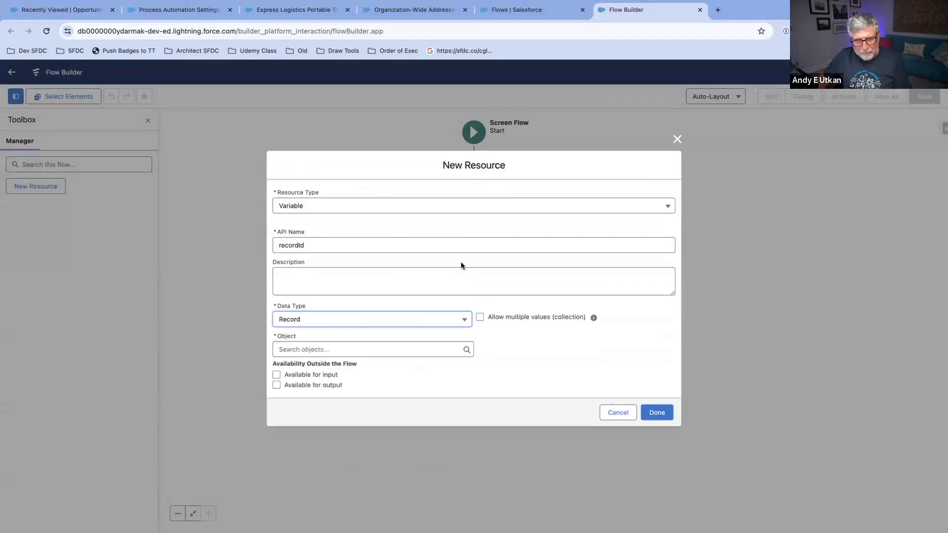
left_click(325, 348)
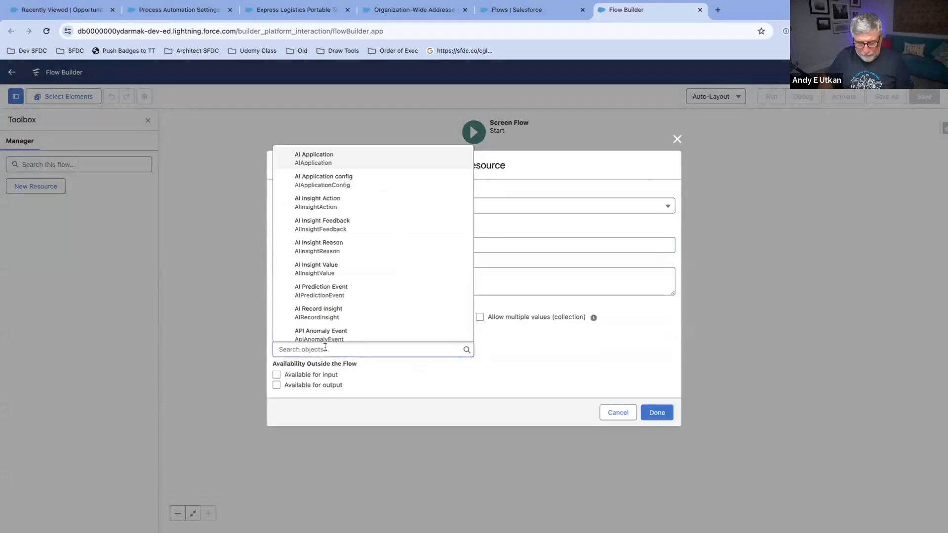
type("Opp")
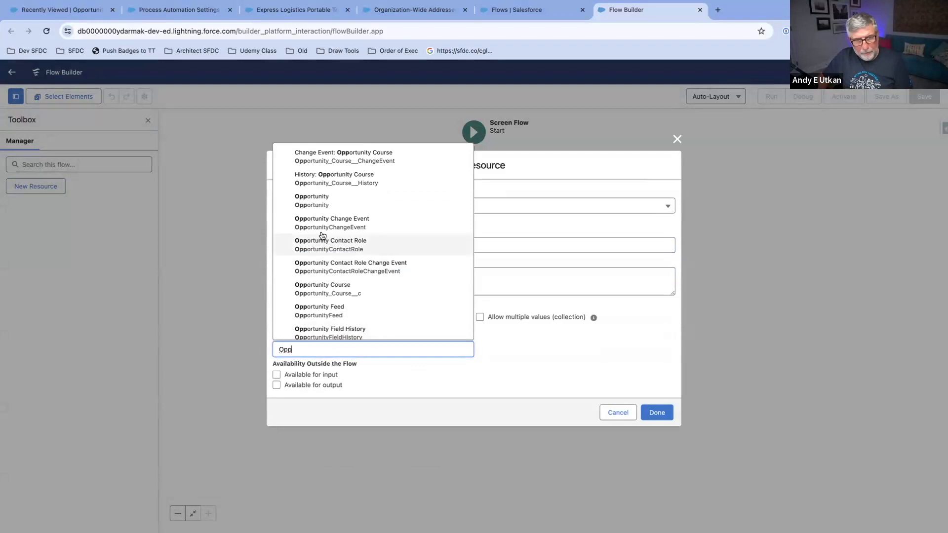
left_click(333, 202)
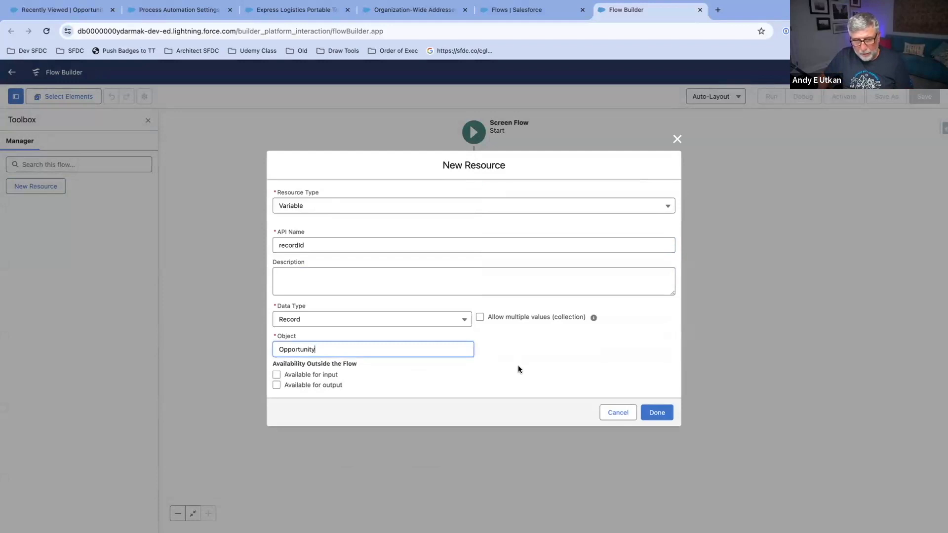
left_click(277, 374)
left_click(665, 418)
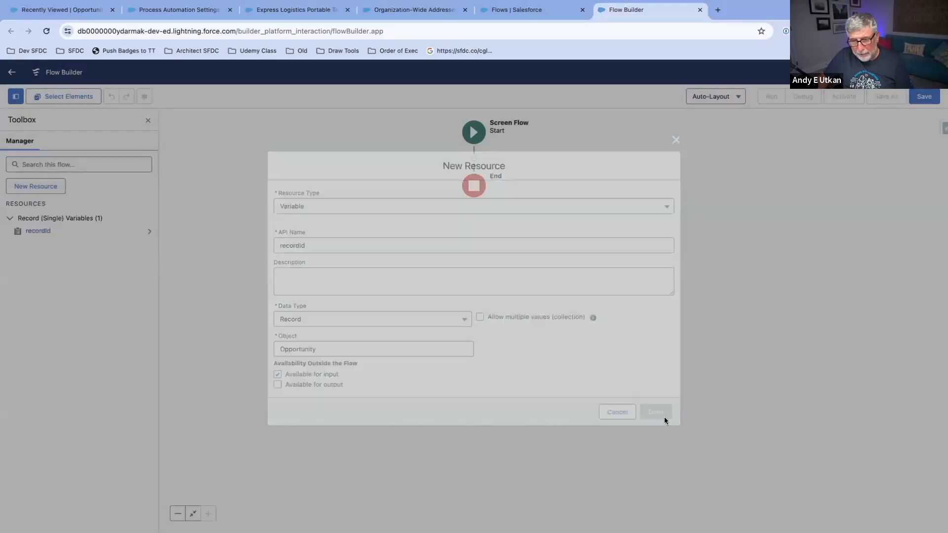
Step: Add a Screen element after the Start and choose recordId as the record variable for its fields
left_click_drag(546, 305, 561, 313)
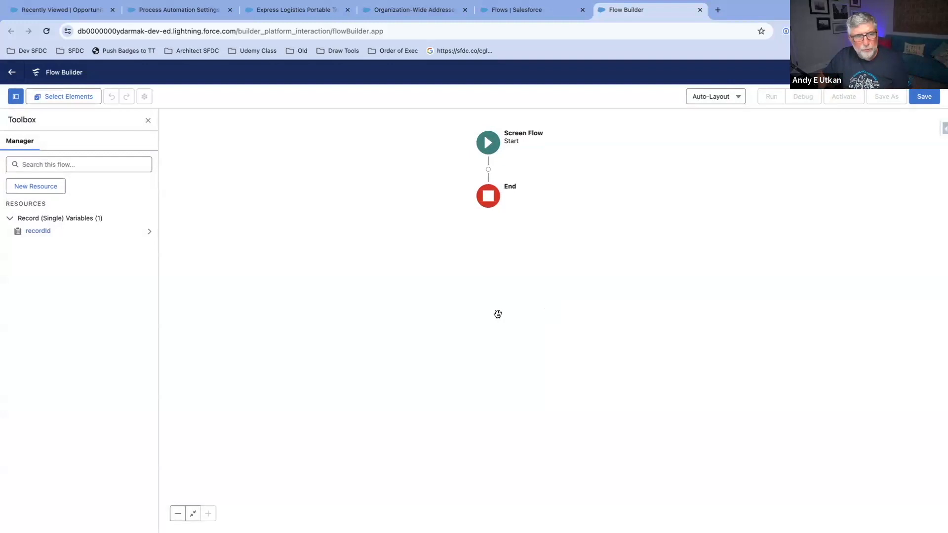
left_click(487, 170)
left_click(468, 245)
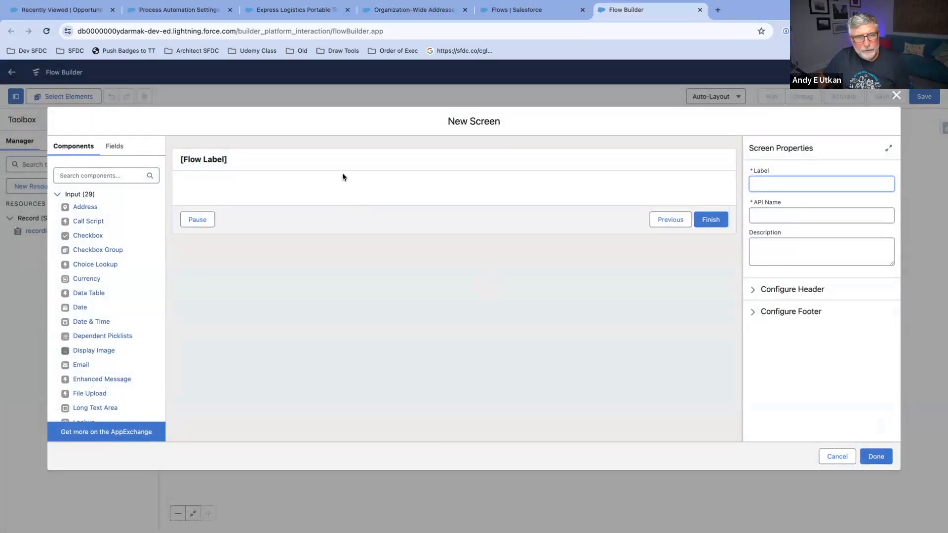
left_click(117, 150)
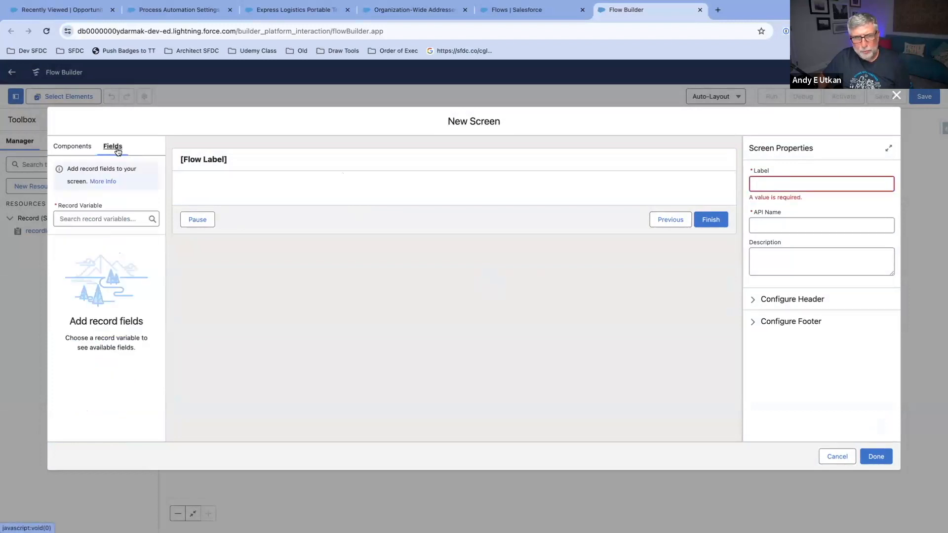
left_click(116, 218)
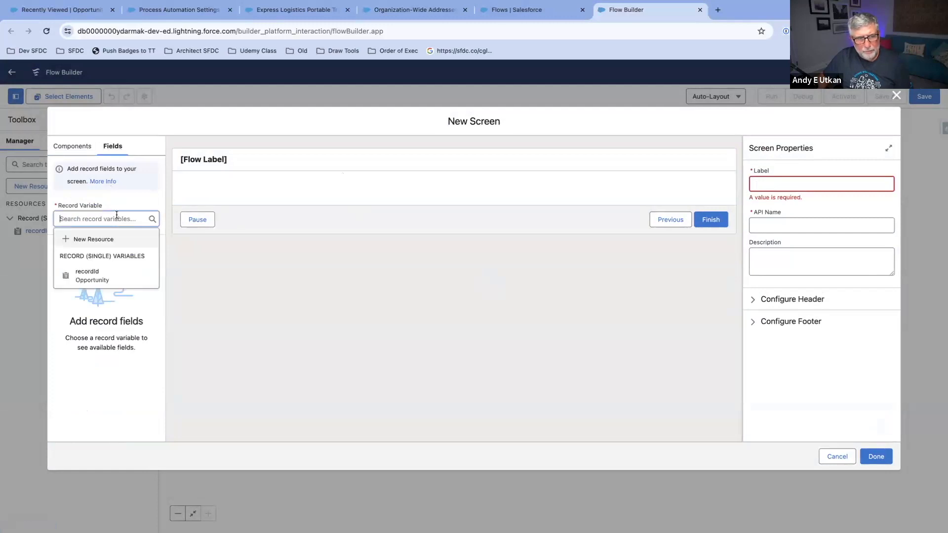
left_click(120, 281)
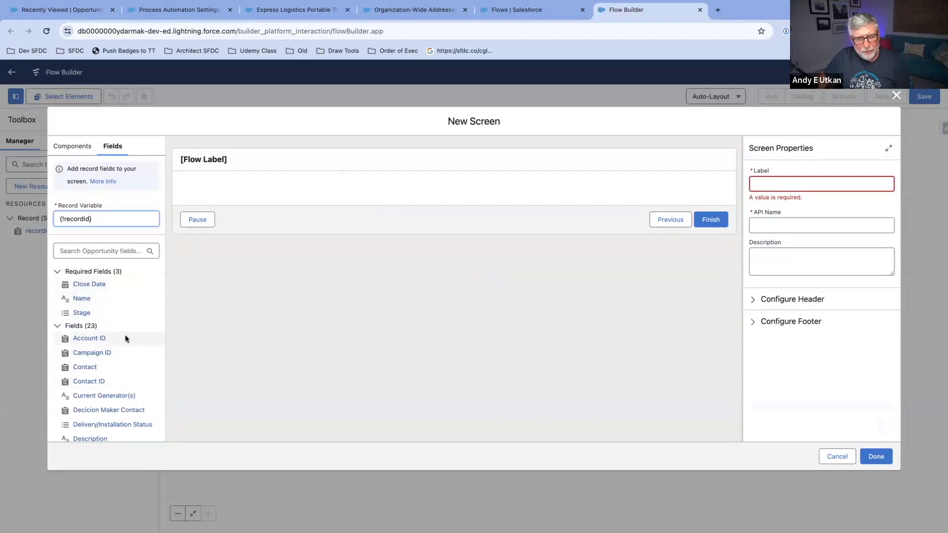
Step: Place the Opportunity fields Name, Stage, Description and Close Date on the screen in that order
left_click_drag(80, 301, 236, 193)
left_click_drag(79, 313, 251, 221)
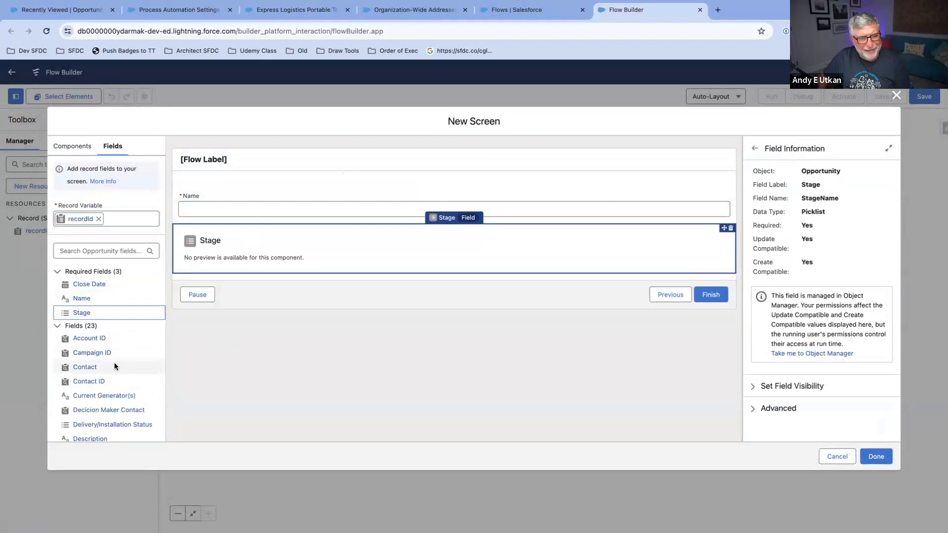
scroll(112, 398, "down", 1)
scroll(112, 398, "down", 5)
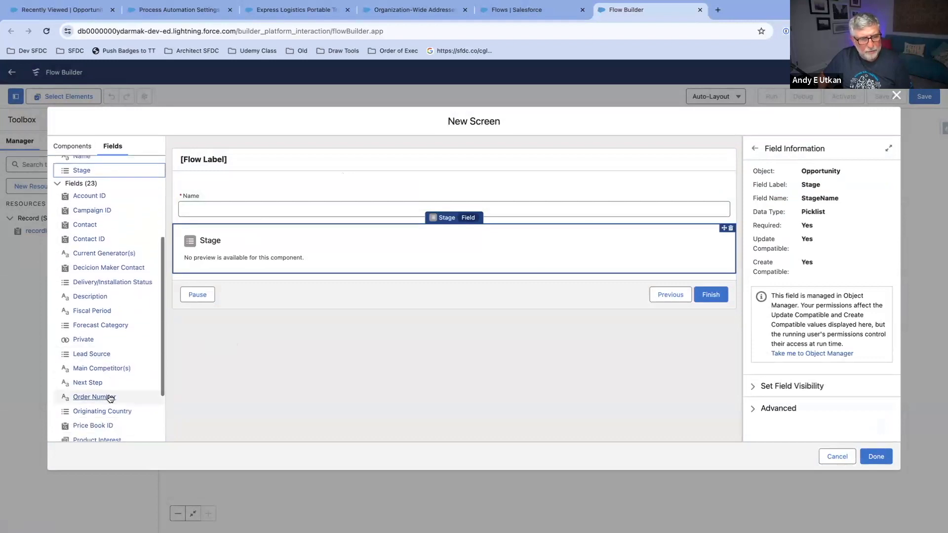
scroll(110, 398, "down", 1)
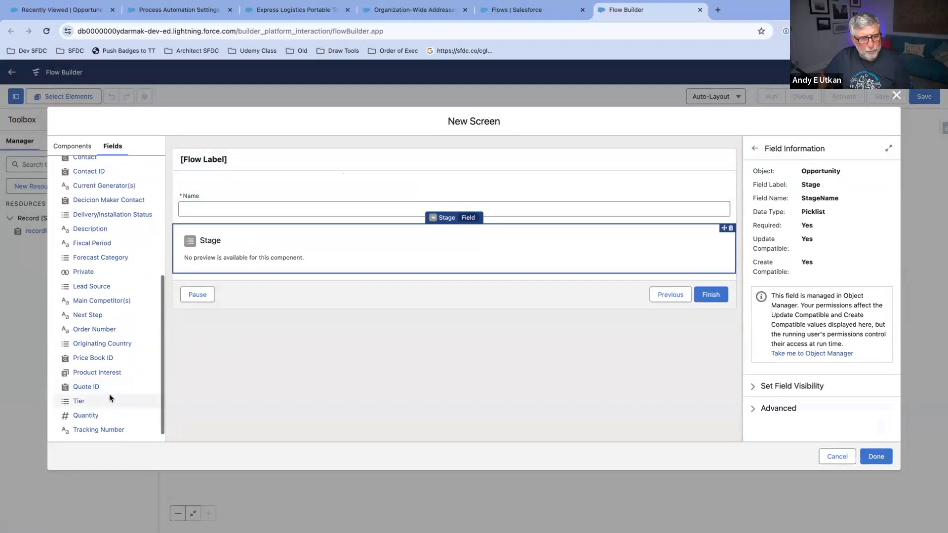
scroll(91, 416, "up", 5)
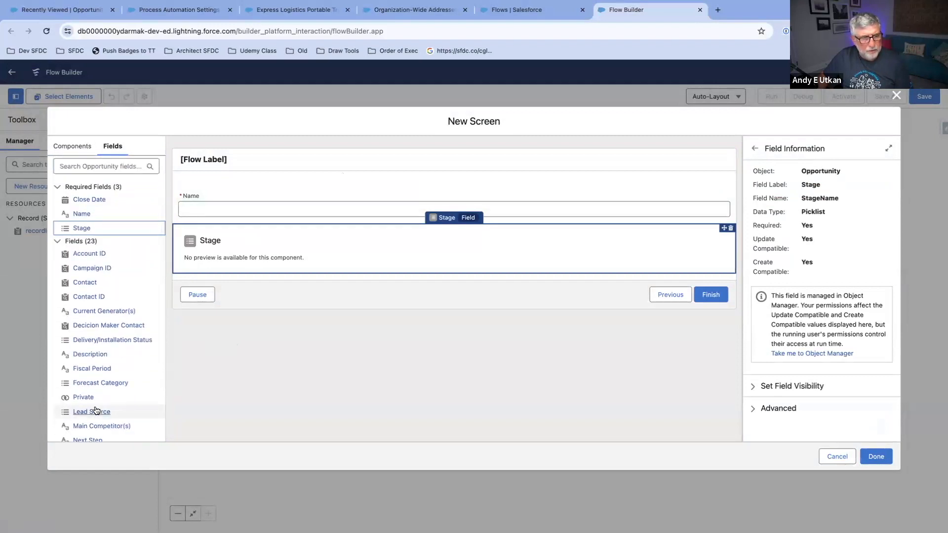
left_click_drag(94, 358, 244, 268)
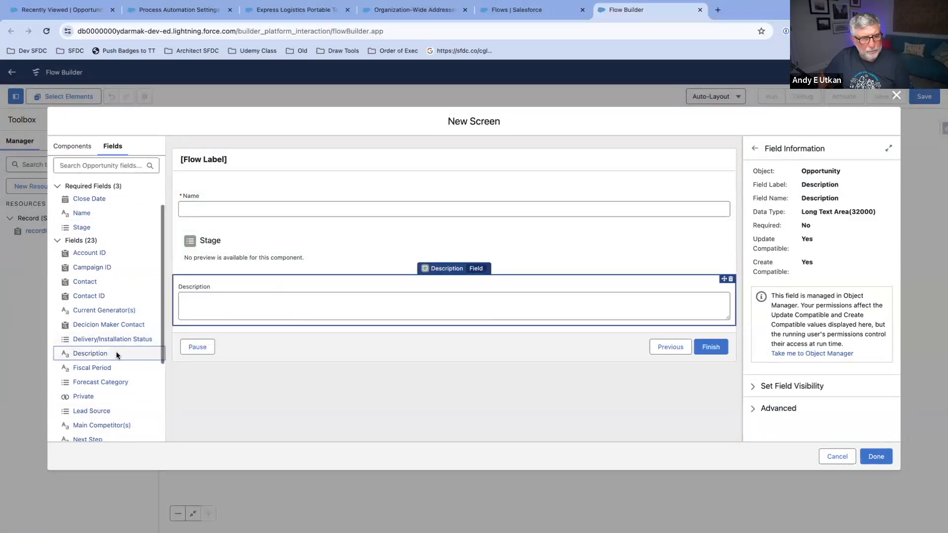
scroll(115, 353, "down", 3)
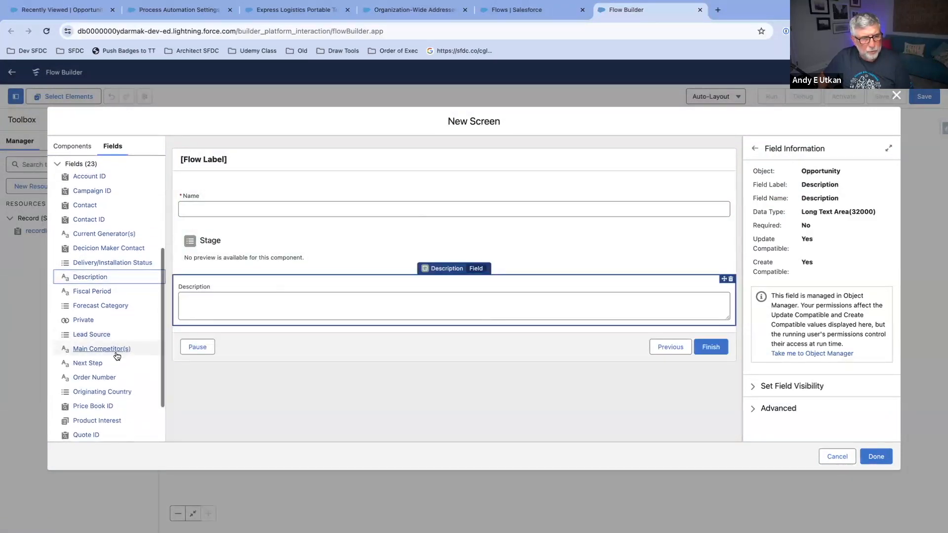
scroll(114, 352, "up", 7)
left_click_drag(78, 284, 296, 328)
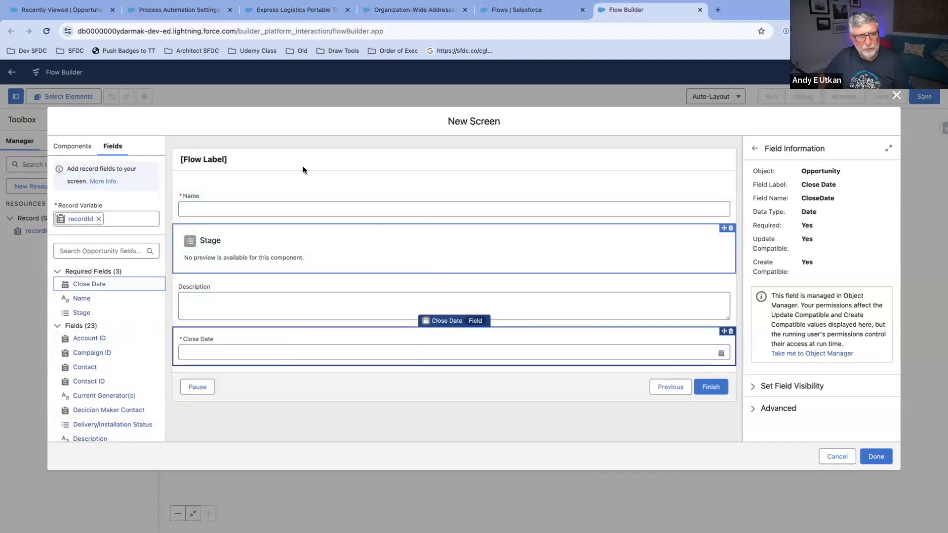
Step: Turn off the header of the new screen in its header configuration
left_click(70, 148)
left_click(299, 168)
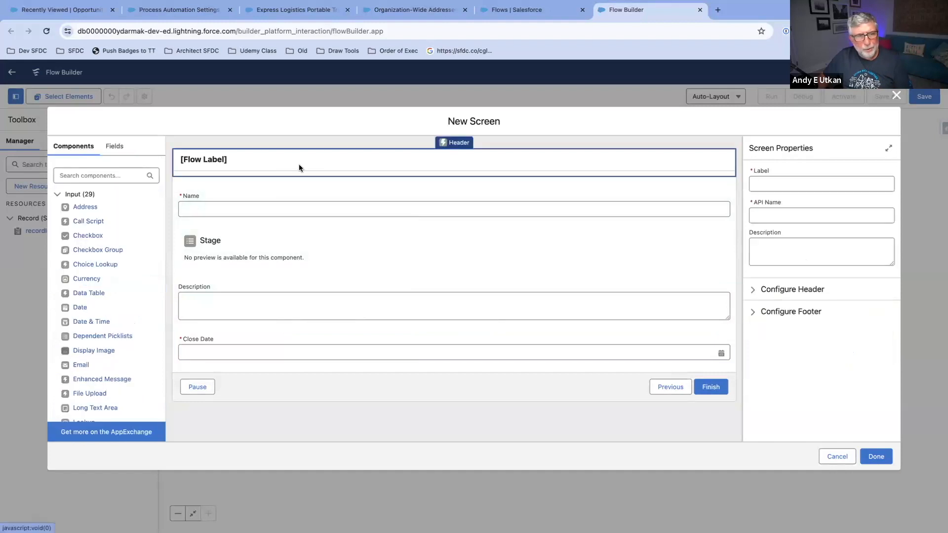
left_click(776, 291)
left_click(753, 306)
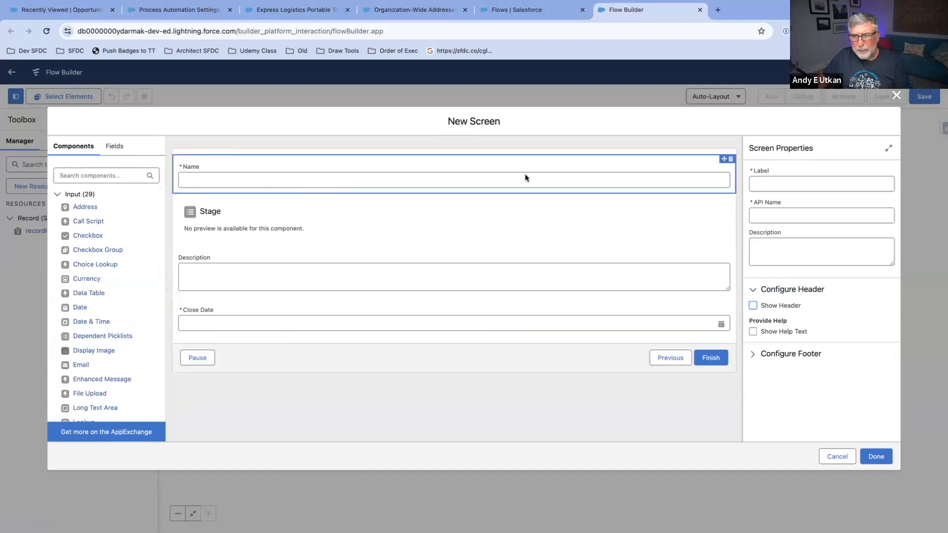
Step: Label the screen Opp Screen with the API name Opp_Screen and finish adding it to the flow
left_click(880, 456)
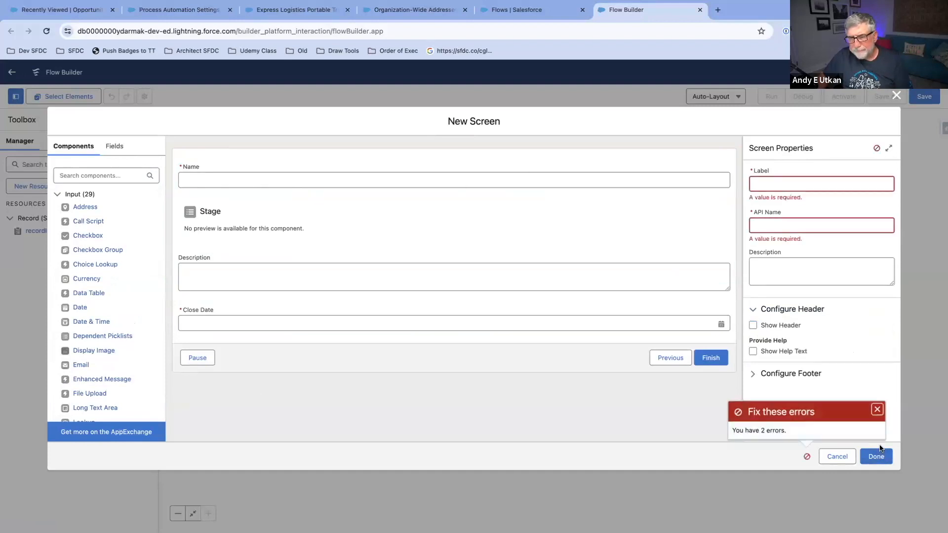
left_click(877, 411)
left_click(785, 186)
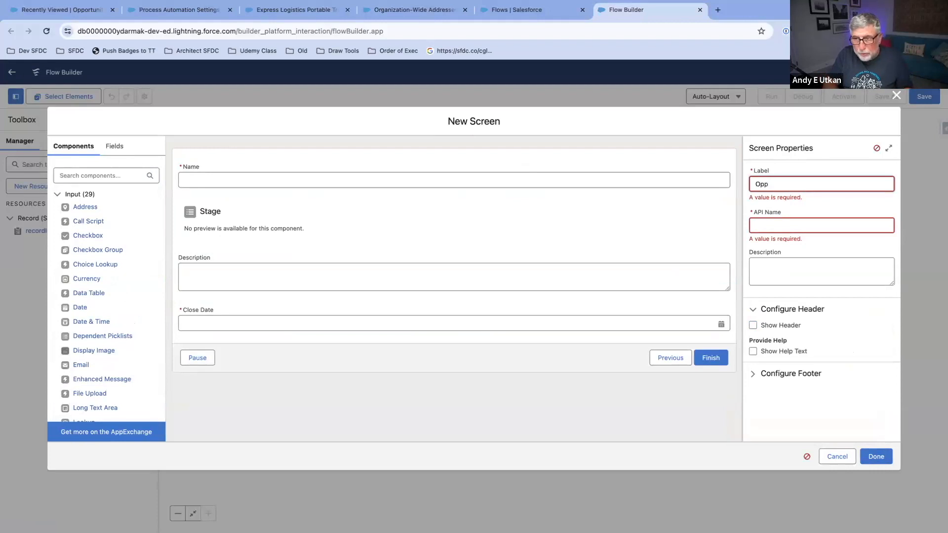
type("Opp Screen")
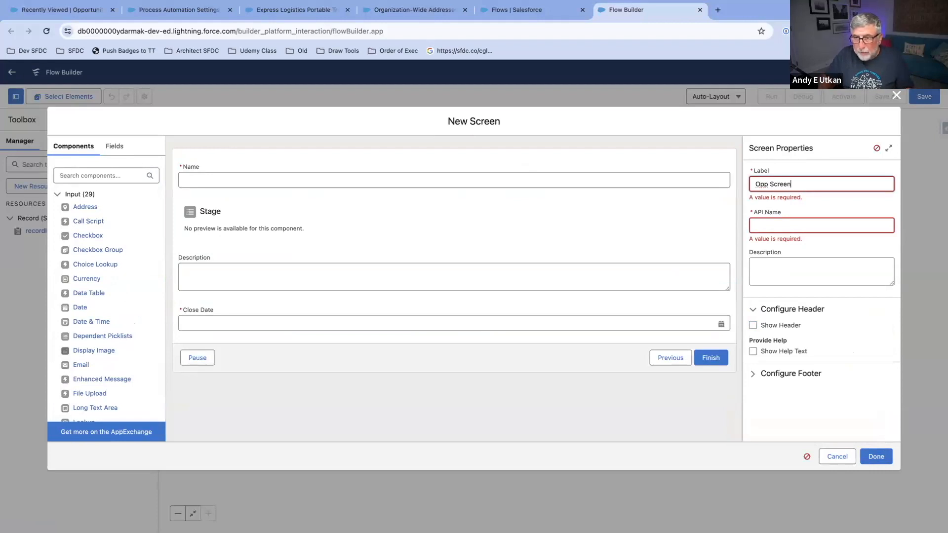
left_click(807, 221)
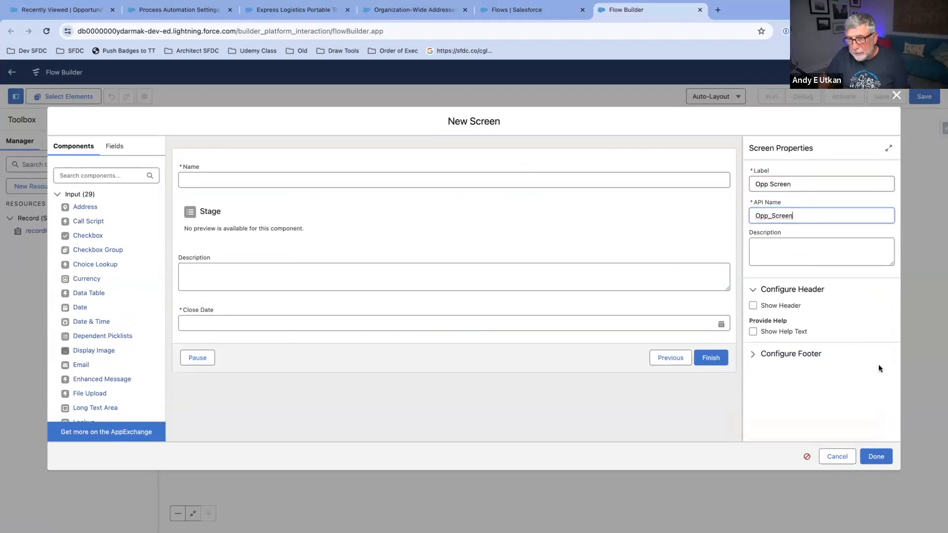
left_click(872, 455)
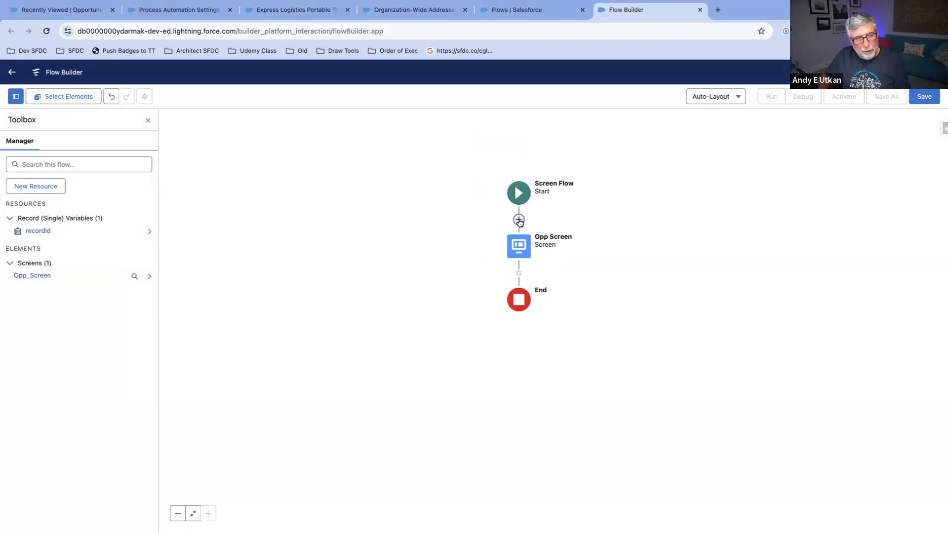
Step: Check the recordId variable's availability outside the flow and leave it without saving changes
left_click(48, 230)
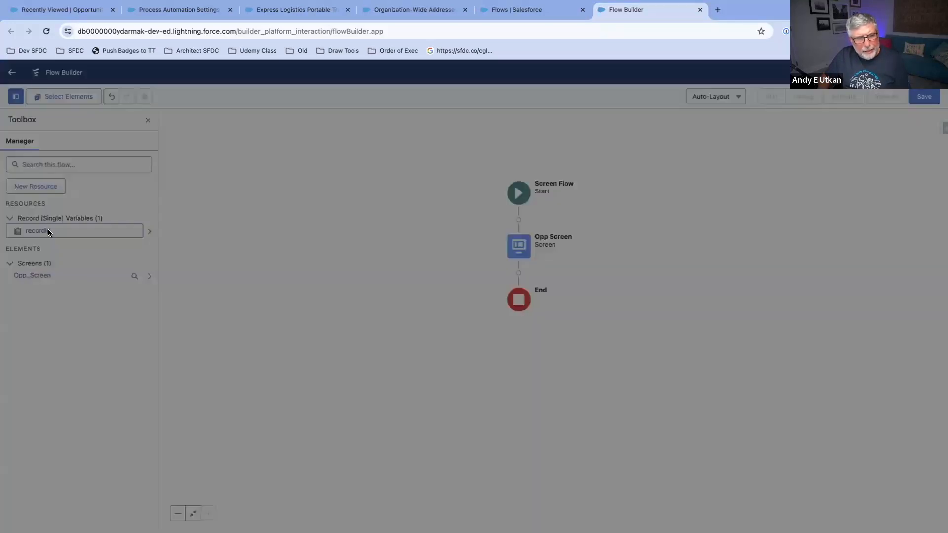
left_click(276, 326)
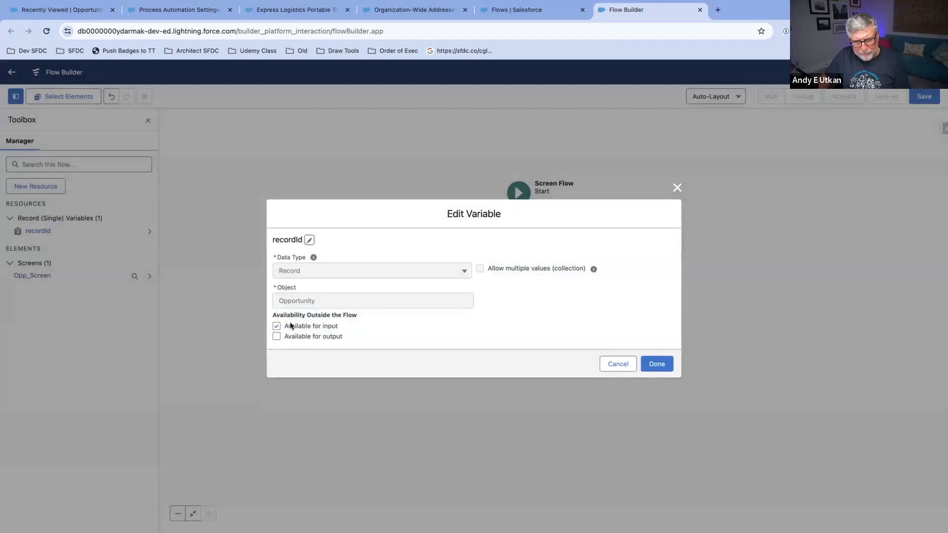
left_click(623, 366)
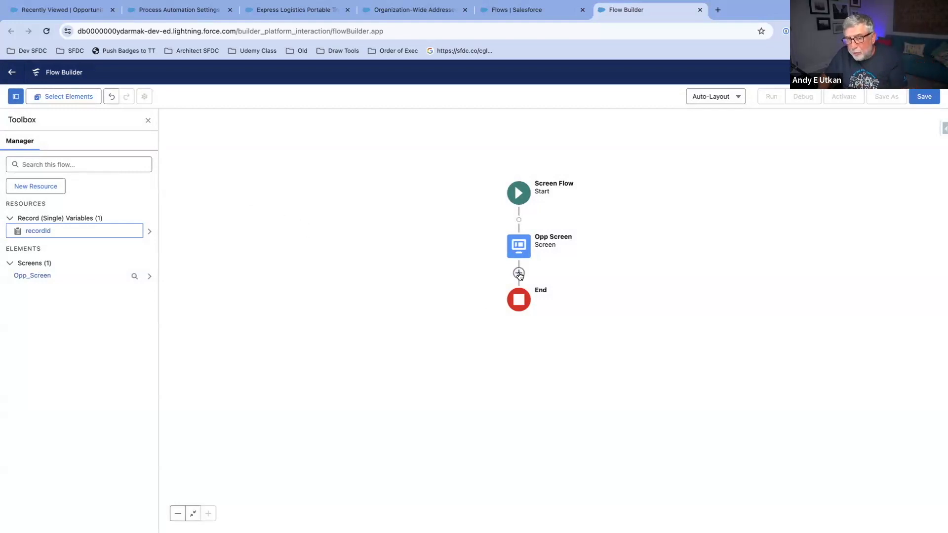
Step: Add an Update Records element labelled Update Opp after Opp Screen, with recordId as the record to update
left_click(519, 274)
type("Update")
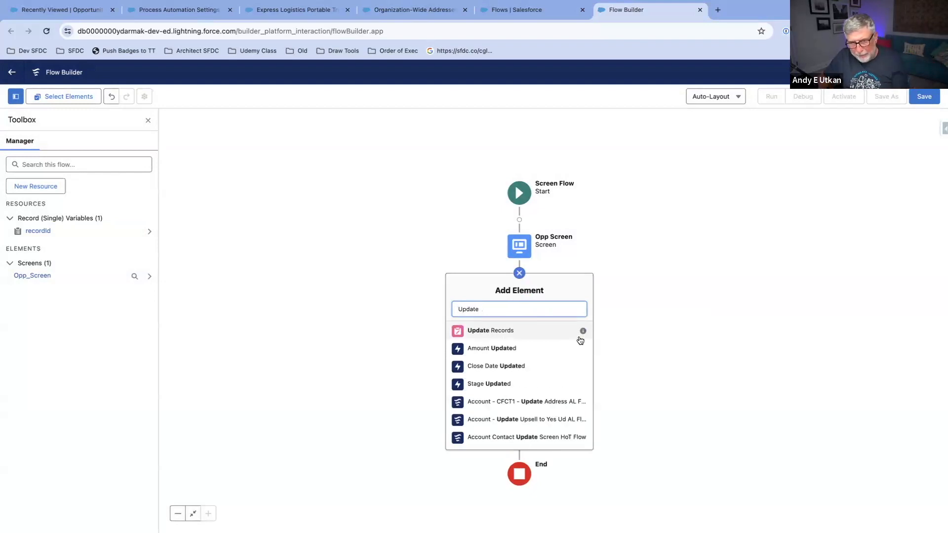
left_click(543, 331)
type("Update Opp")
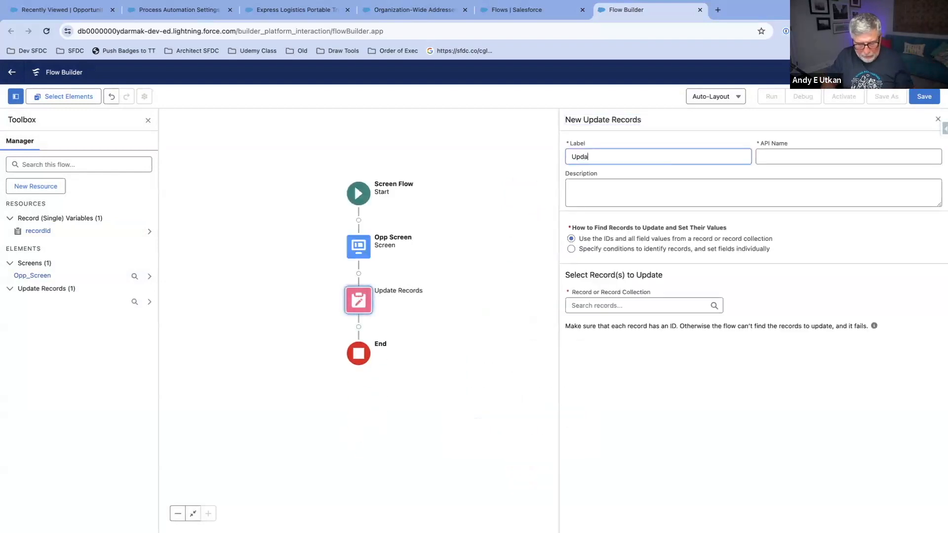
left_click(870, 153)
left_click(619, 306)
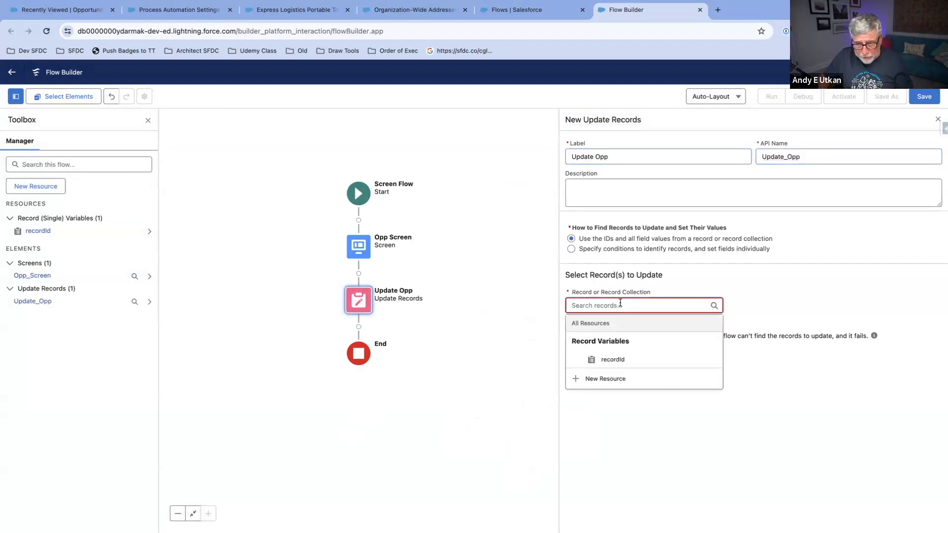
left_click(613, 360)
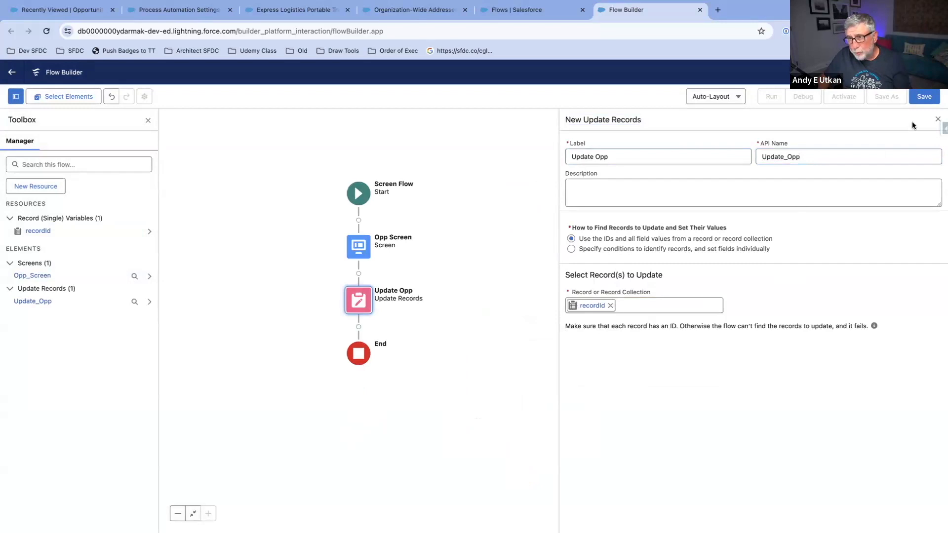
left_click(938, 119)
Step: Save the flow with the label Opportunity - GTR - Screen Flow
left_click(931, 104)
left_click(375, 262)
type("Oppo")
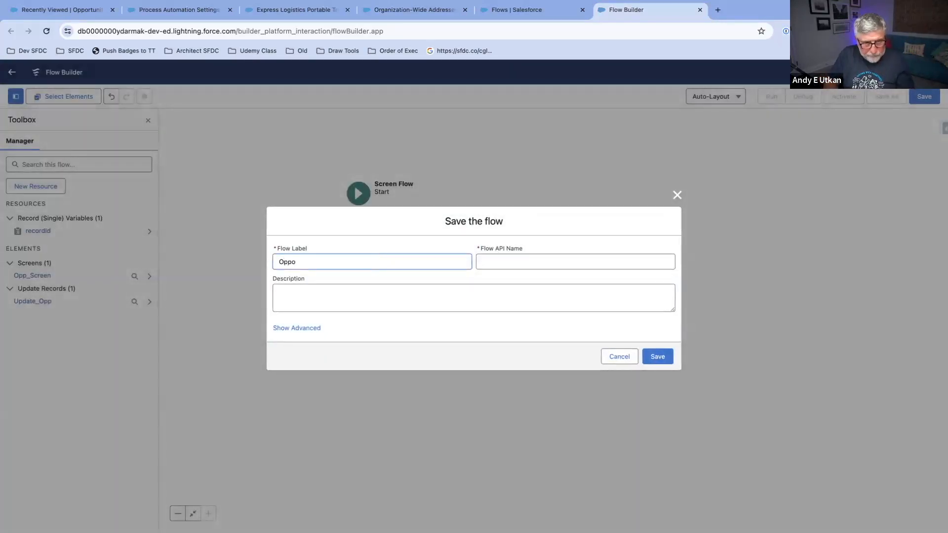
type("rtunity ")
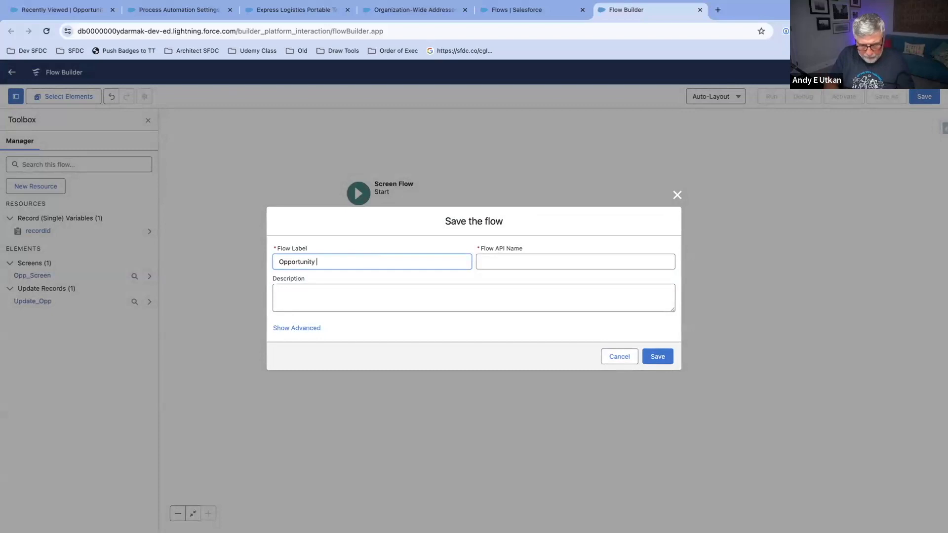
type("- GTR")
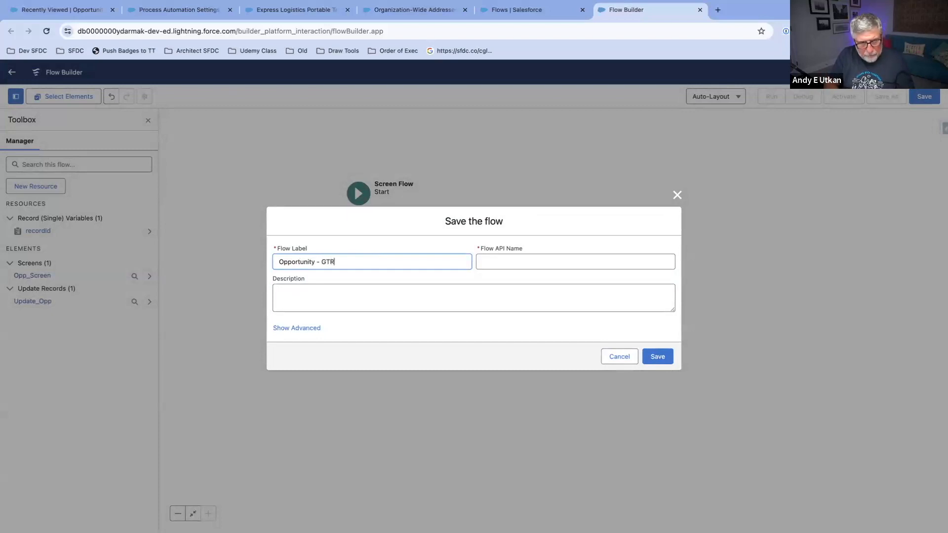
type(" -")
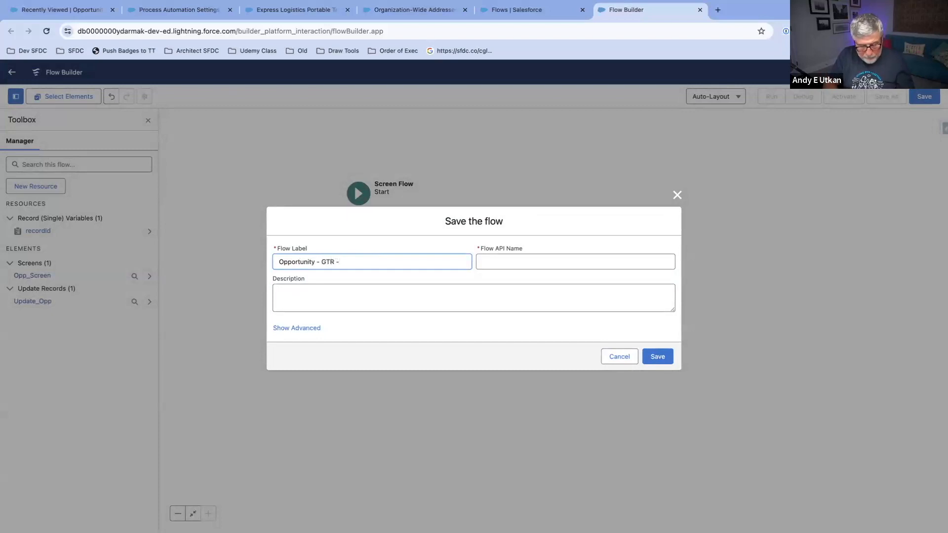
type(" Screen Flow")
left_click(538, 262)
left_click(658, 356)
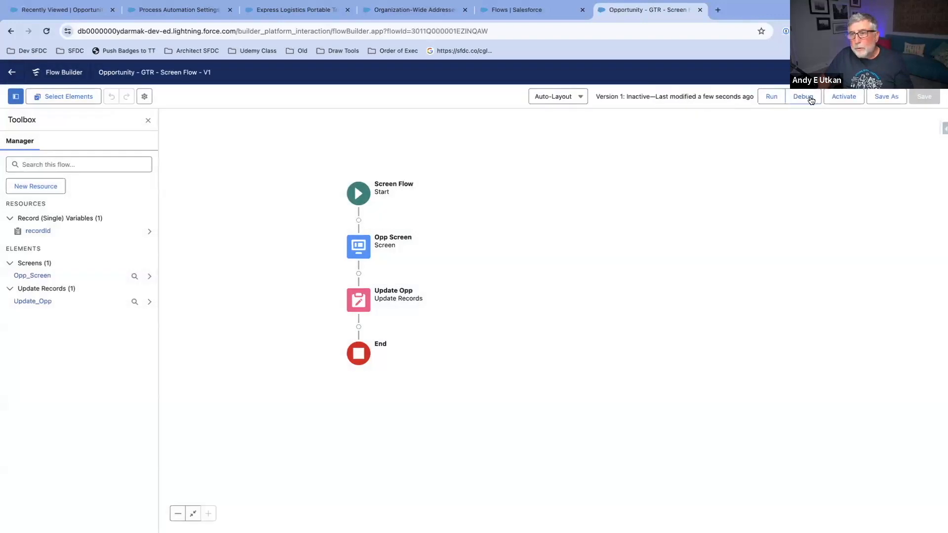
Step: Debug the flow with the Opportunity Express Logistics Portable Truck Generators CFC7 as the recordId input
left_click(808, 98)
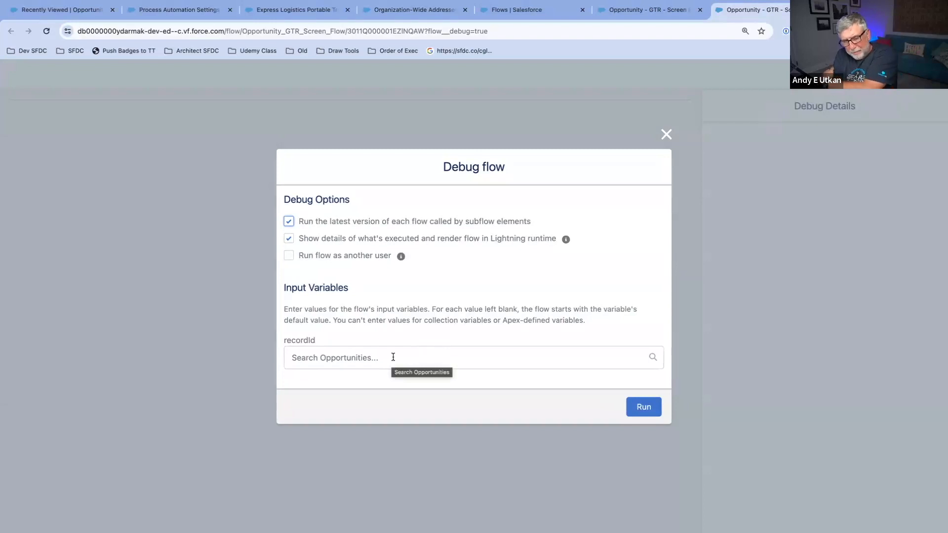
left_click(393, 357)
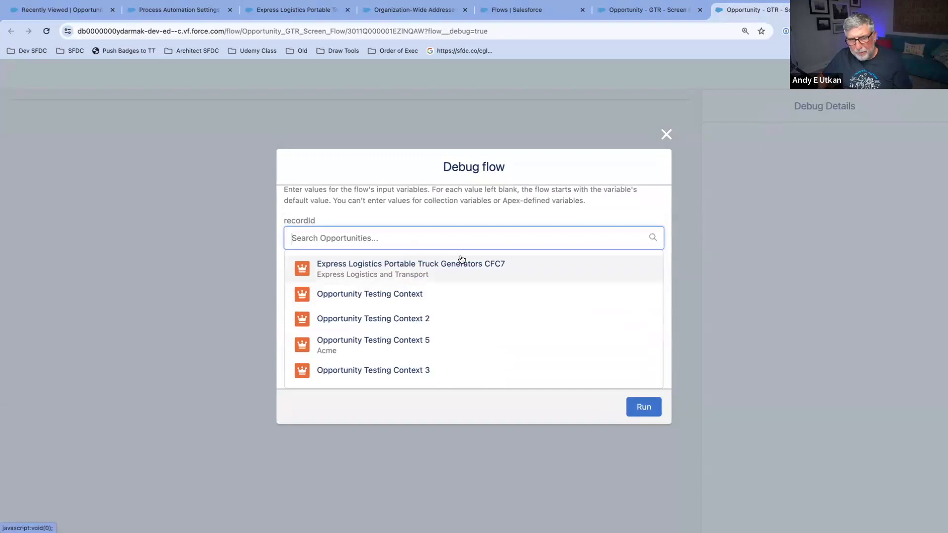
left_click(464, 264)
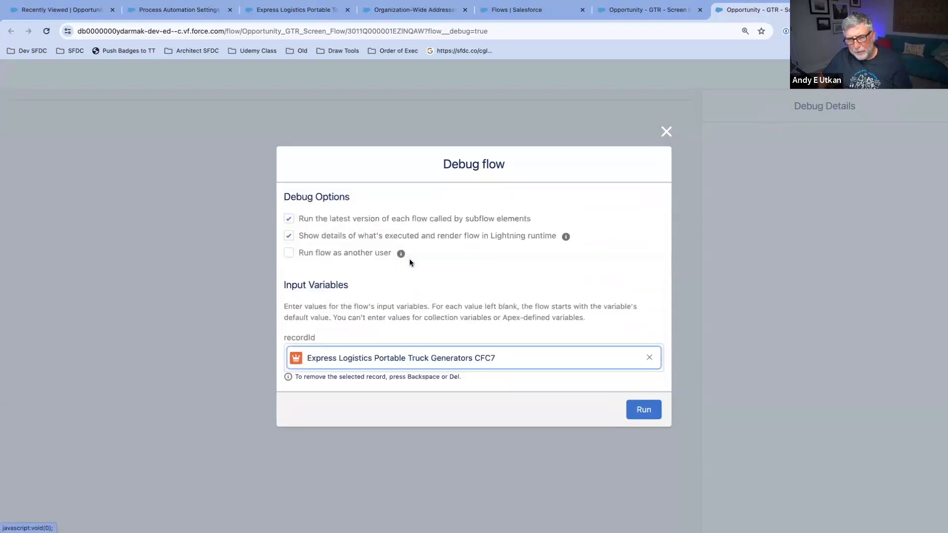
left_click(639, 410)
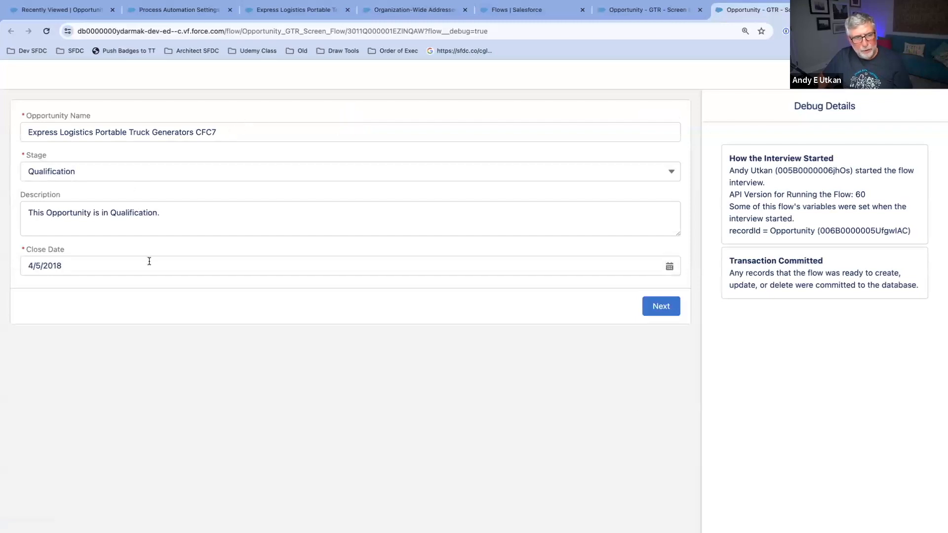
Step: Set the Opportunity's Close Date to 4/1/2024 in the running flow screen and proceed to finish the interview
left_click(79, 262)
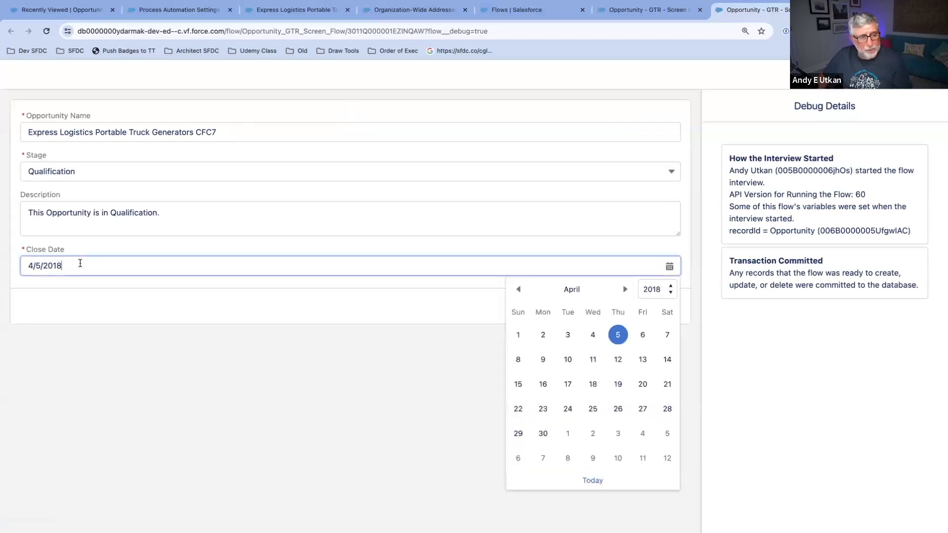
left_click(662, 290)
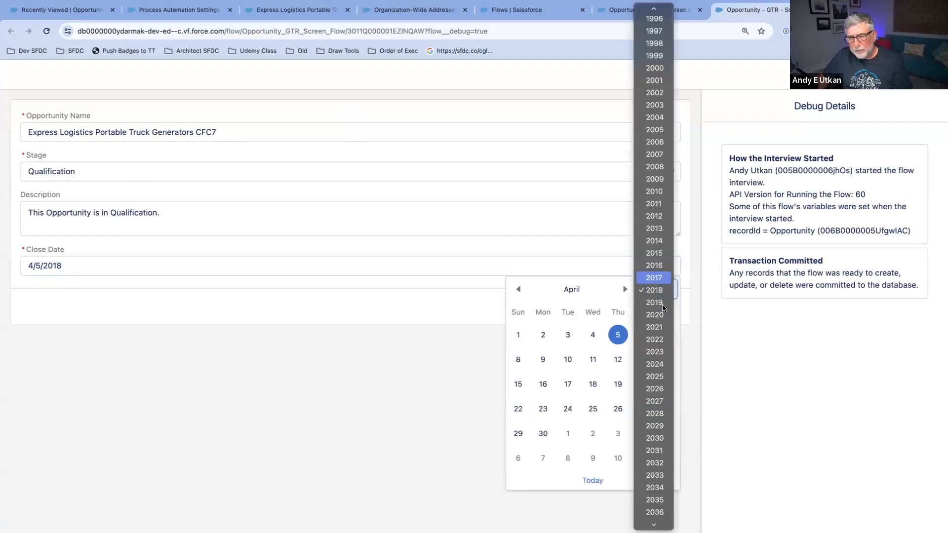
left_click(659, 364)
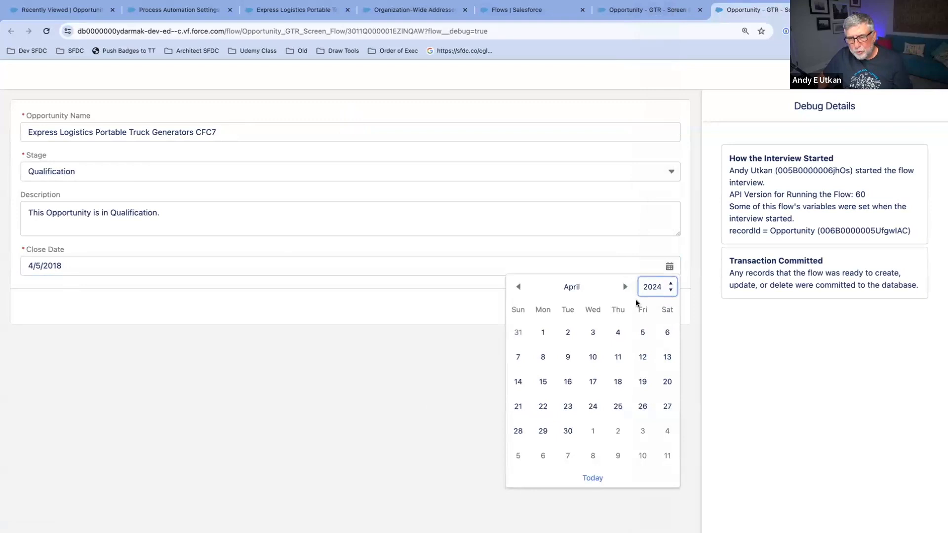
left_click(543, 332)
left_click(231, 363)
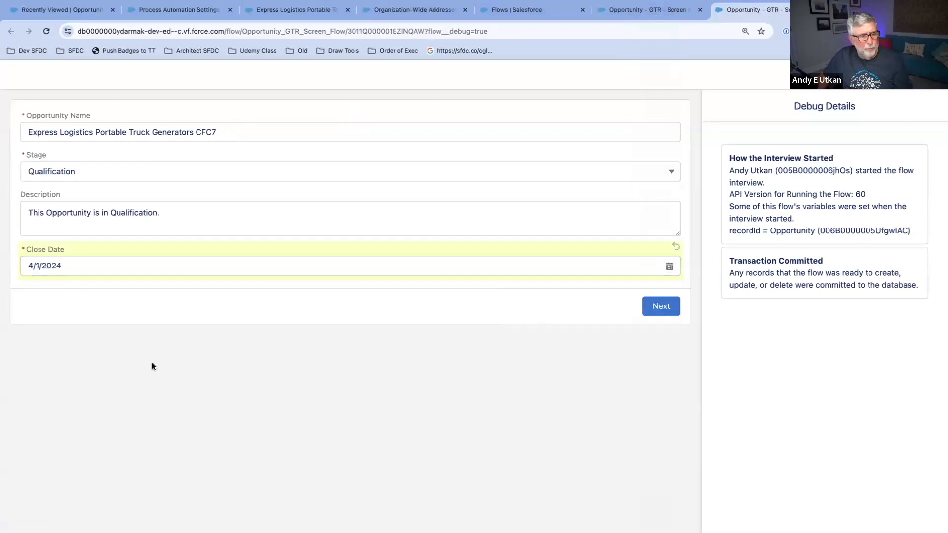
left_click(666, 308)
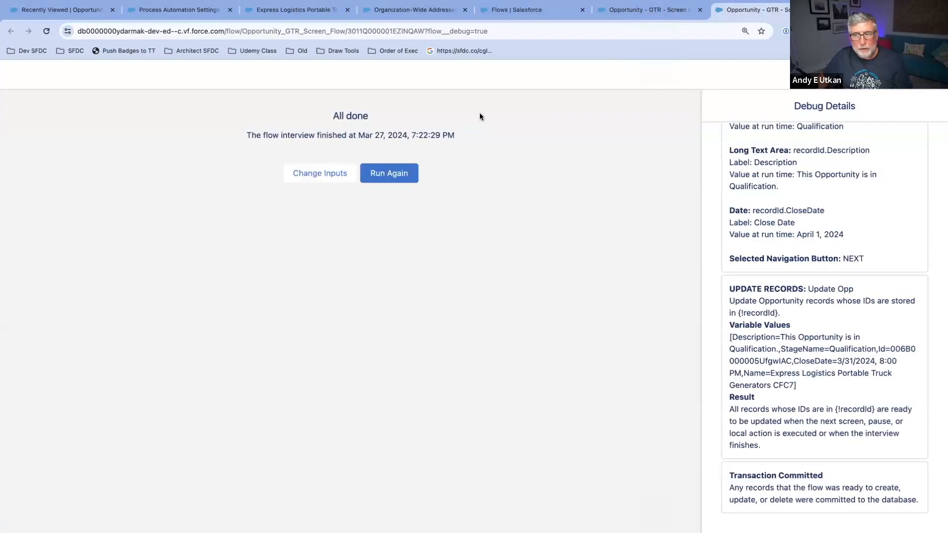
Step: Review the debug details, and reload the Express Logistics Portable Truck Generators CFC7 record to check its Close Date
scroll(817, 244, "up", 6)
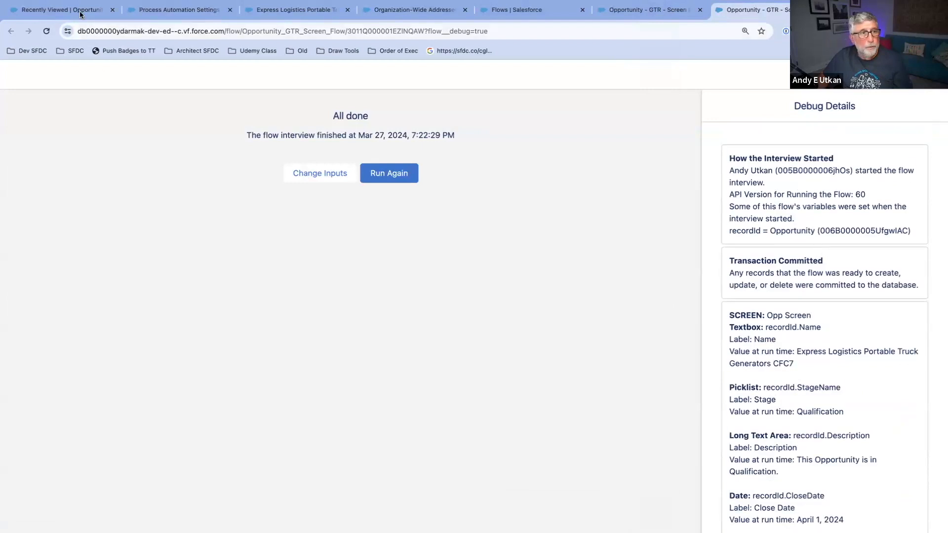
left_click(137, 16)
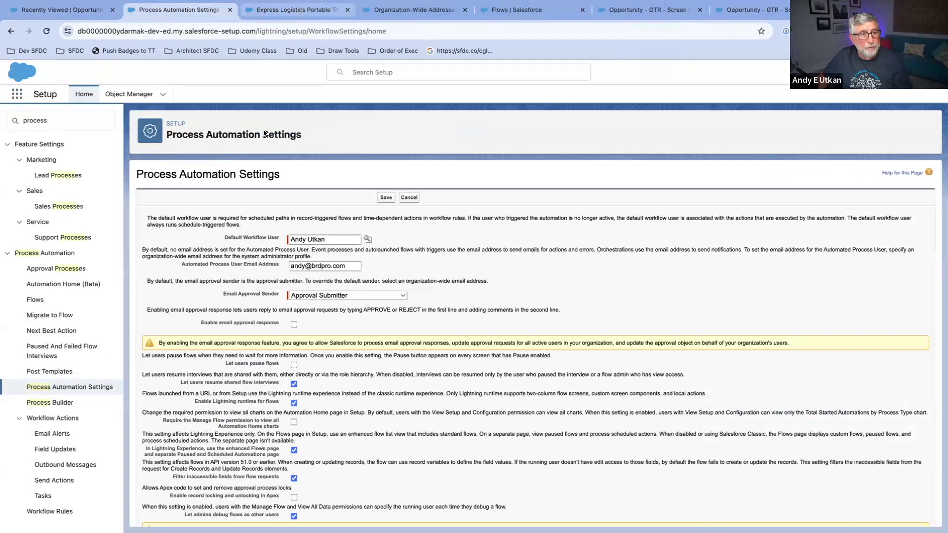
left_click(298, 10)
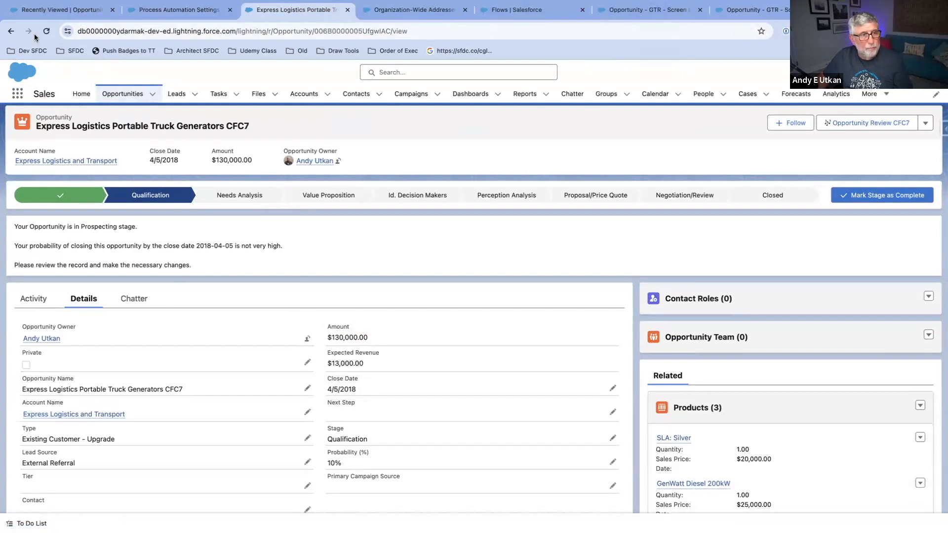
left_click(47, 31)
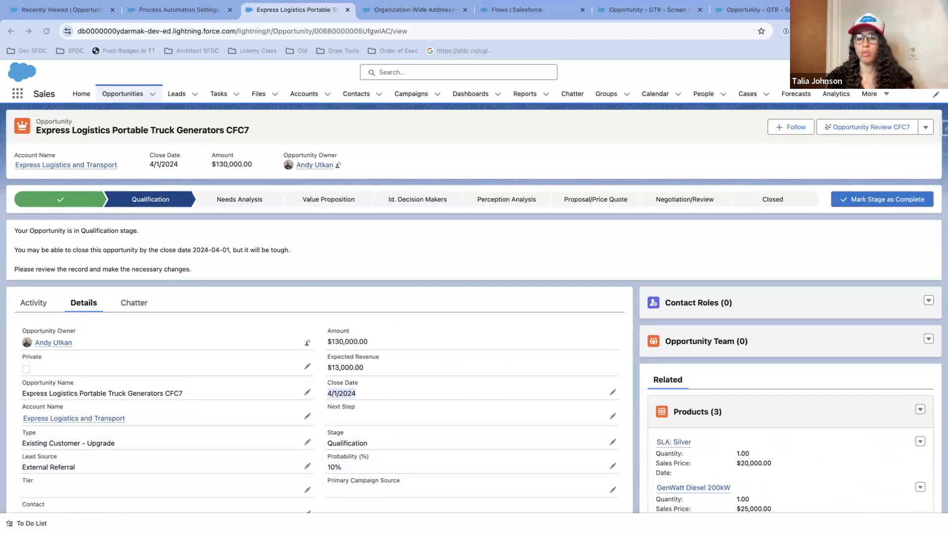
Step: Switch to the Reference Links Slide AEU presentation in Google Slides and show it as a full-screen slideshow
left_click_drag(439, 97, 214, 59)
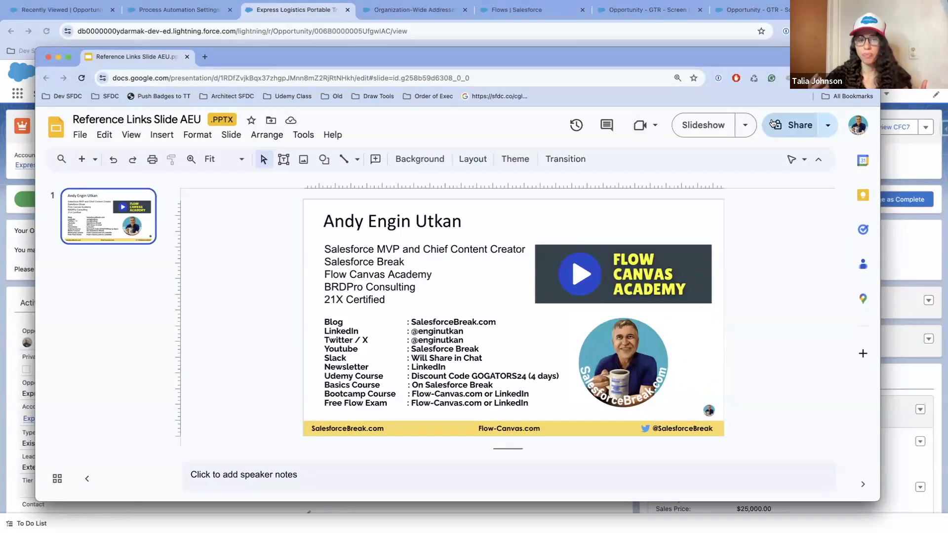
left_click(720, 127)
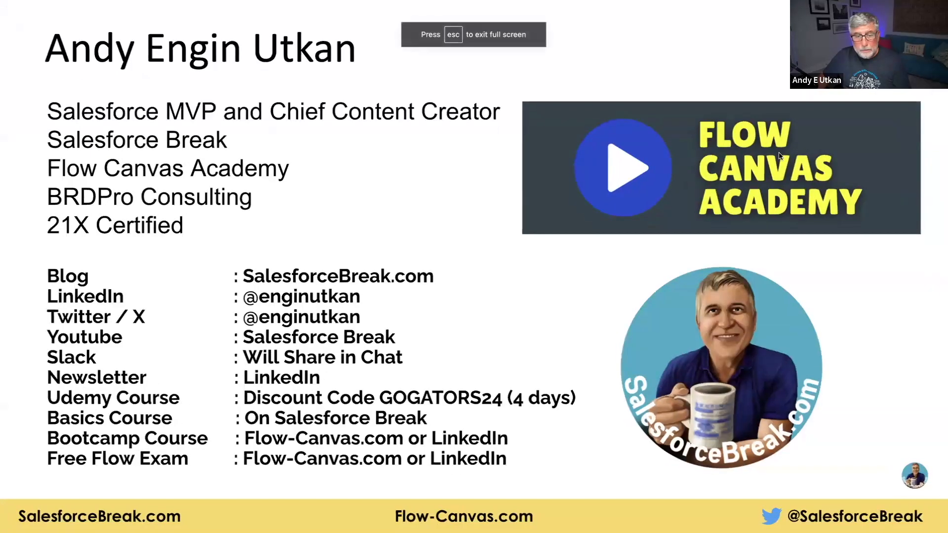